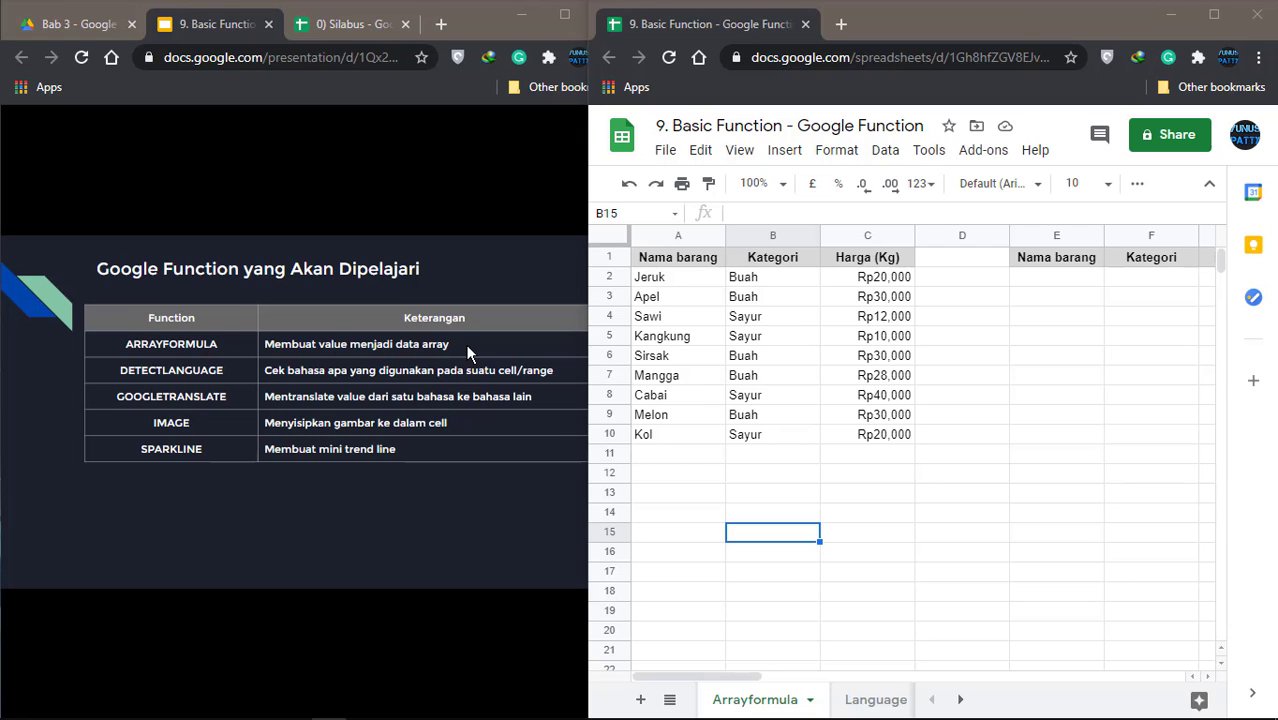
Step: Maximize the spreadsheet window and look over the name, category and price columns of the source table
left_click(952, 338)
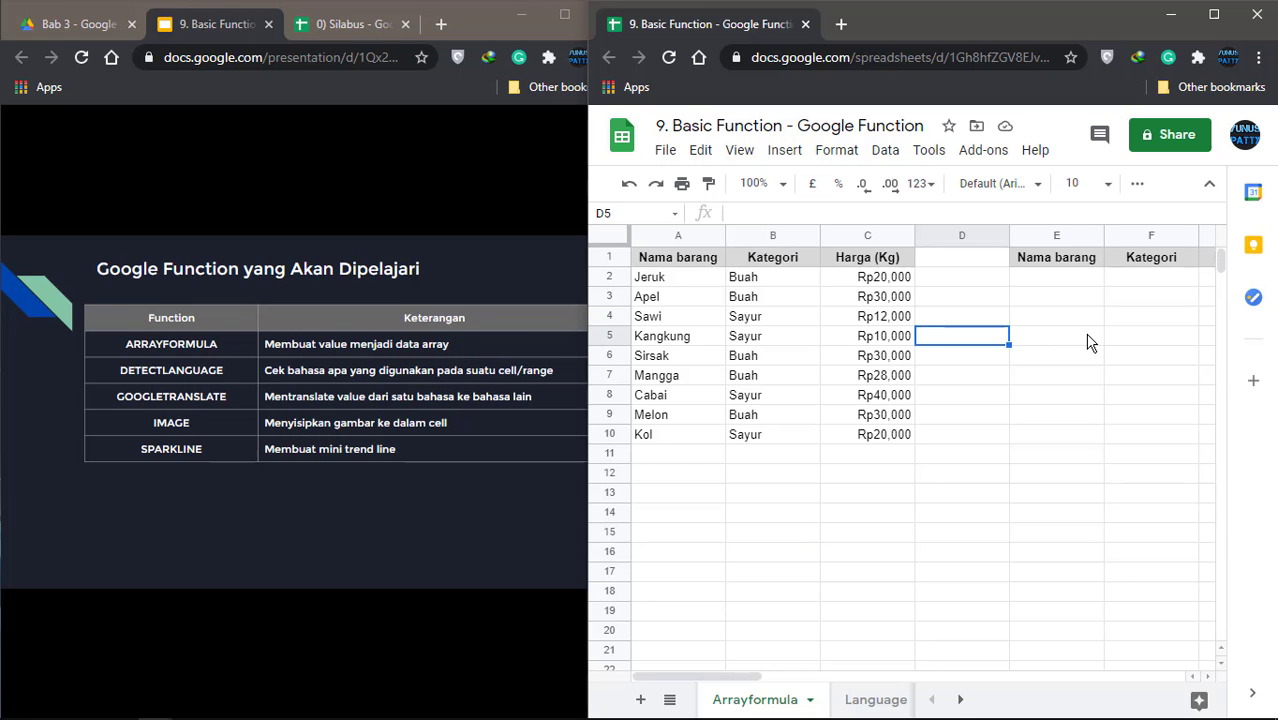
left_click(1216, 16)
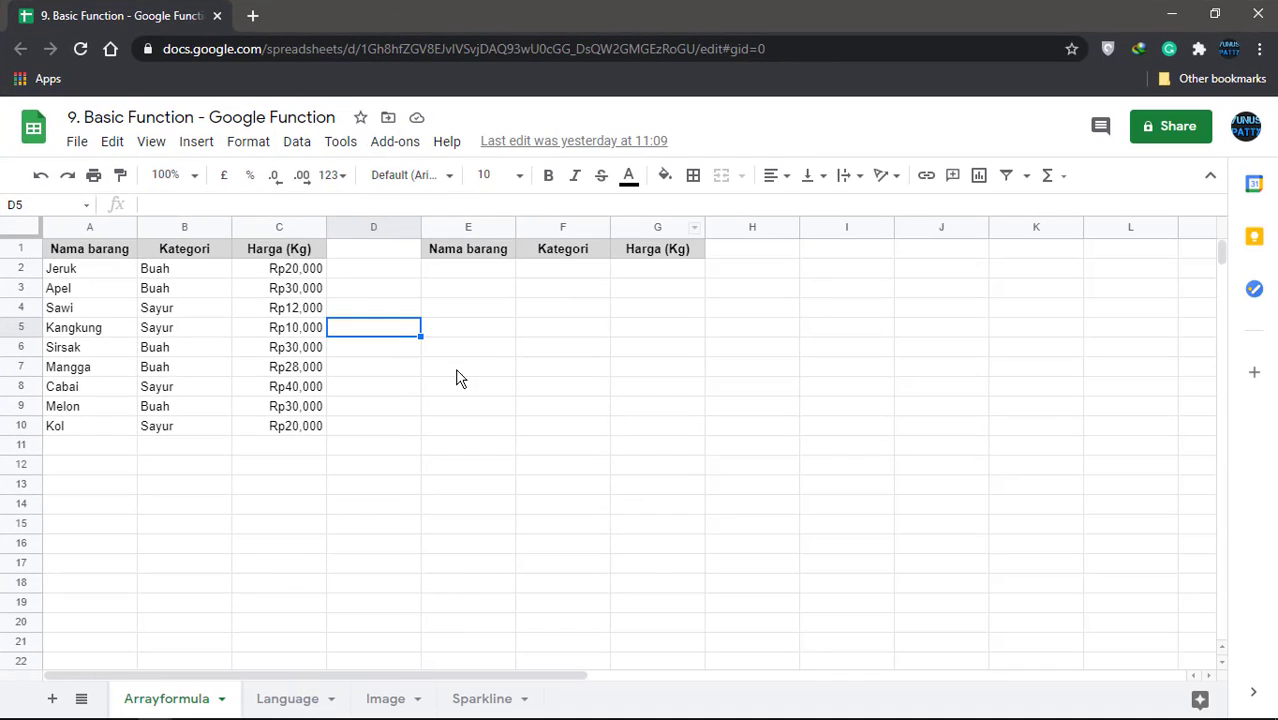
left_click(458, 368)
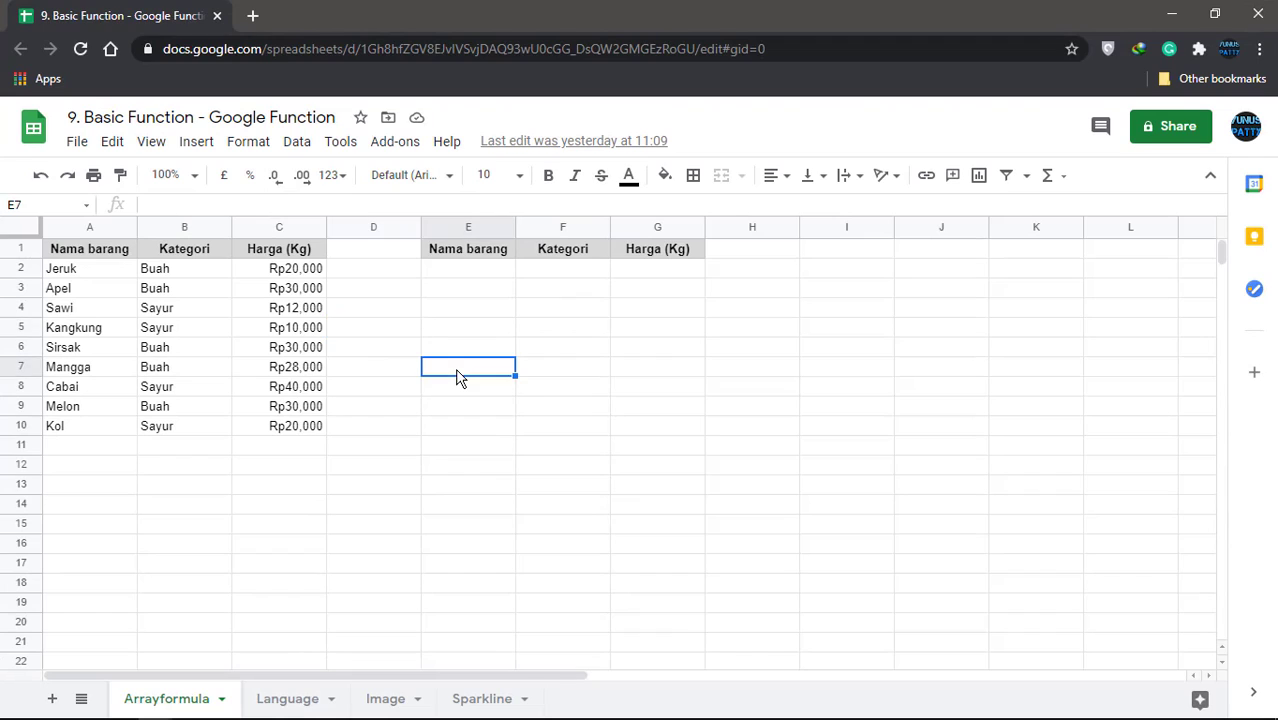
left_click(84, 272)
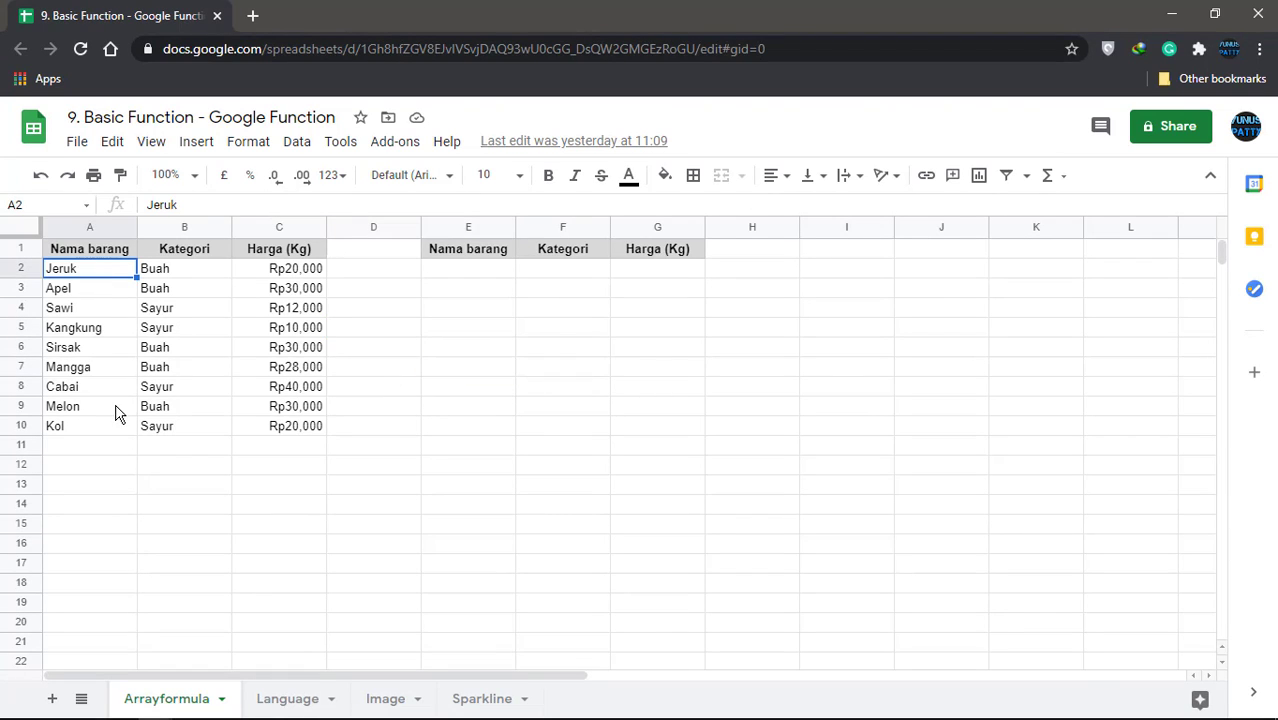
left_click(205, 333)
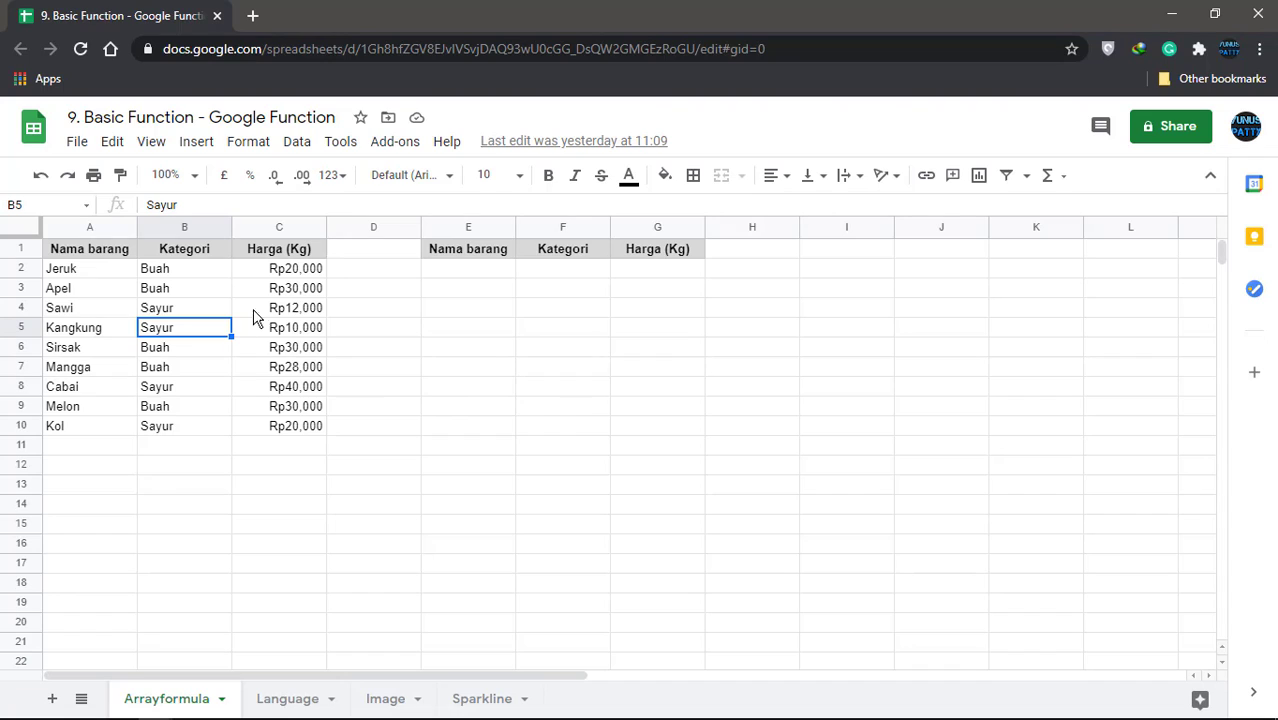
left_click(284, 290)
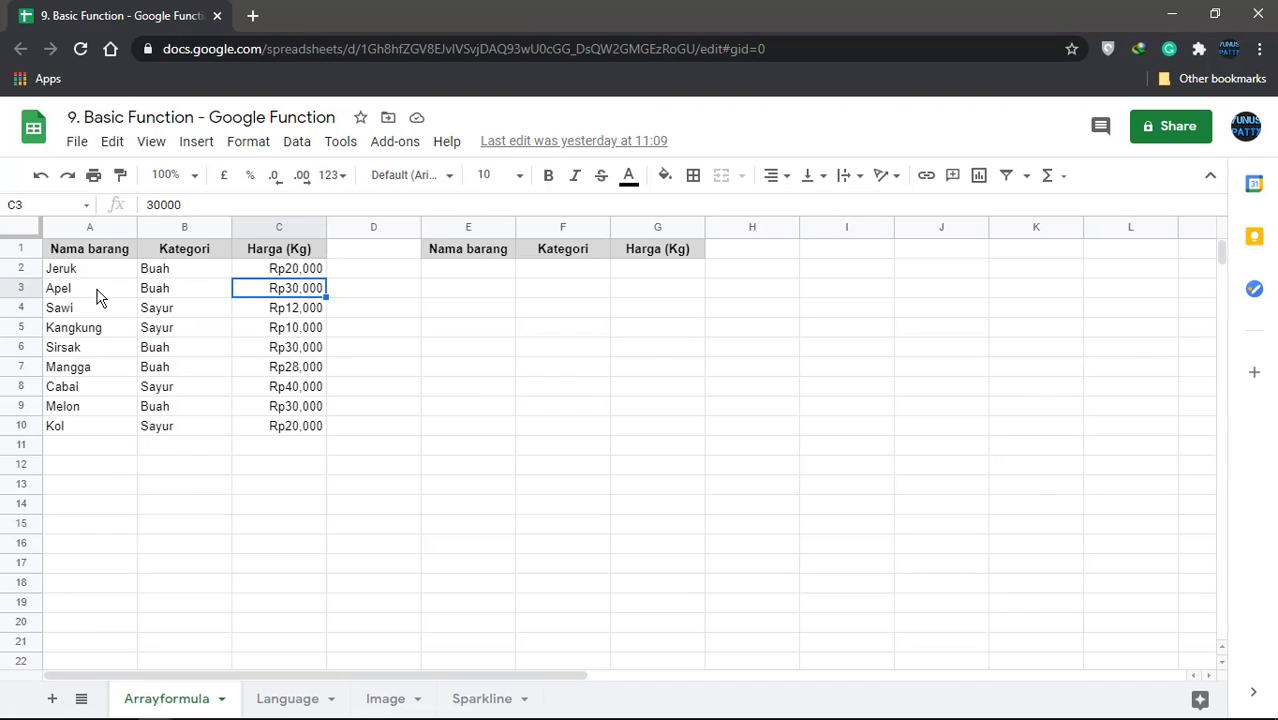
Step: Enter =A2 in cell E2 and fill the reference across E2:G10 to copy the source table
left_click(466, 270)
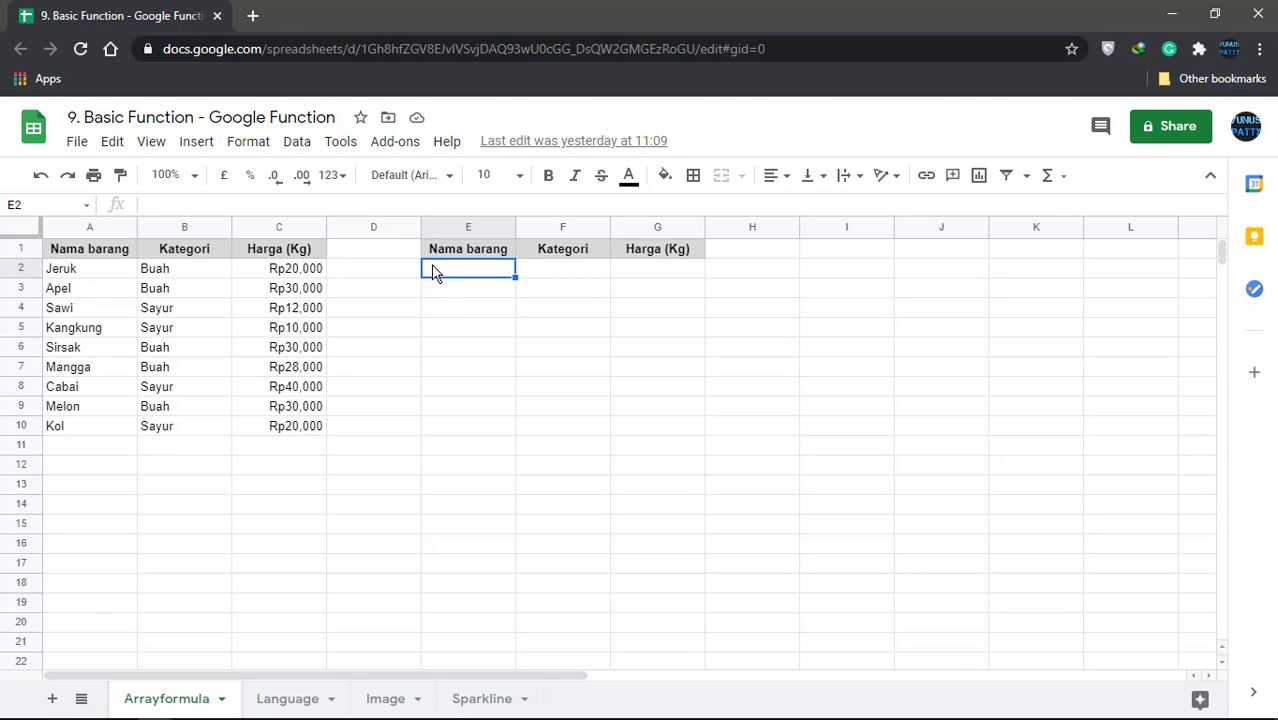
type("=")
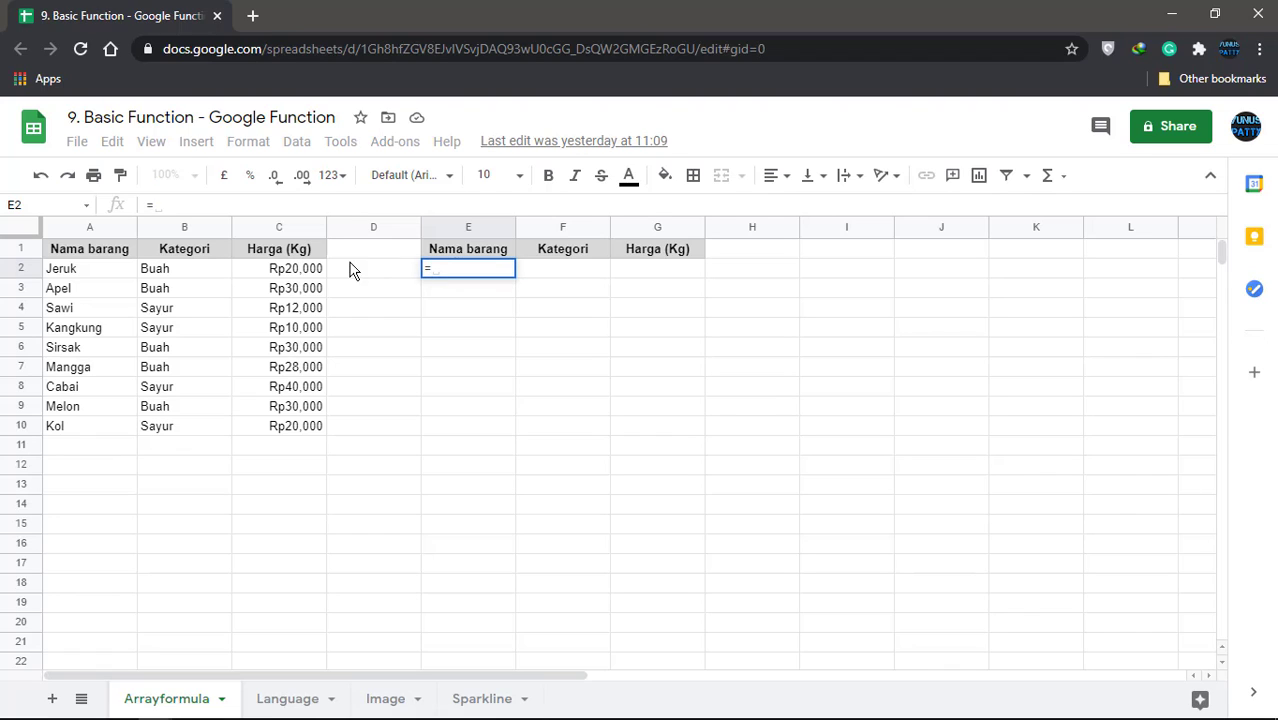
left_click(118, 280)
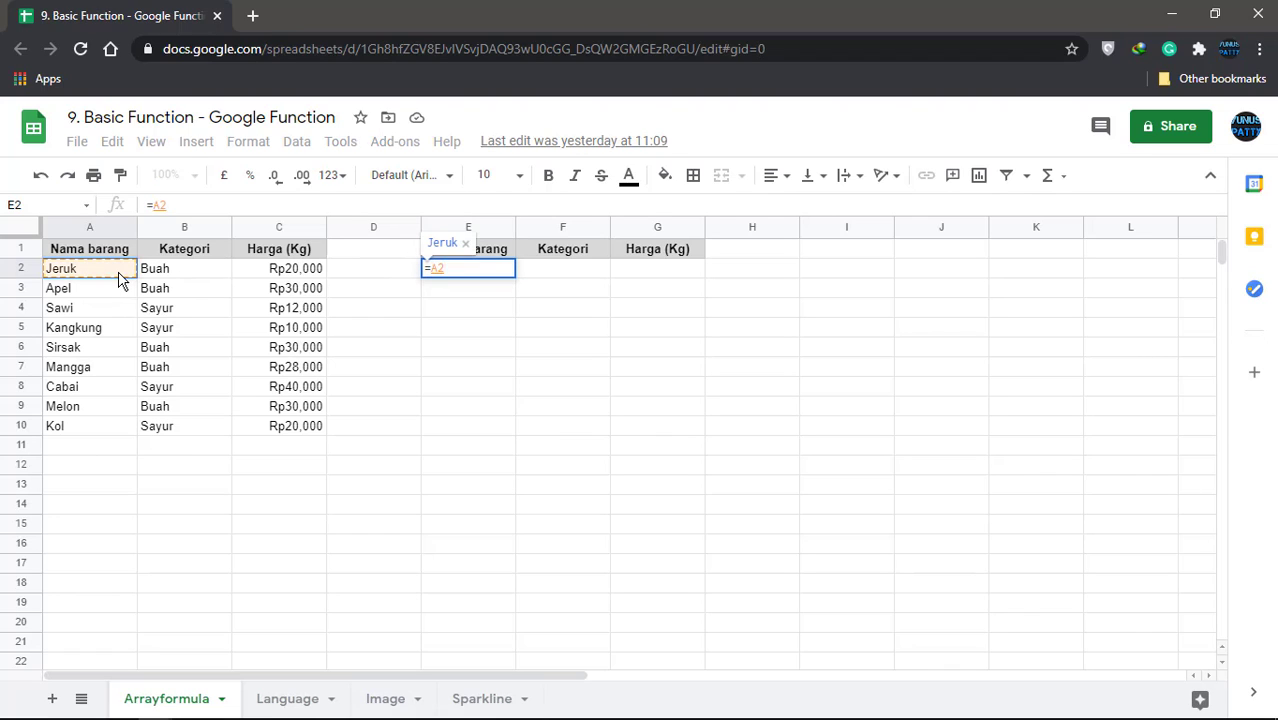
key("Return")
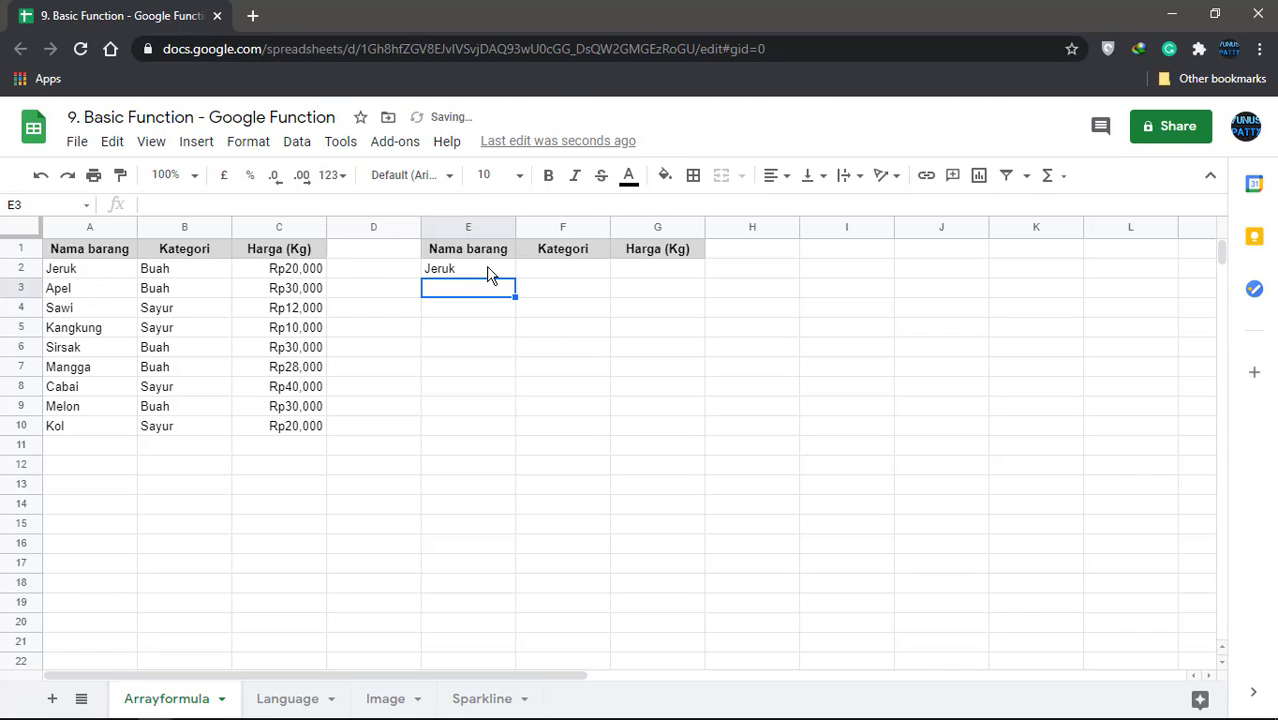
left_click(490, 276)
left_click_drag(516, 278, 696, 433)
left_click(584, 381)
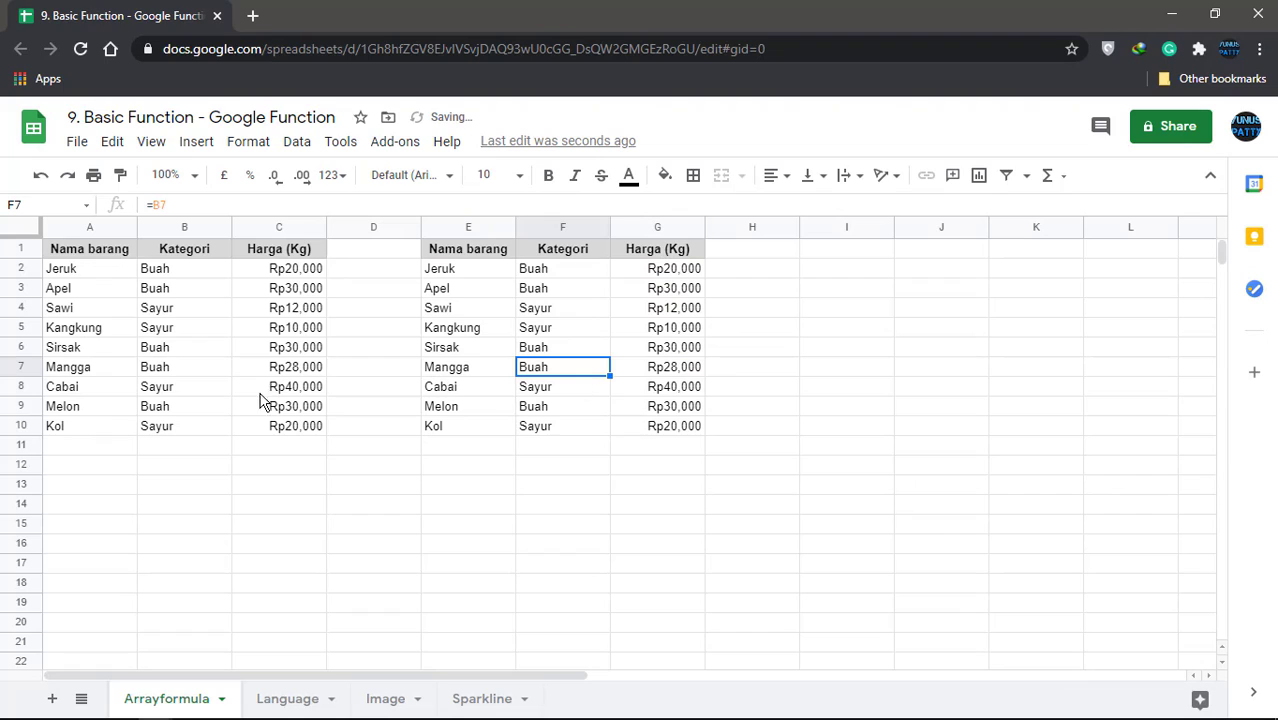
Step: Add a new item in row 11 of the source table: Alpukat, category Buah, price 13000
left_click(79, 453)
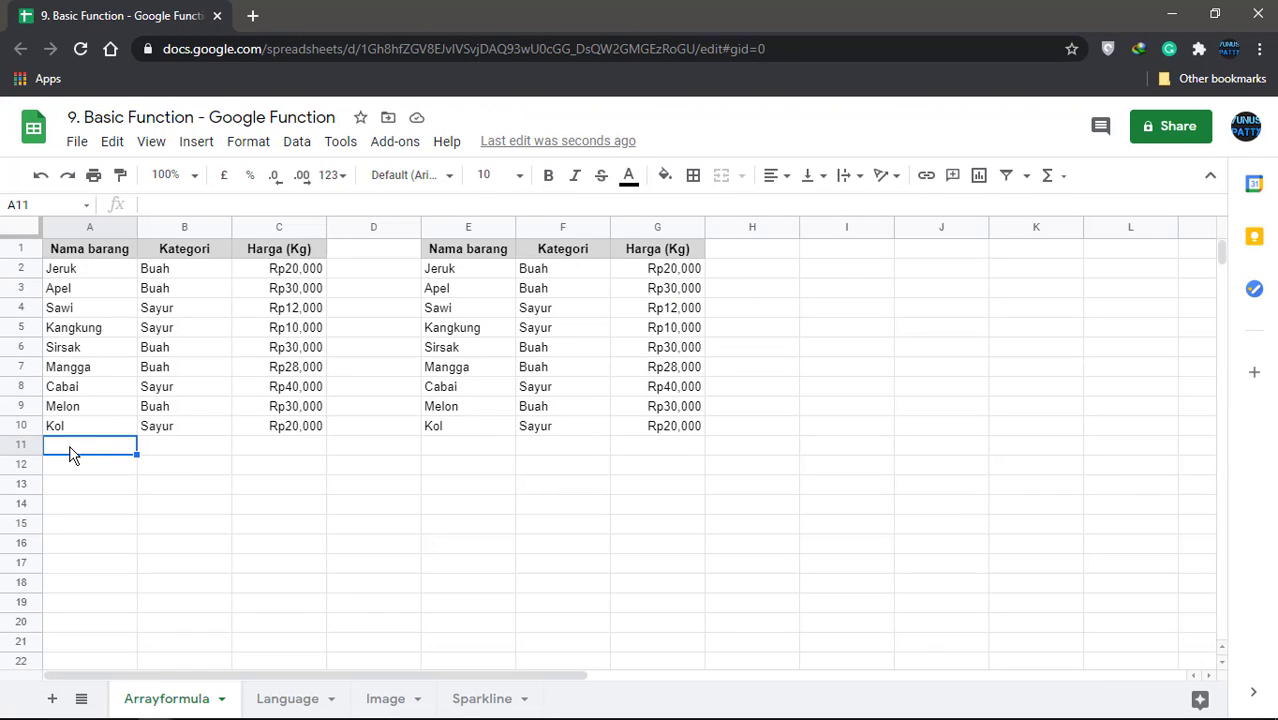
type("Alpukat")
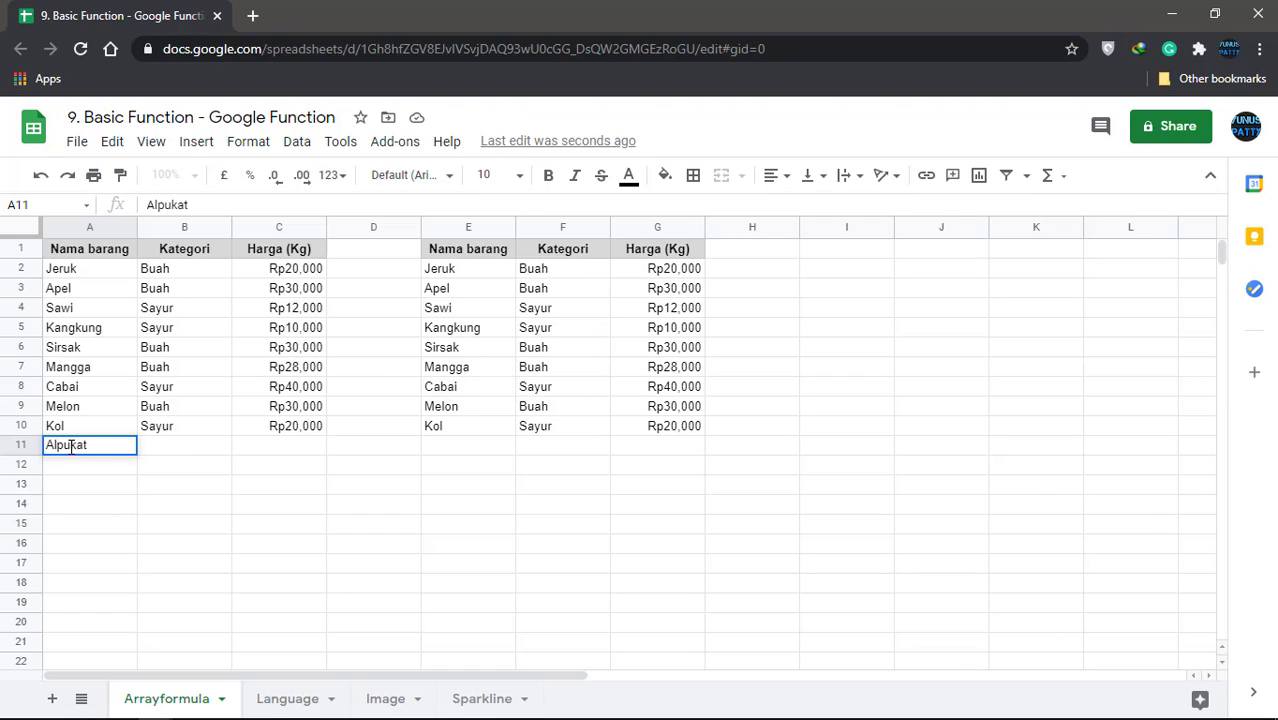
key("Tab")
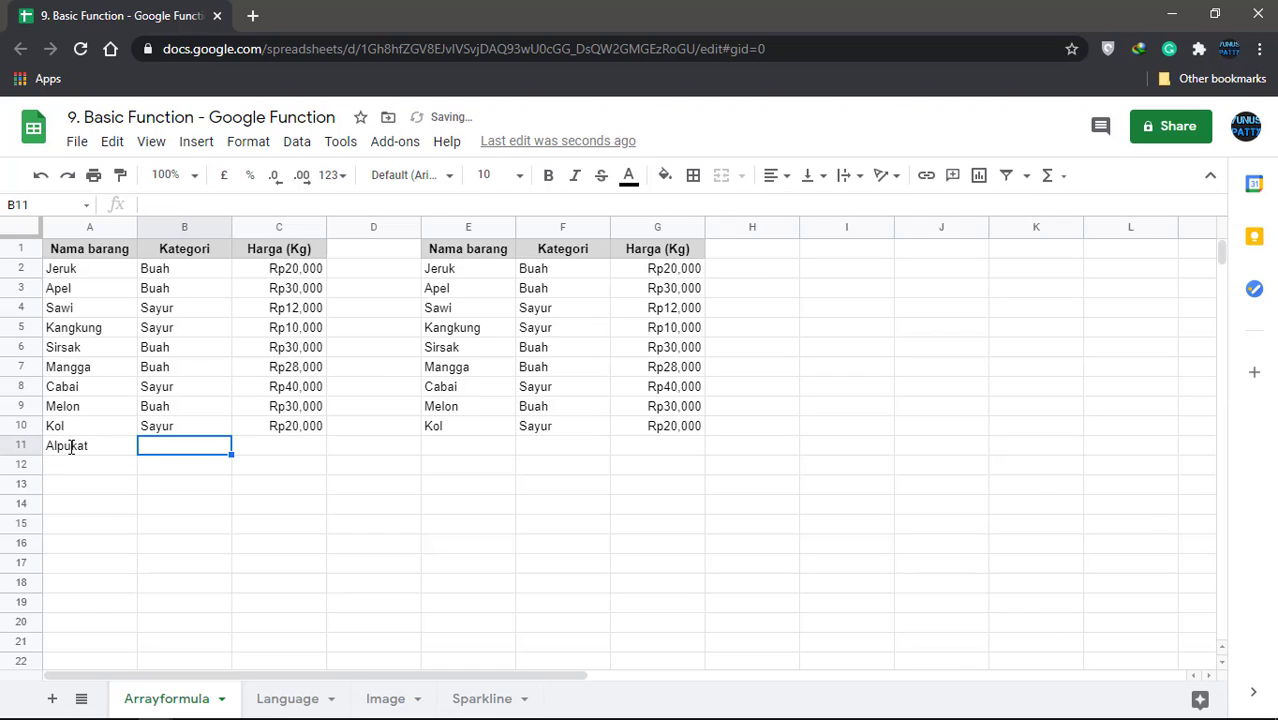
type("Buah")
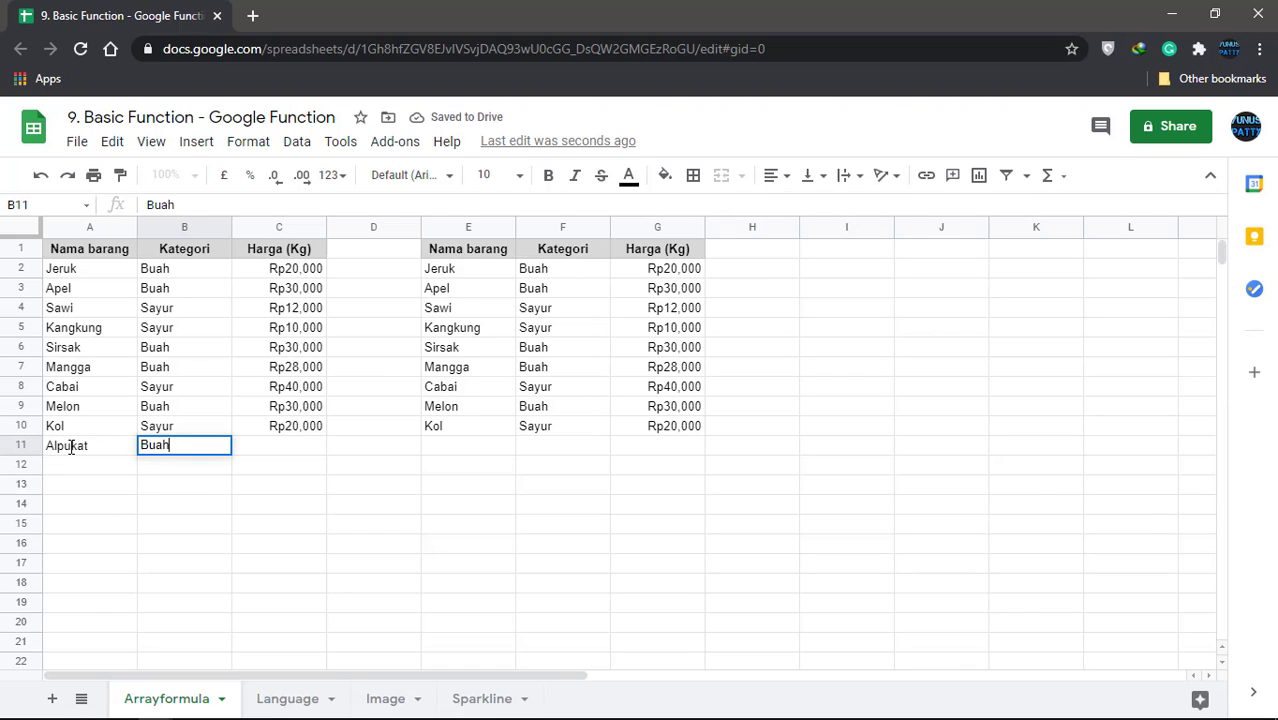
key("Tab")
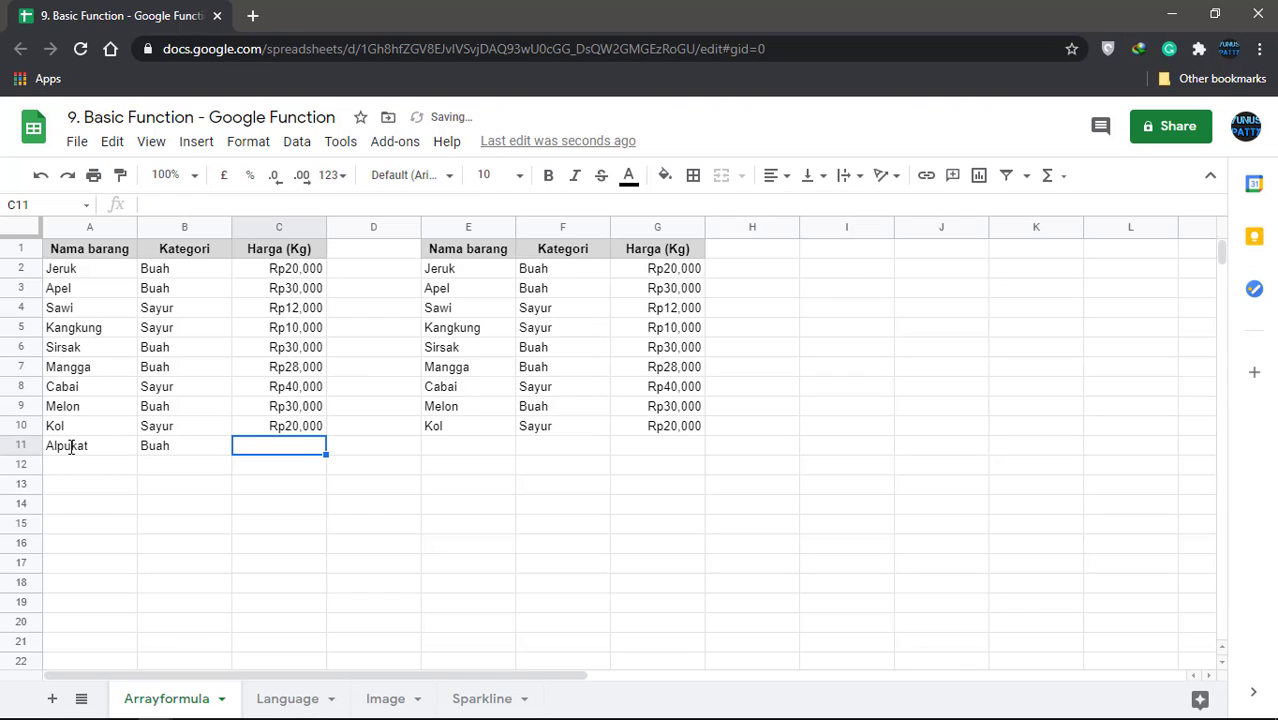
type("13000")
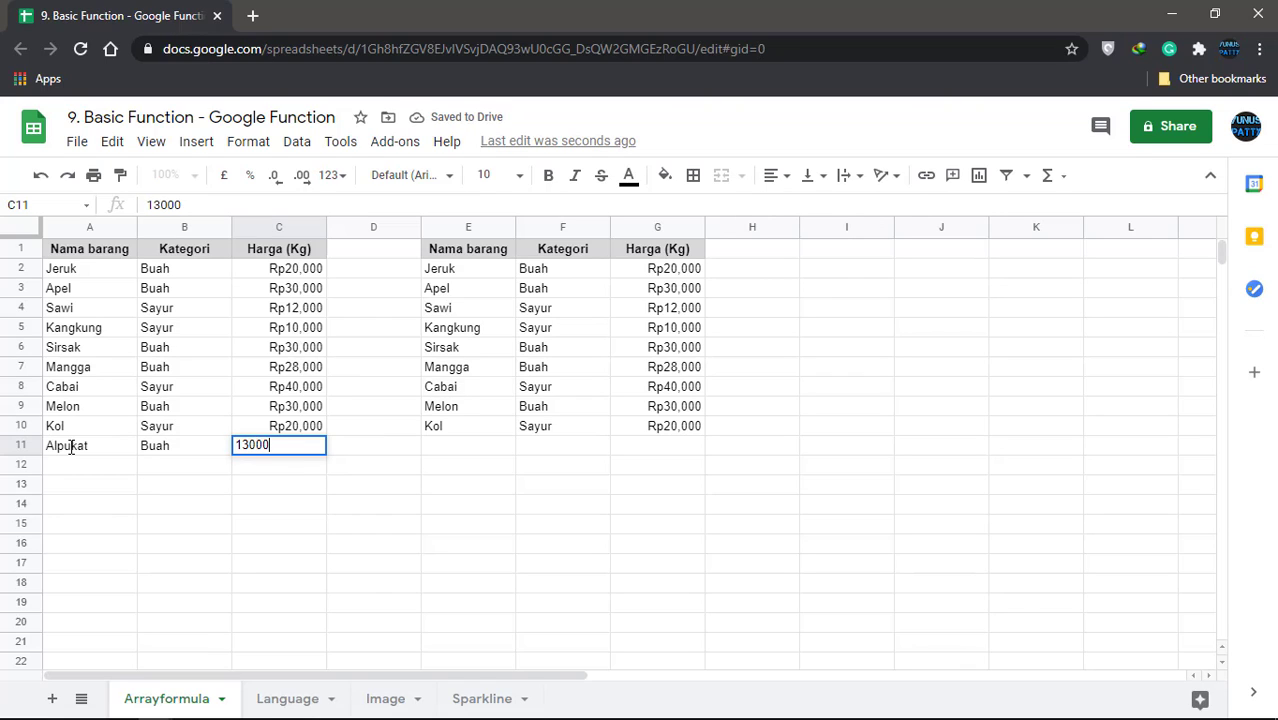
key("Return")
key("Up")
key("Right")
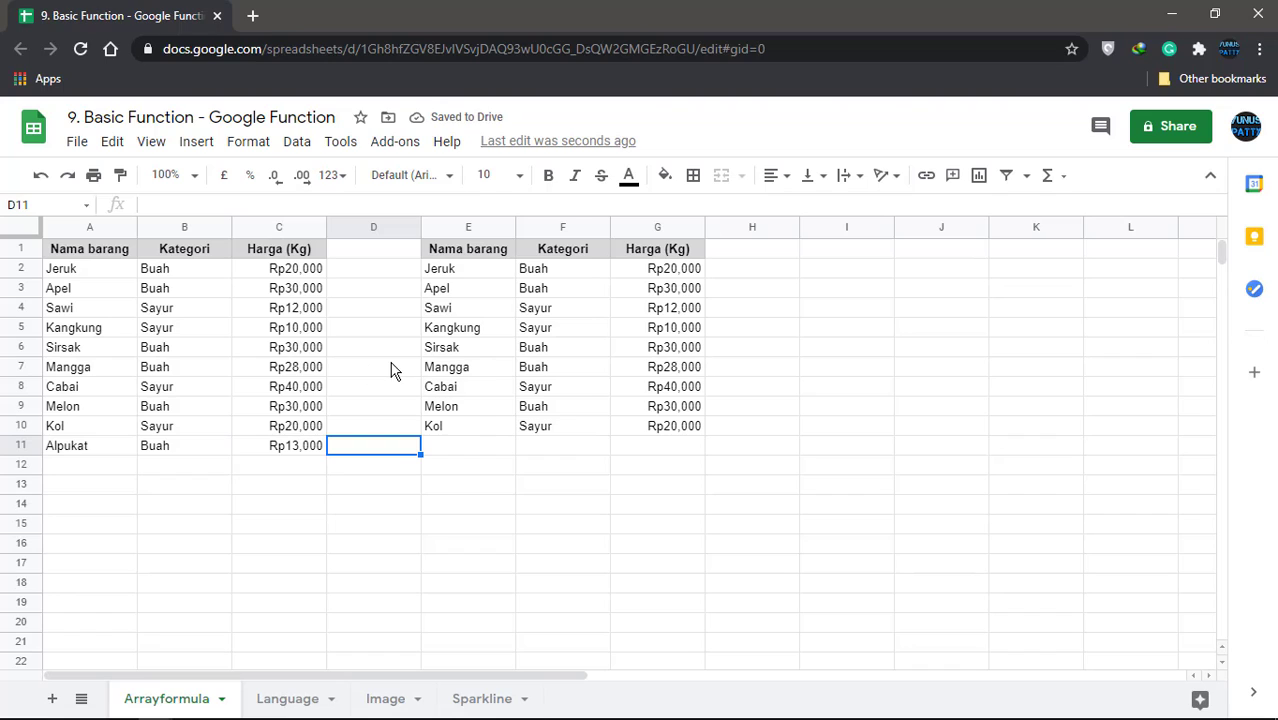
Step: Fill the references in E10:G10 down to row 11 and check the formulas in the copied table
left_click(474, 428)
left_click(700, 432, "shift")
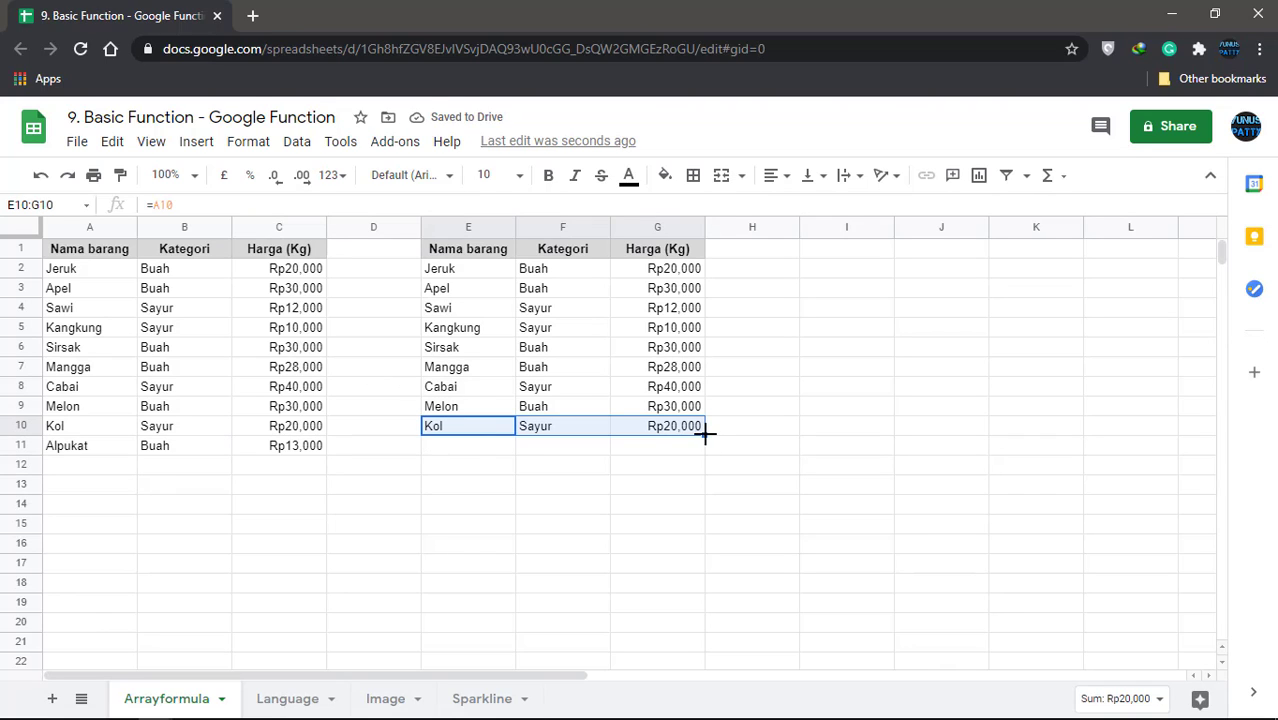
left_click_drag(705, 432, 705, 452)
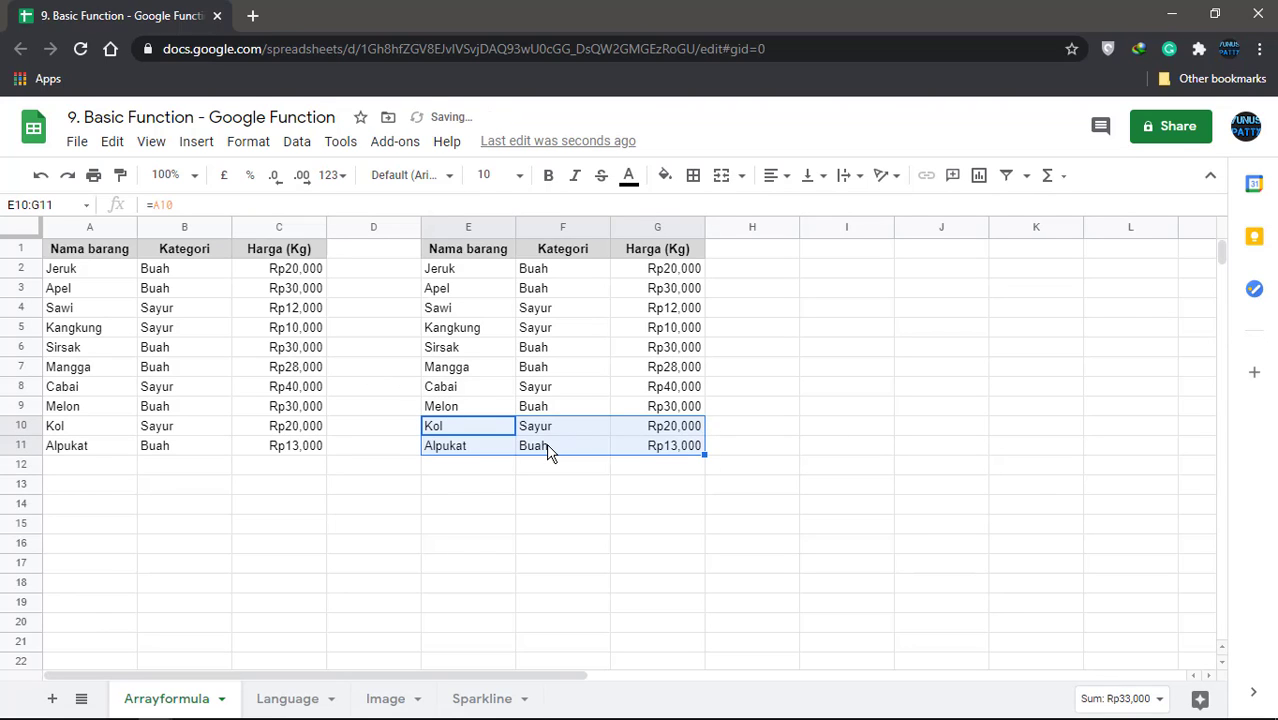
left_click(546, 446)
left_click(474, 451)
left_click(479, 288)
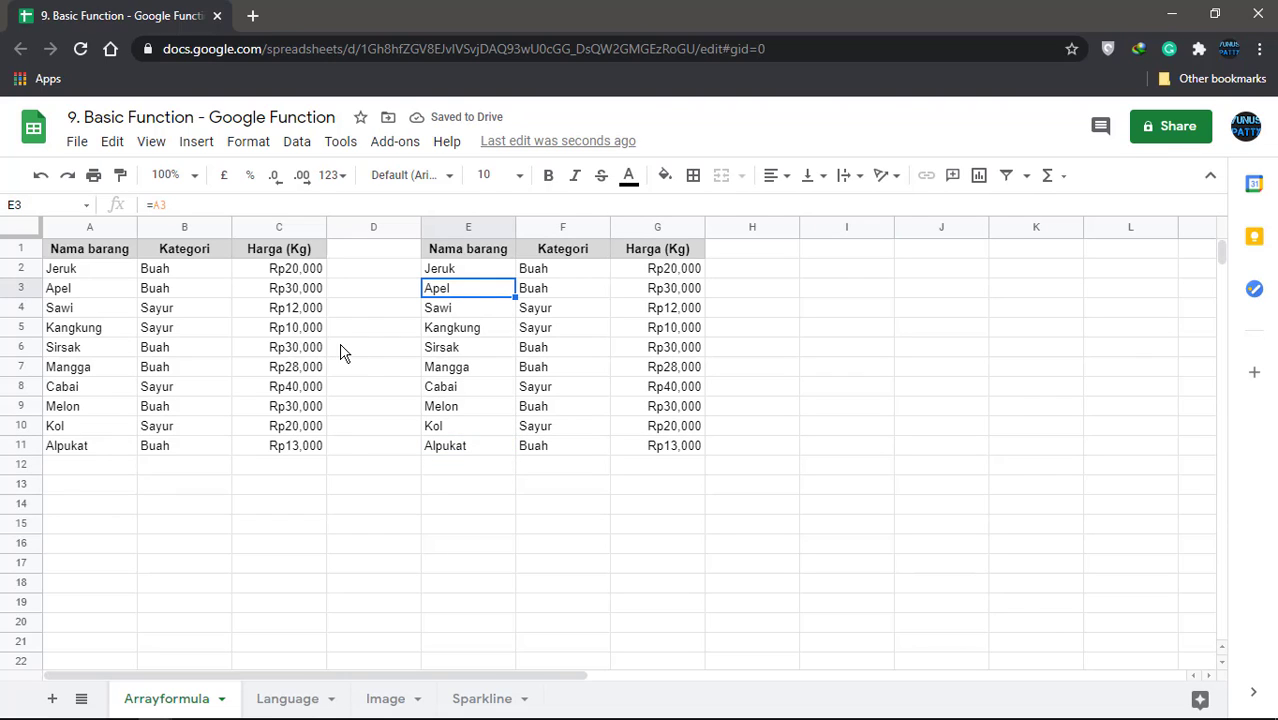
Step: Clear all copied references from E2:G11
left_click(466, 271)
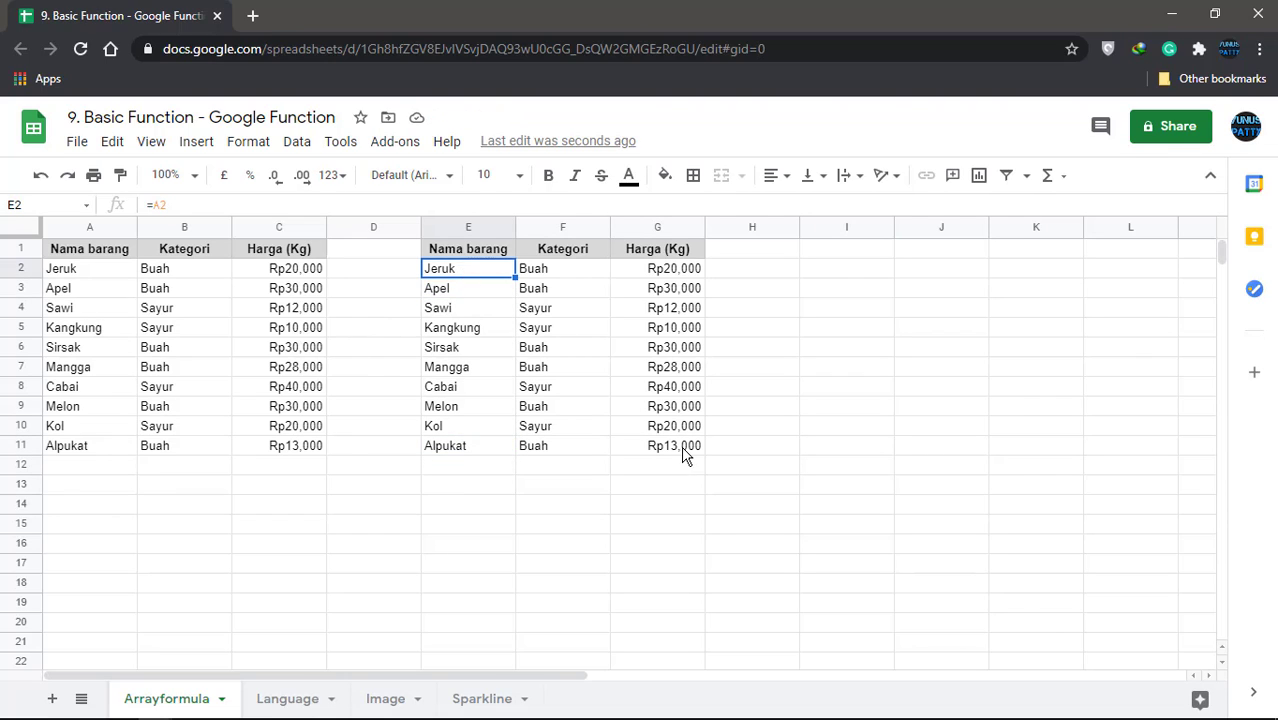
left_click(686, 455, "shift")
key("Delete")
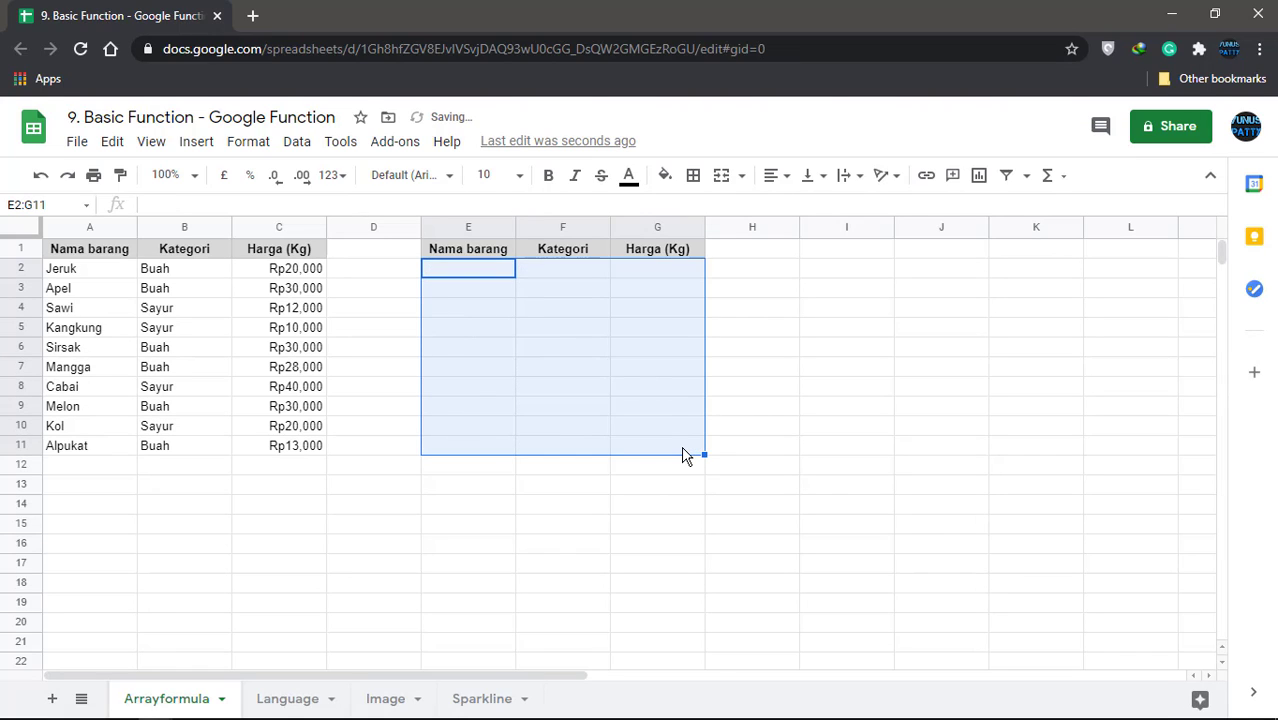
left_click(484, 272)
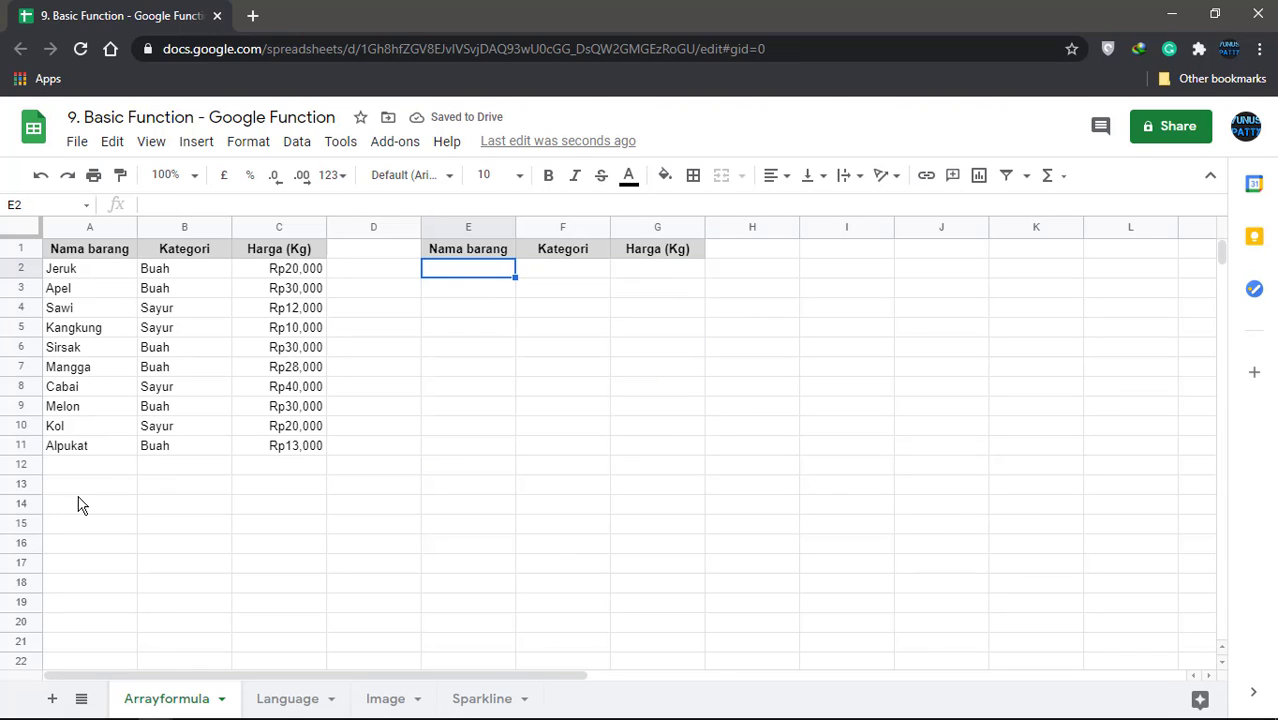
Step: Delete the Alpukat entry from A11:C11 of the source table
left_click(66, 453)
left_click(282, 458, "shift")
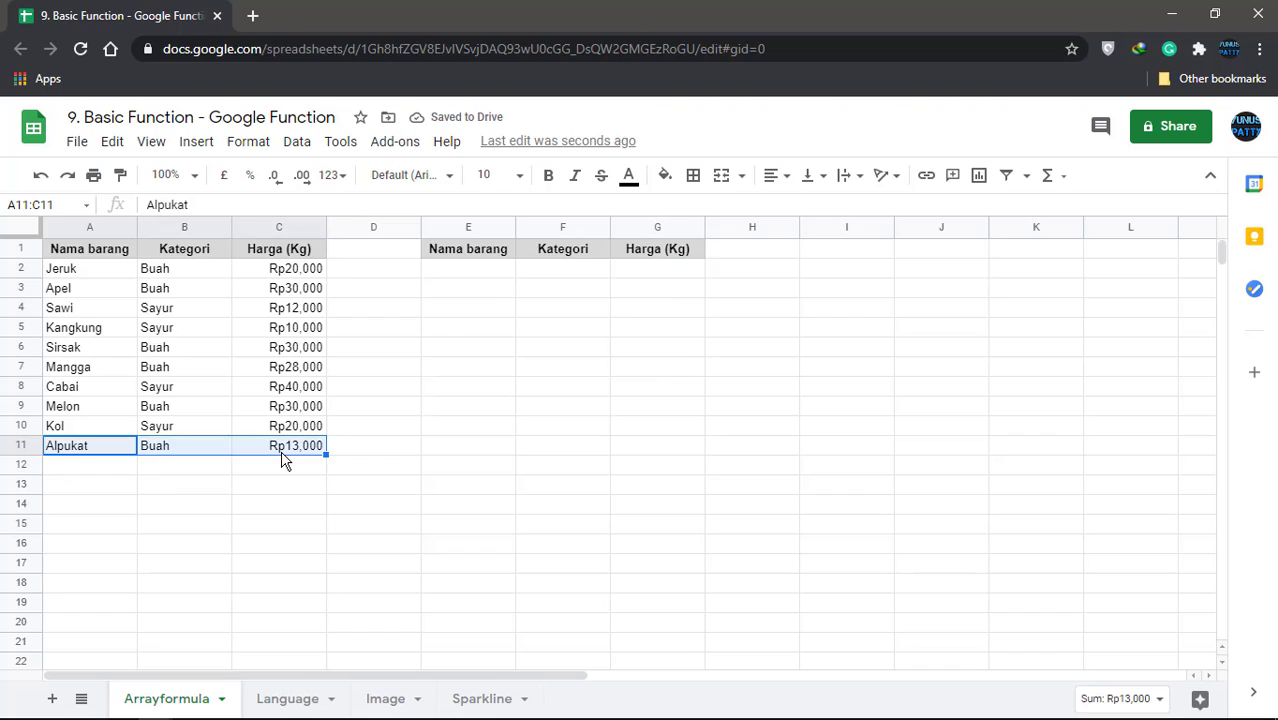
key("Delete")
Step: Enter =ArrayFormula(A2:C) in cell E2 to mirror the source table with an open-ended range
left_click(461, 272)
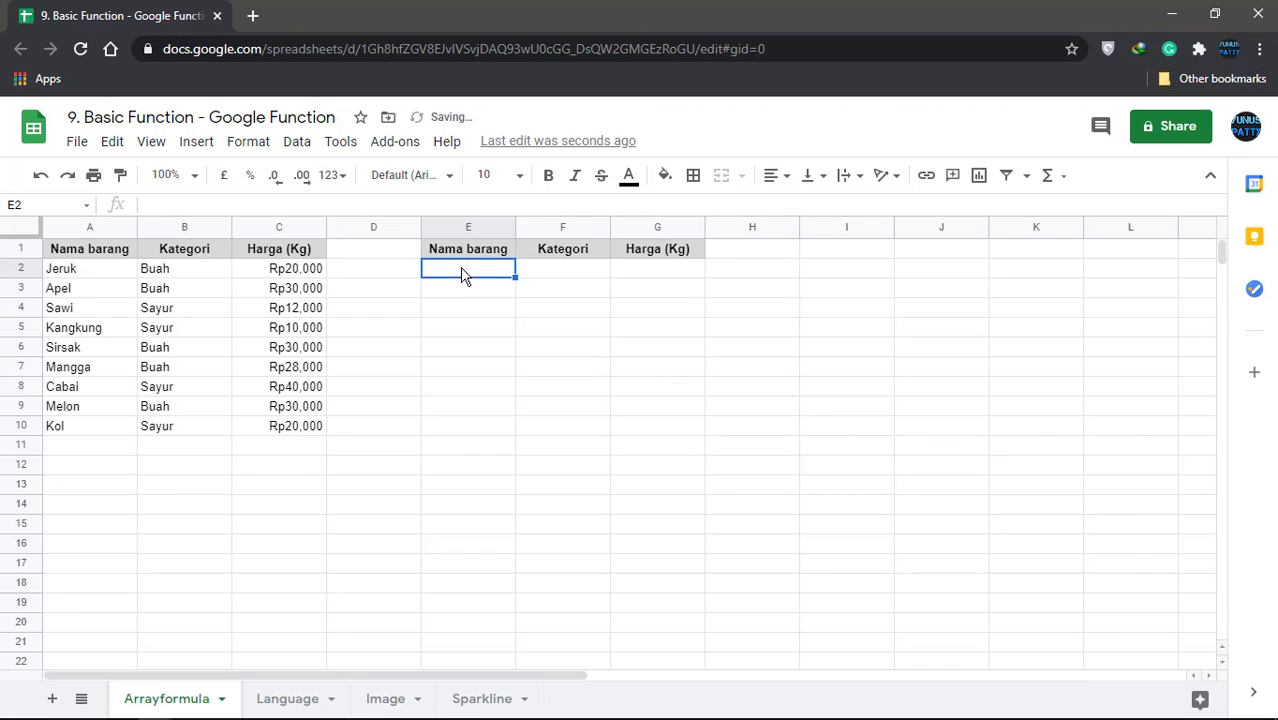
type("=")
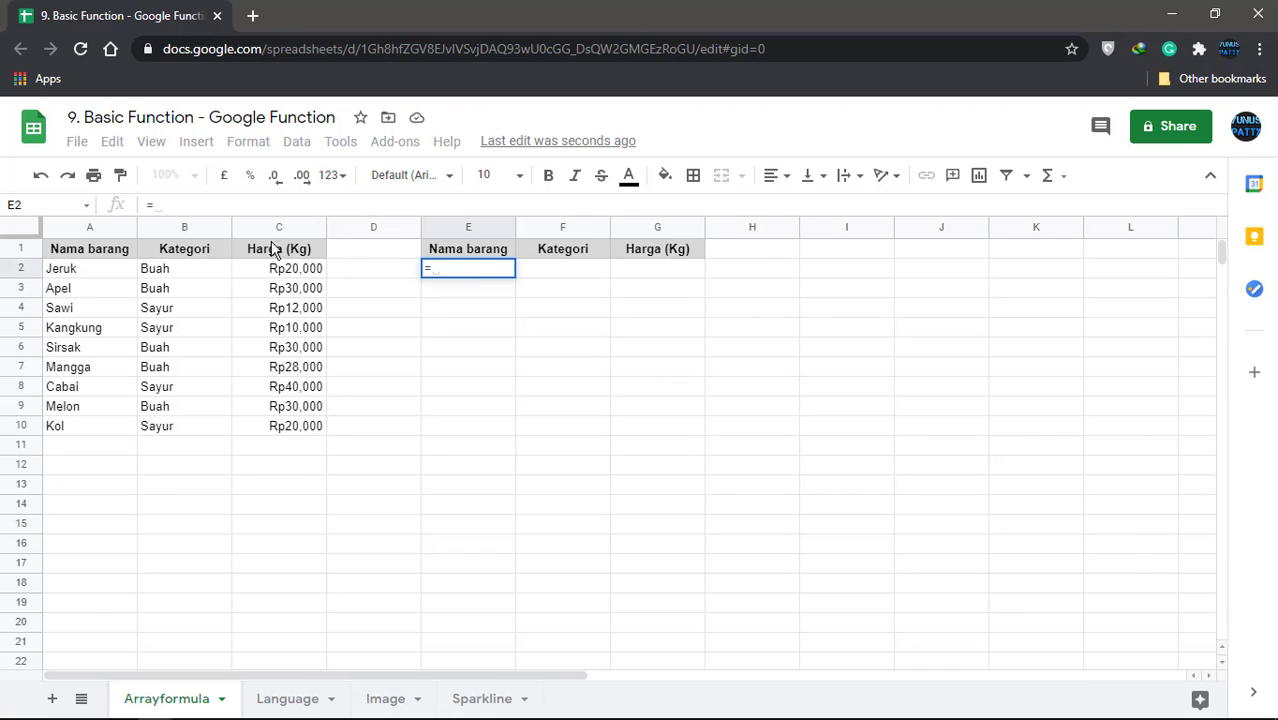
left_click(96, 272)
left_click(320, 428, "shift")
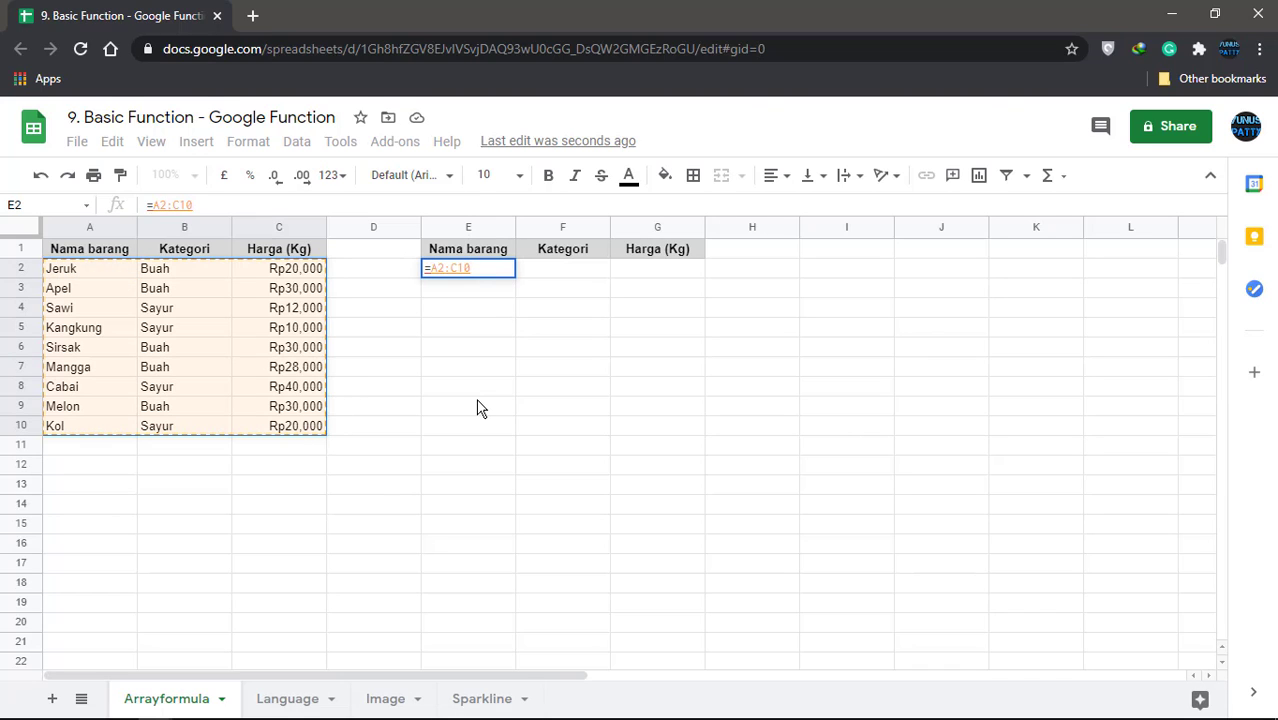
key("BackSpace")
key("BackSpace")
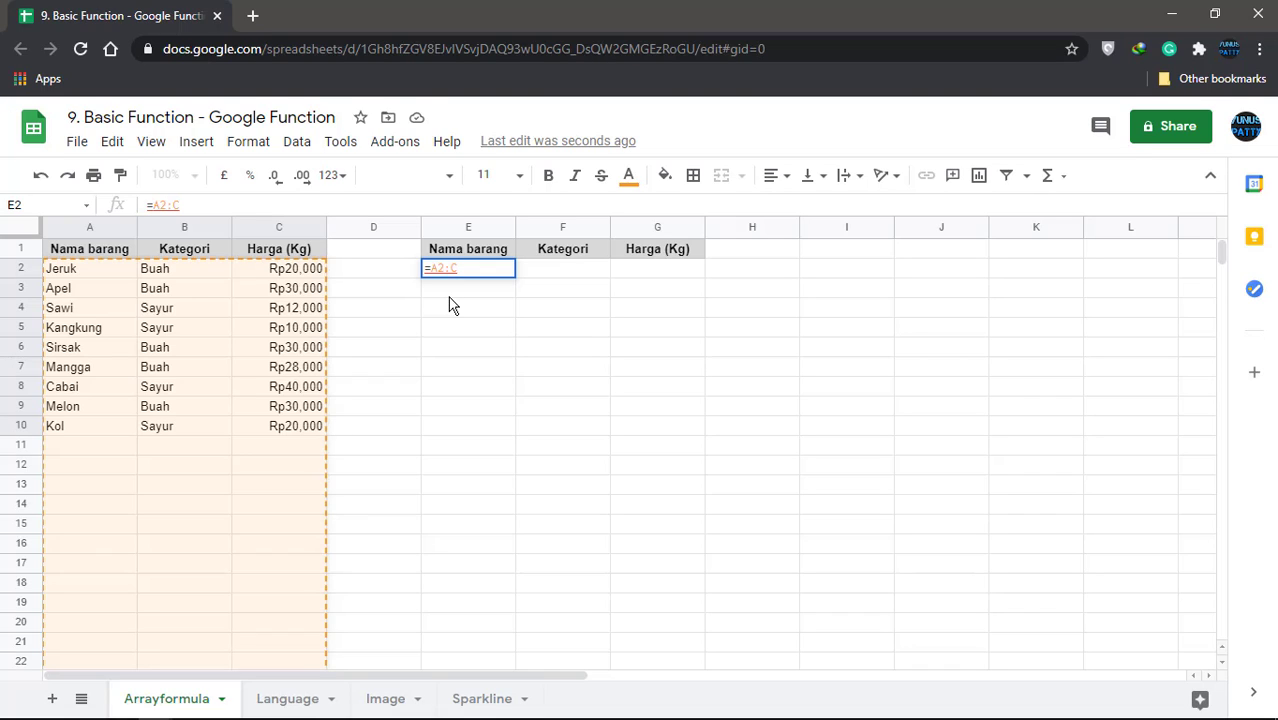
key("ctrl+shift+Return")
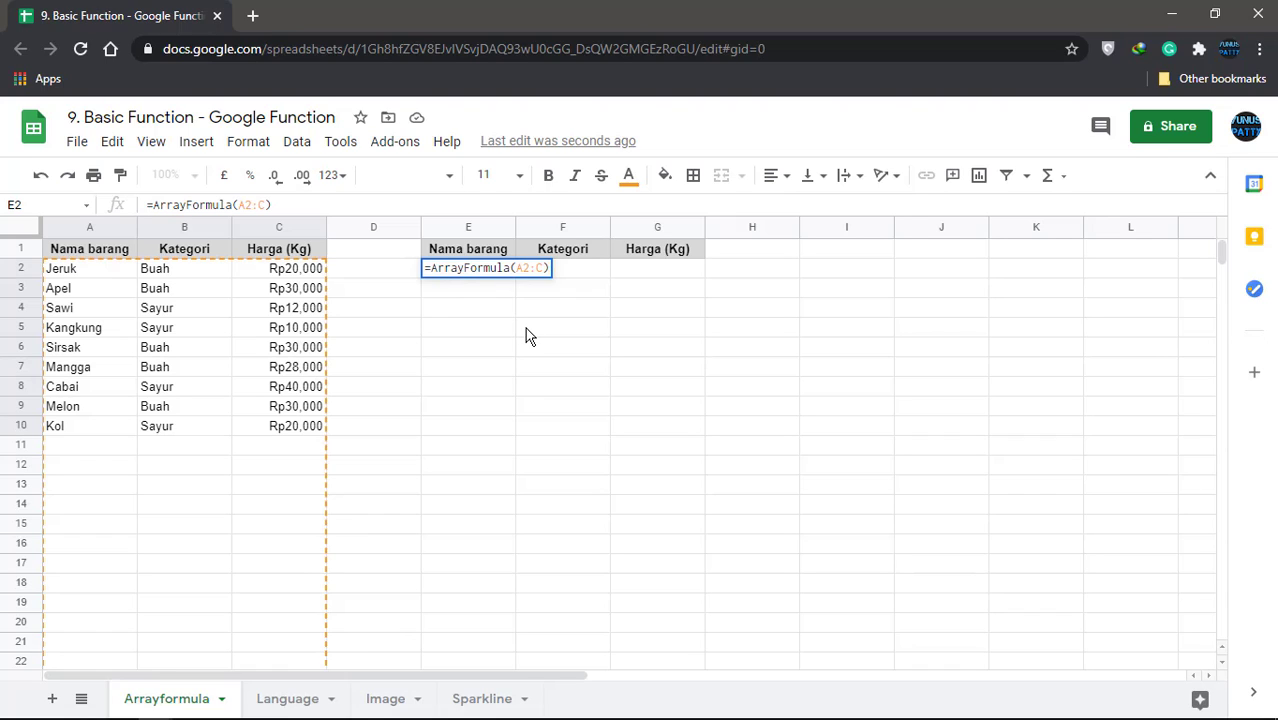
key("Return")
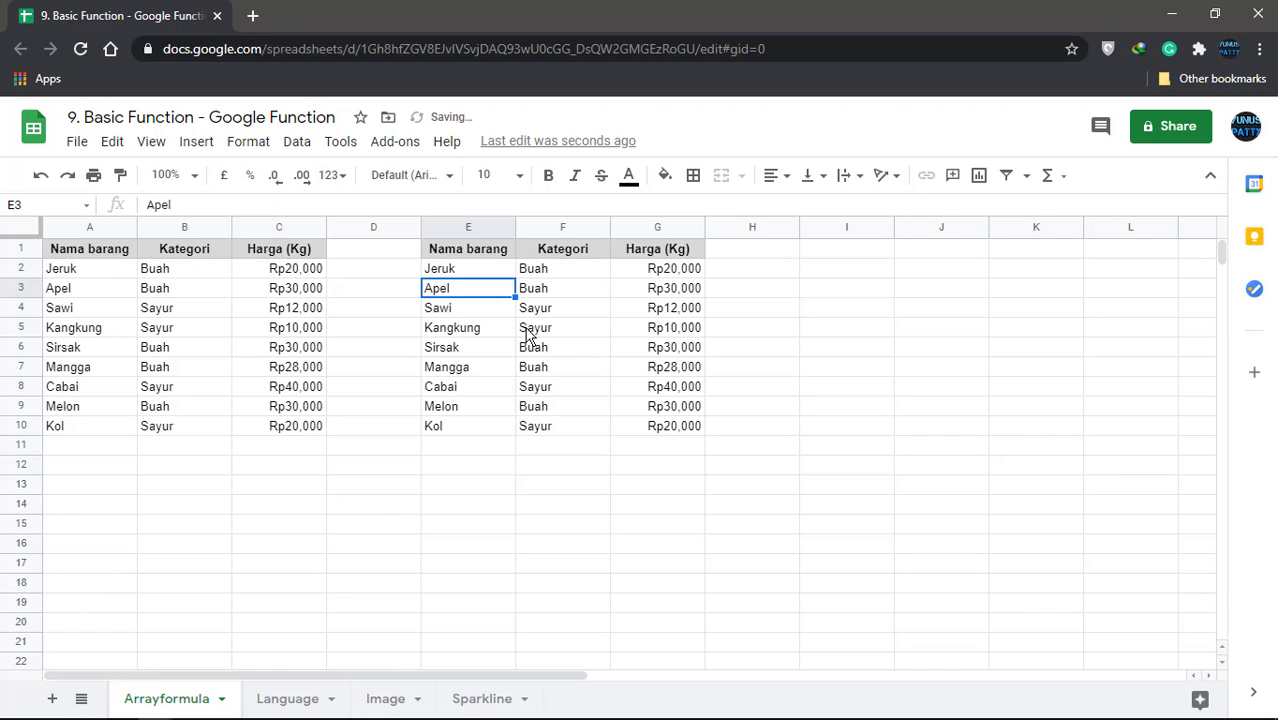
Step: Examine the contents of cells across the mirrored table and compare them with the formula in E2
left_click(463, 330)
left_click(465, 290)
left_click(533, 292)
left_click(485, 271)
left_click(530, 272)
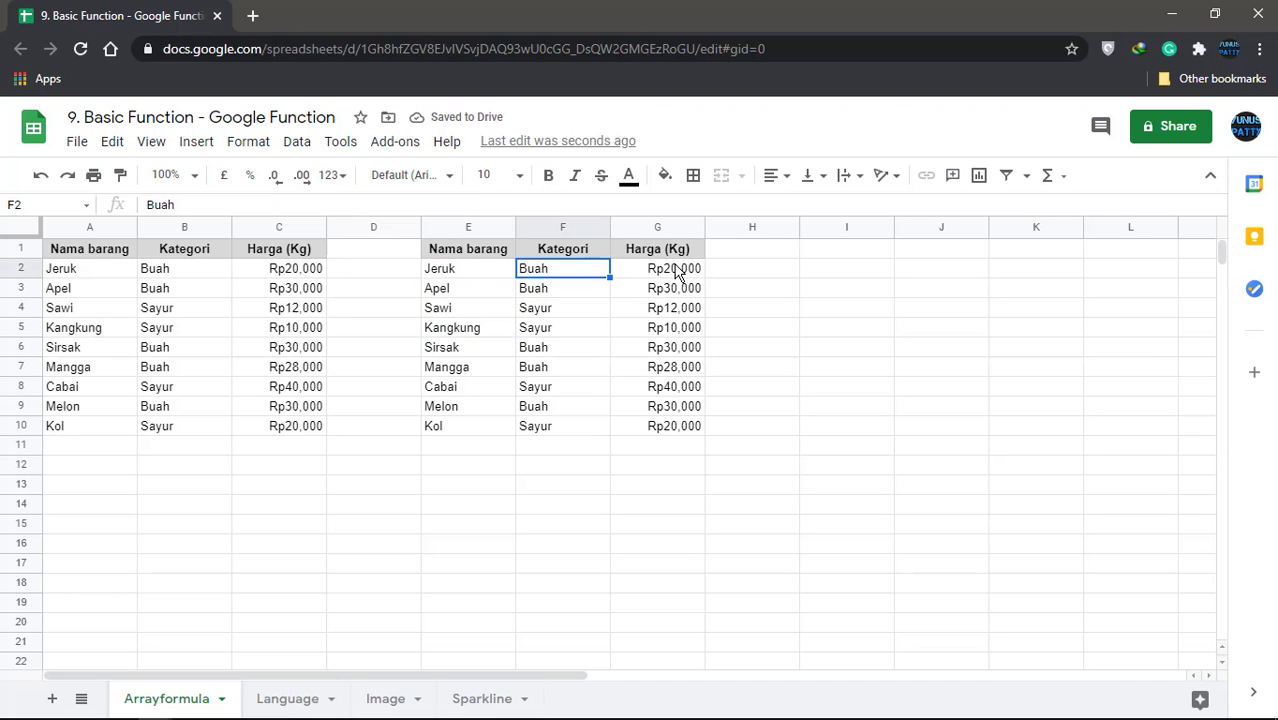
left_click(678, 270)
left_click(460, 272)
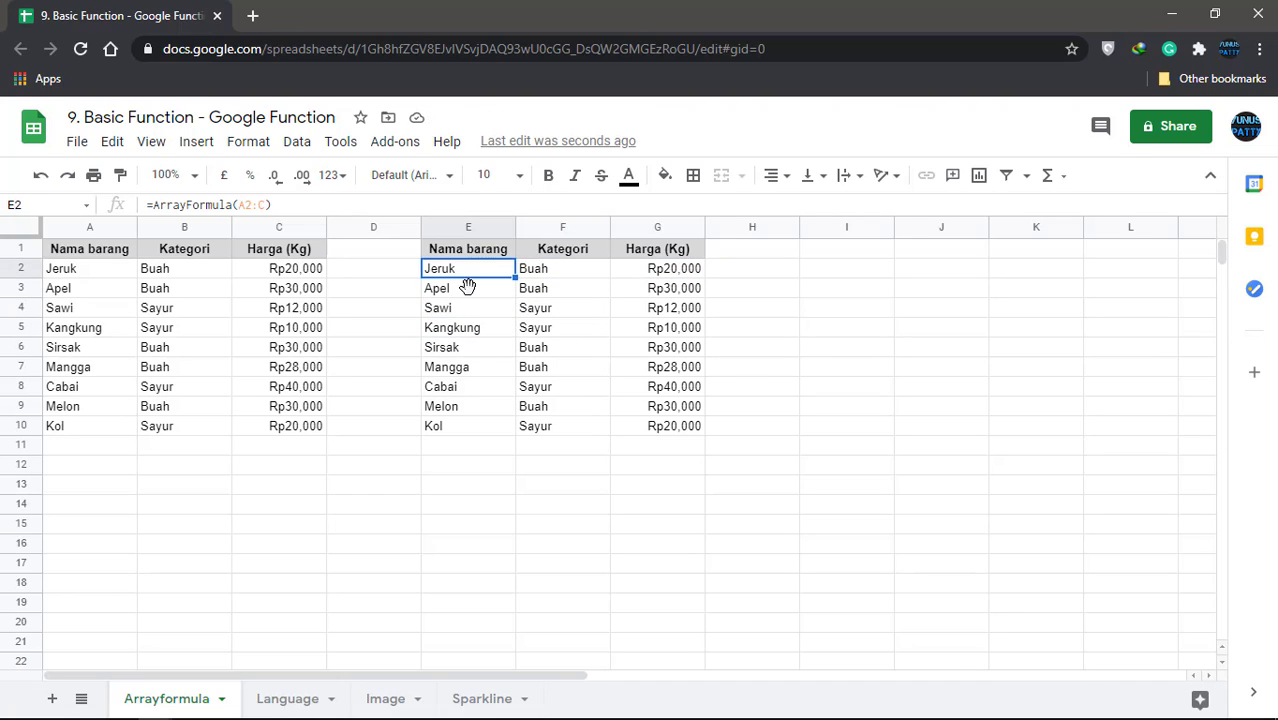
left_click(477, 310)
left_click(470, 389)
left_click(478, 428)
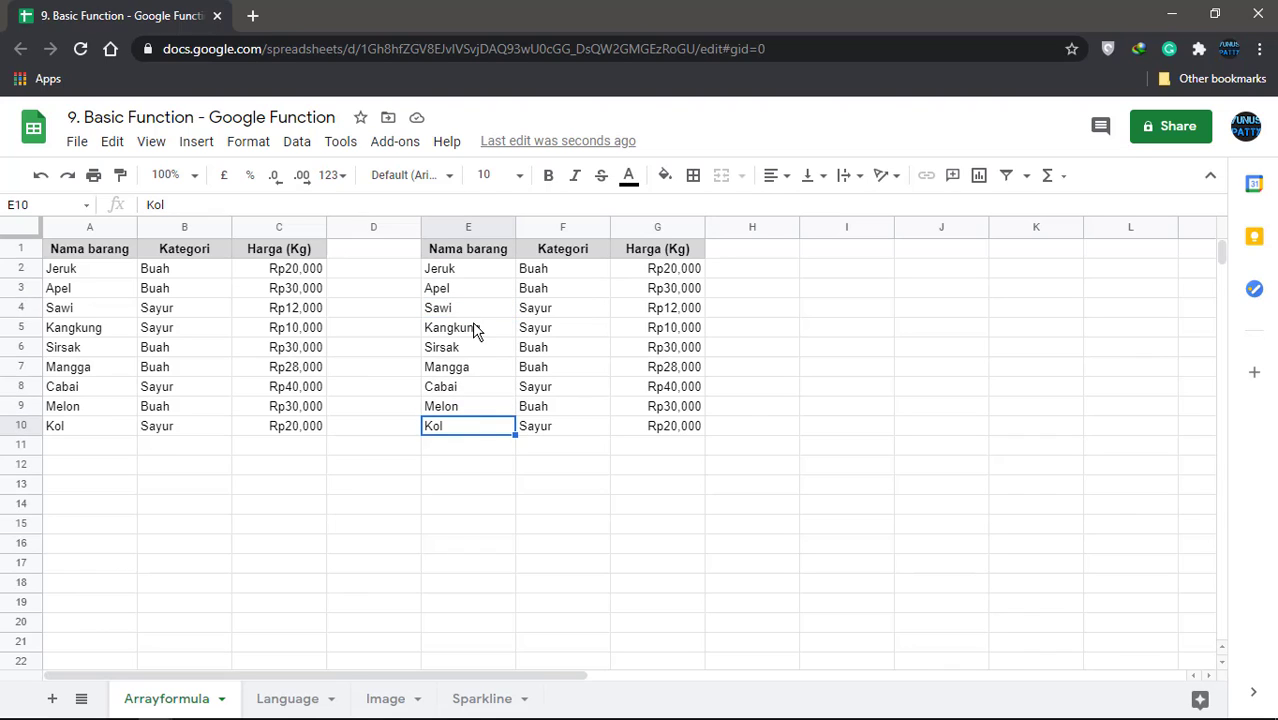
left_click(476, 331)
left_click(457, 390)
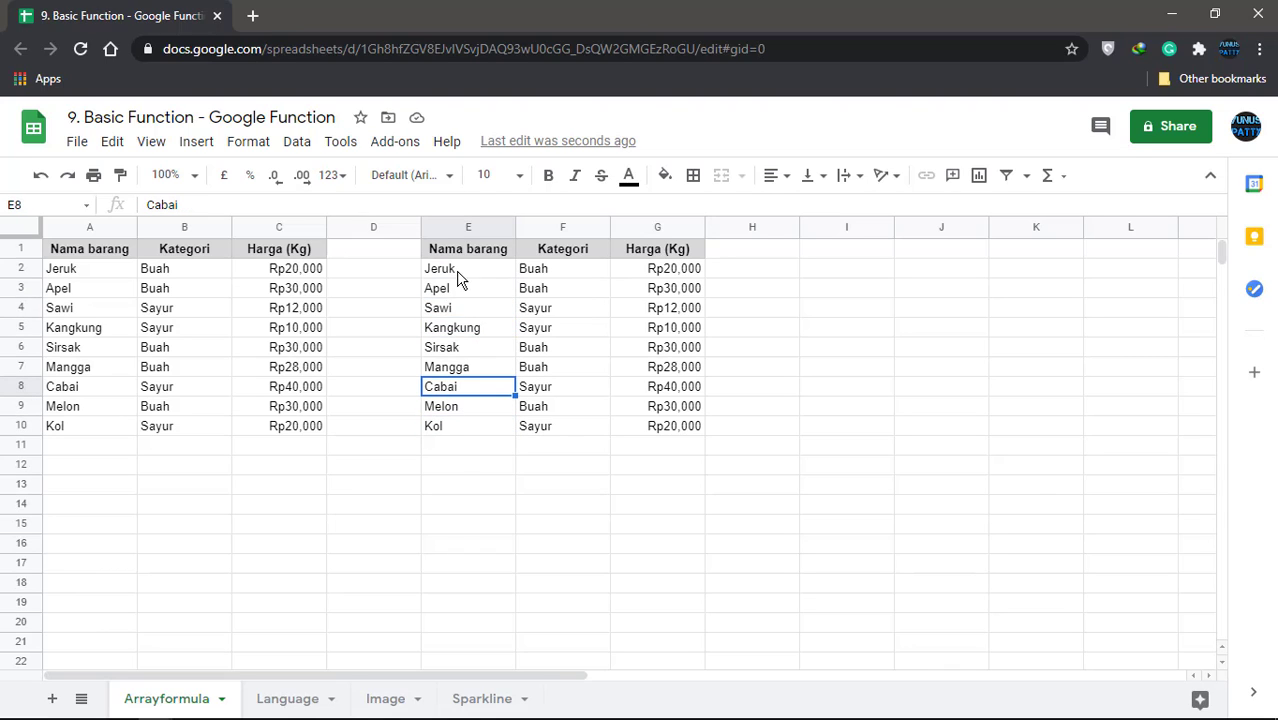
Step: Step through the mirrored cells from E2 down to E8 and back up column G, comparing their contents with E2's array formula
left_click(460, 274)
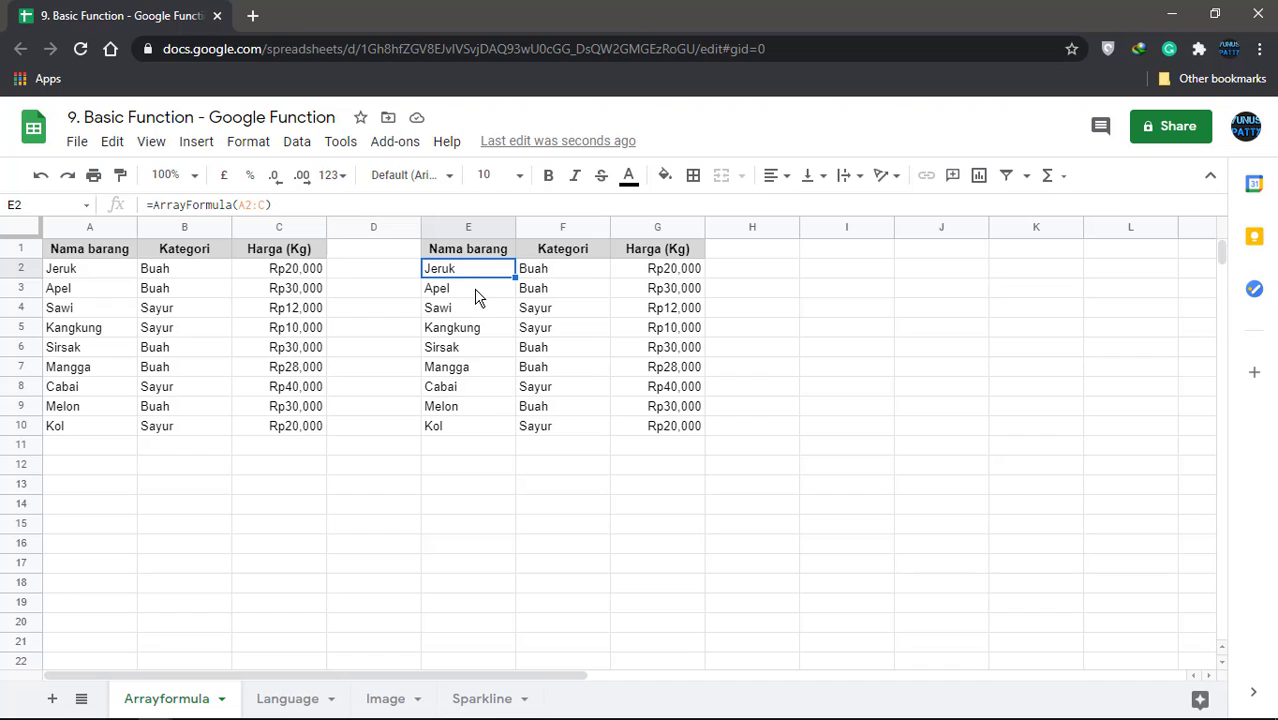
key("Down")
key("Down")
key("Down")
key("Down")
key("Down")
key("Down")
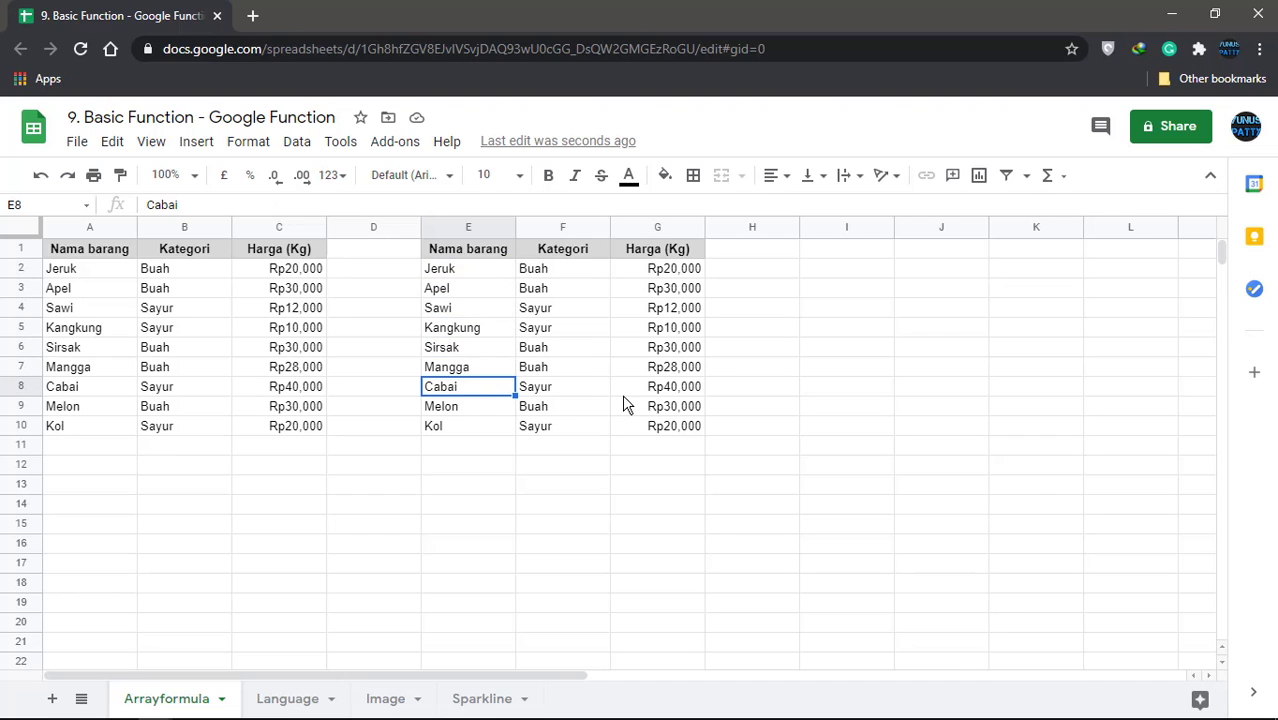
key("Right")
key("Right")
key("Up")
key("Up")
key("Up")
key("Up")
key("Up")
left_click(436, 272)
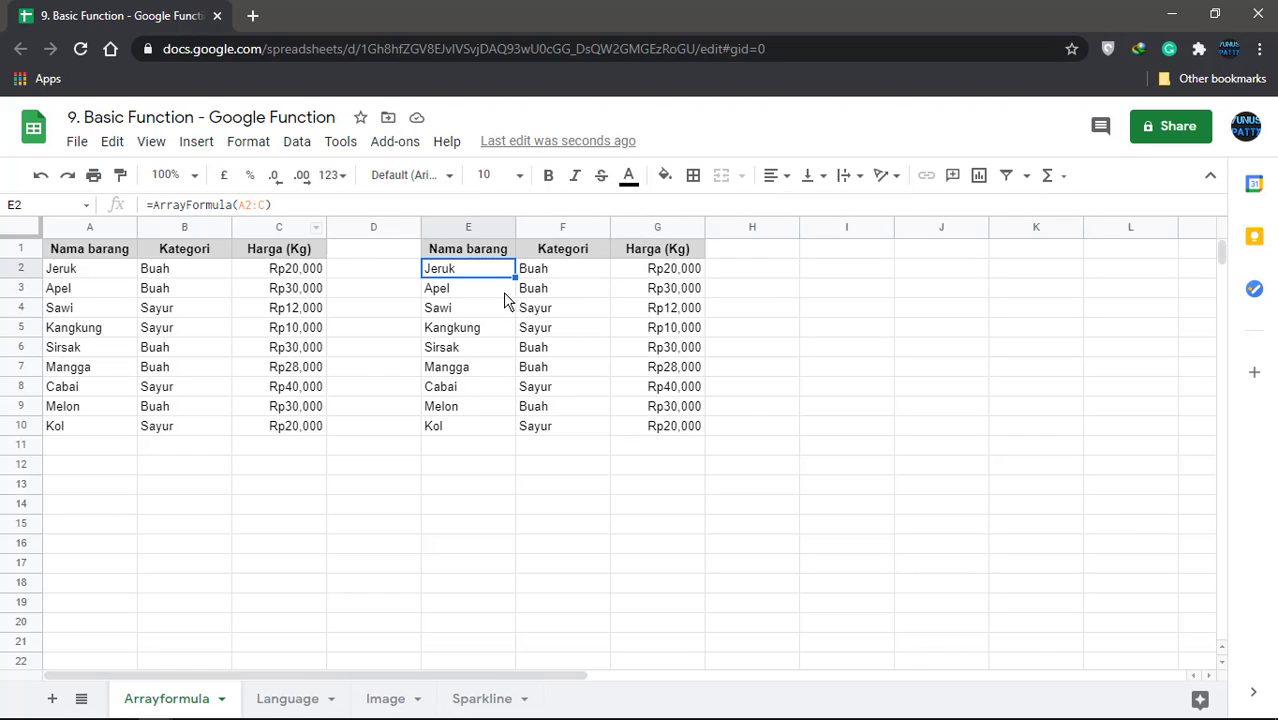
Step: Add a new source row in A11:C11 with item Alpukat, category Buah and price 13000
left_click(95, 450)
type("Alpukat")
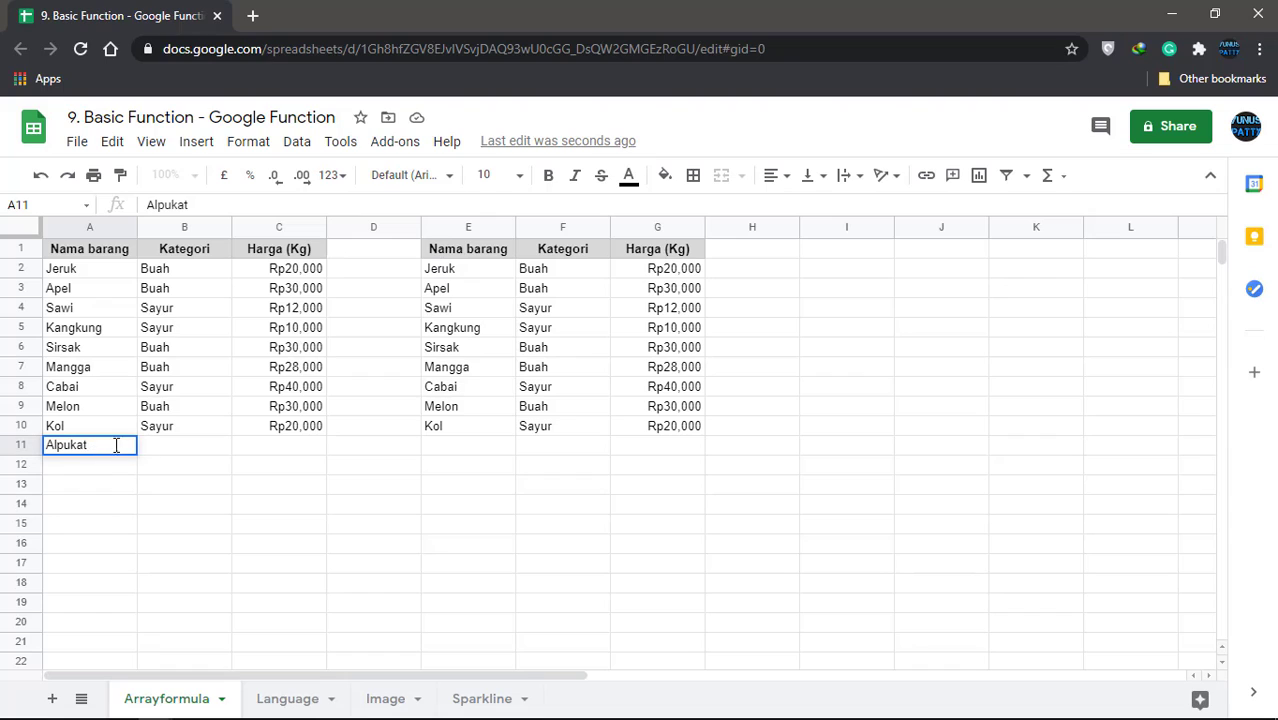
left_click(168, 447)
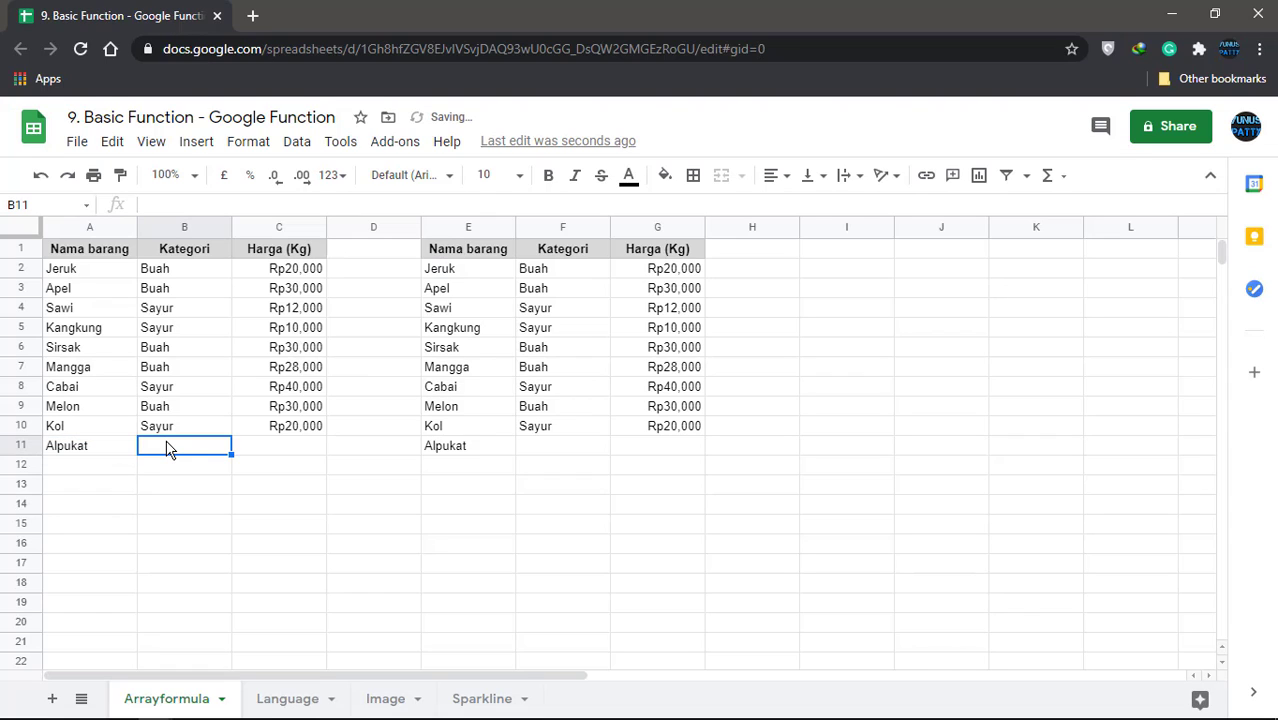
type("Buah")
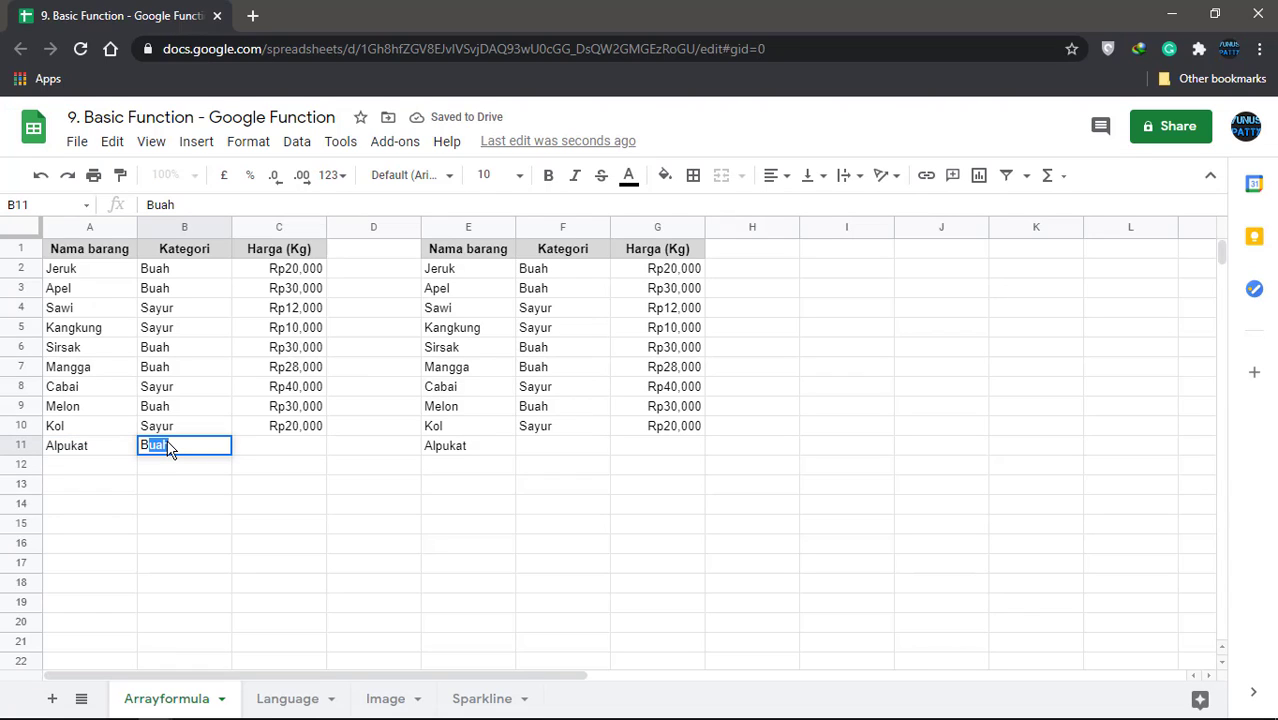
left_click(300, 452)
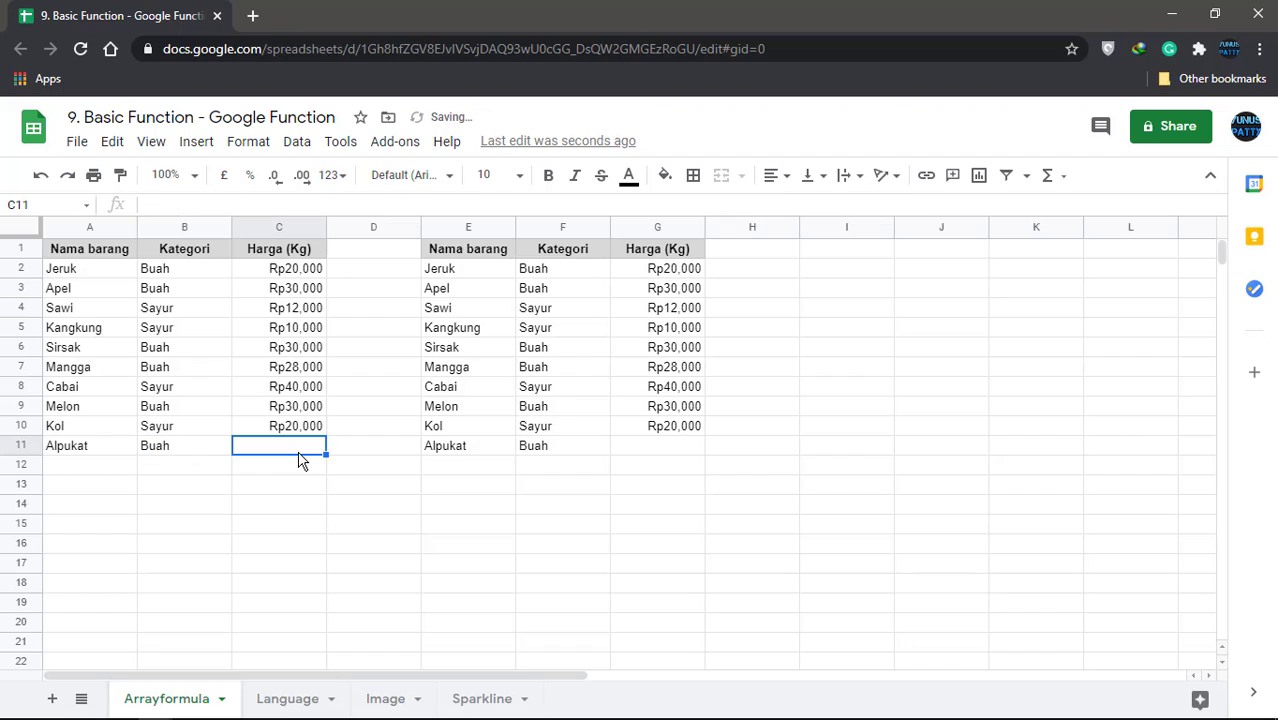
type("13000")
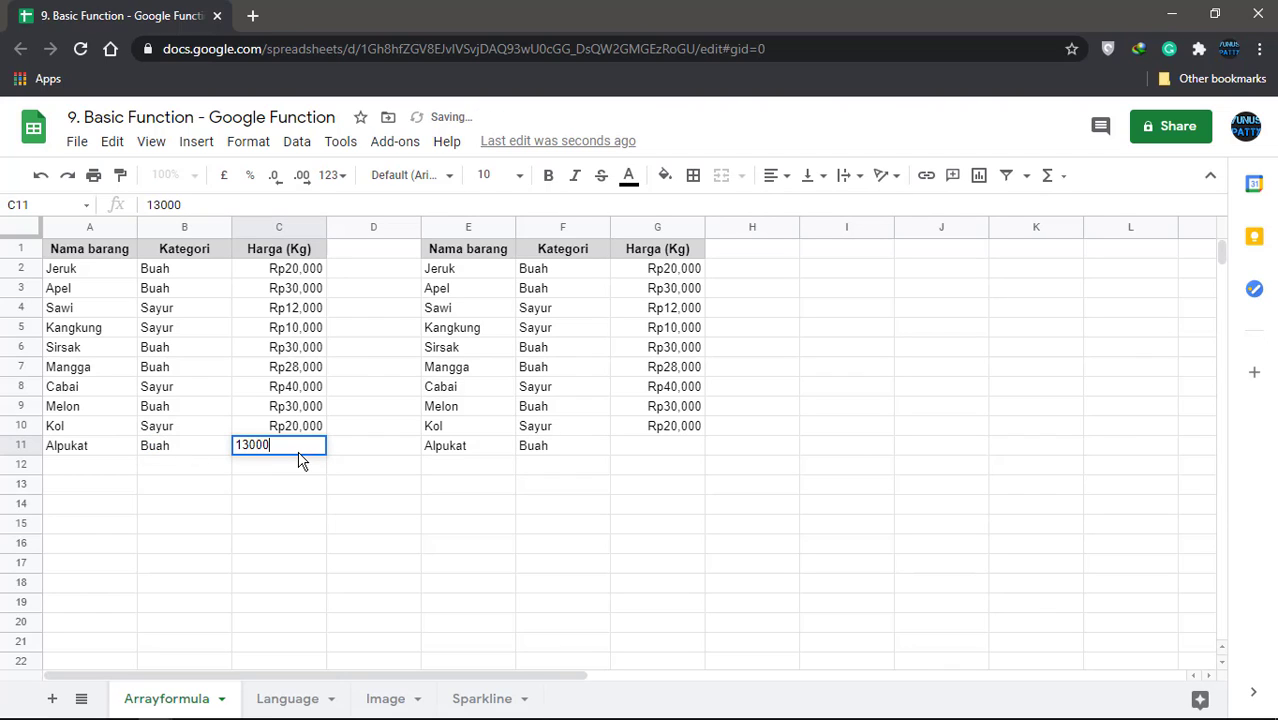
key("Tab")
Step: Check the mirrored table's row 11 in E11:G11 against the newly added source entry
left_click(541, 408)
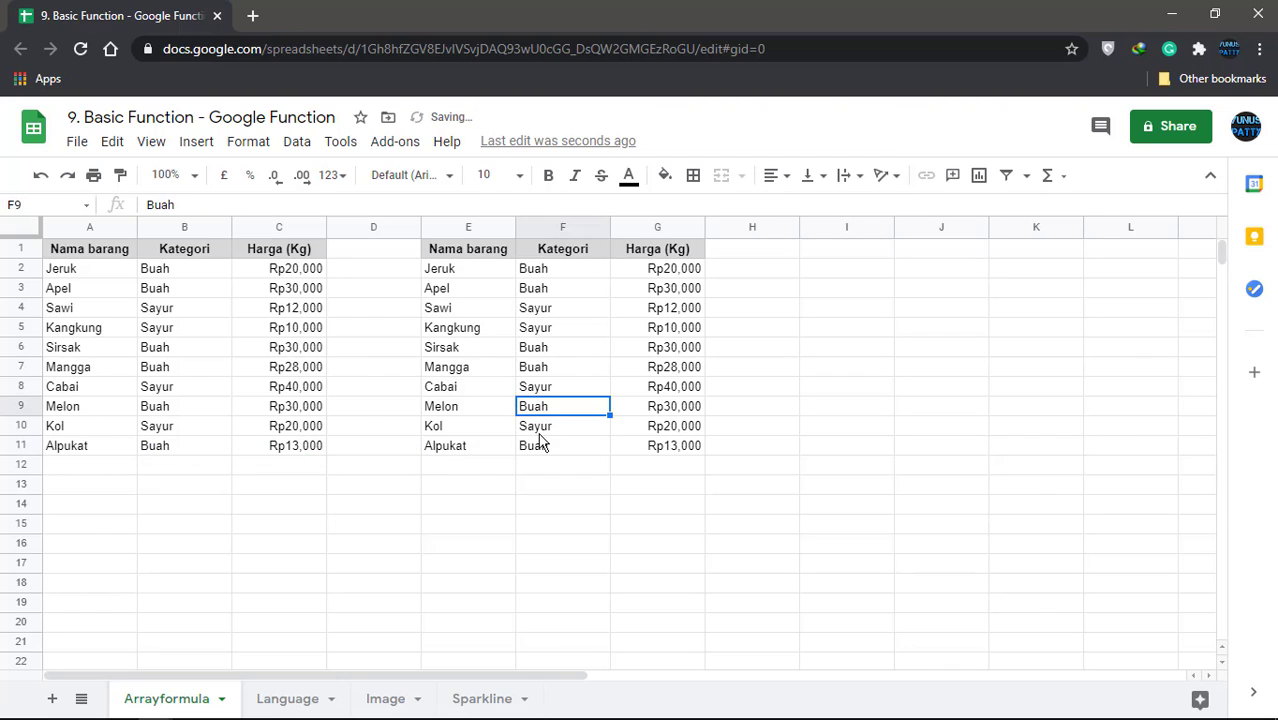
left_click(471, 449)
left_click(558, 450)
left_click(679, 450)
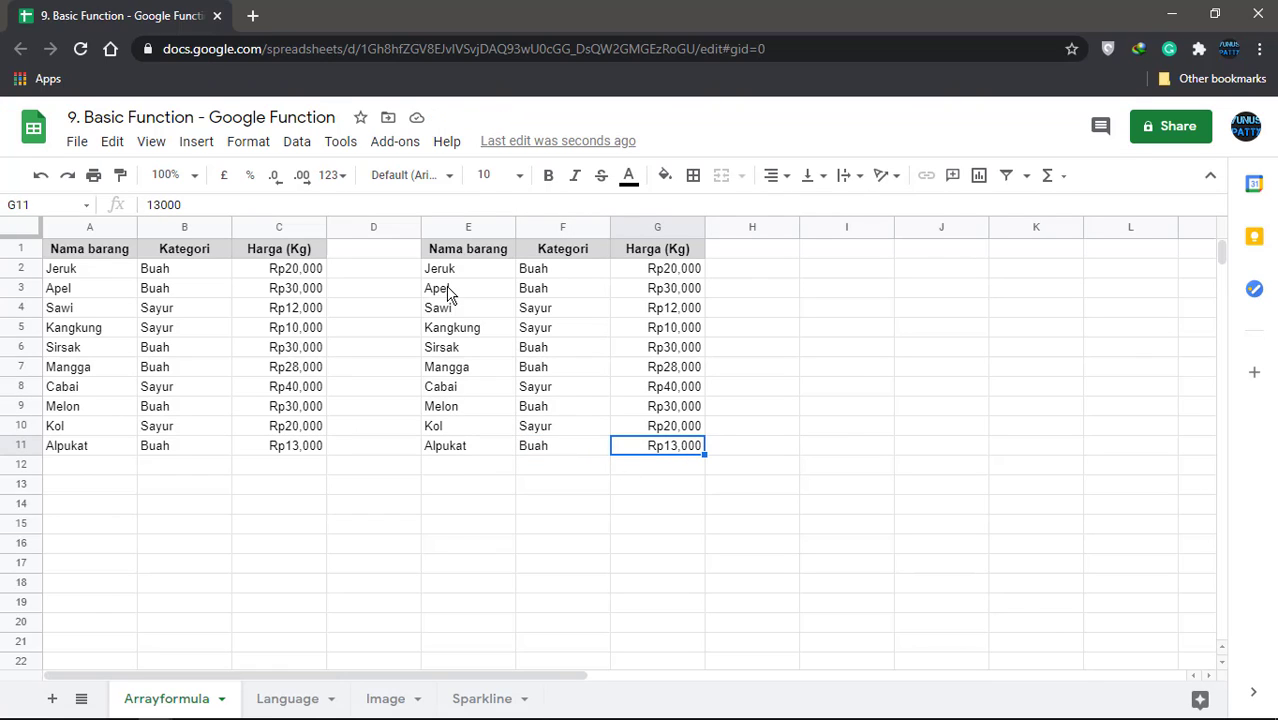
left_click(456, 450)
left_click(457, 466)
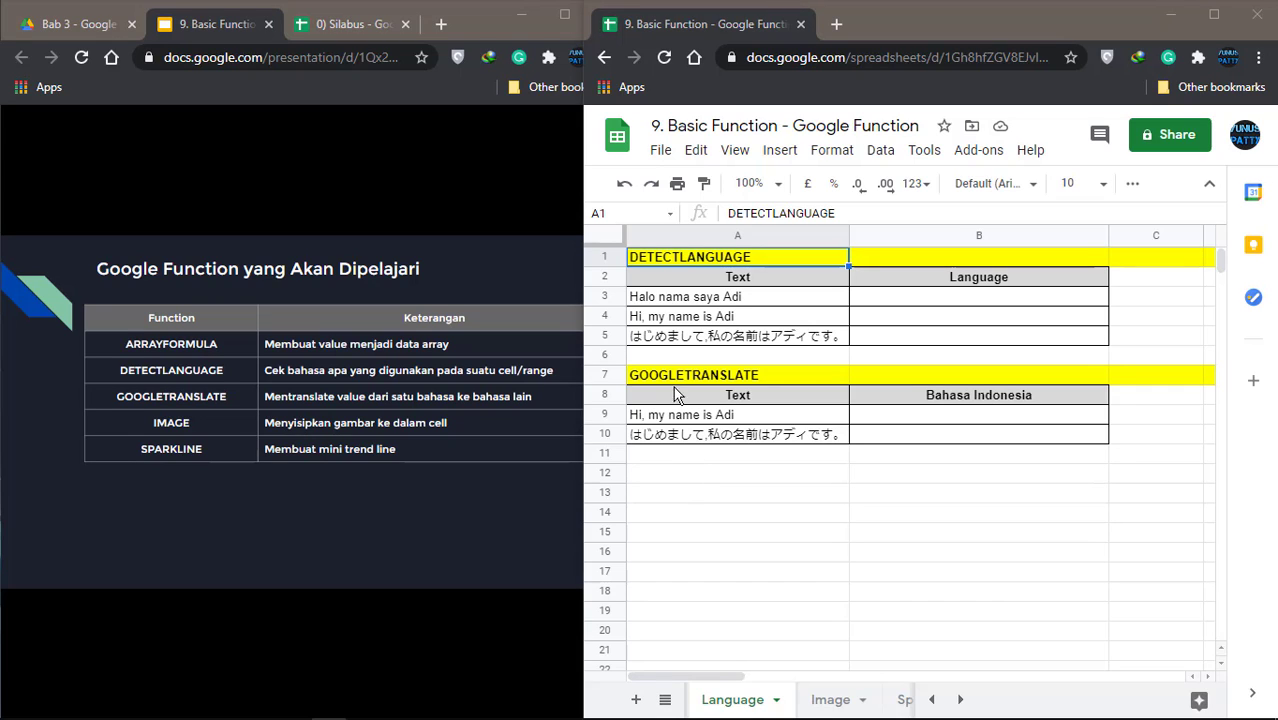
Step: On the Language sheet, review the sample texts in A3:A5 and the Language cell B3 of the DETECTLANGUAGE table
left_click(744, 300)
left_click(746, 318)
left_click(752, 337)
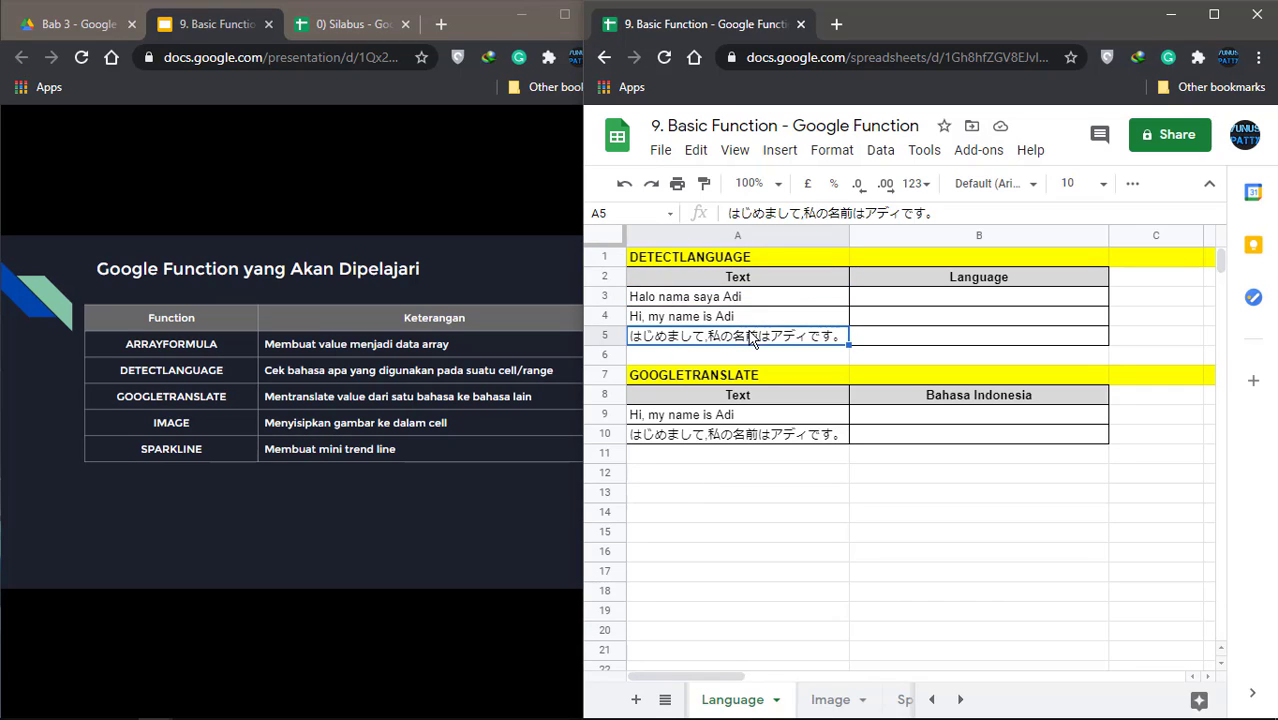
left_click(765, 298)
left_click(765, 318)
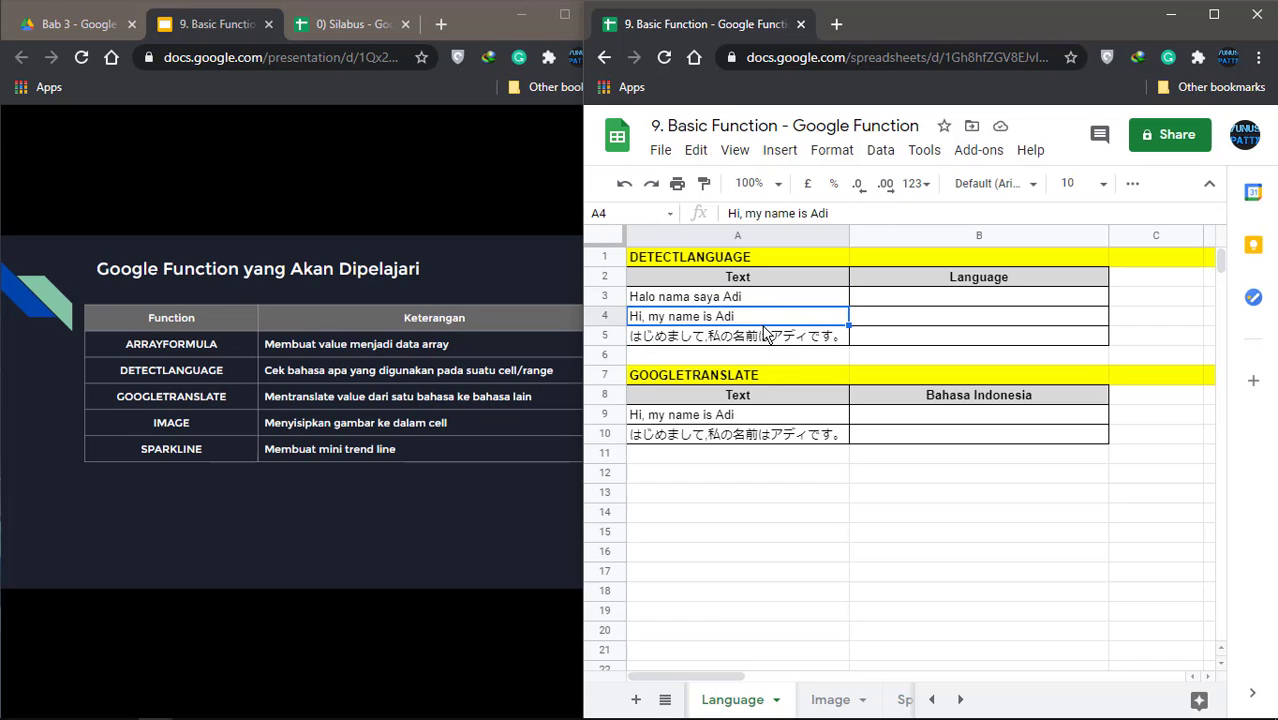
left_click(764, 336)
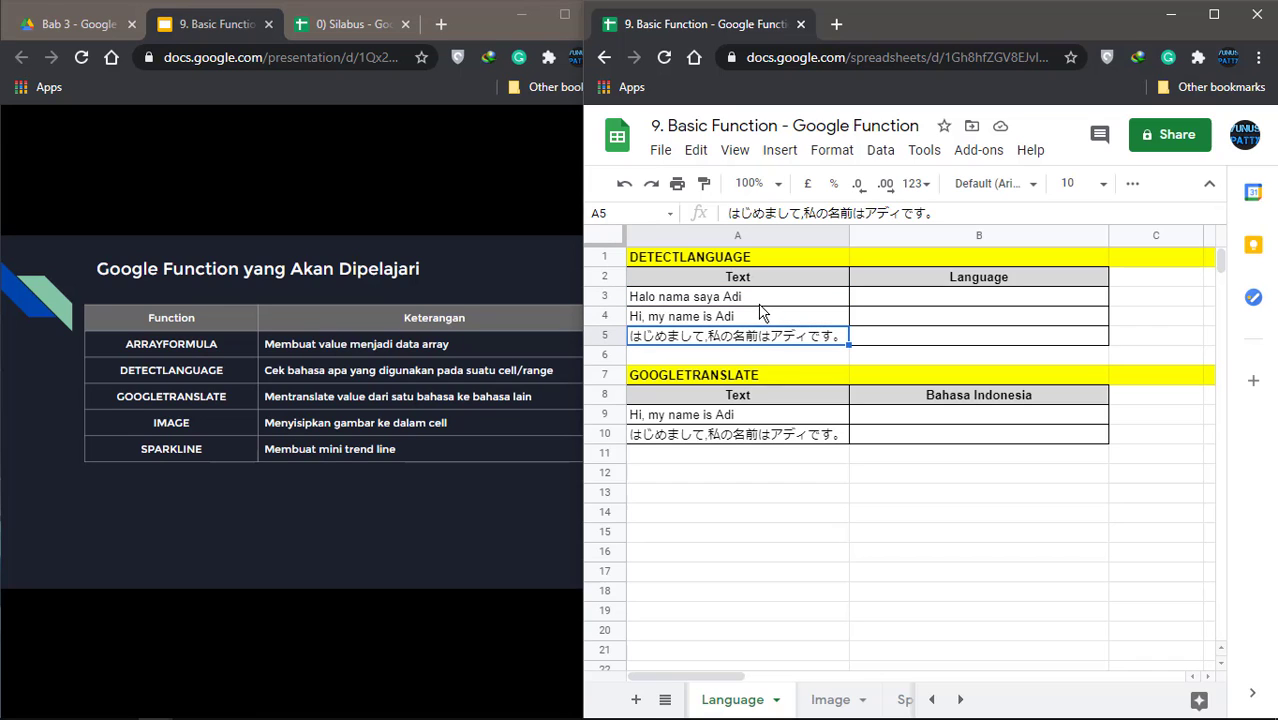
left_click(928, 298)
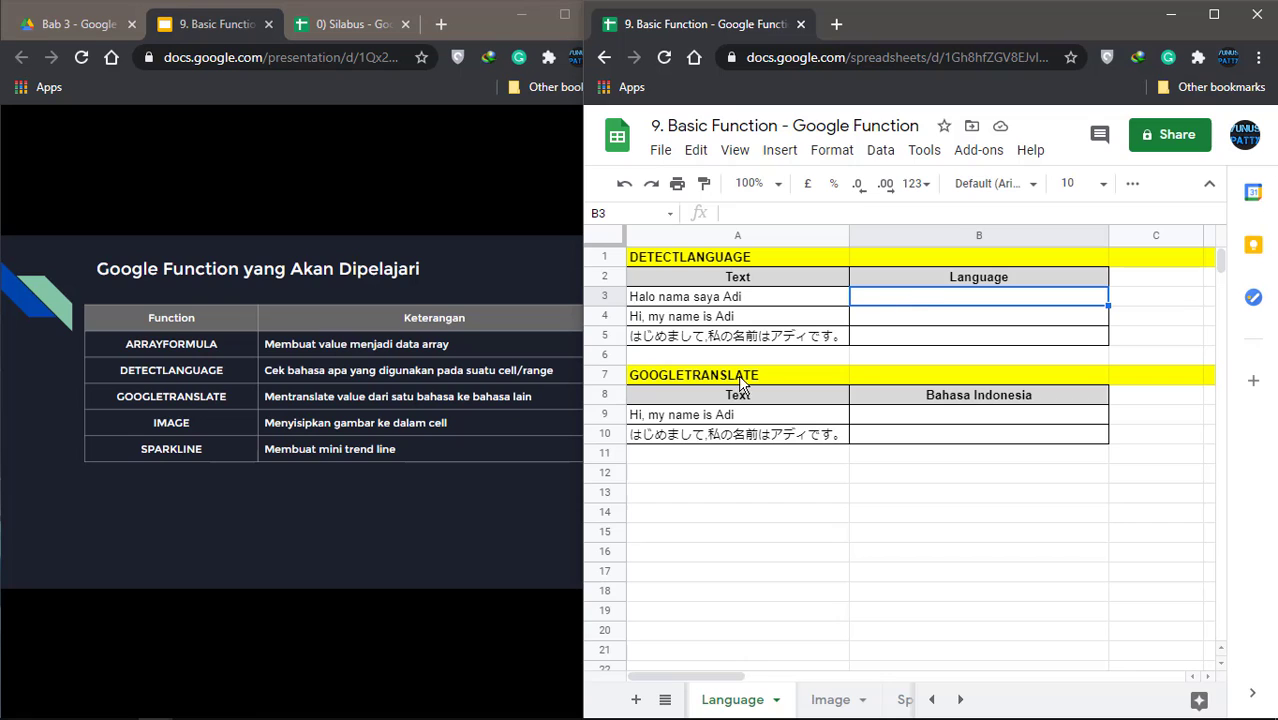
Step: Review the sample texts in A9:A10 and the Bahasa Indonesia cell B9 of the GOOGLETRANSLATE table
left_click(741, 424)
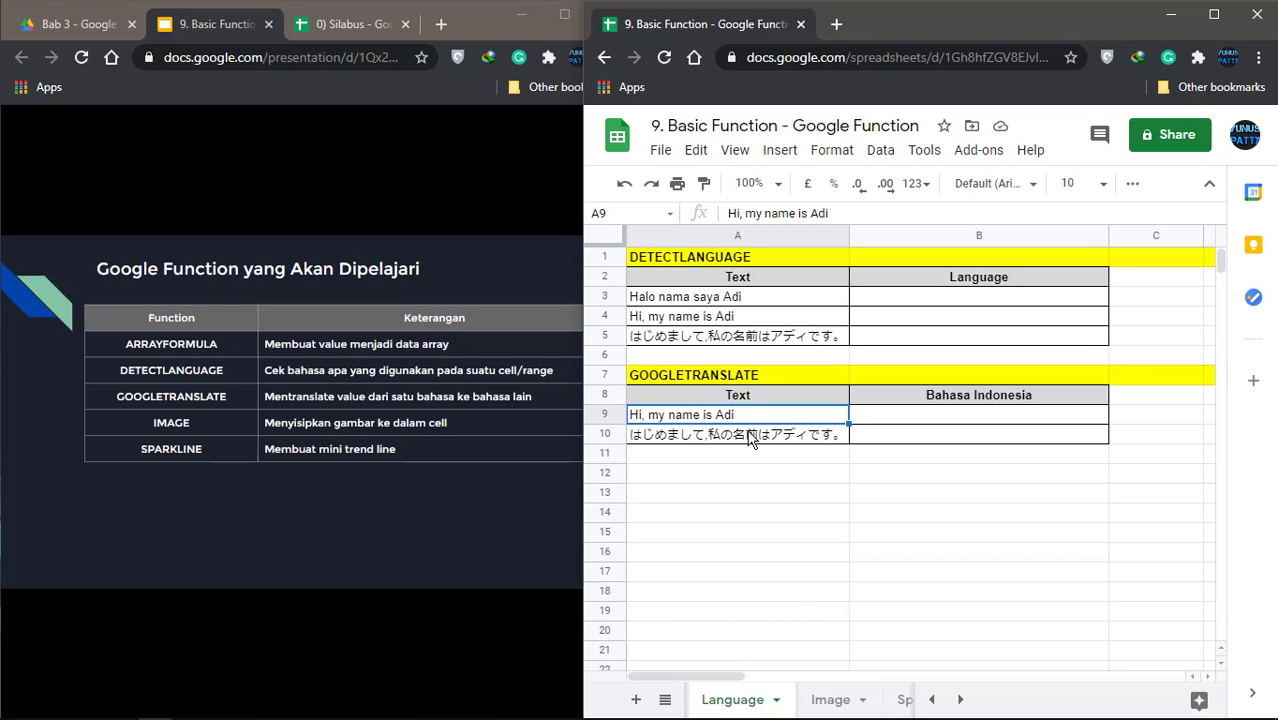
left_click(750, 436)
left_click(738, 418)
left_click(740, 440)
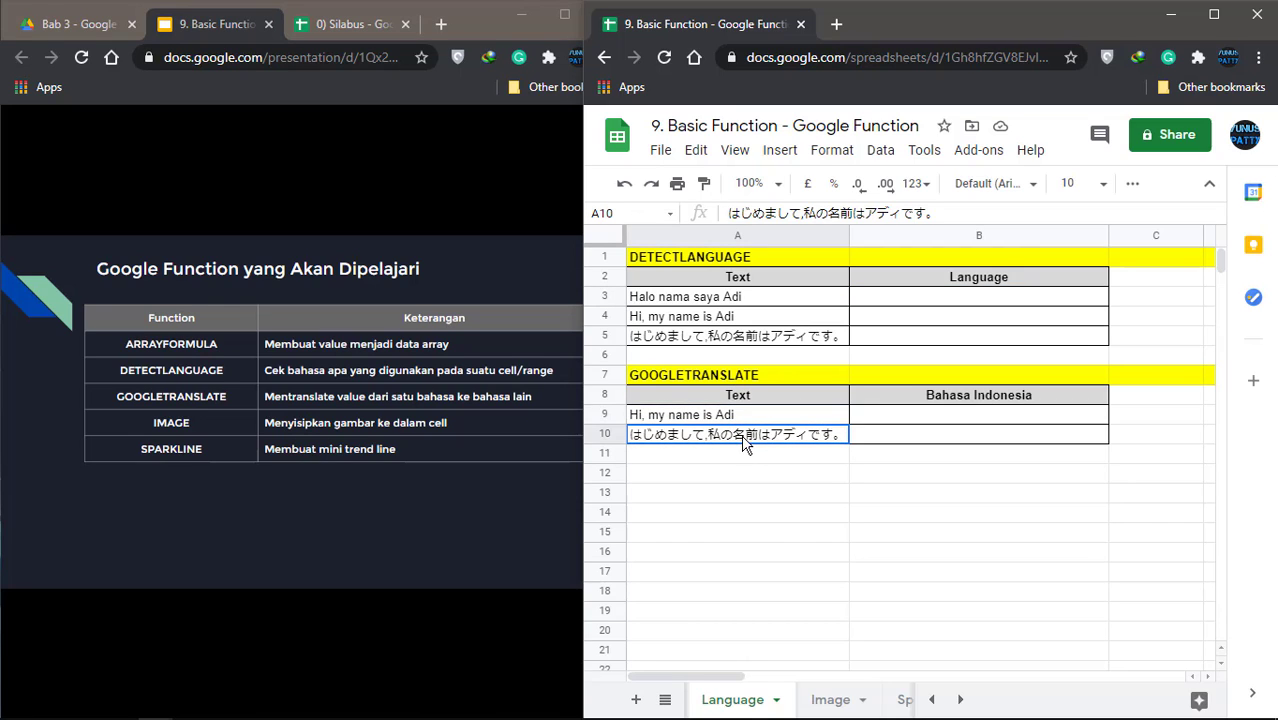
left_click(747, 415)
left_click(752, 440)
left_click(866, 423)
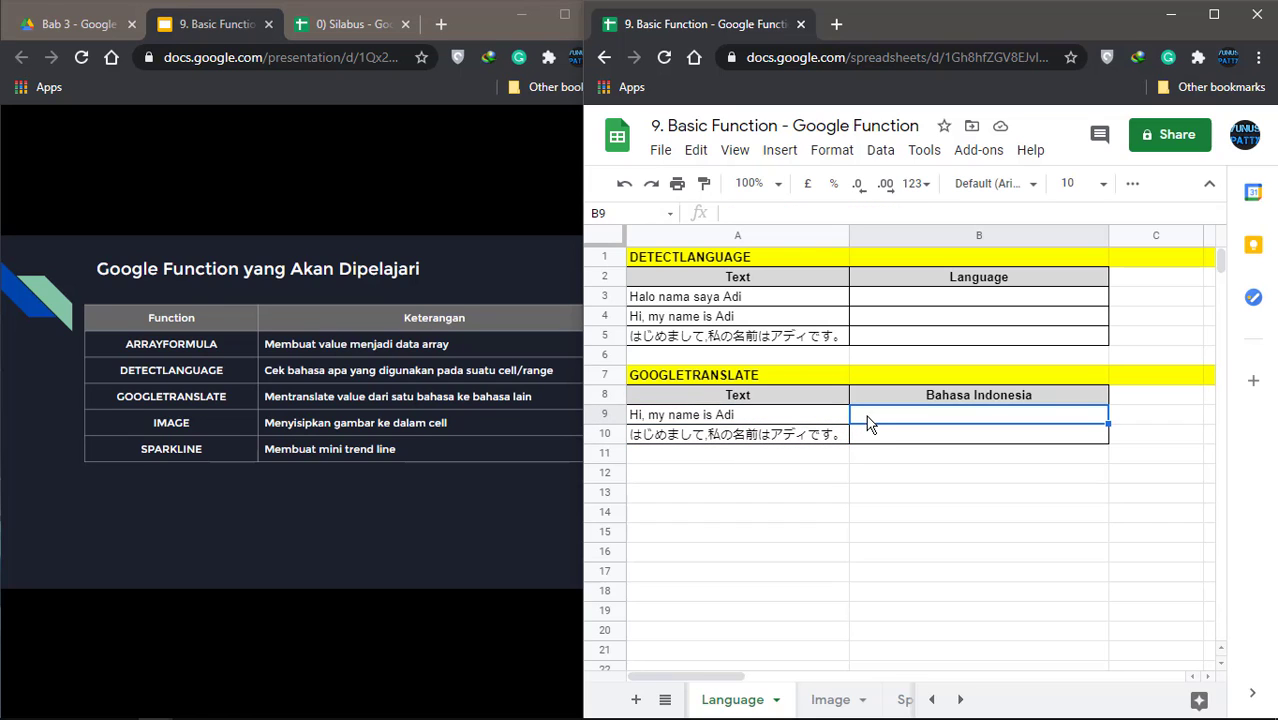
Step: Enter =DETECTLANGUAGE(A3) in cell B3 and fill the formula down to B5
left_click(874, 302)
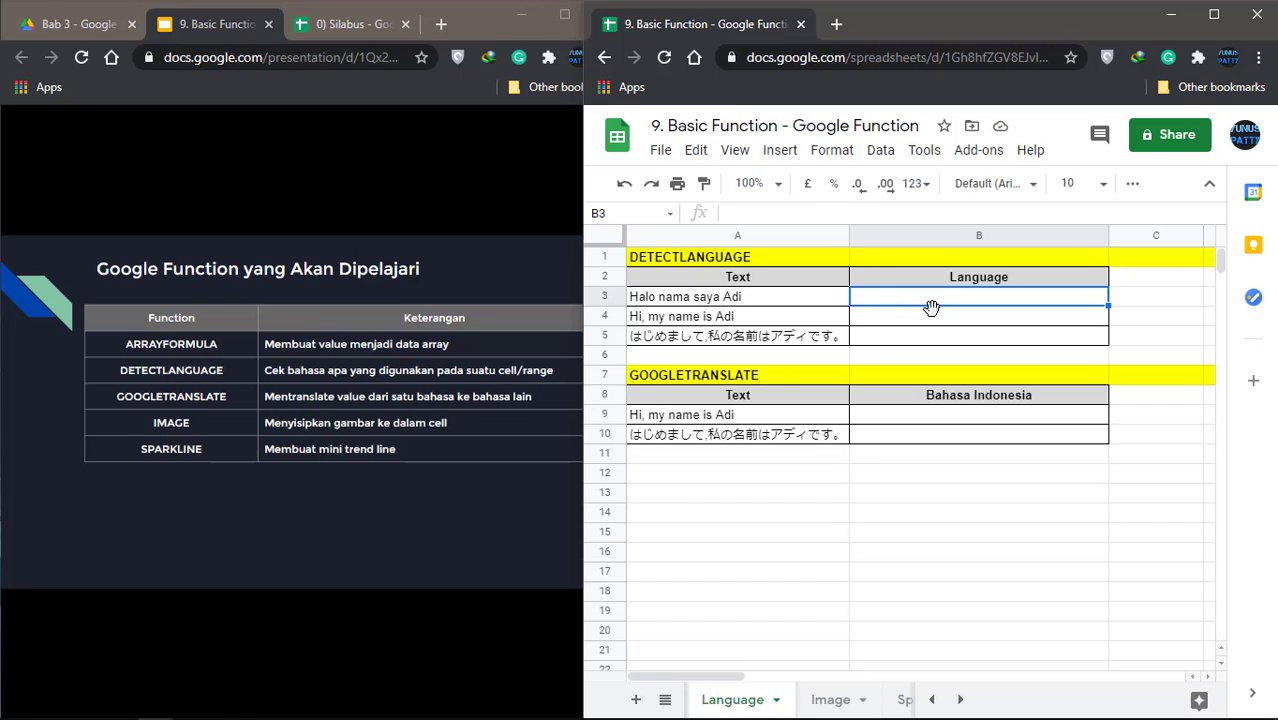
type("=DET")
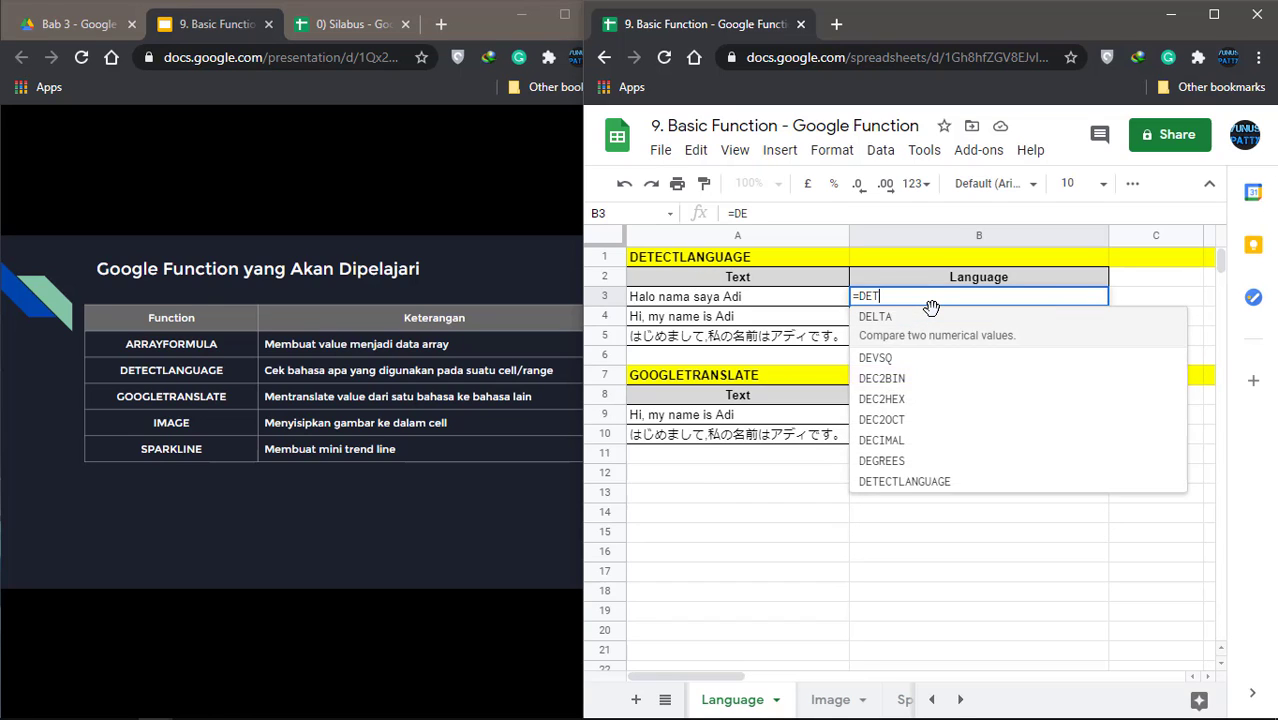
type("ECT")
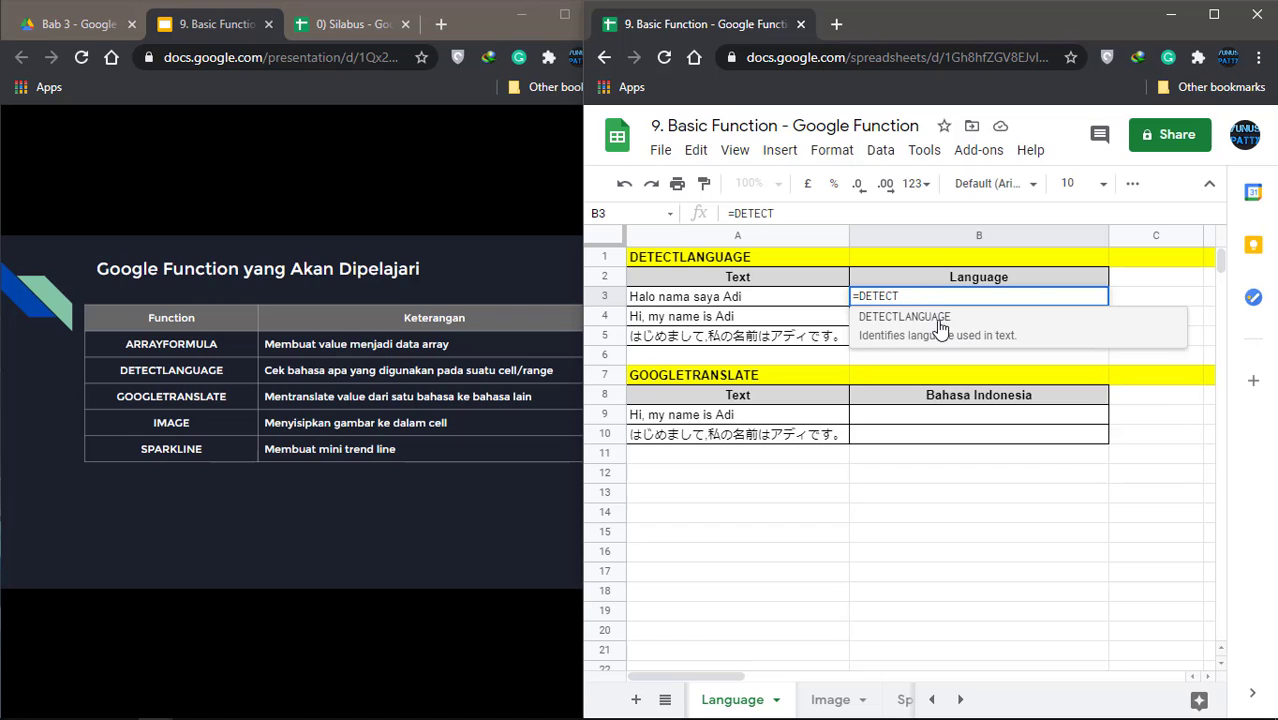
left_click(940, 328)
left_click(771, 302)
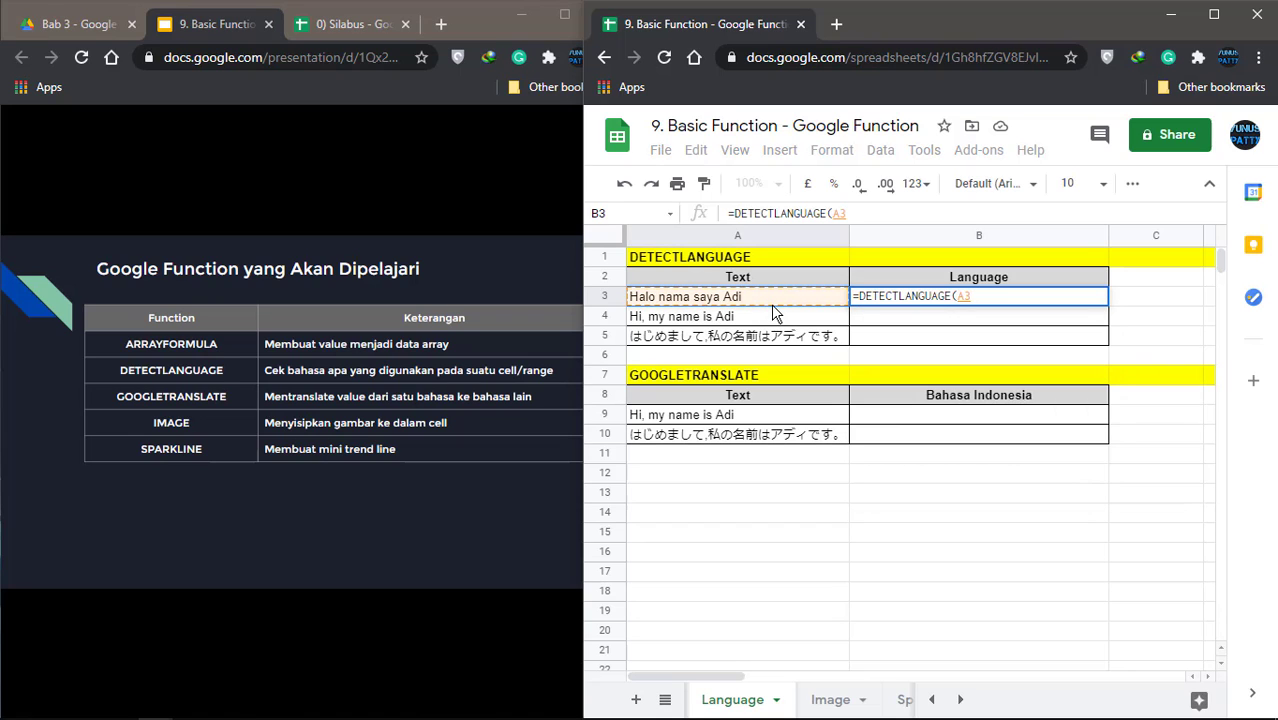
type(")")
key("Return")
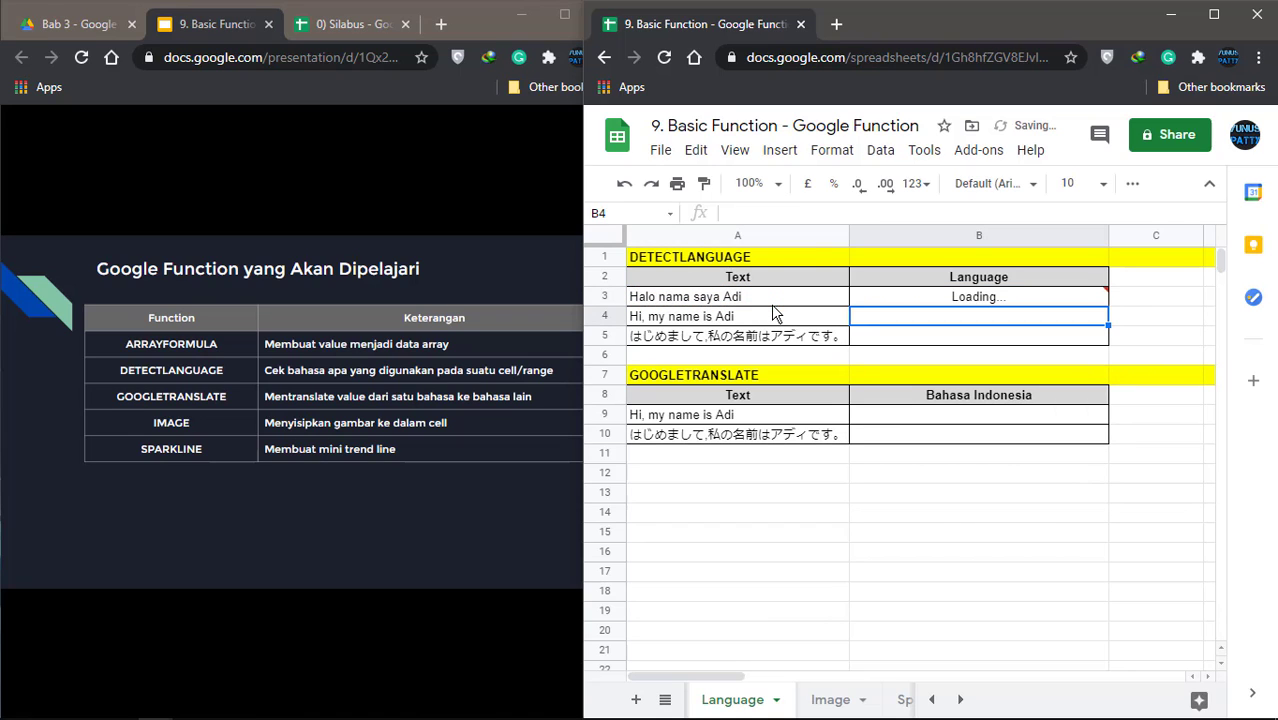
left_click(887, 297)
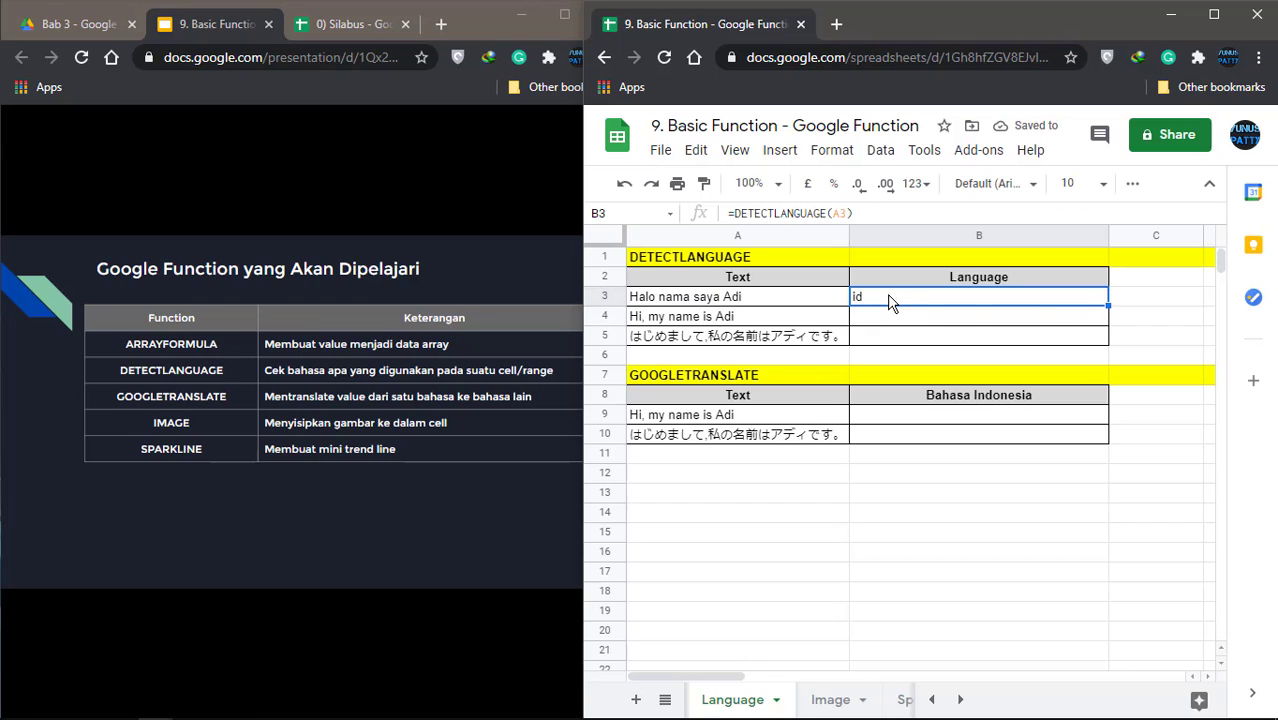
left_click_drag(1108, 302, 1107, 336)
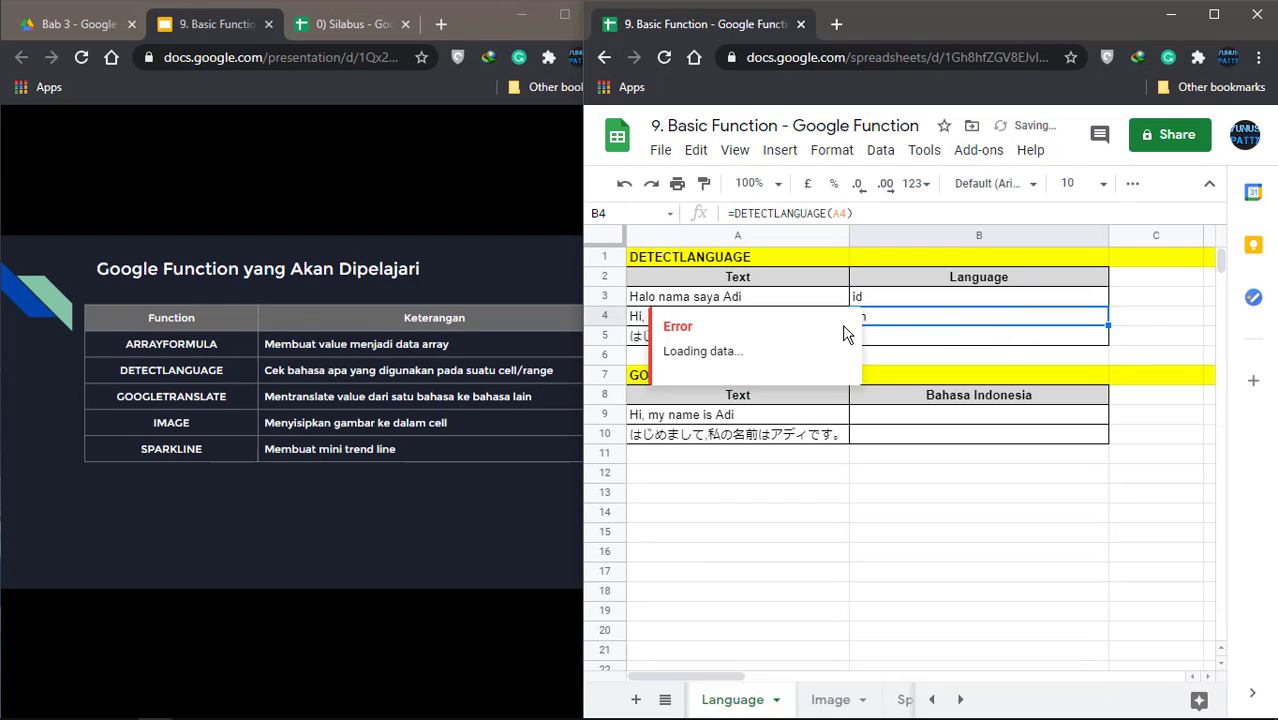
Step: Compare each sample text in A3:A5 with the language code and formula beside it in B3:B5
left_click(822, 300)
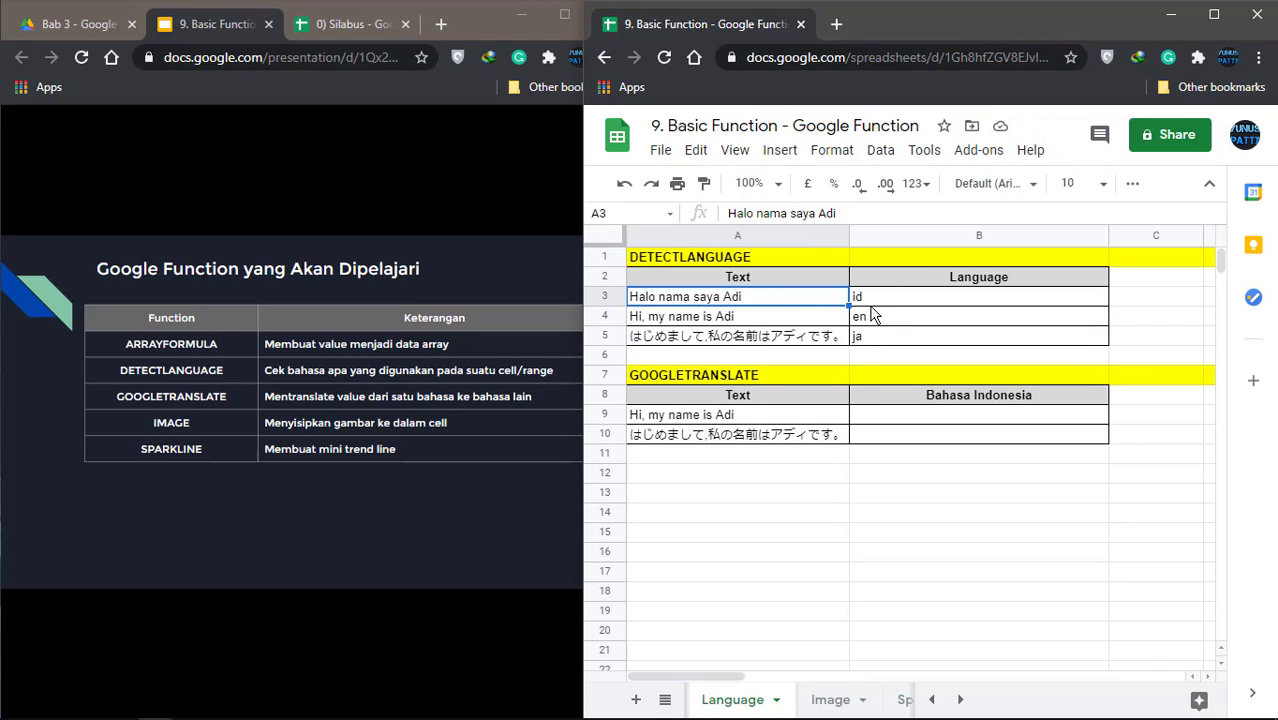
left_click(738, 320)
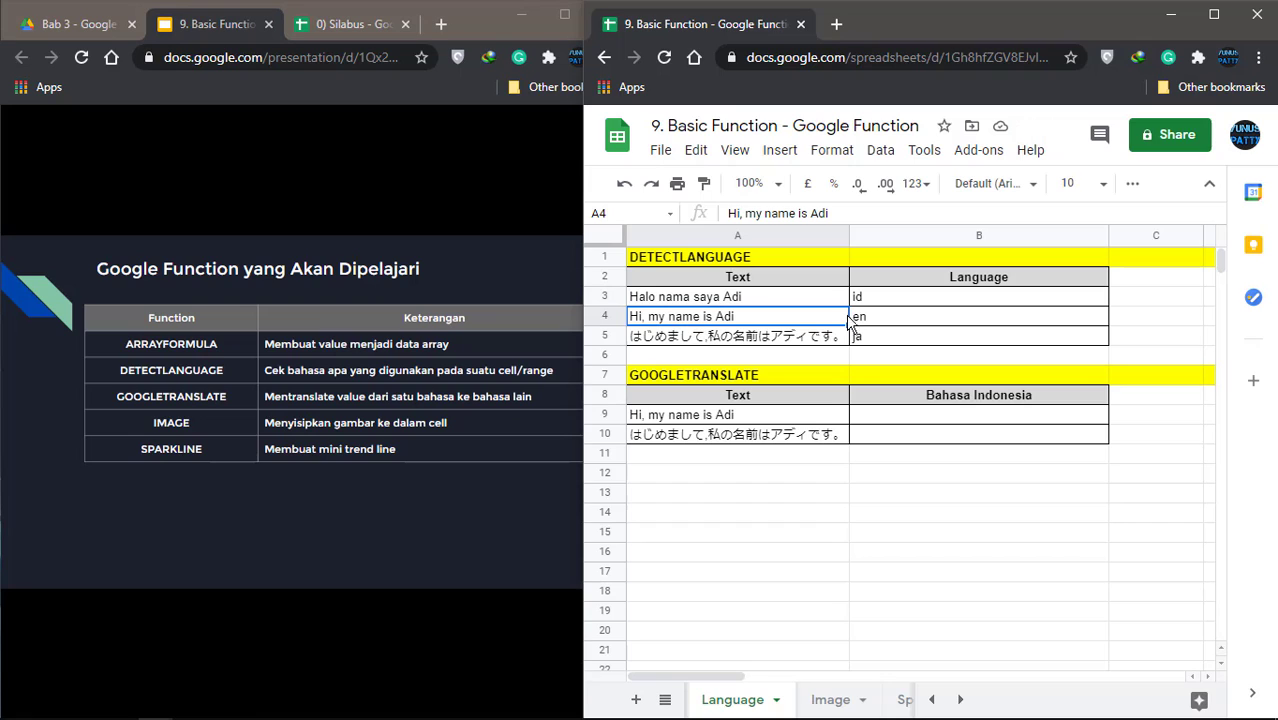
left_click(711, 336)
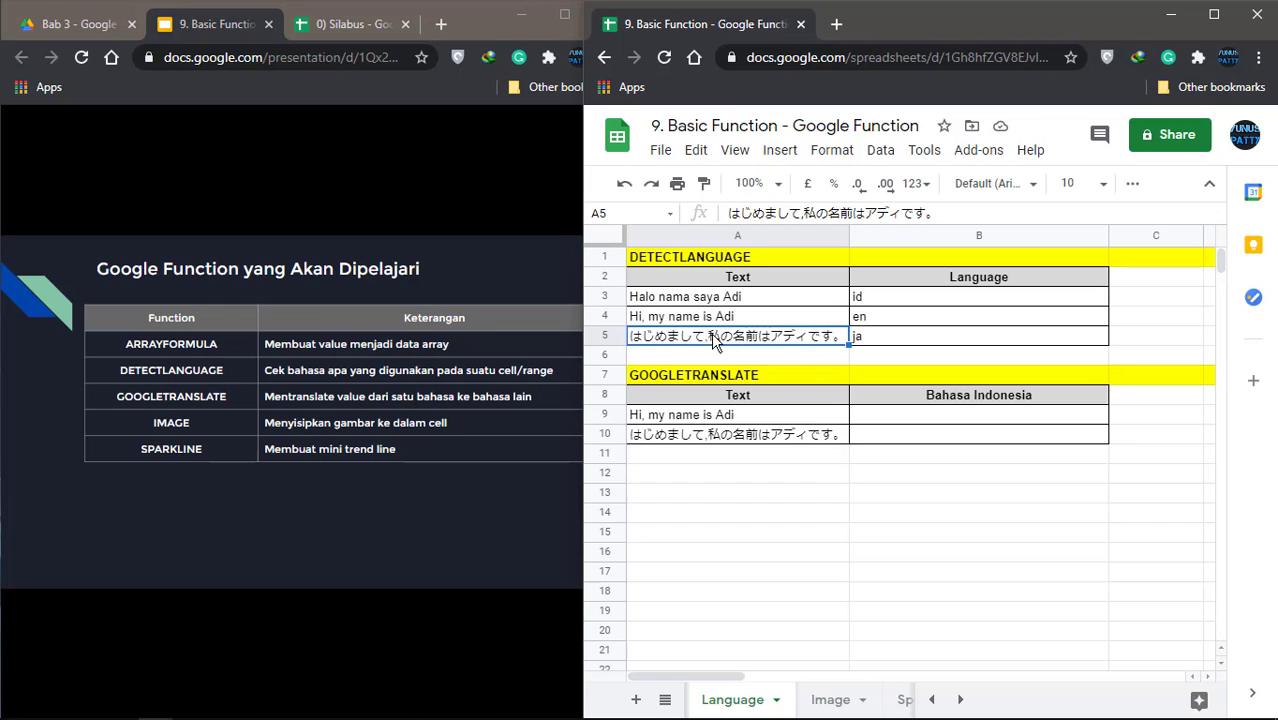
left_click(885, 299)
left_click(895, 322)
left_click(899, 337)
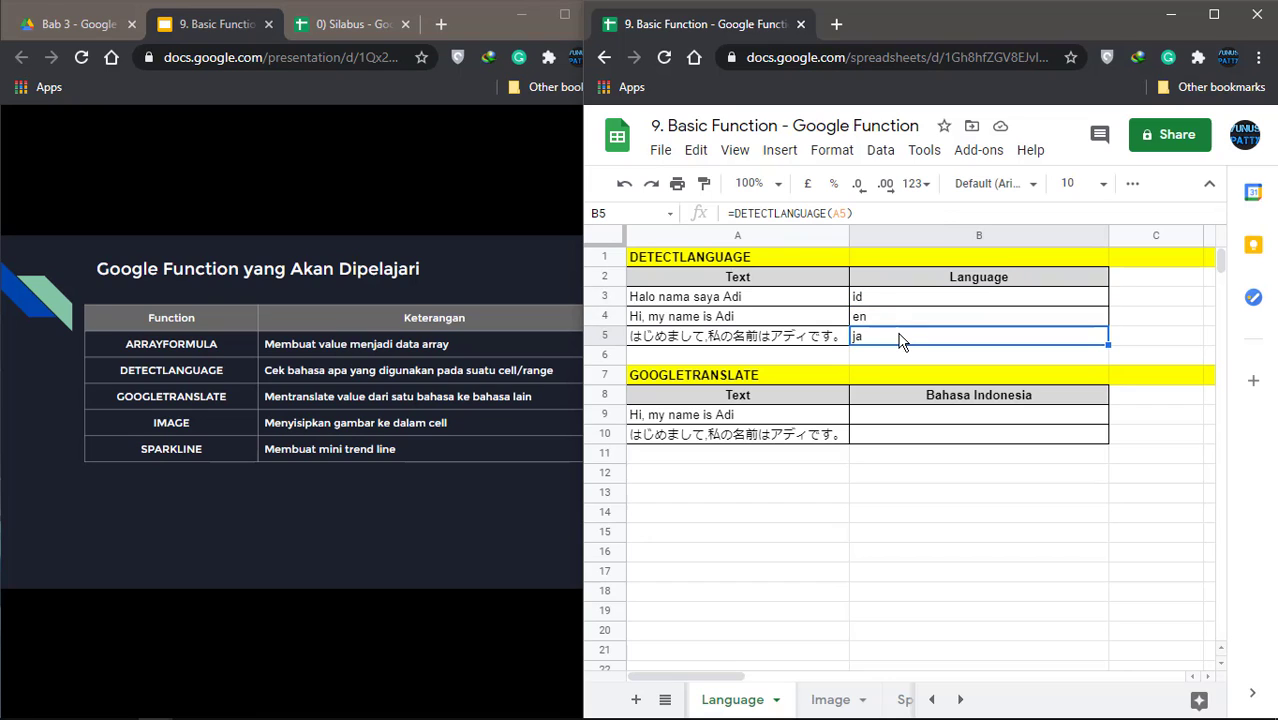
left_click(890, 302)
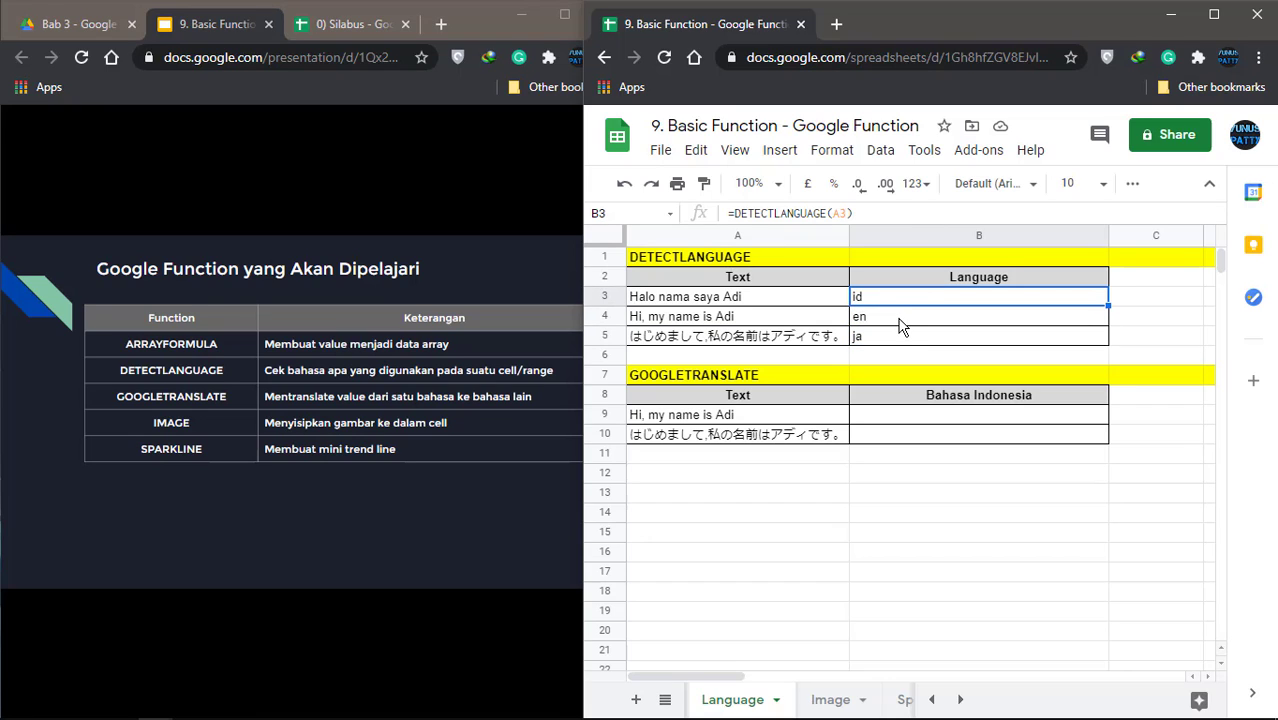
left_click(898, 322)
left_click(894, 340)
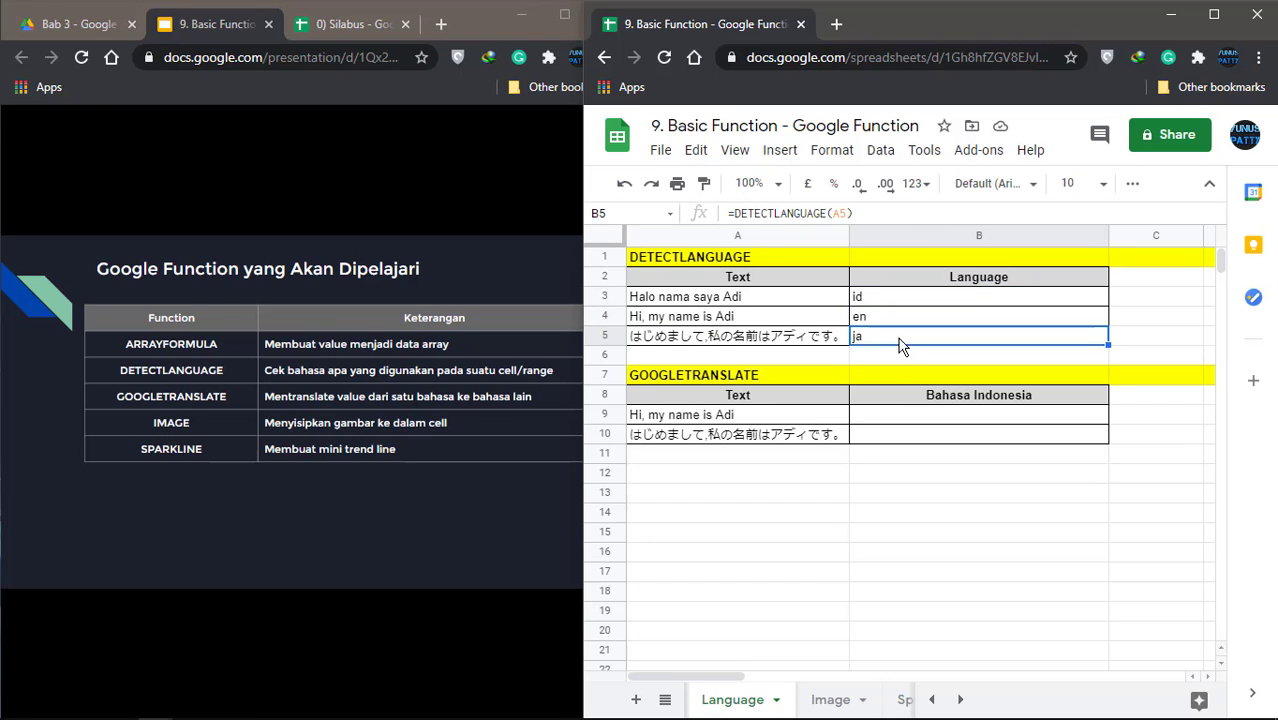
left_click(905, 356)
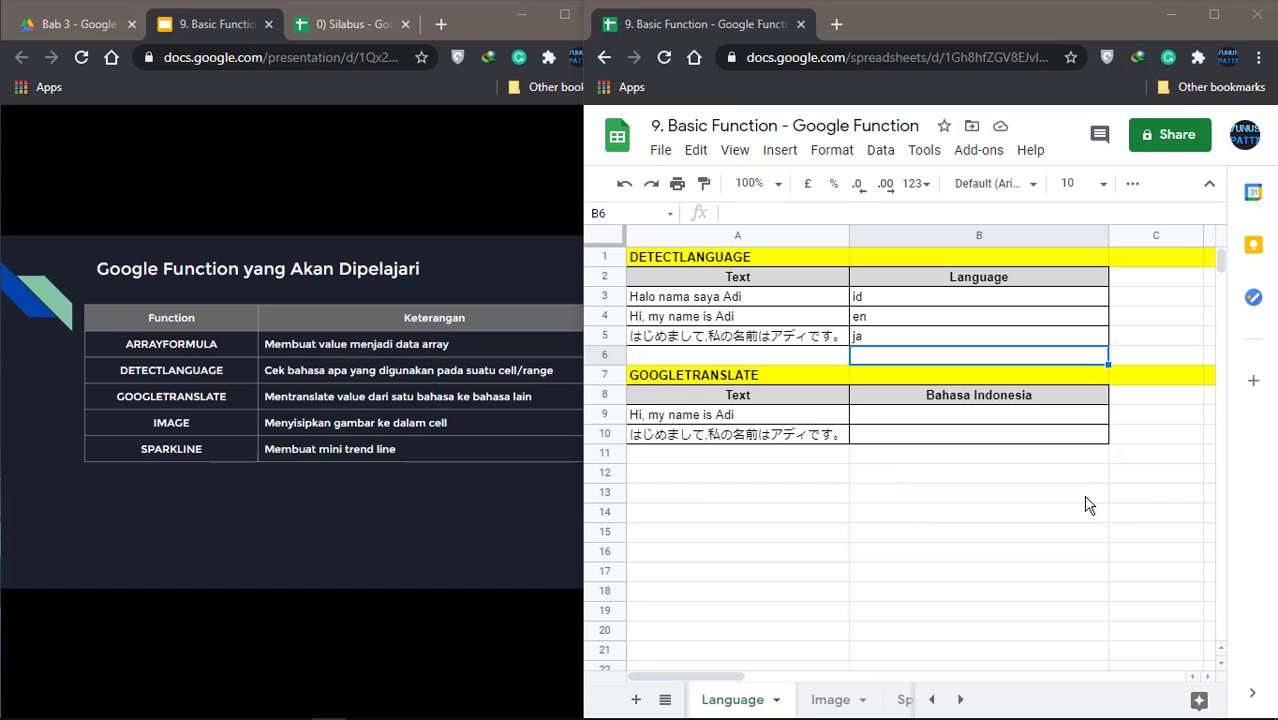
Step: Enter =GOOGLETRANSLATE(A9) in cell B9 of the GOOGLETRANSLATE table to translate the first sample text
left_click(753, 421)
left_click(735, 440)
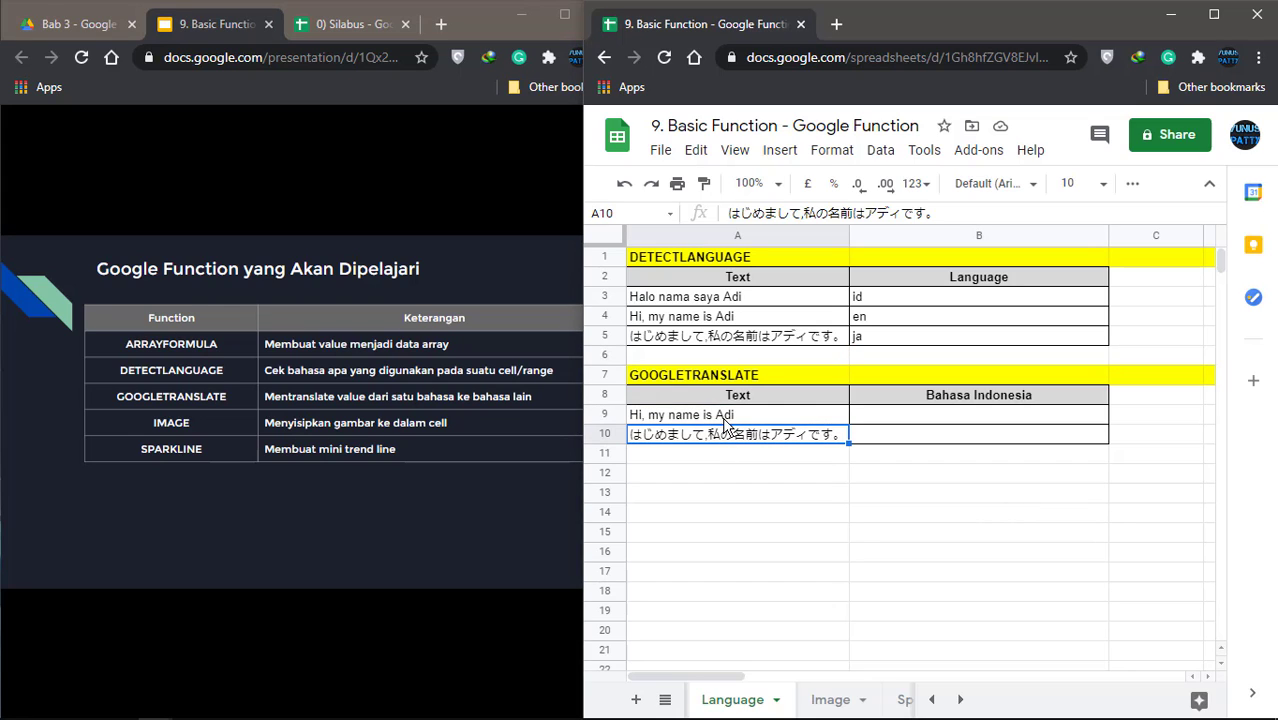
left_click(726, 419)
left_click(972, 418)
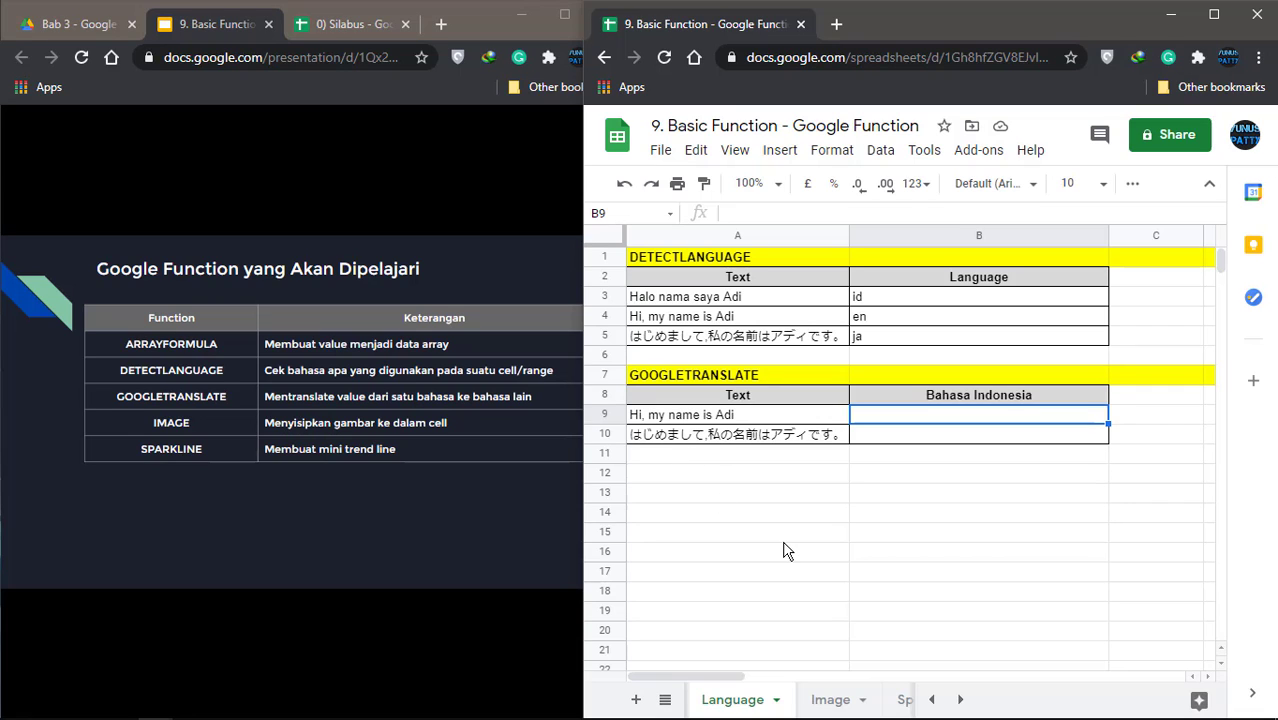
type("=GOO")
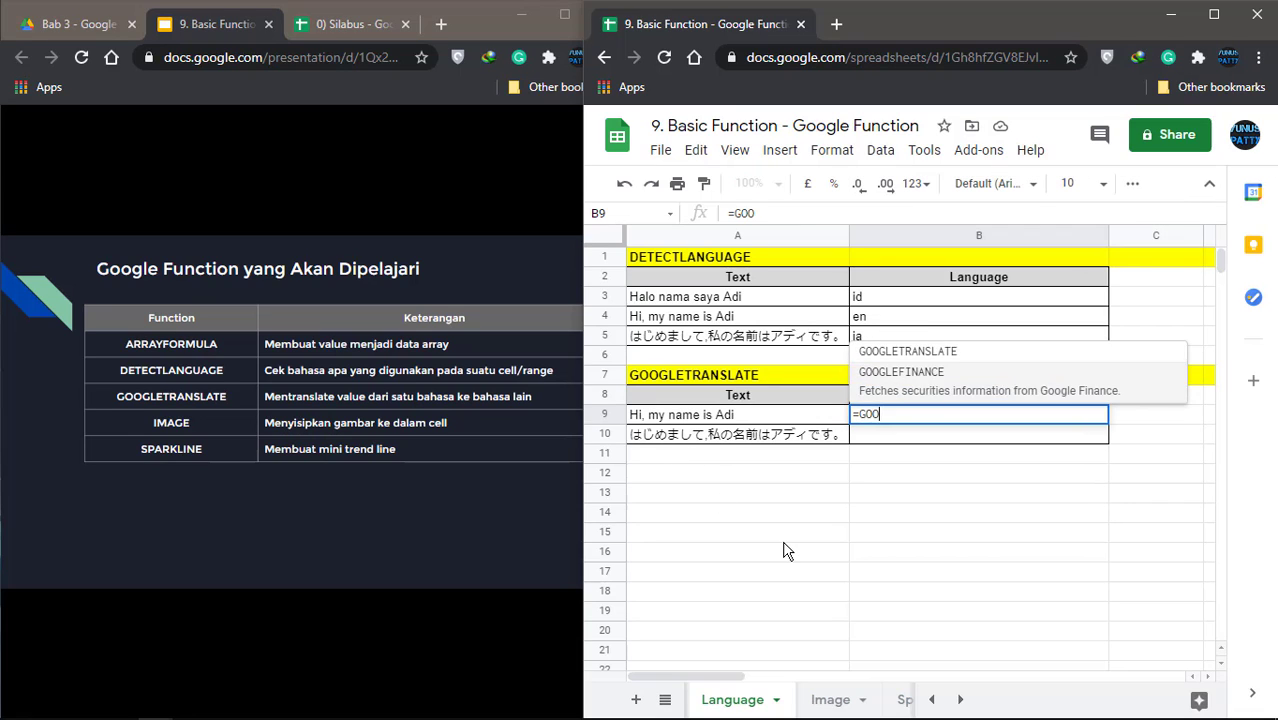
type("GLETR")
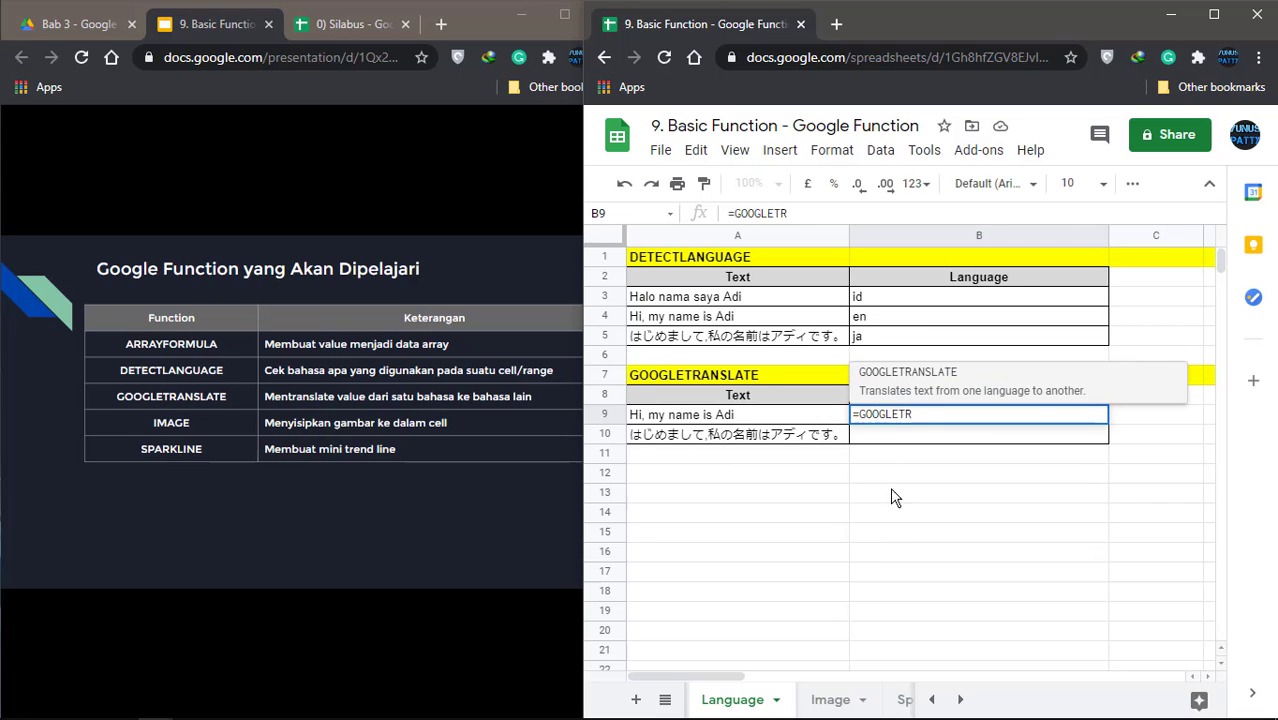
left_click(892, 392)
left_click(765, 420)
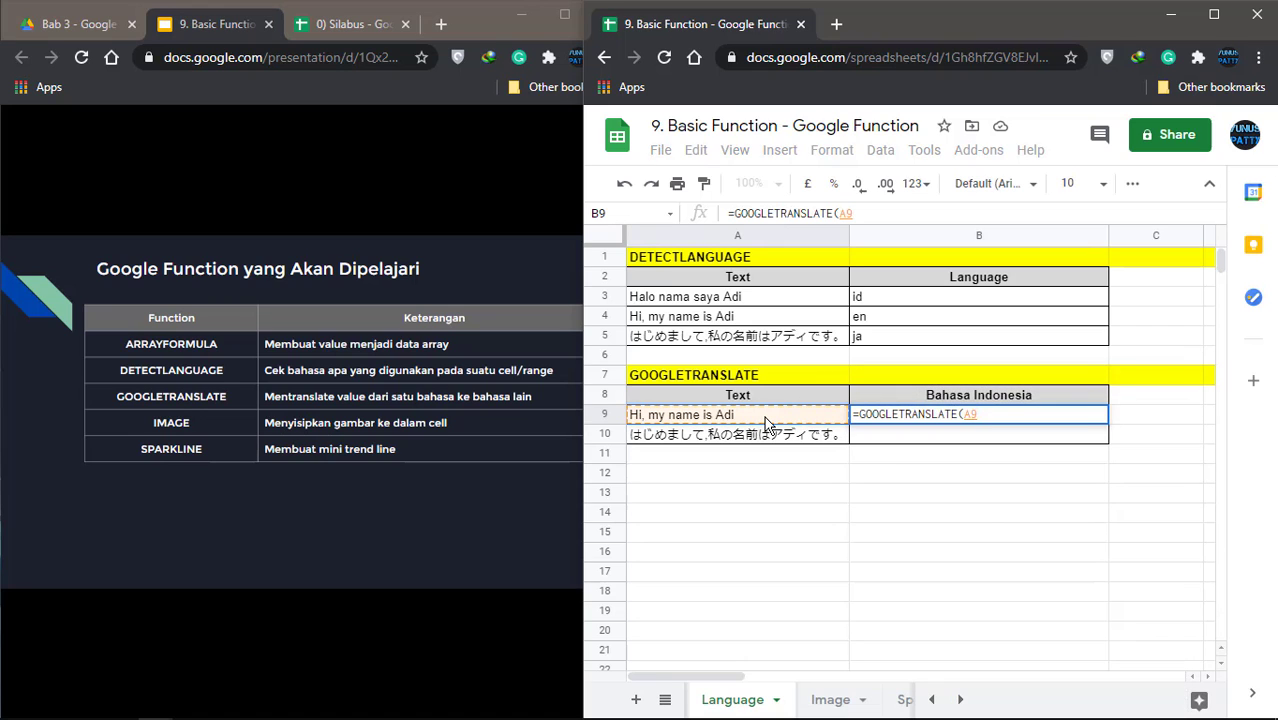
type(")")
key("Return")
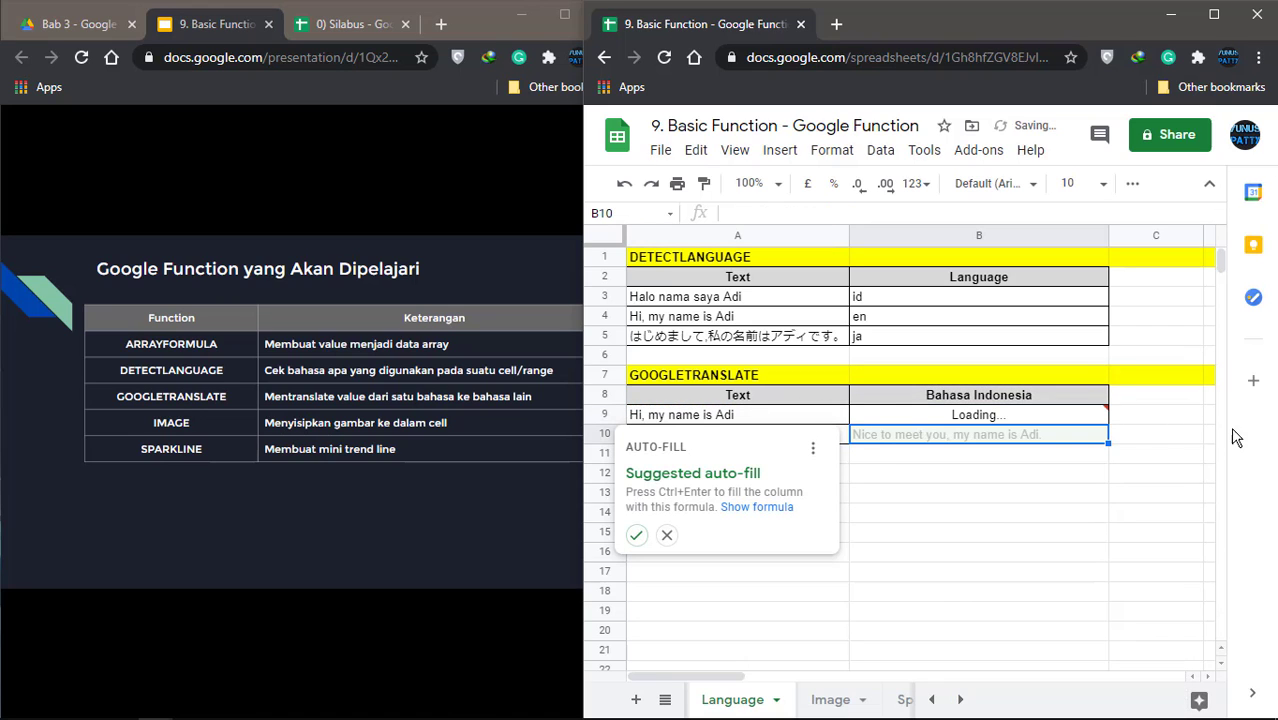
Step: Fill the B9 translation formula down to B10 and compare the translation in B9 with the source text in A9
left_click(1067, 419)
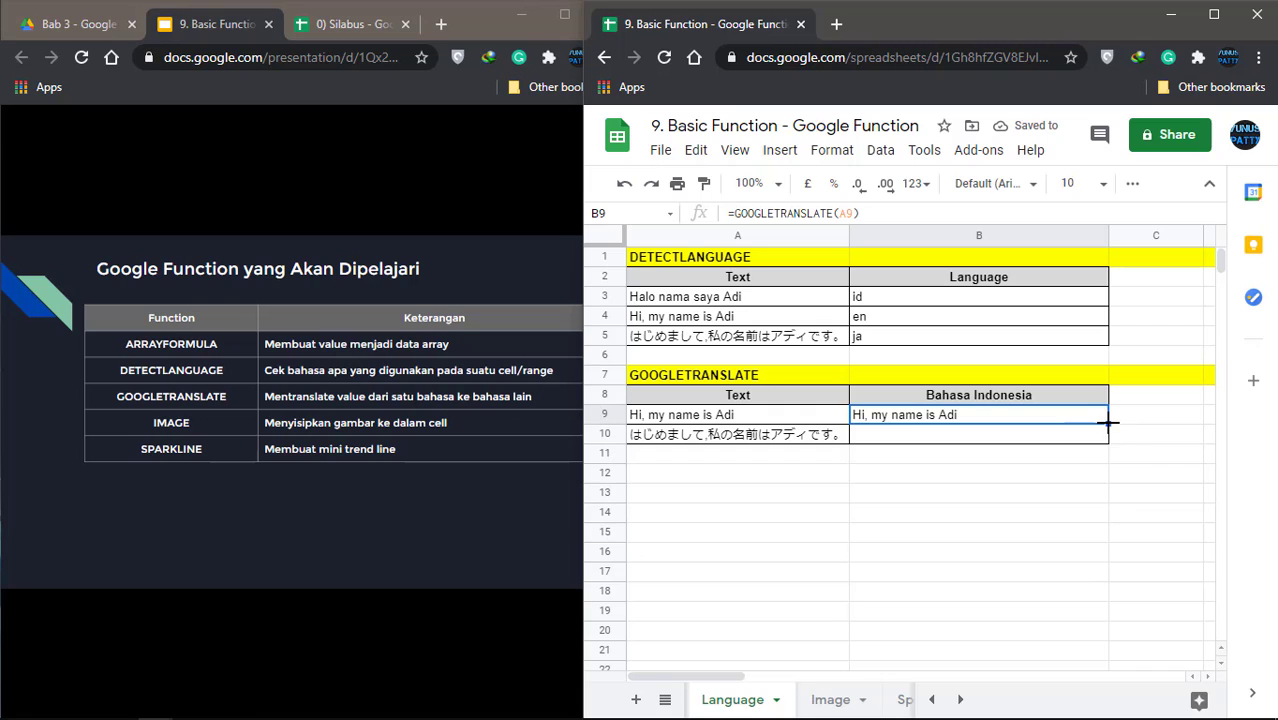
left_click_drag(1108, 422, 1104, 440)
left_click(976, 466)
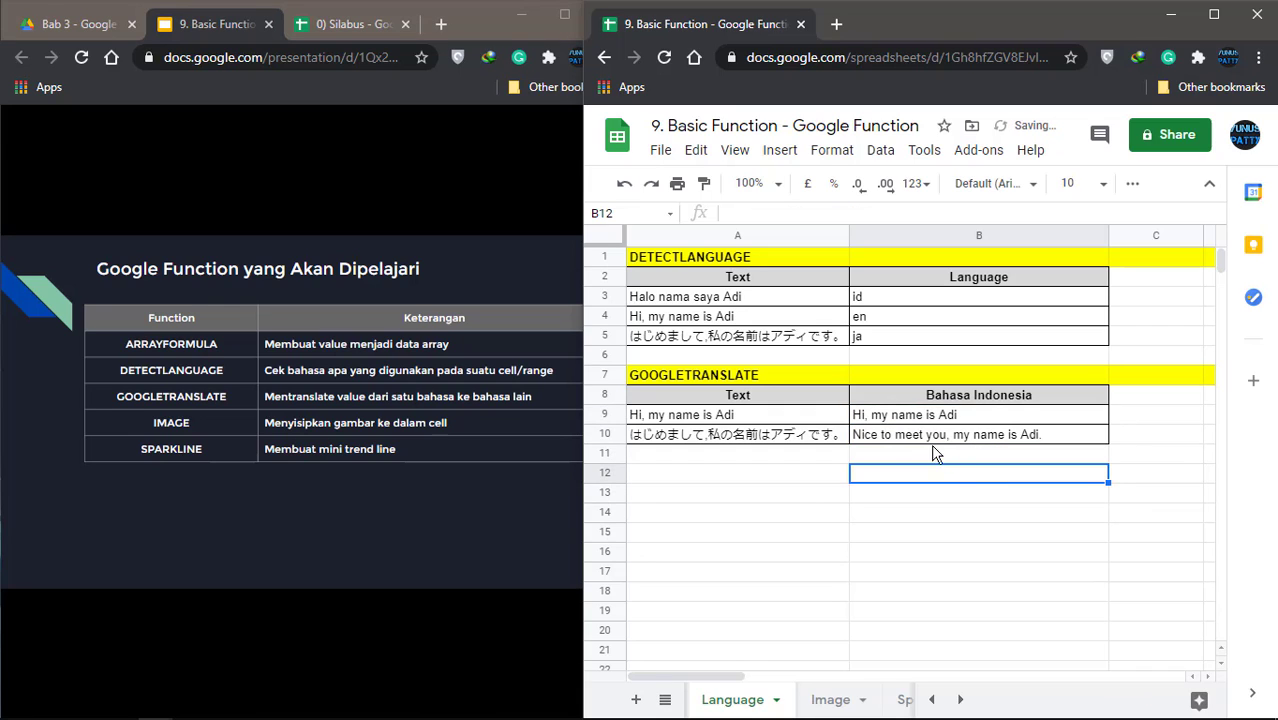
left_click(890, 420)
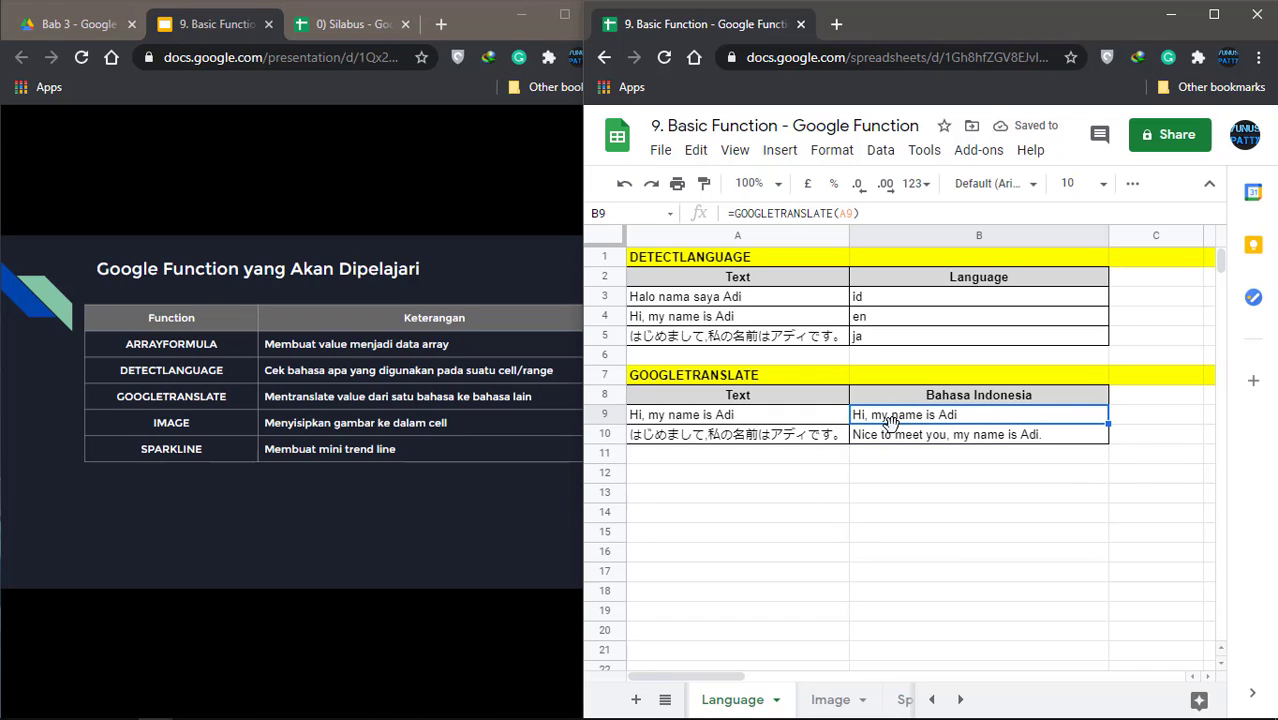
left_click(814, 424)
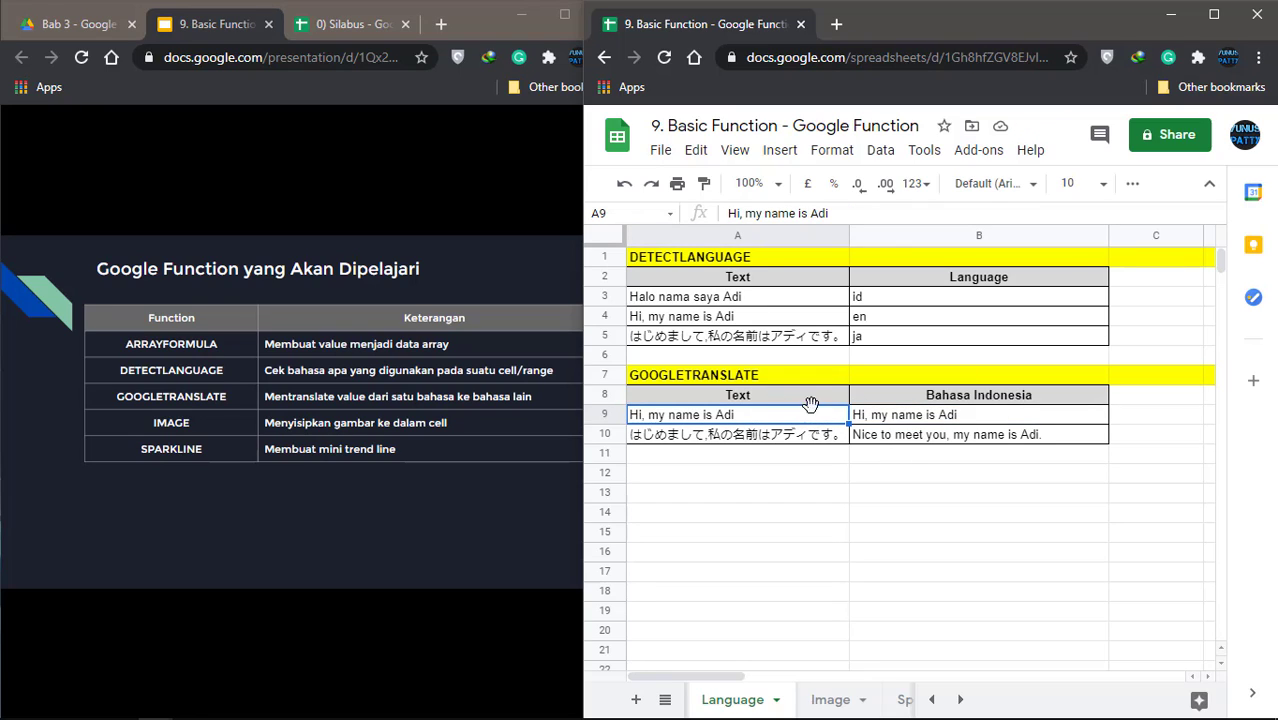
left_click(917, 419)
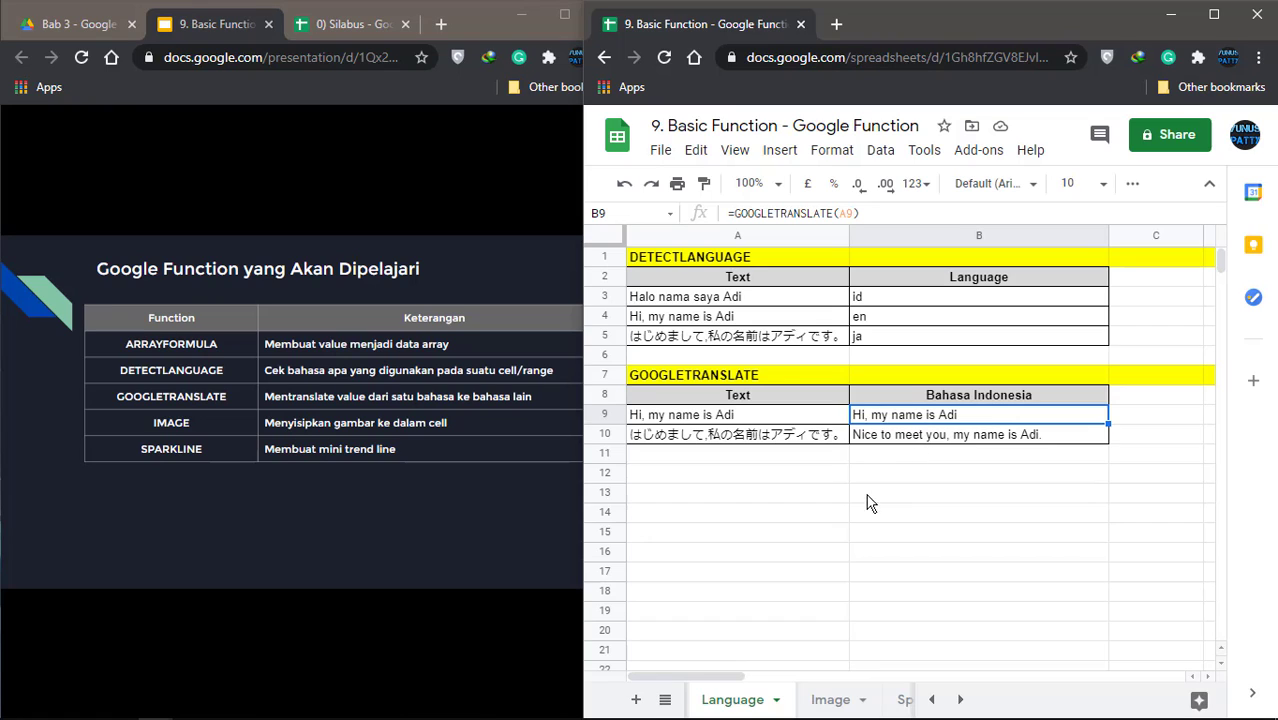
Step: Clear cell B10 and change the formula in B9 to =GOOGLETRANSLATE(A9,"en","id")
left_click(917, 440)
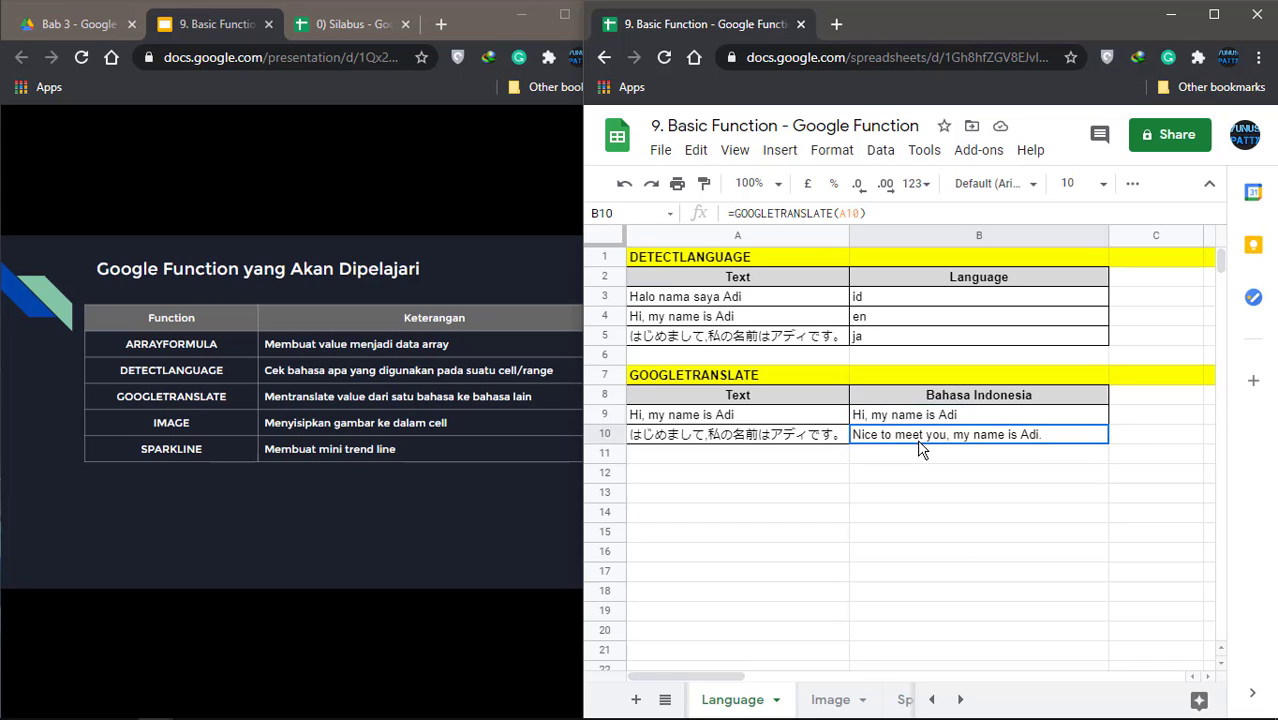
key("Delete")
key("Up")
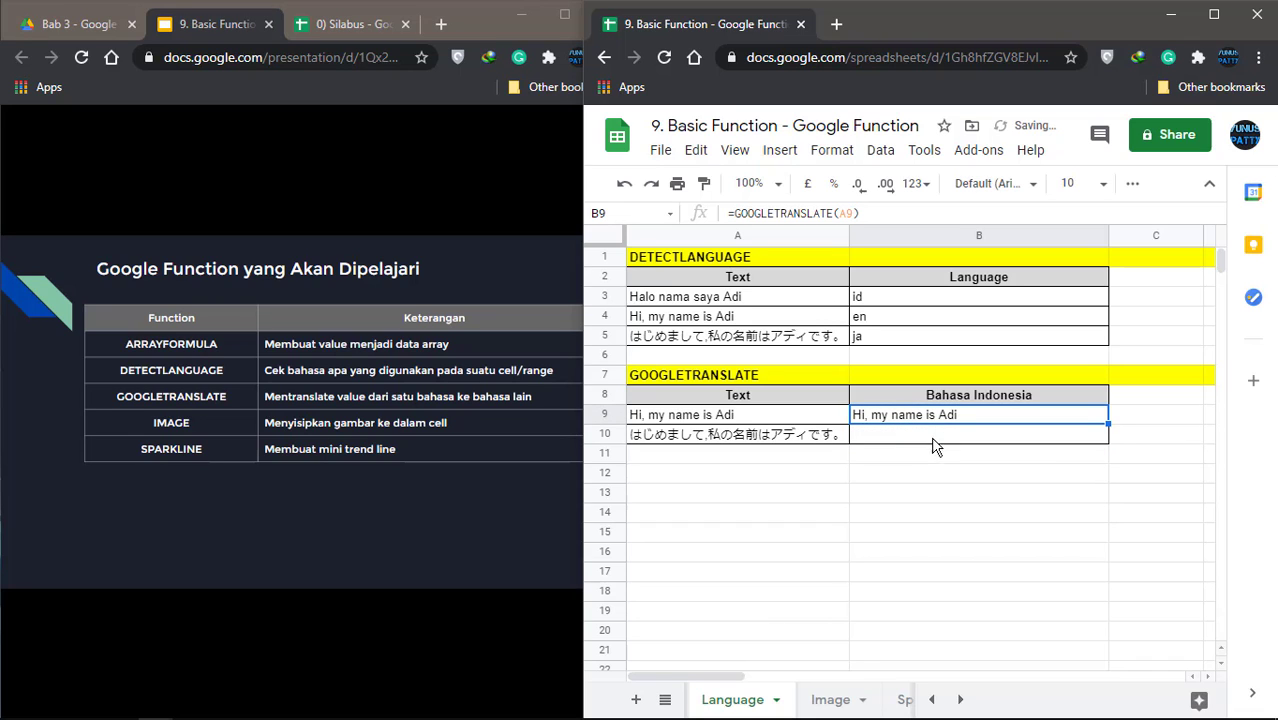
key("Return")
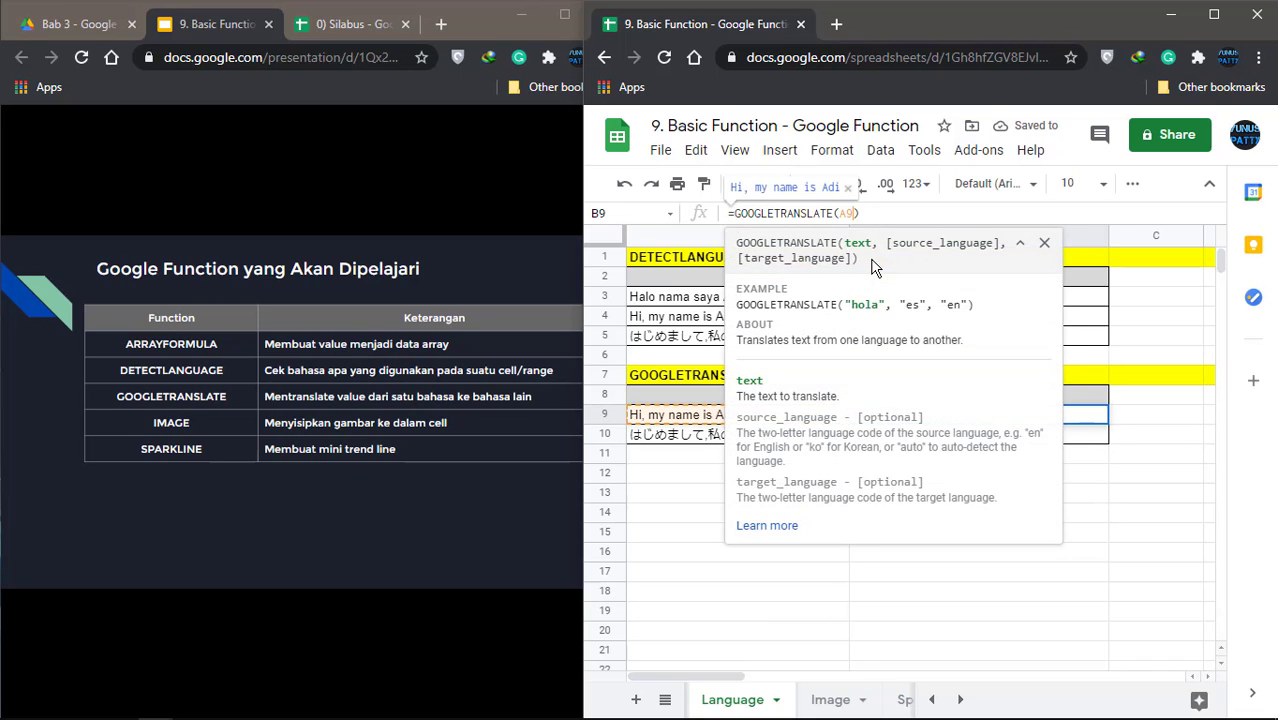
type(",")
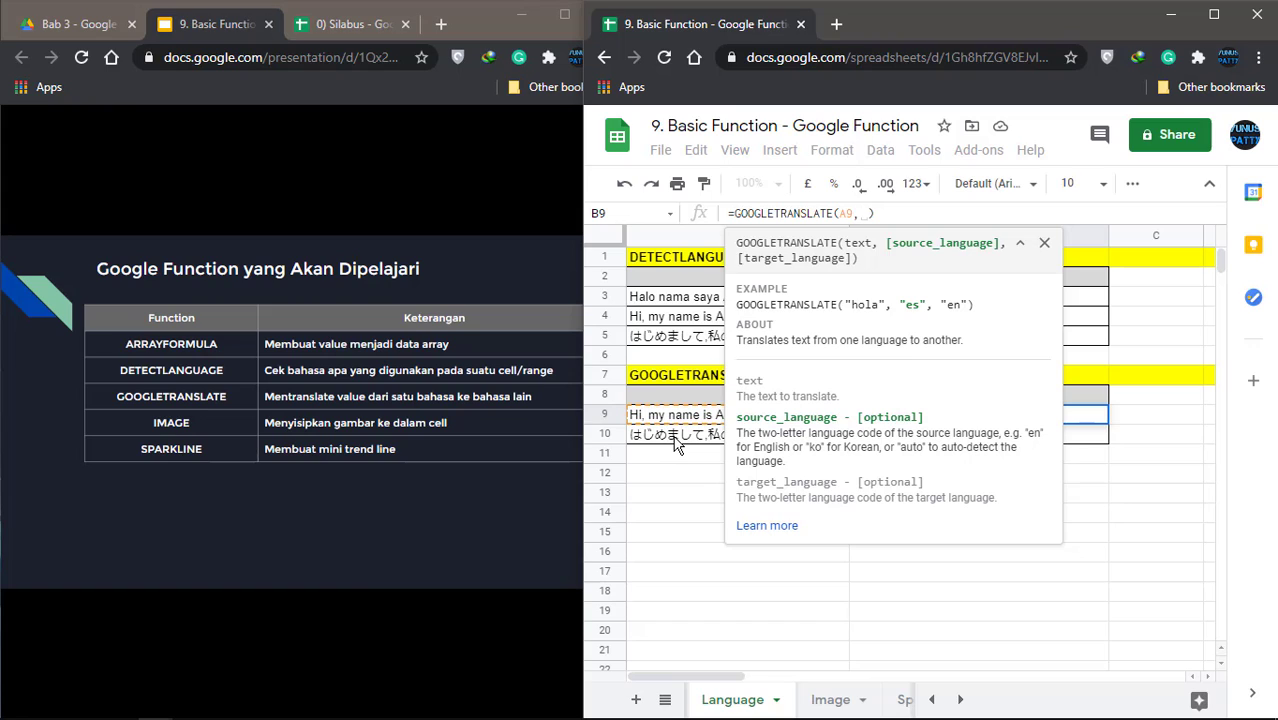
type("\"")
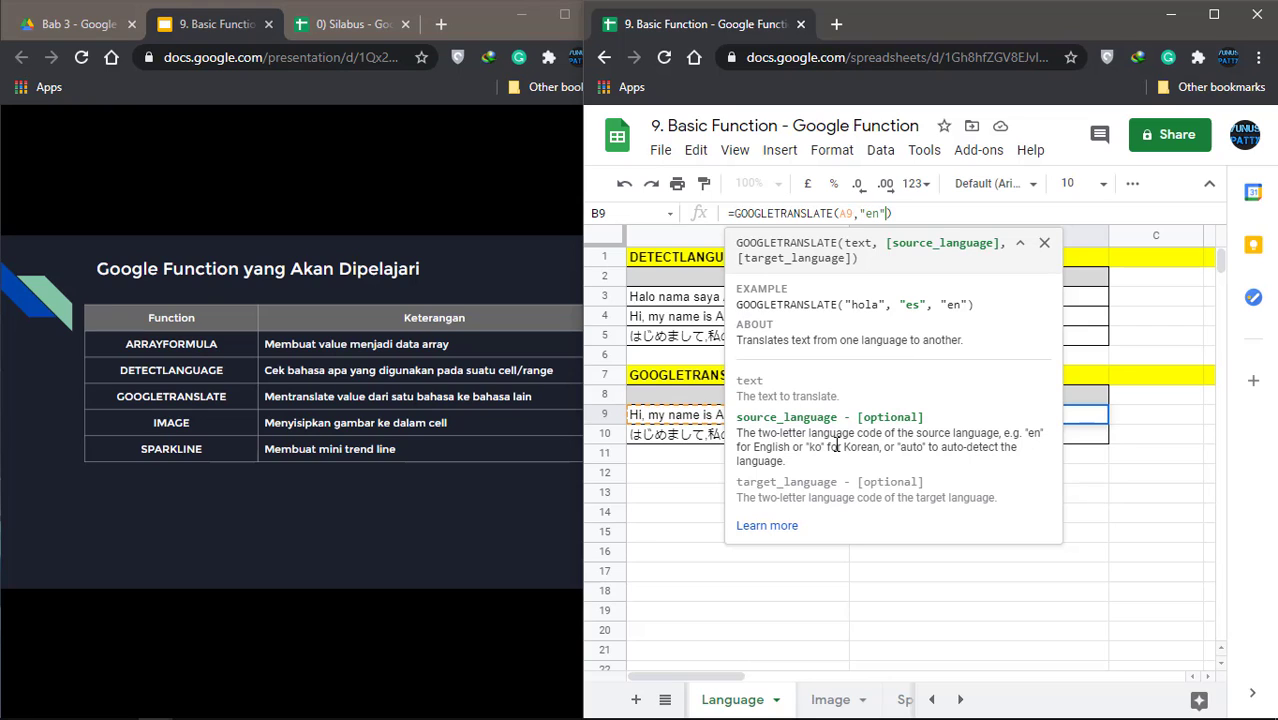
type("en\", ")
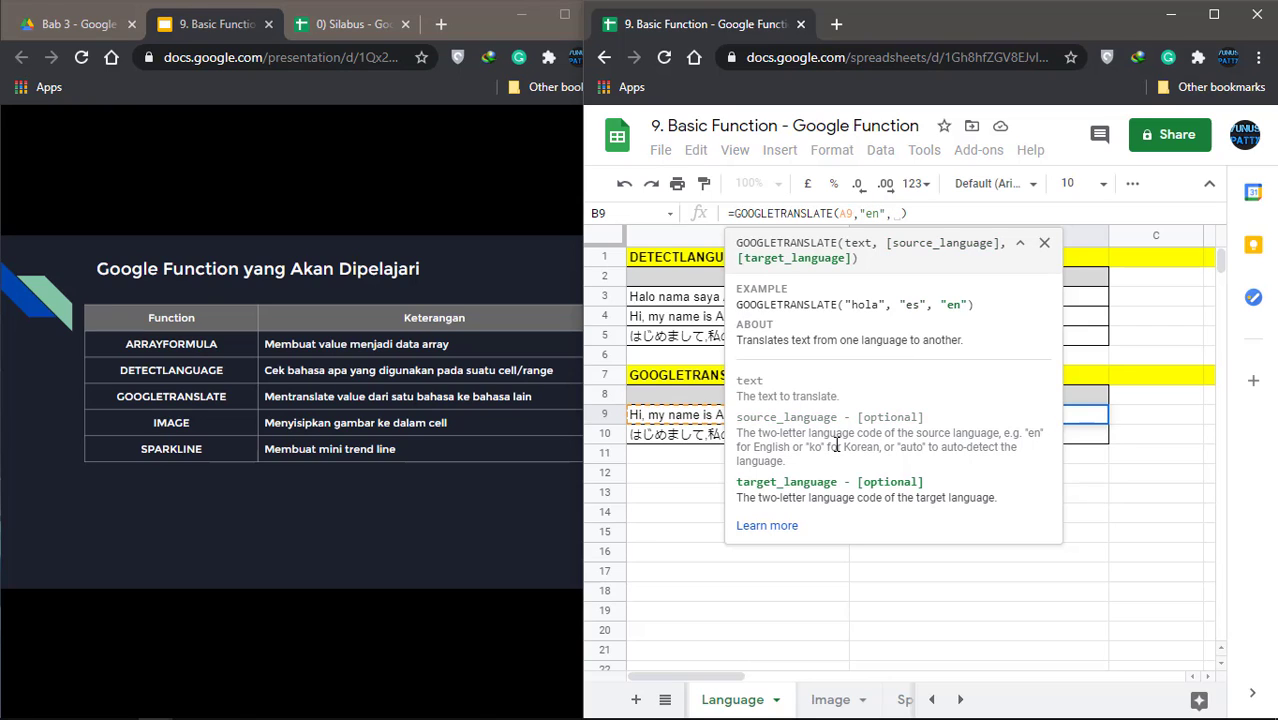
type("\"")
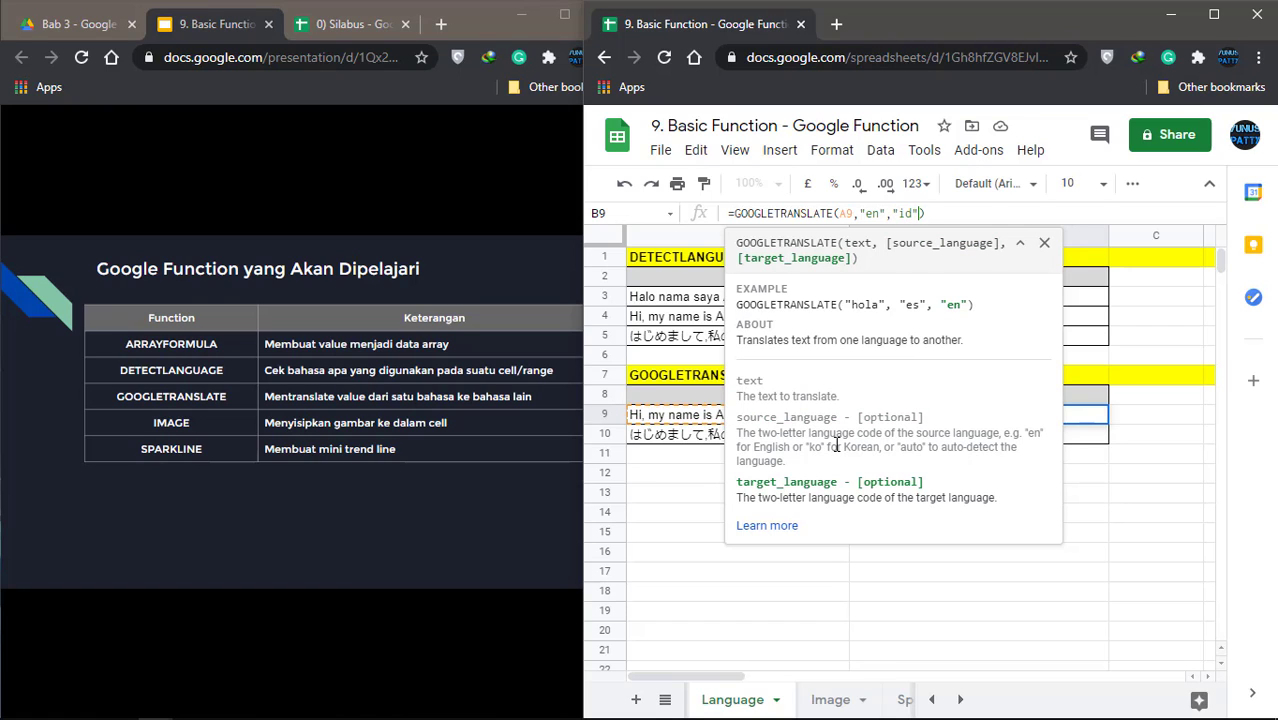
type("id\"")
key("Return")
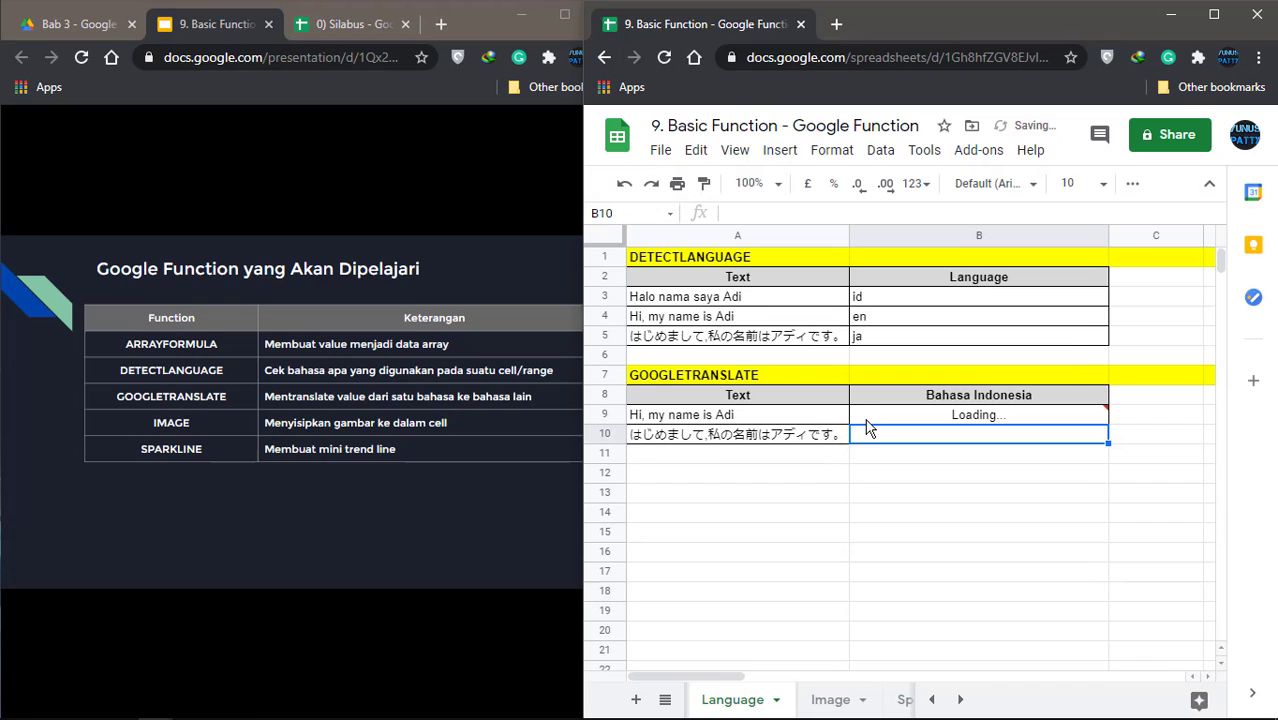
Step: Fill the English-to-Indonesian translation formula from B9 down to B10
left_click(911, 420)
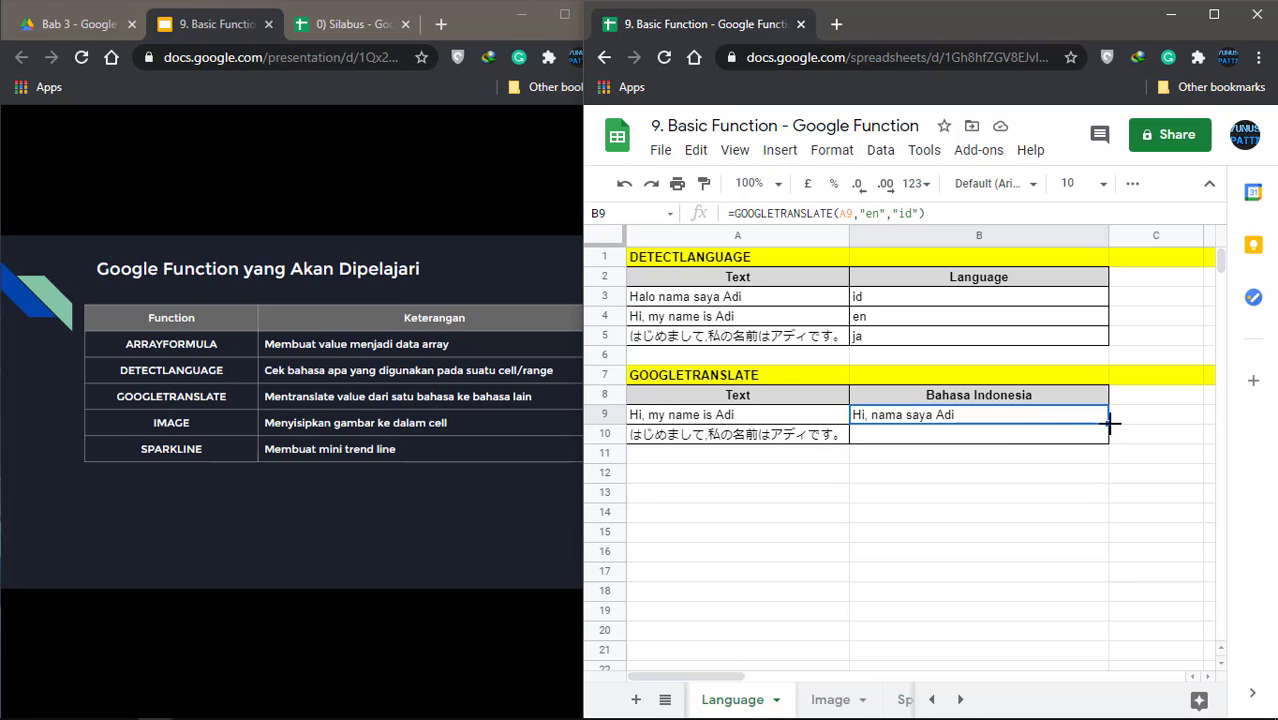
left_click_drag(1108, 422, 1106, 436)
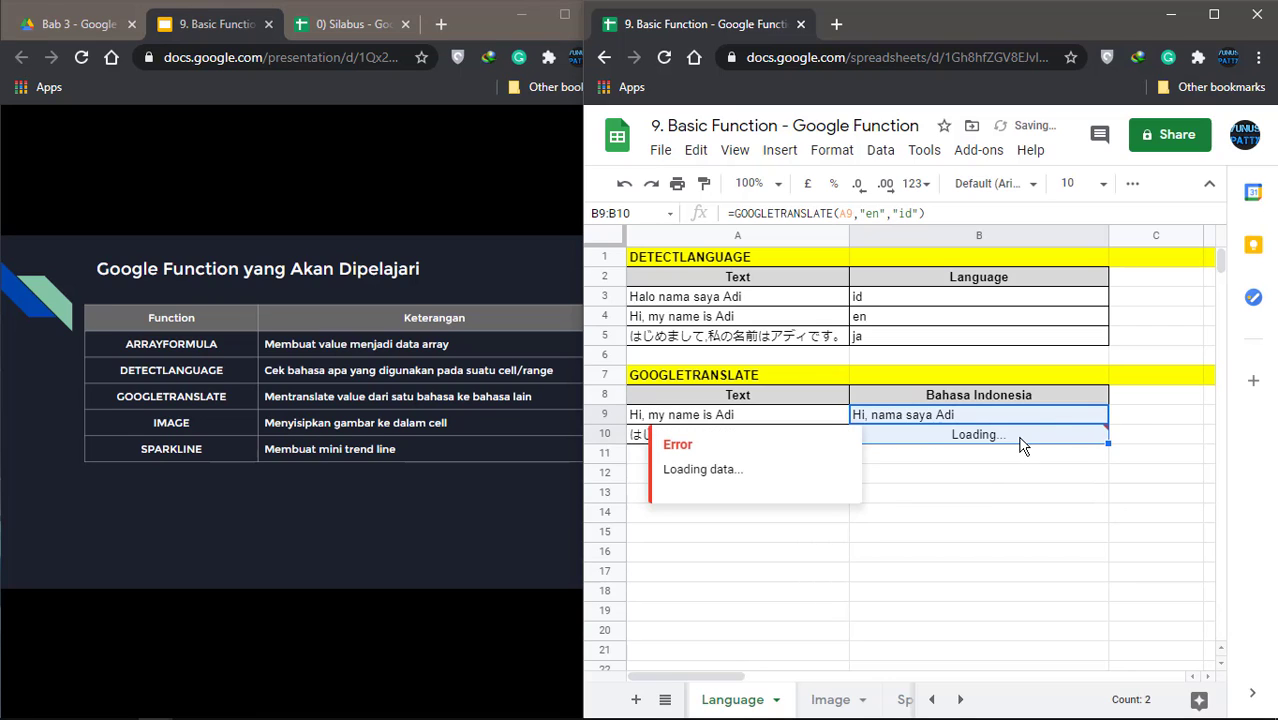
left_click(978, 474)
Step: Change the source language in the B10 translation formula to "ja"
left_click(963, 436)
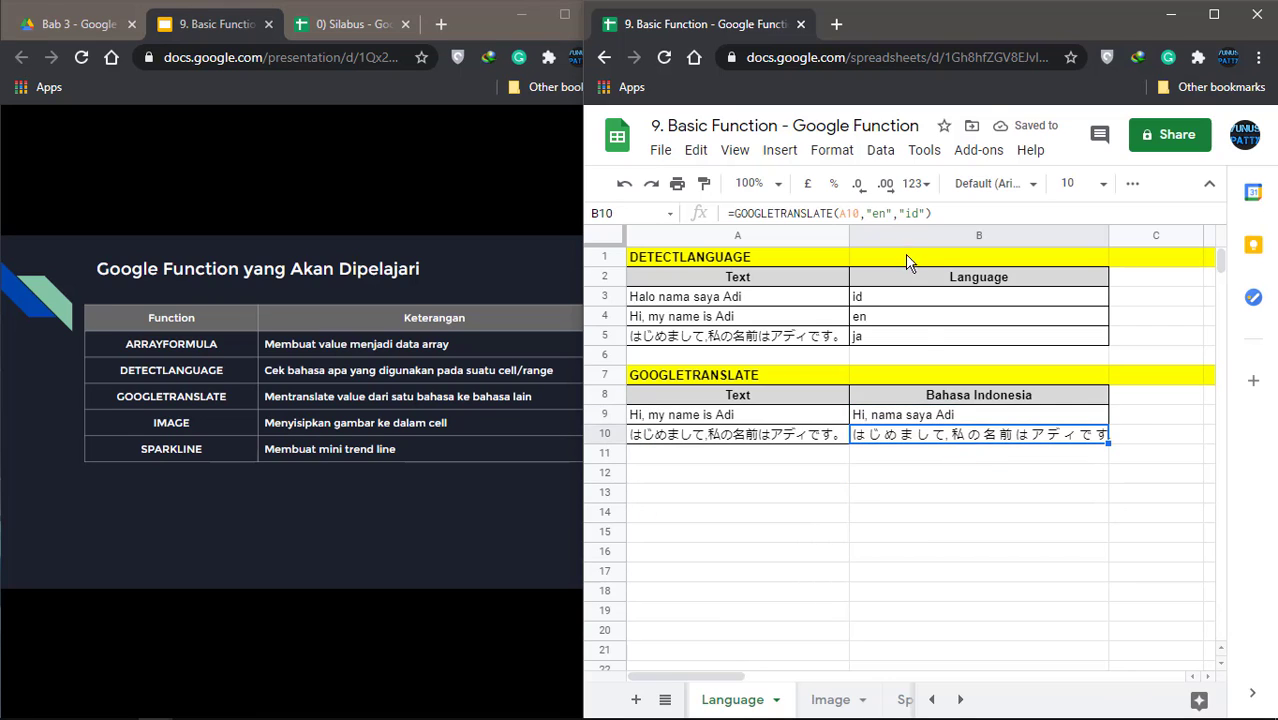
left_click(885, 214)
double_click(885, 214)
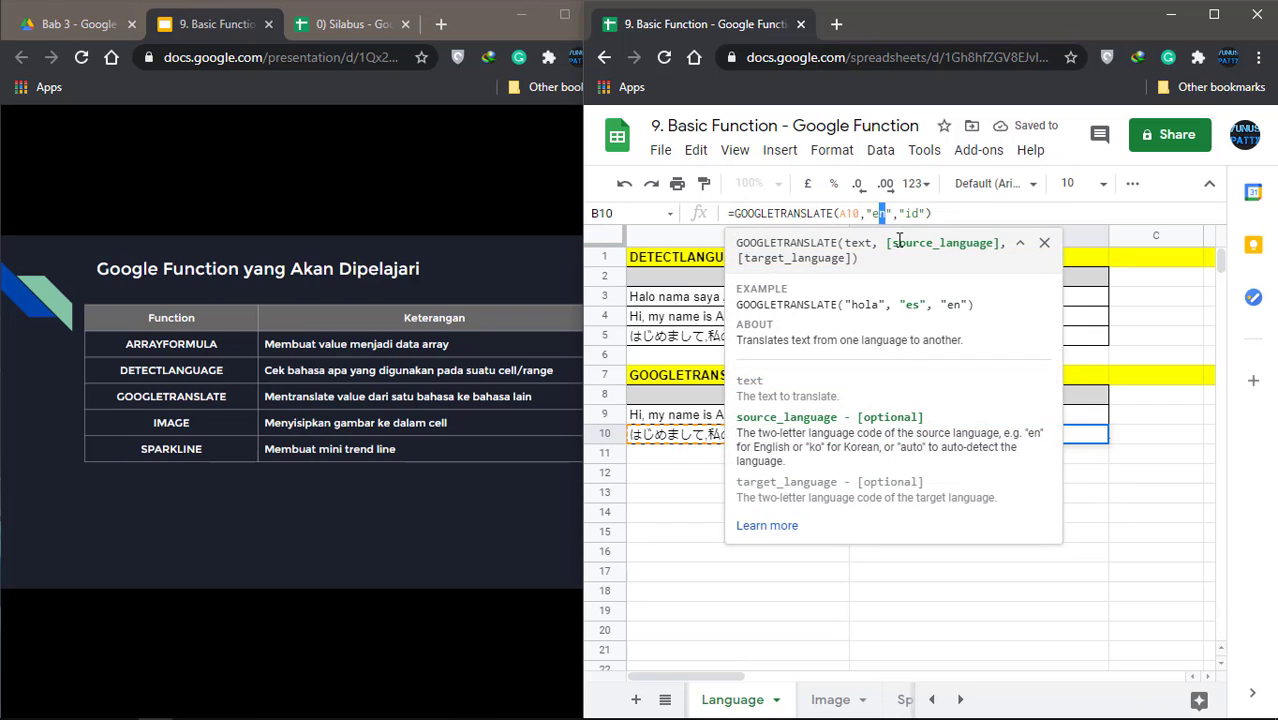
type("ja")
key("Return")
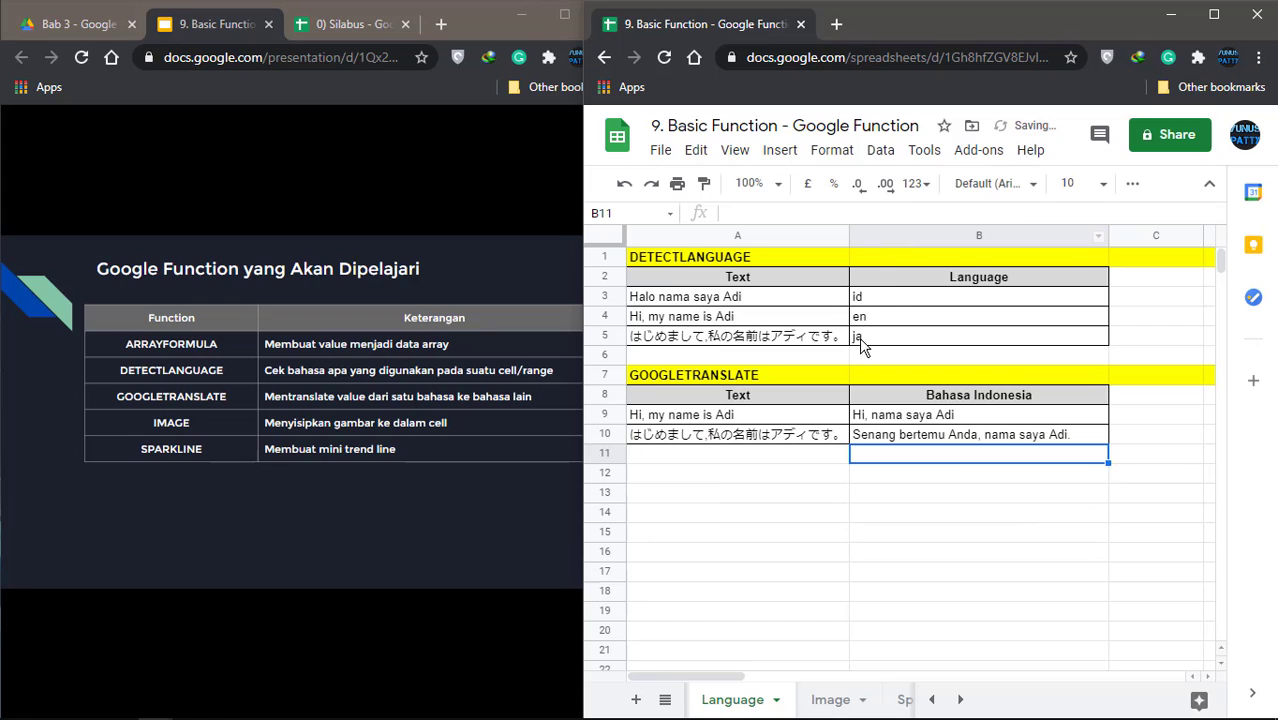
Step: Compare the sample texts in A9:A10 with the Indonesian translations beside them and the formula in B10
left_click(801, 441)
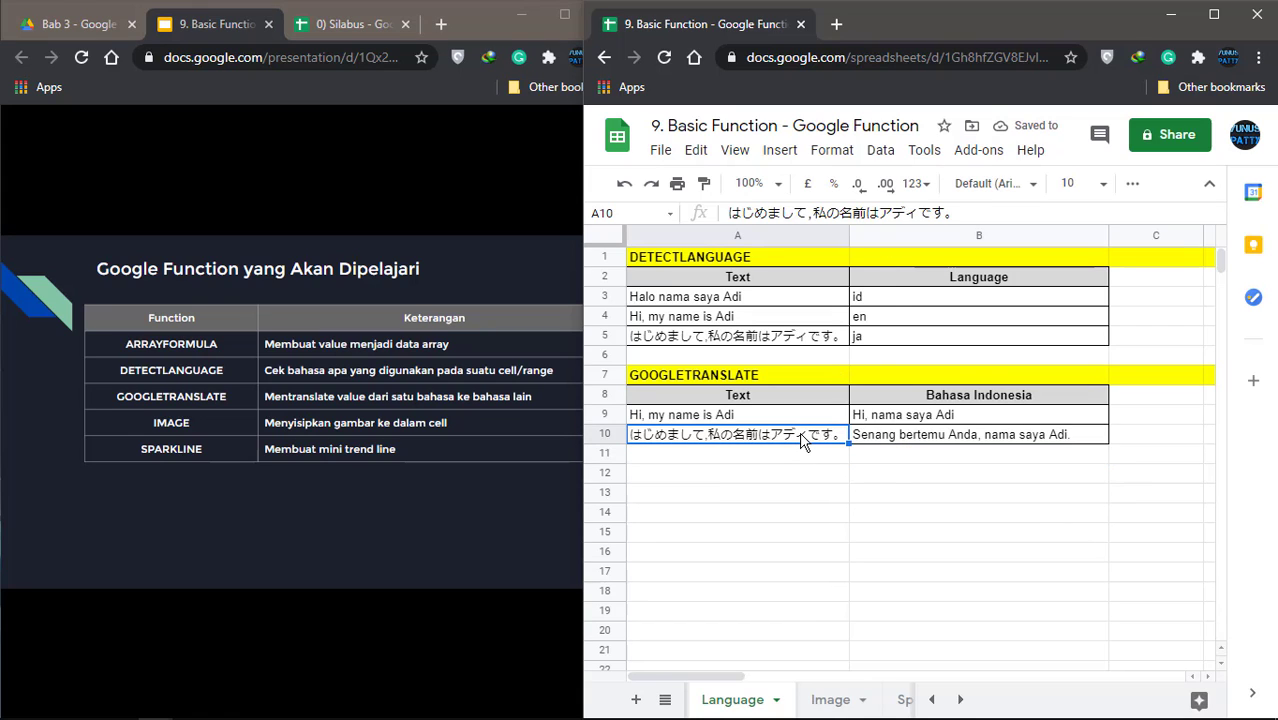
left_click(886, 436)
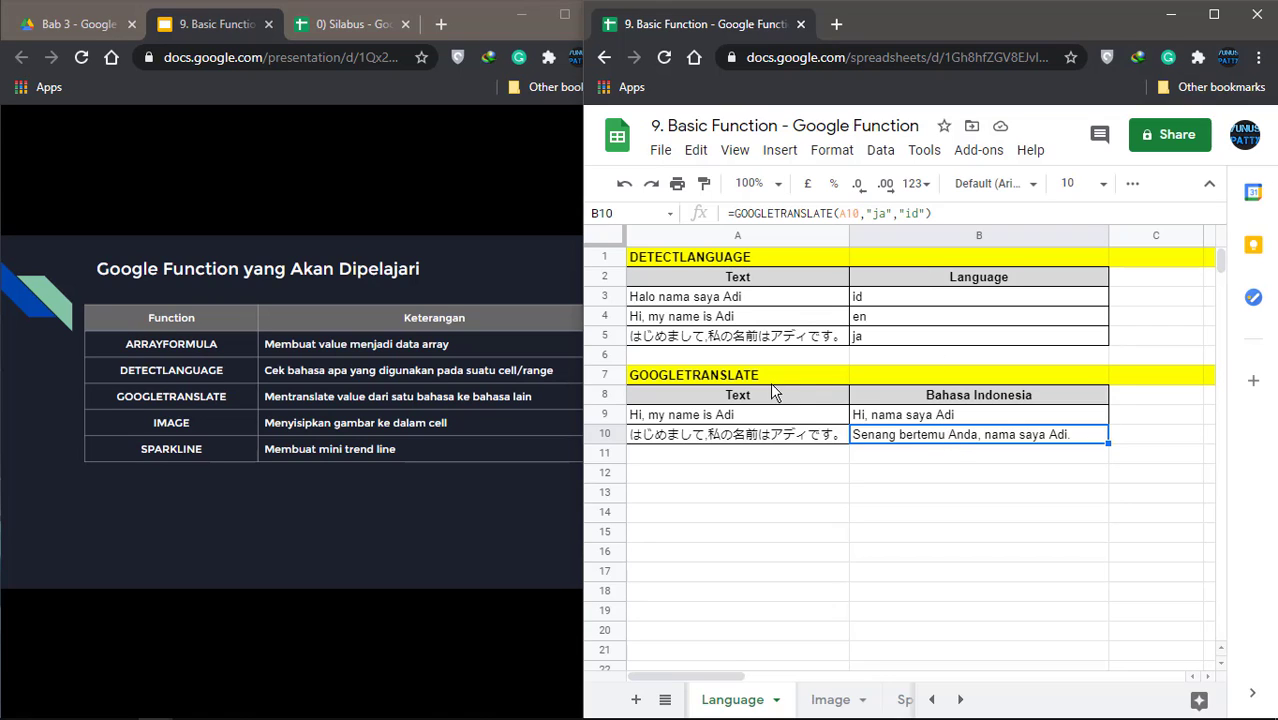
left_click(777, 418)
left_click(775, 440)
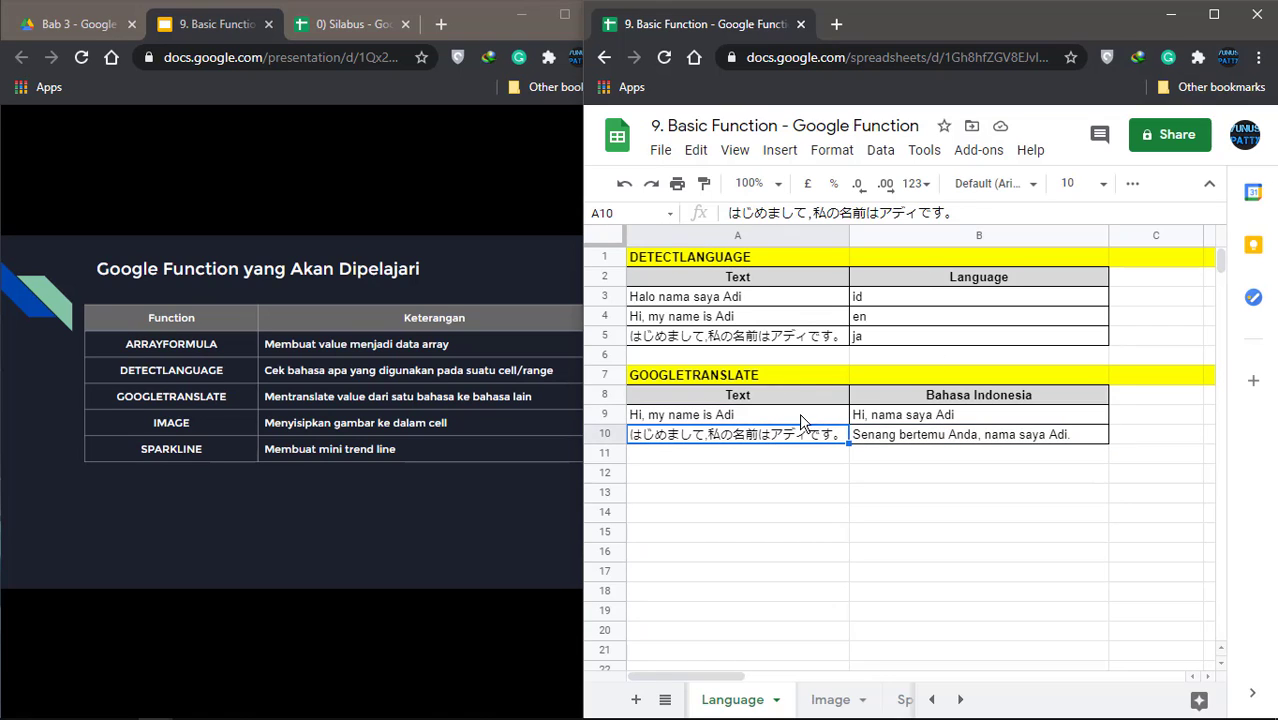
left_click(800, 414)
Step: Clear the translation formulas from the Bahasa Indonesia cells B9:B10
left_click(899, 421)
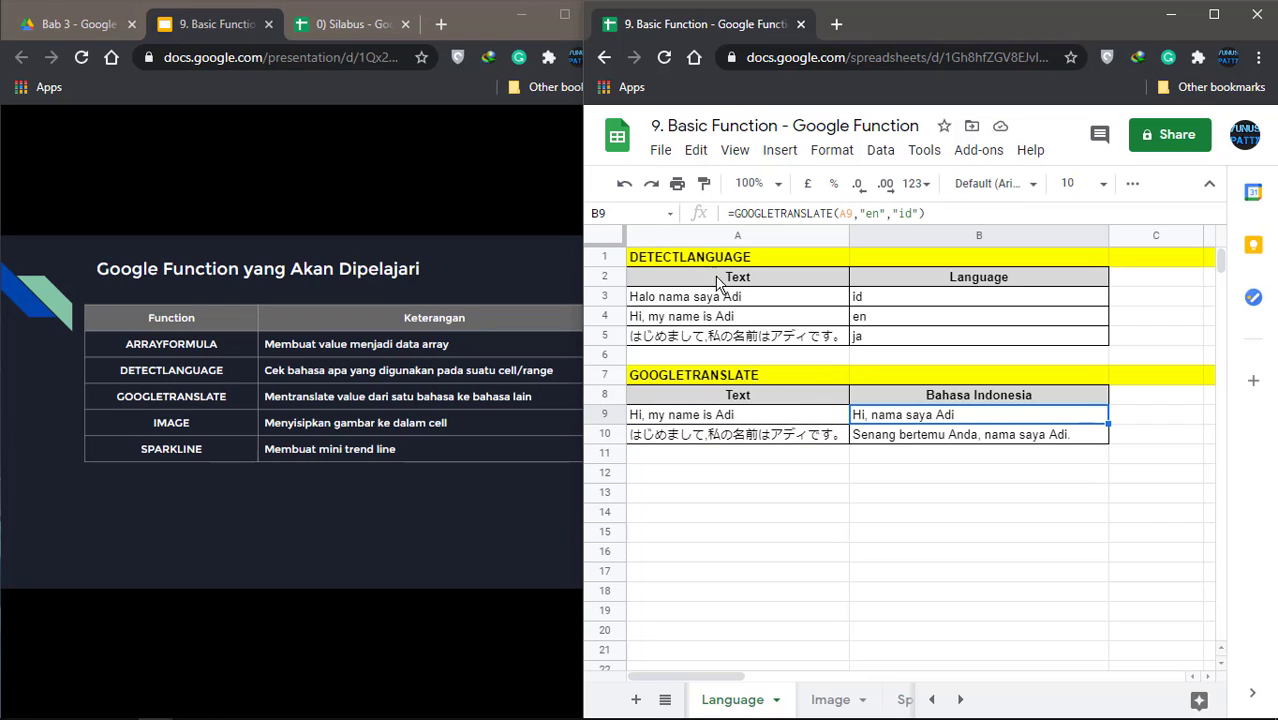
left_click(912, 441, "shift")
key("Delete")
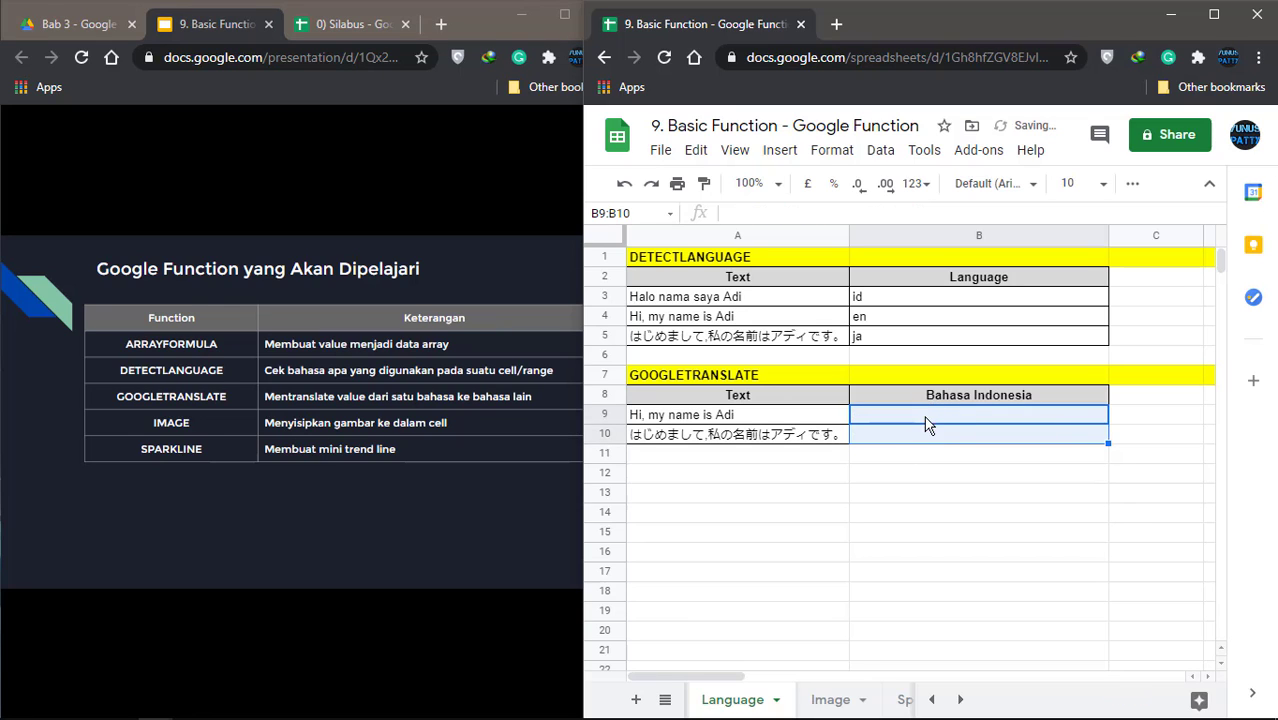
Step: Enter =GOOGLETRANSLATE(A9,DETECTLANGUAGE(A9),"id") in cell B9 to translate A9 from its detected language into Indonesian
left_click(926, 418)
type("=GOO")
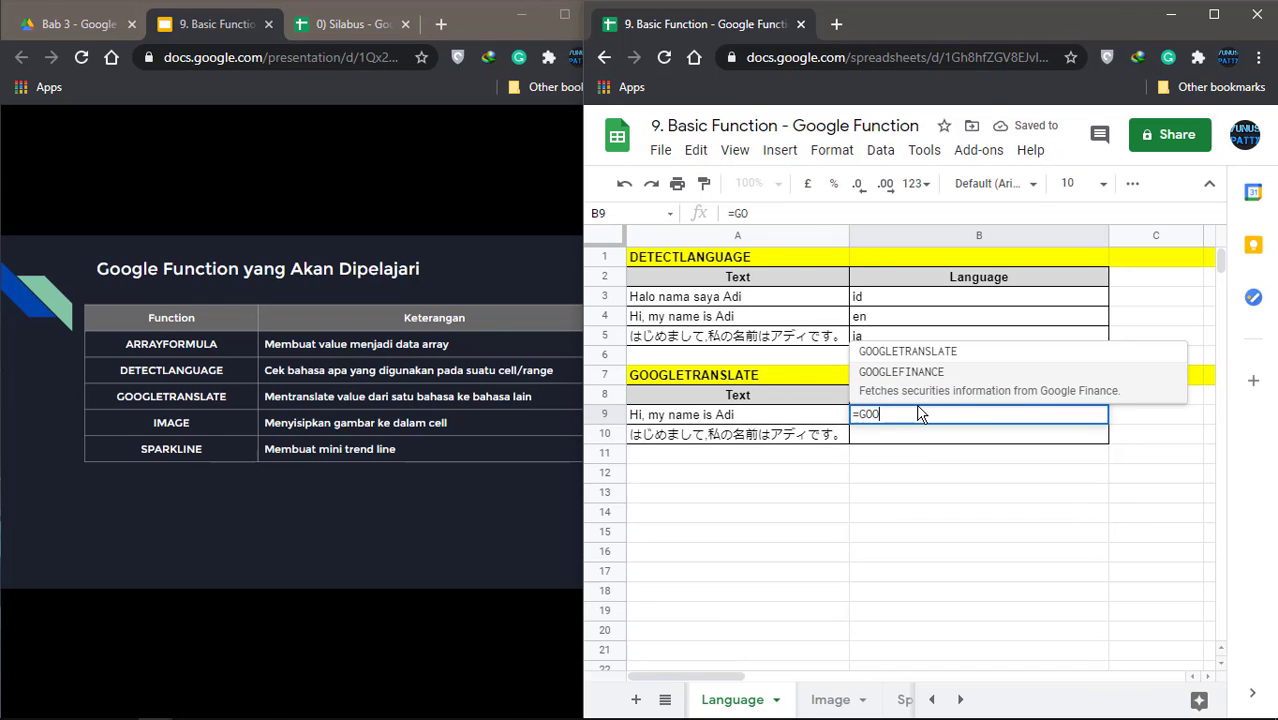
type("G")
left_click(924, 354)
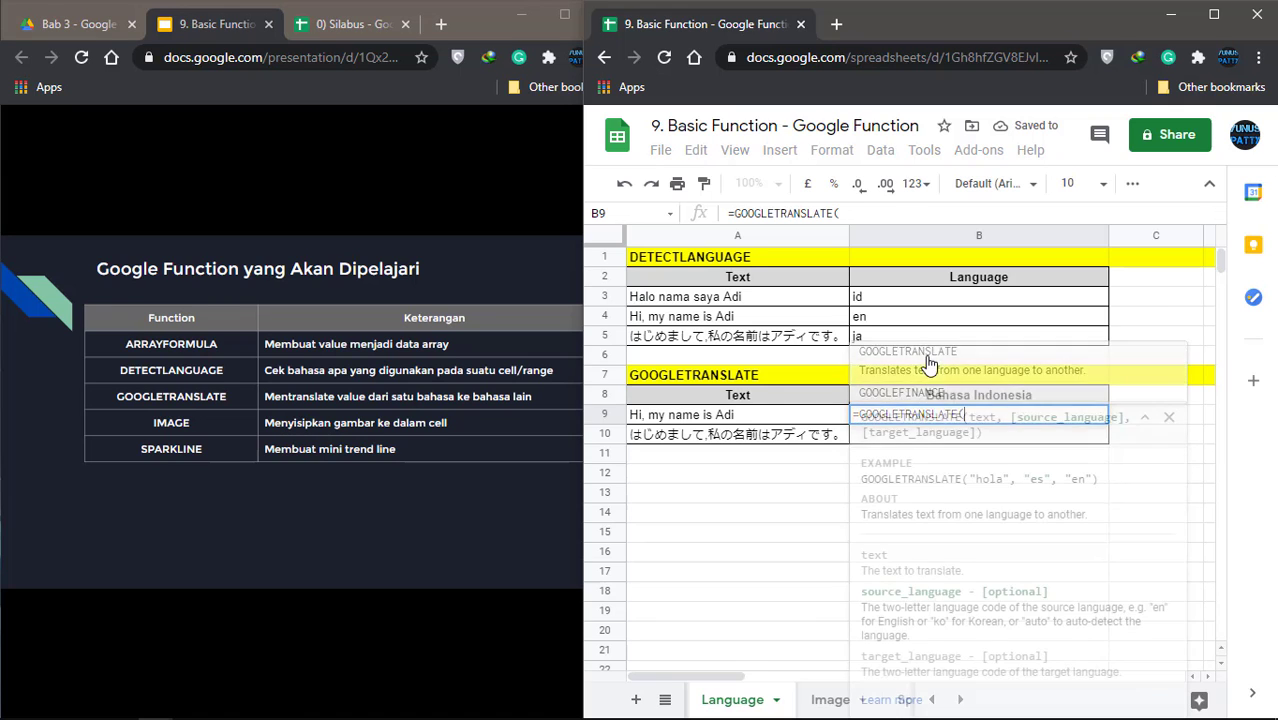
left_click(752, 422)
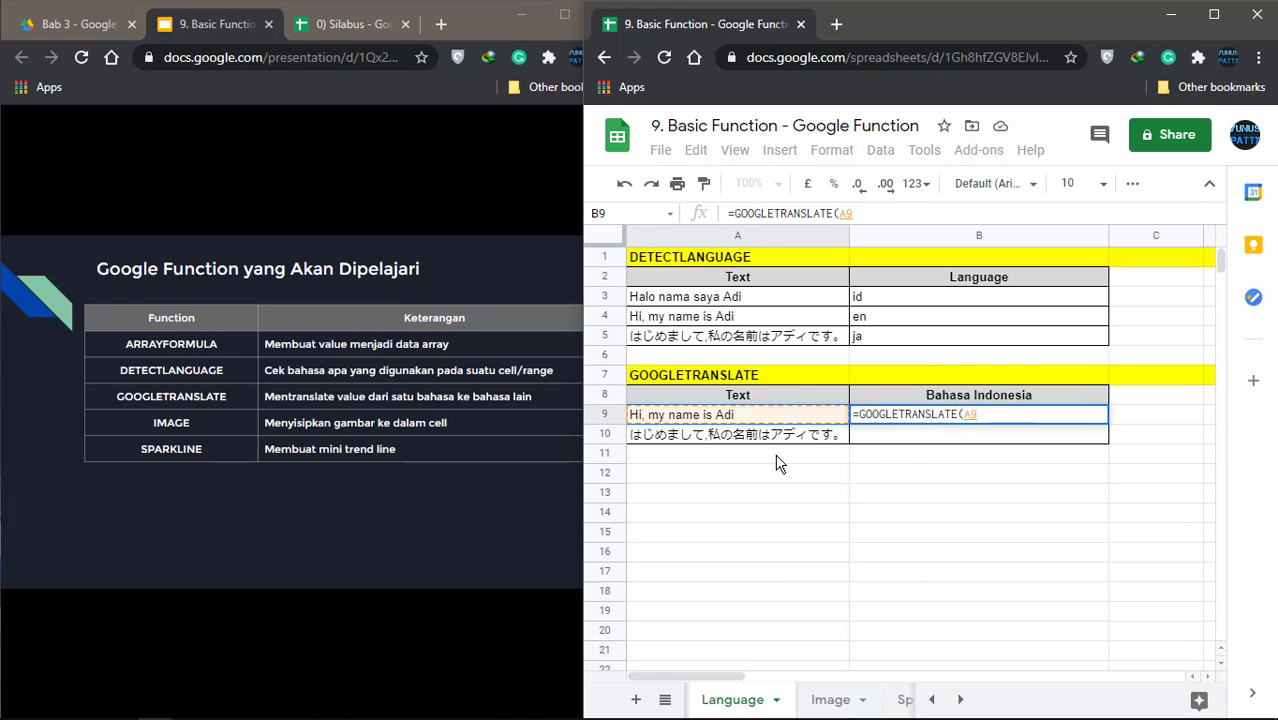
type(",DET")
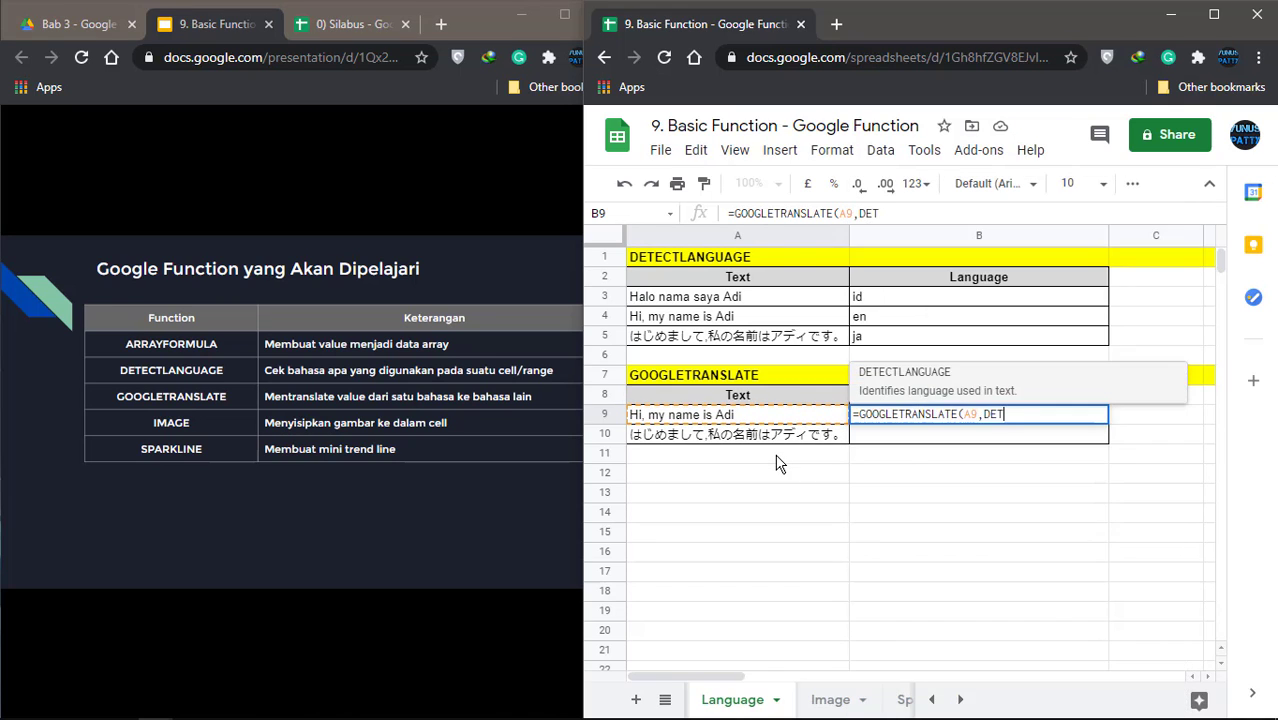
type("E")
left_click(880, 376)
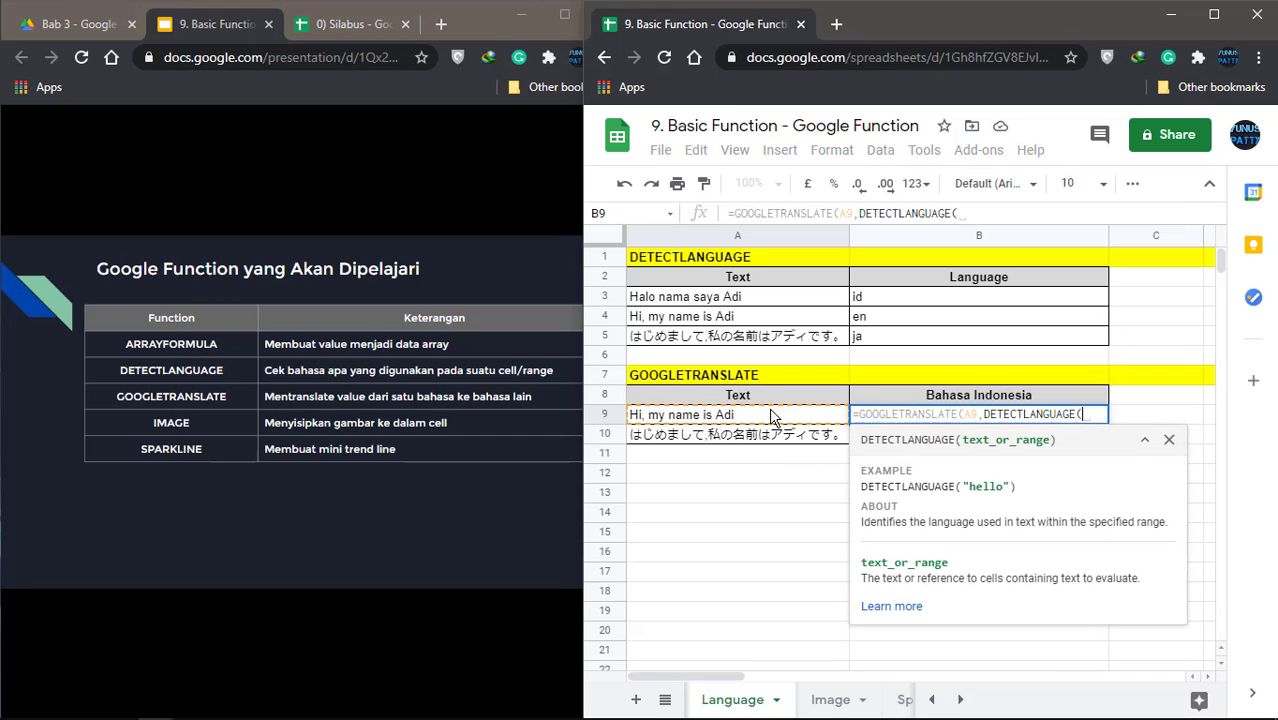
left_click(767, 422)
type("),")
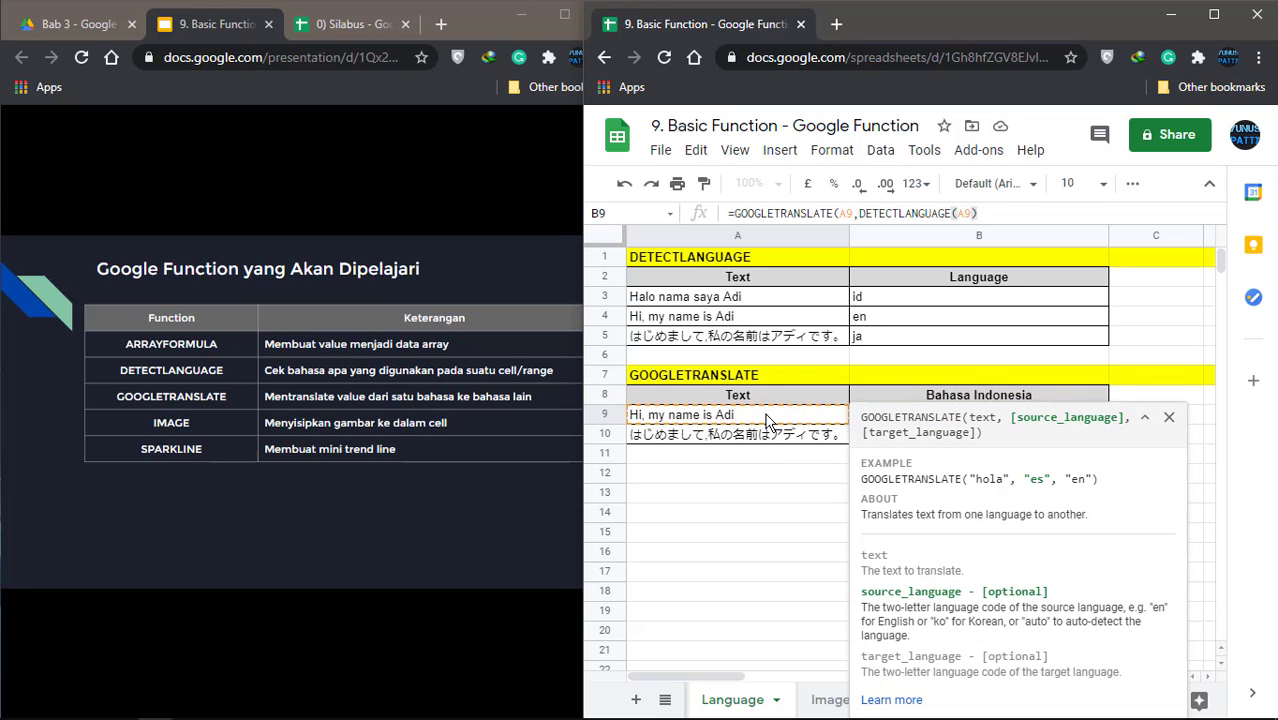
type("\"")
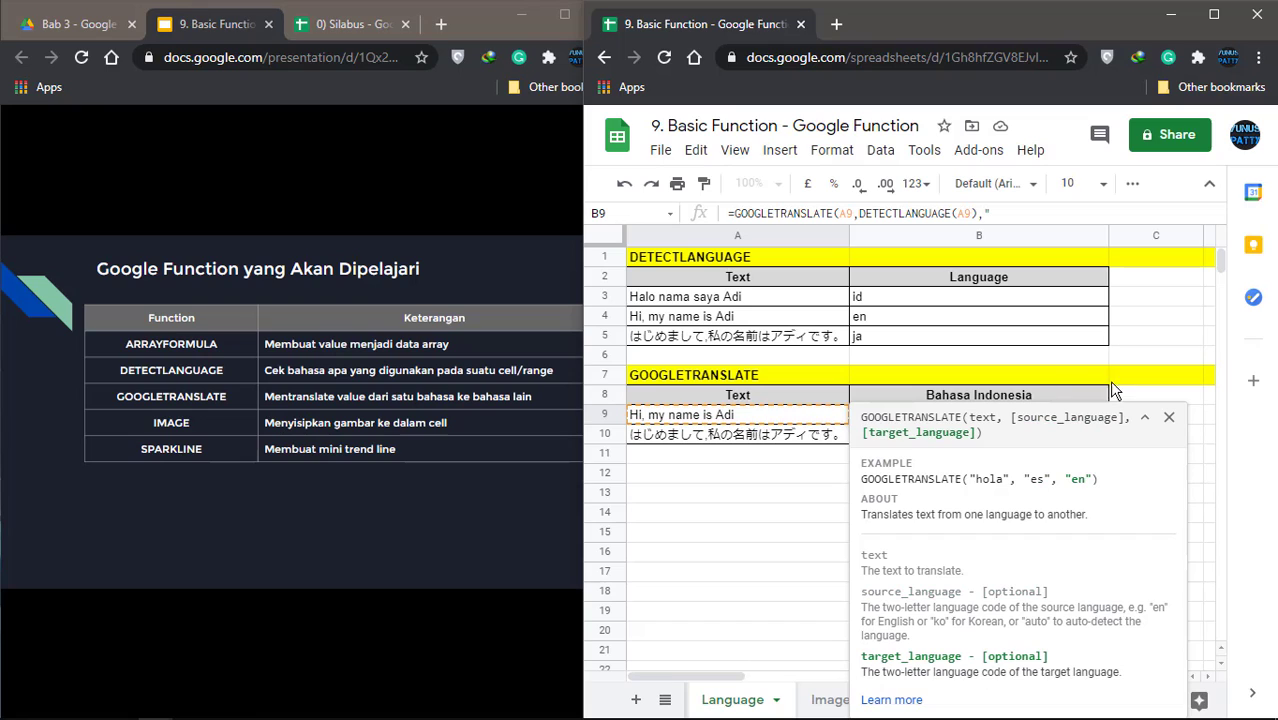
left_click(1144, 417)
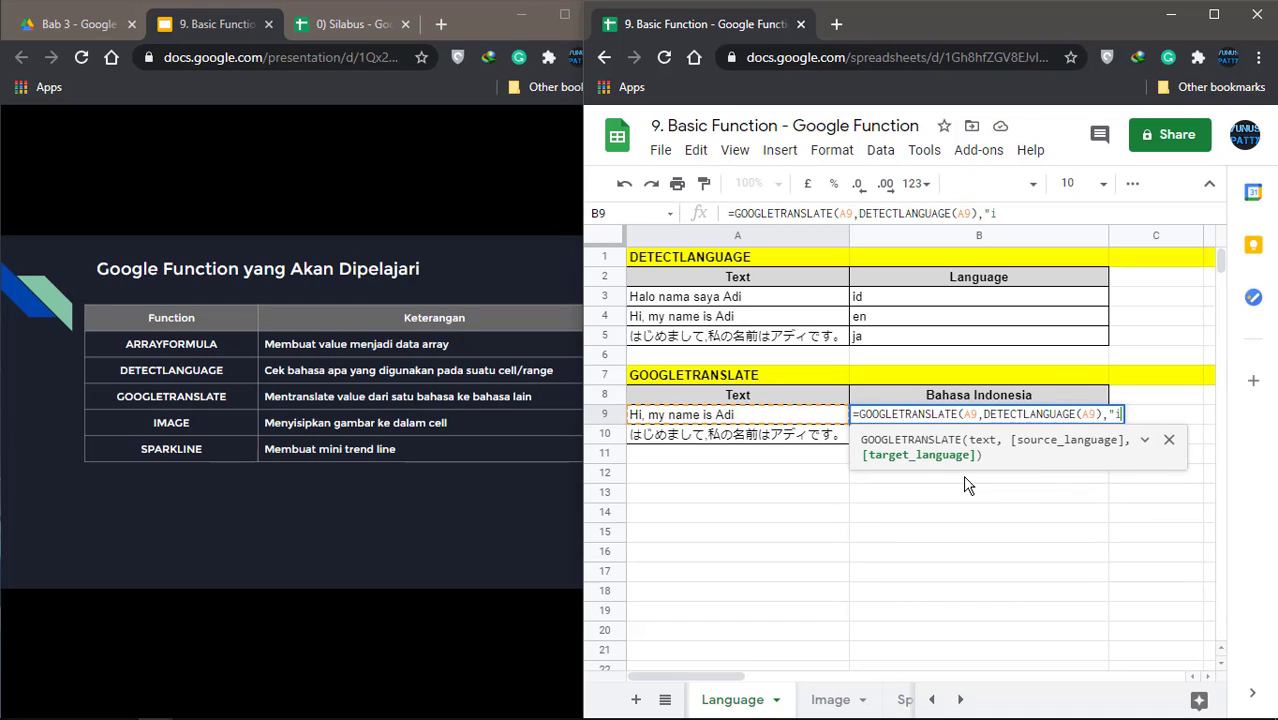
type("id\")")
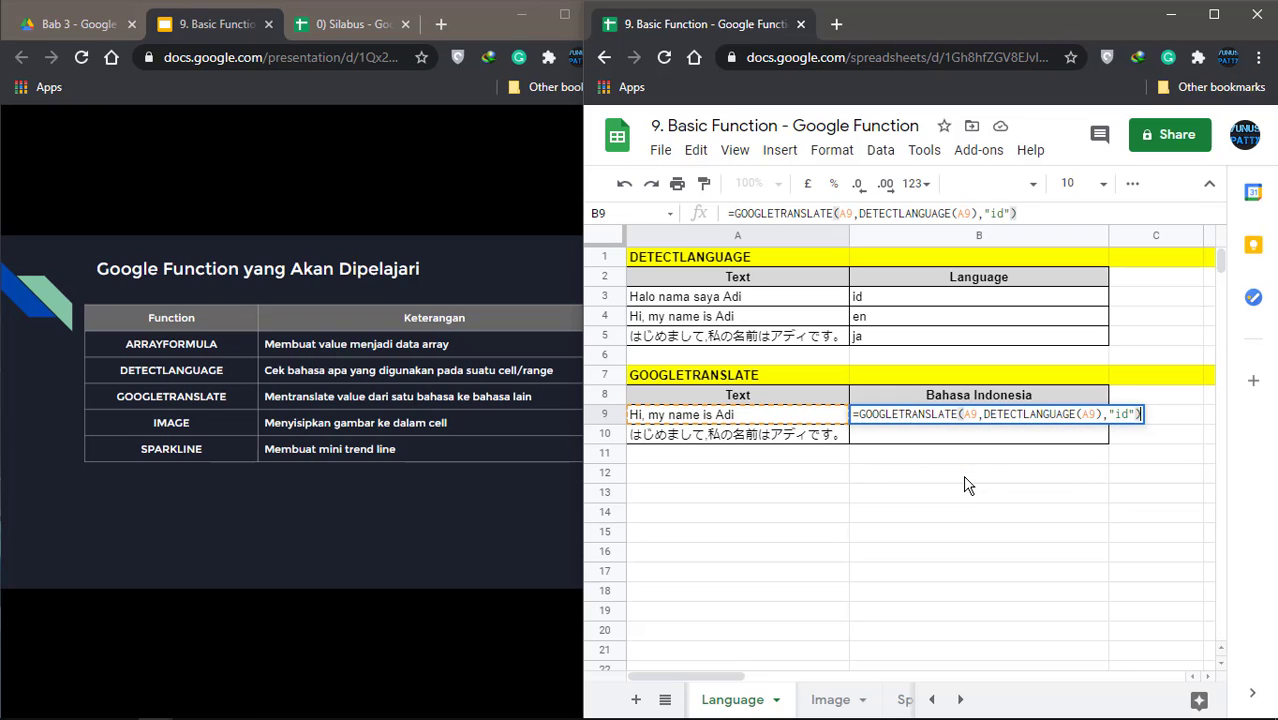
key("Return")
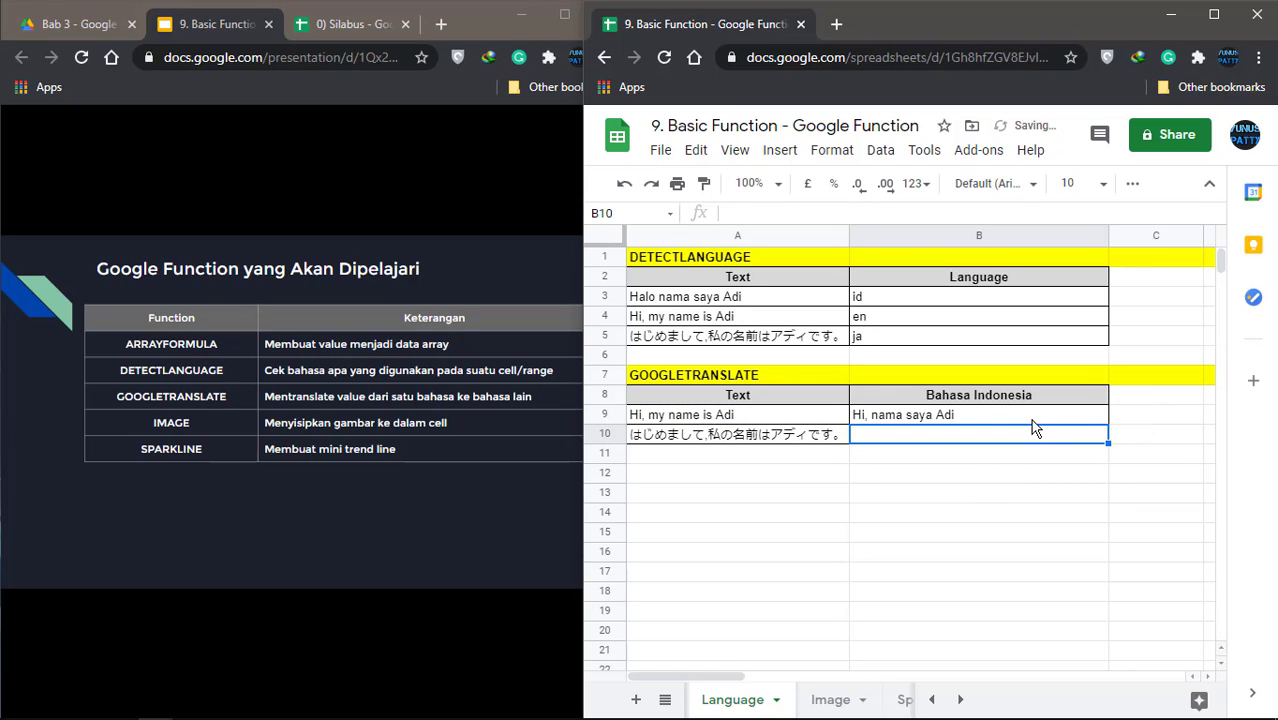
Step: Fill the GOOGLETRANSLATE formula with the nested DETECTLANGUAGE from B9 down to B10
left_click(1035, 418)
left_click_drag(1107, 424, 1045, 442)
left_click(993, 472)
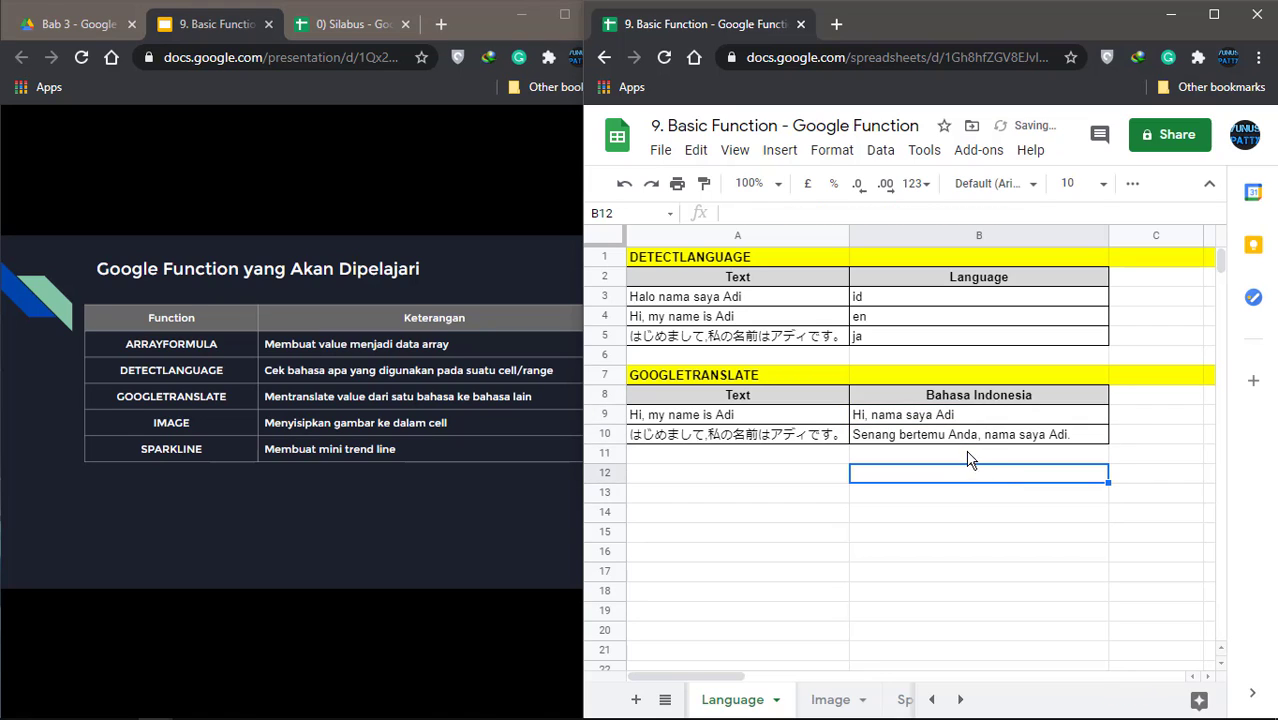
Step: Review the translation formulas in B9:B10 against their source texts in A9:A10
left_click(968, 444)
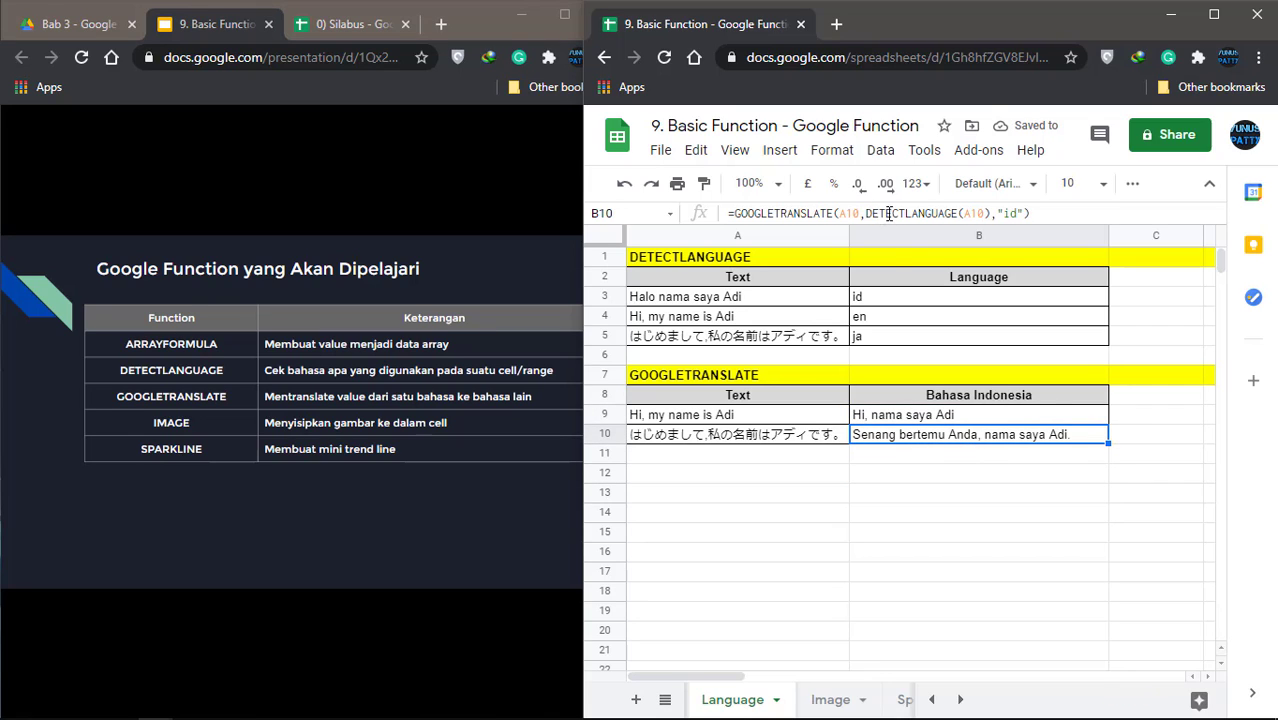
left_click(771, 419)
left_click(755, 441)
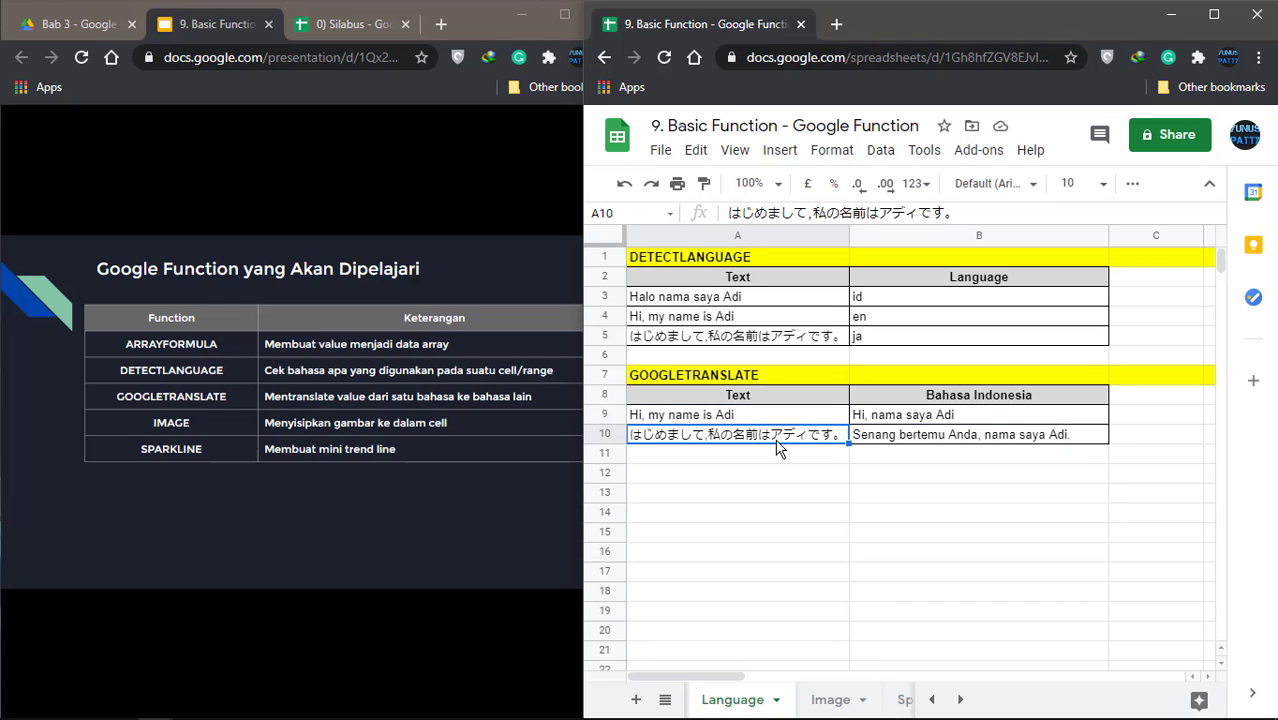
left_click(892, 414)
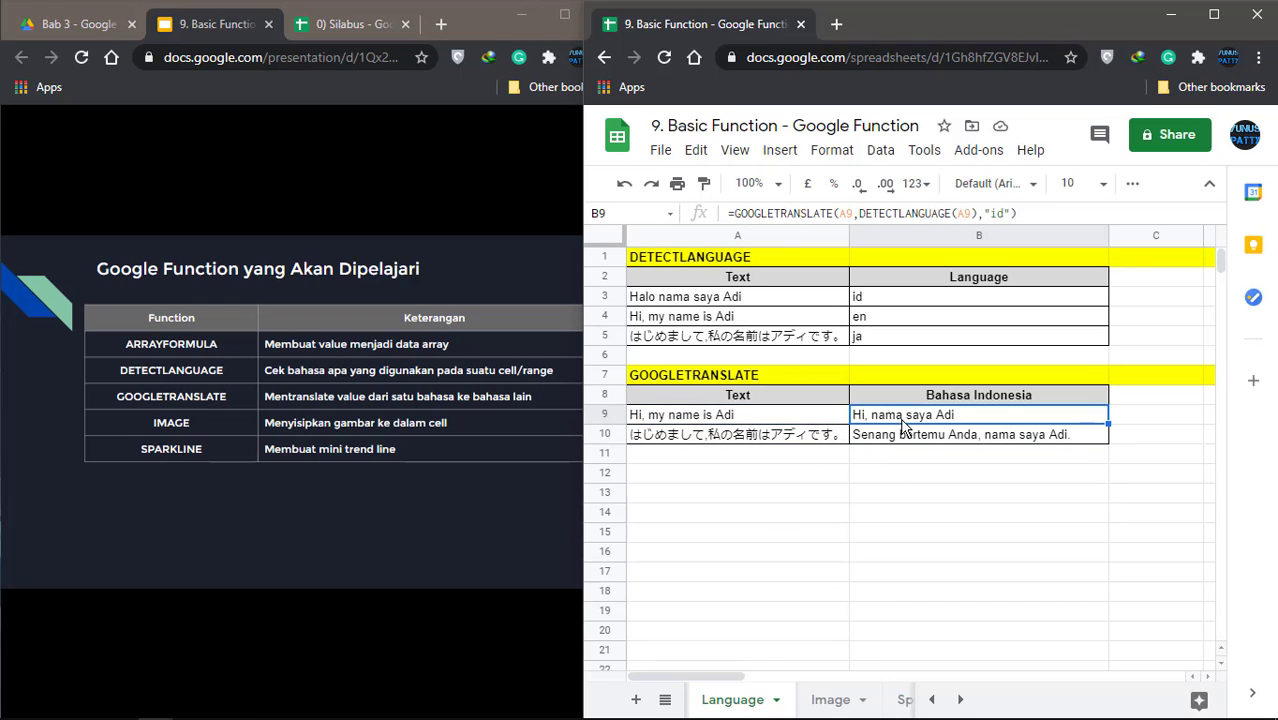
left_click(921, 484)
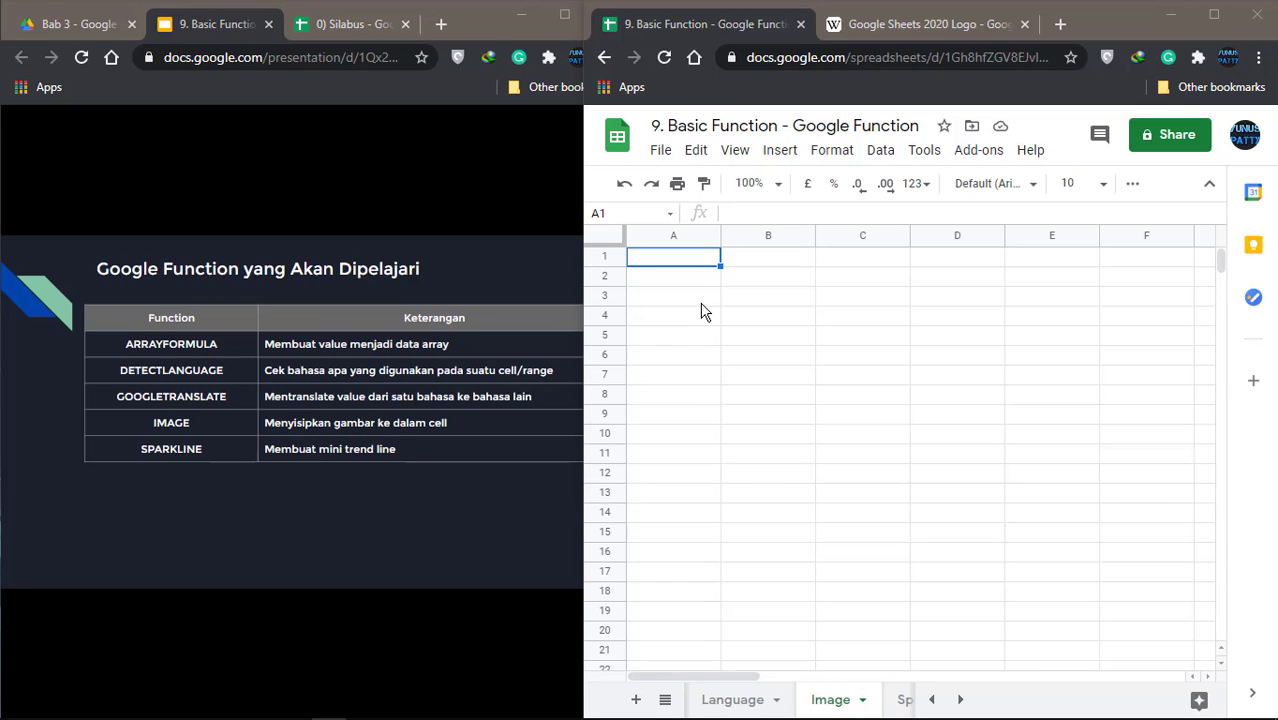
Step: Start an IMAGE formula in cell A1 of the Image sheet and copy the Google Sheets 2020 logo's image address from Wikipedia
left_click(888, 30)
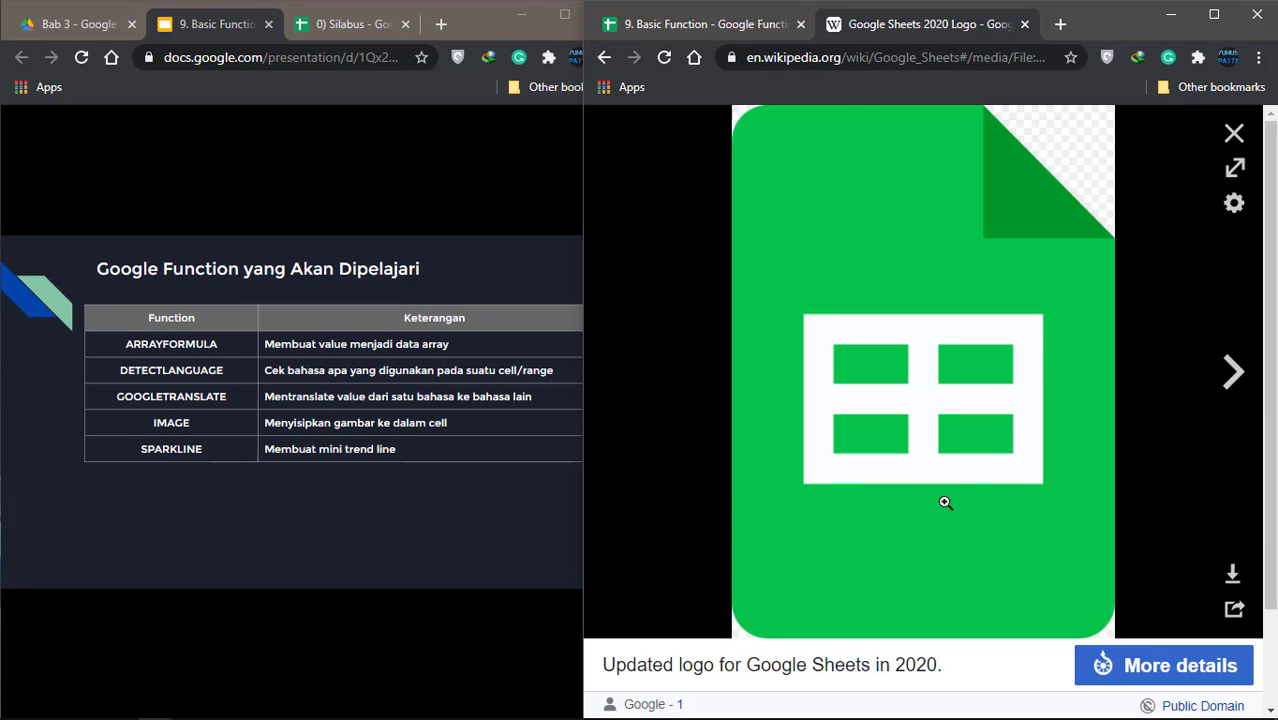
left_click(720, 28)
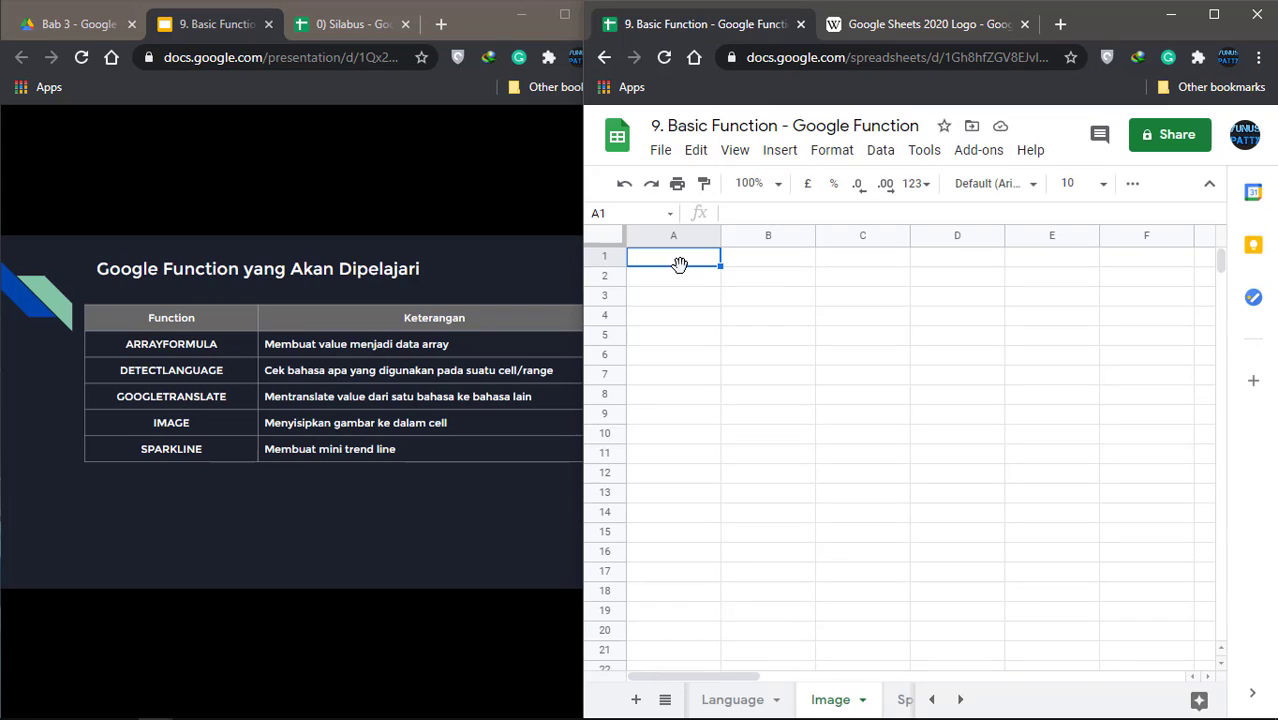
type("=IMAG")
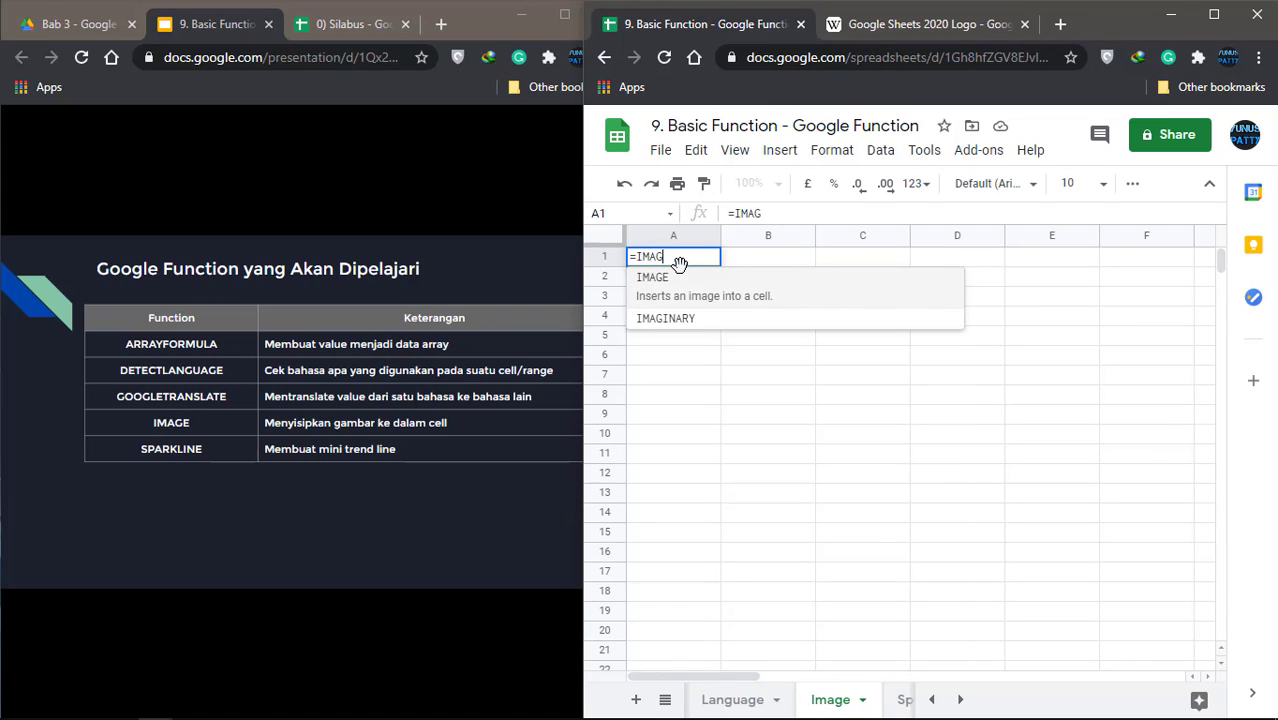
left_click(684, 278)
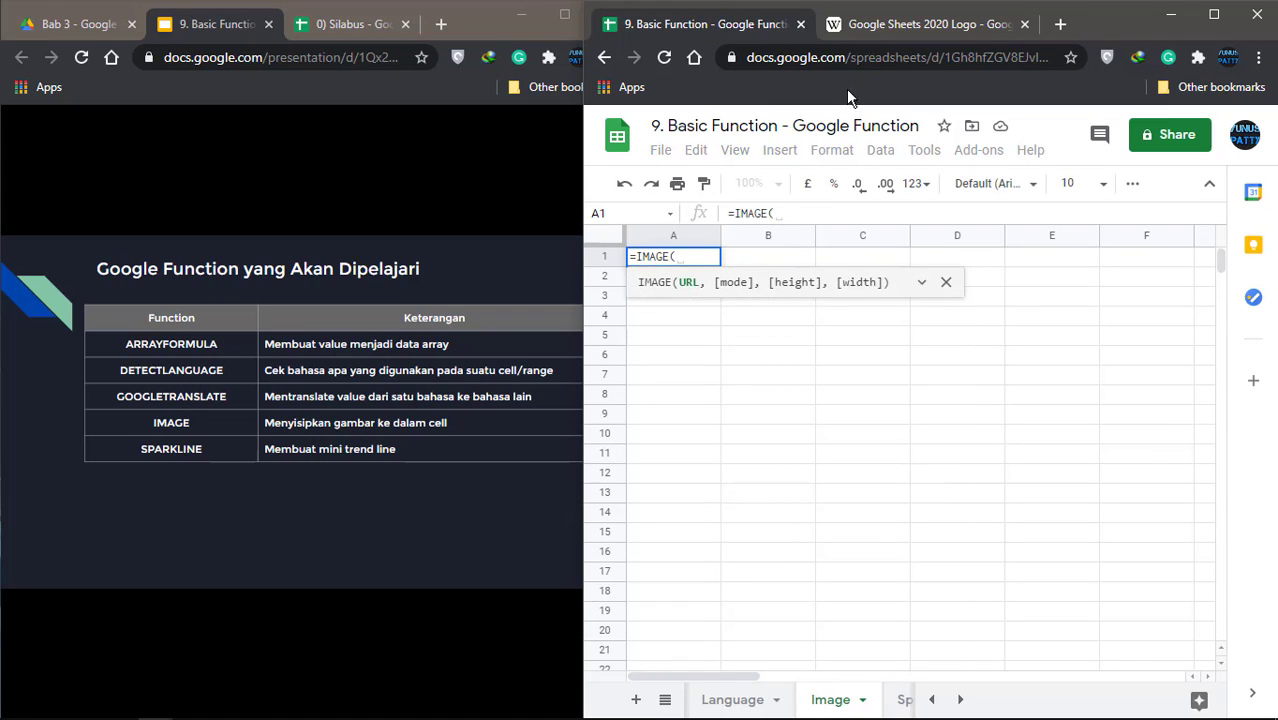
left_click(883, 25)
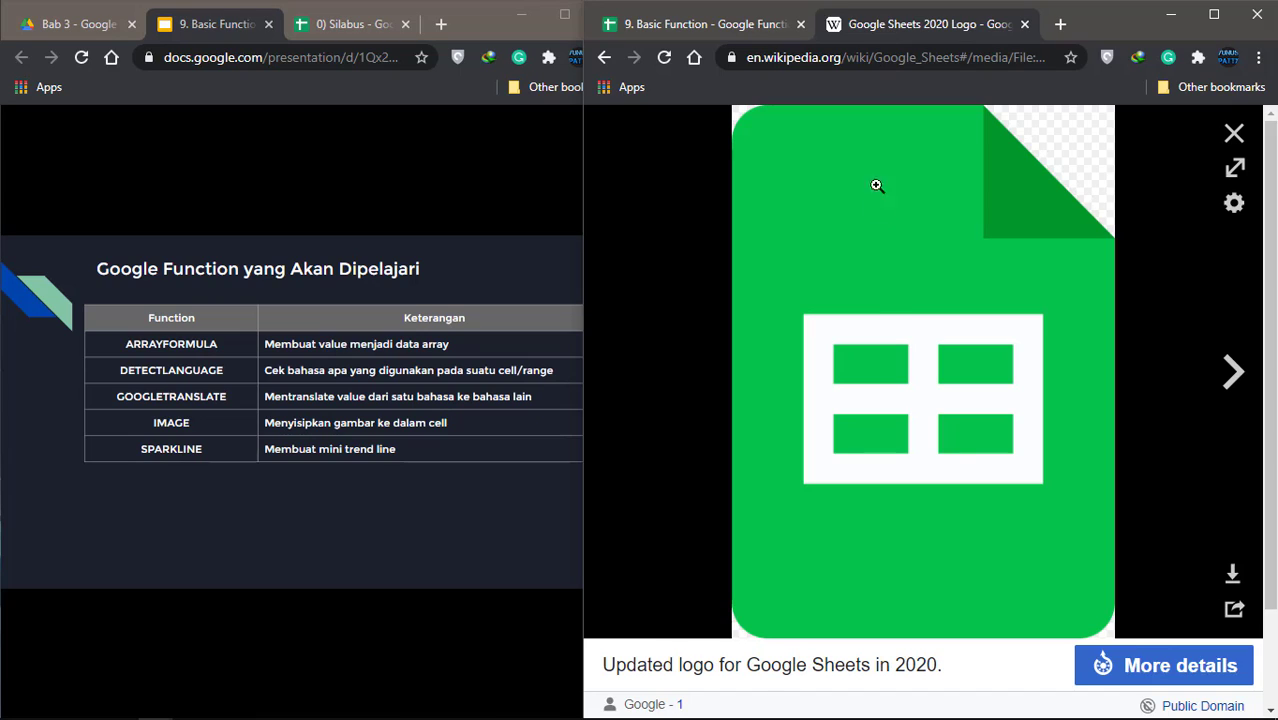
right_click(877, 318)
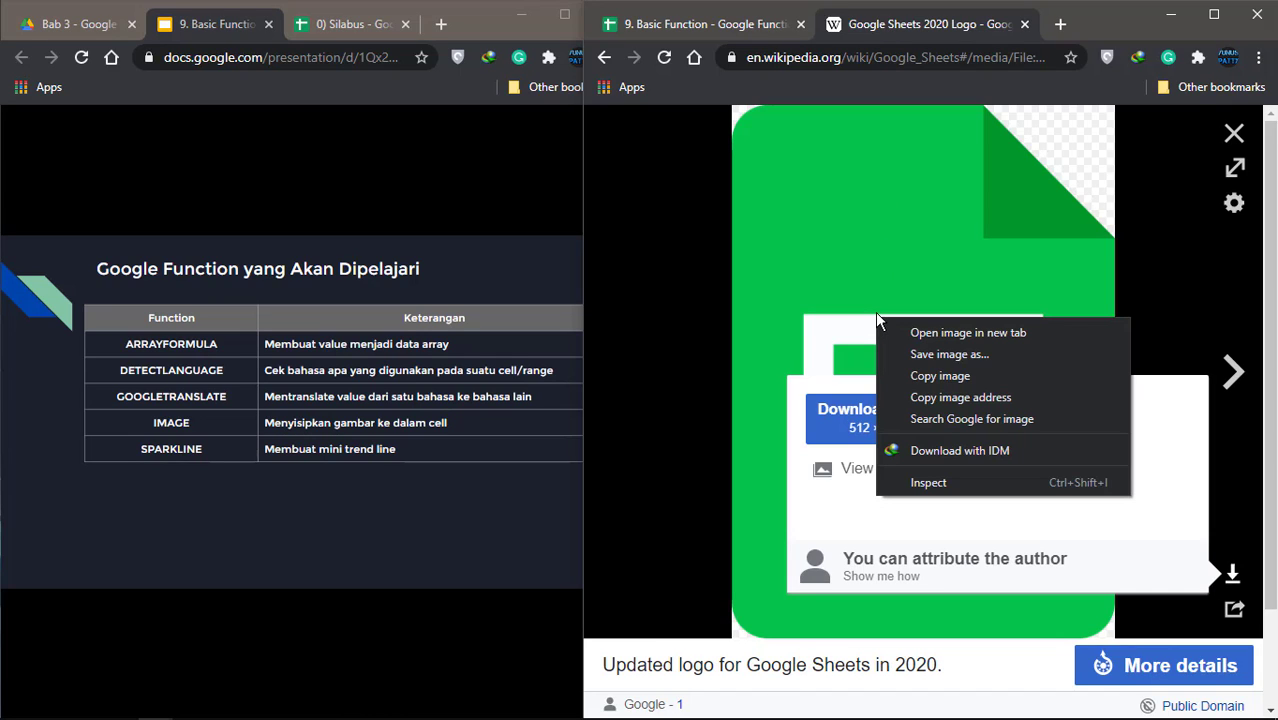
left_click(941, 405)
Step: Complete the IMAGE formula in A1 with the copied logo URL in quotation marks and mode 1
left_click(694, 28)
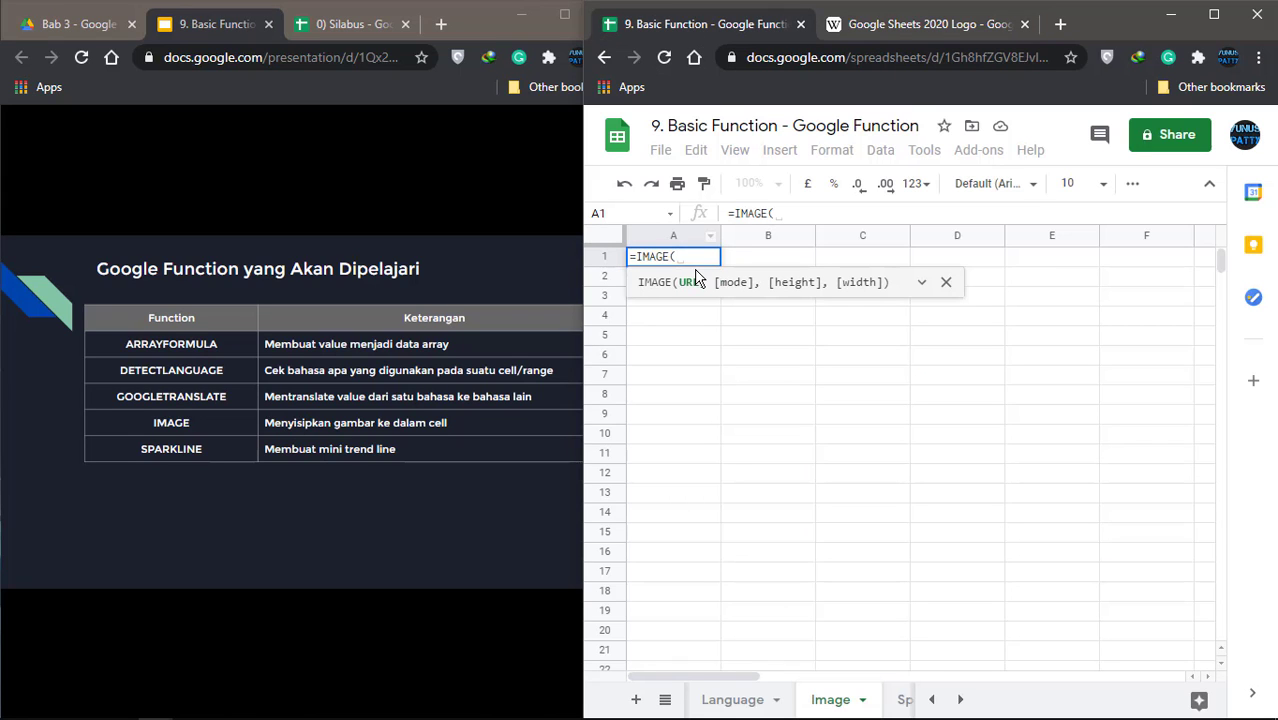
type("\"")
key("ctrl+v")
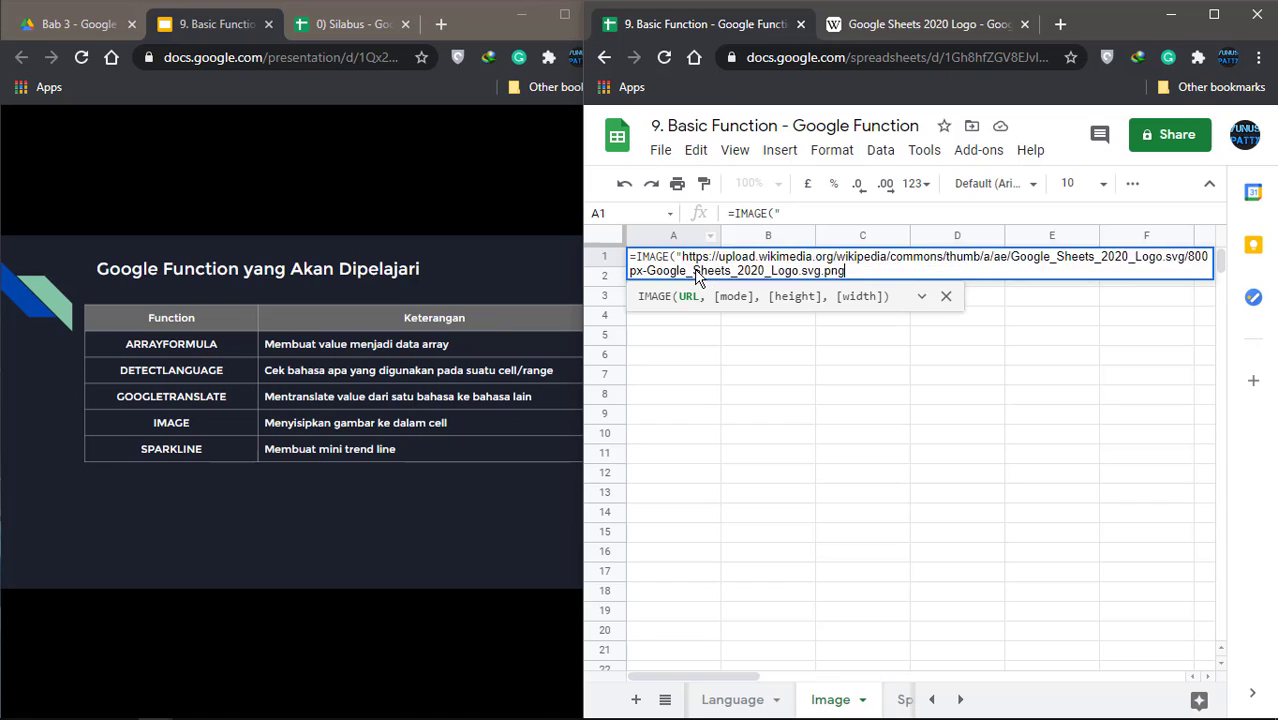
type("\"")
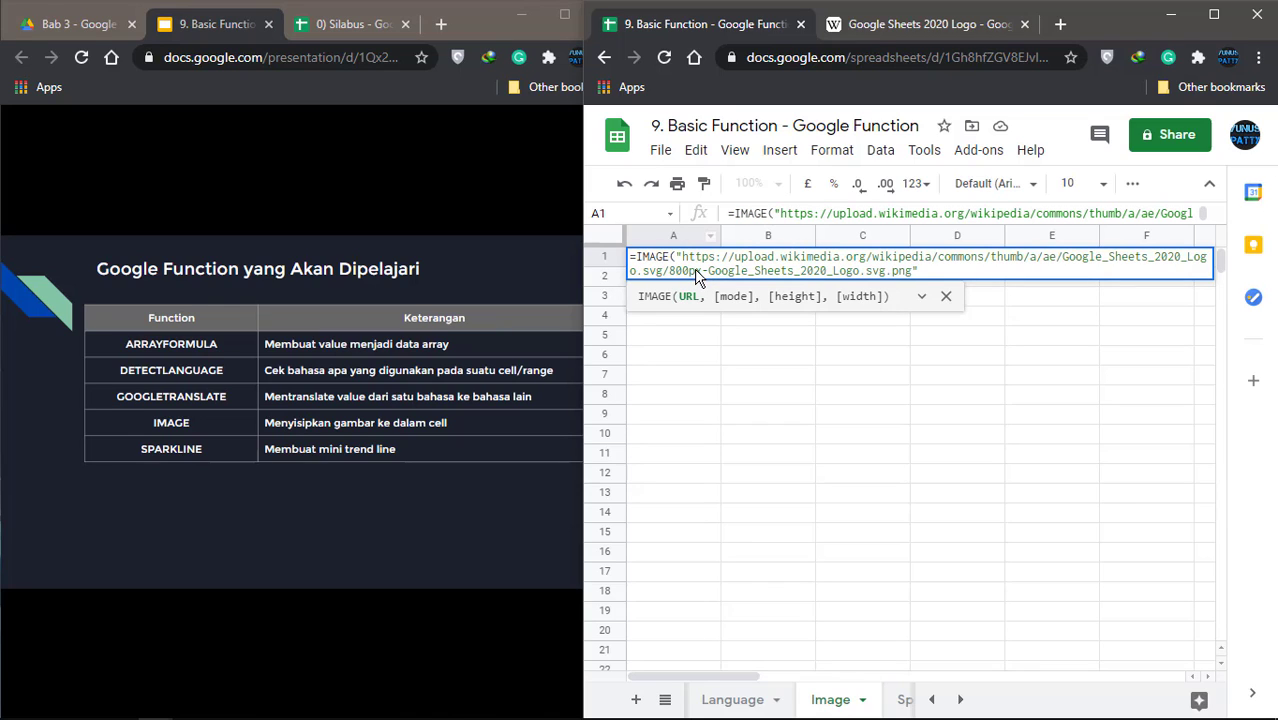
type(",")
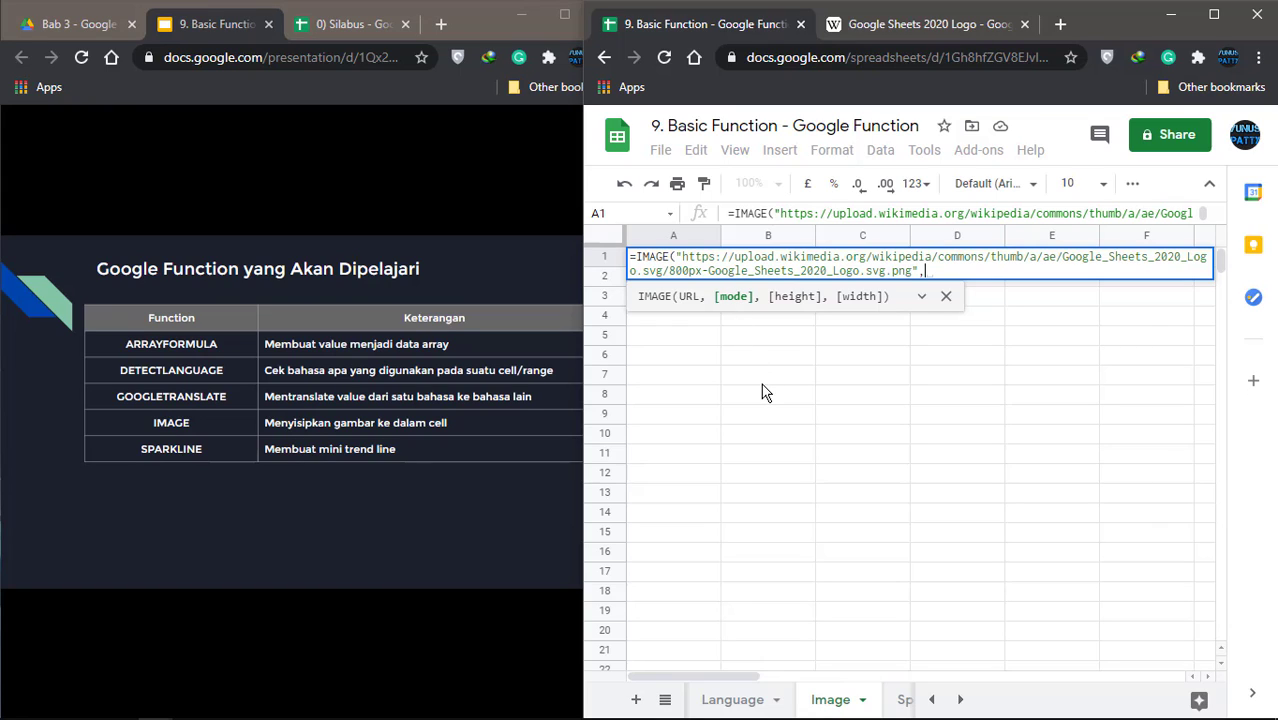
type("1")
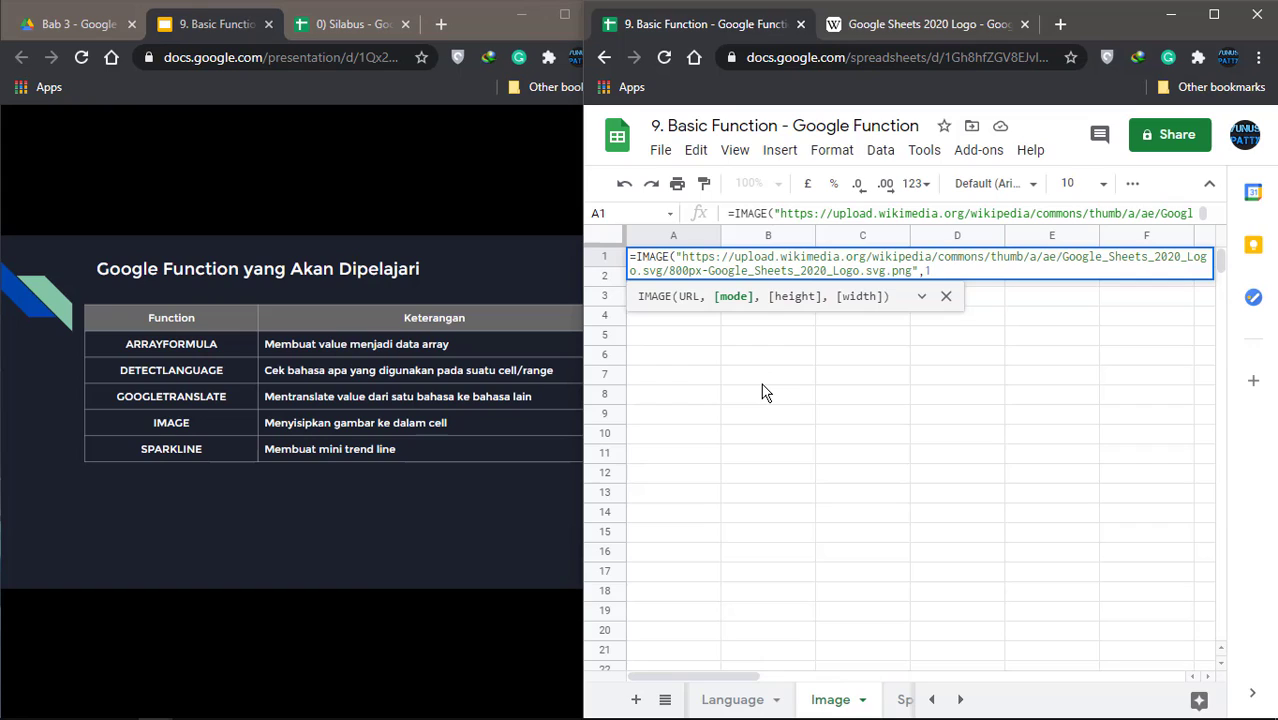
type(")")
key("Return")
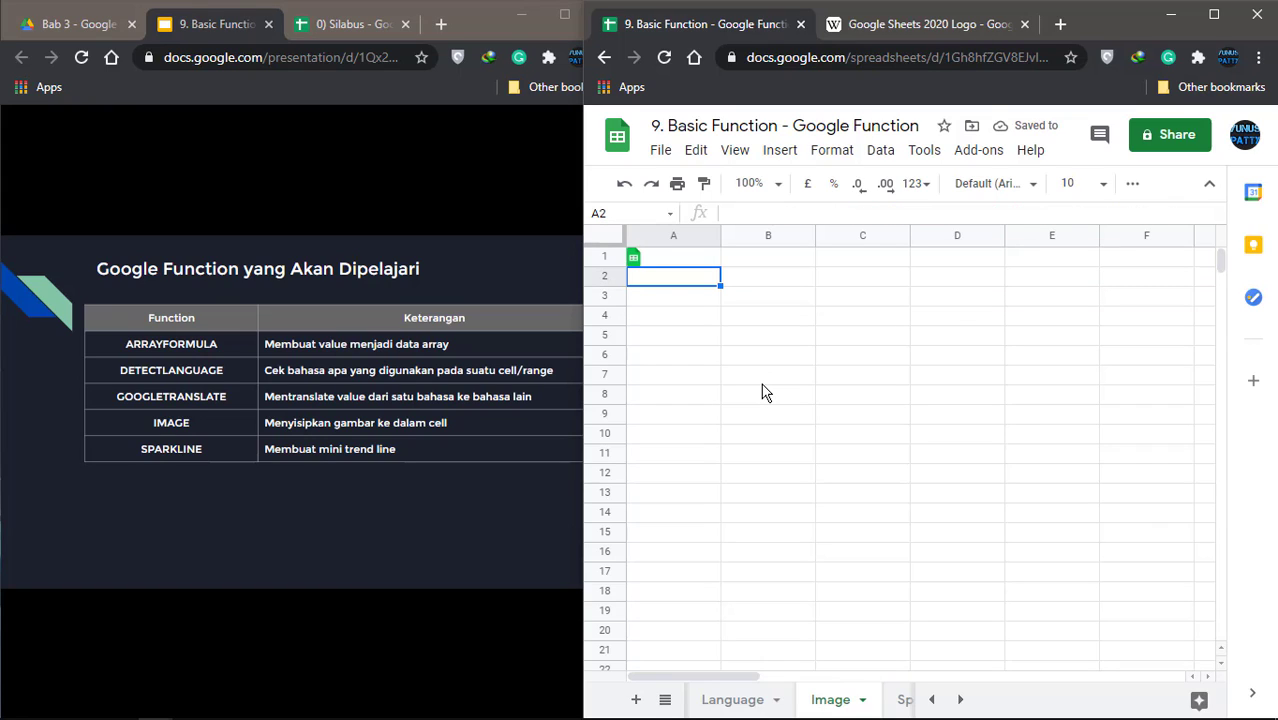
Step: Make row 1 much taller and column A about twice as wide to enlarge the cell holding the logo
left_click(690, 260)
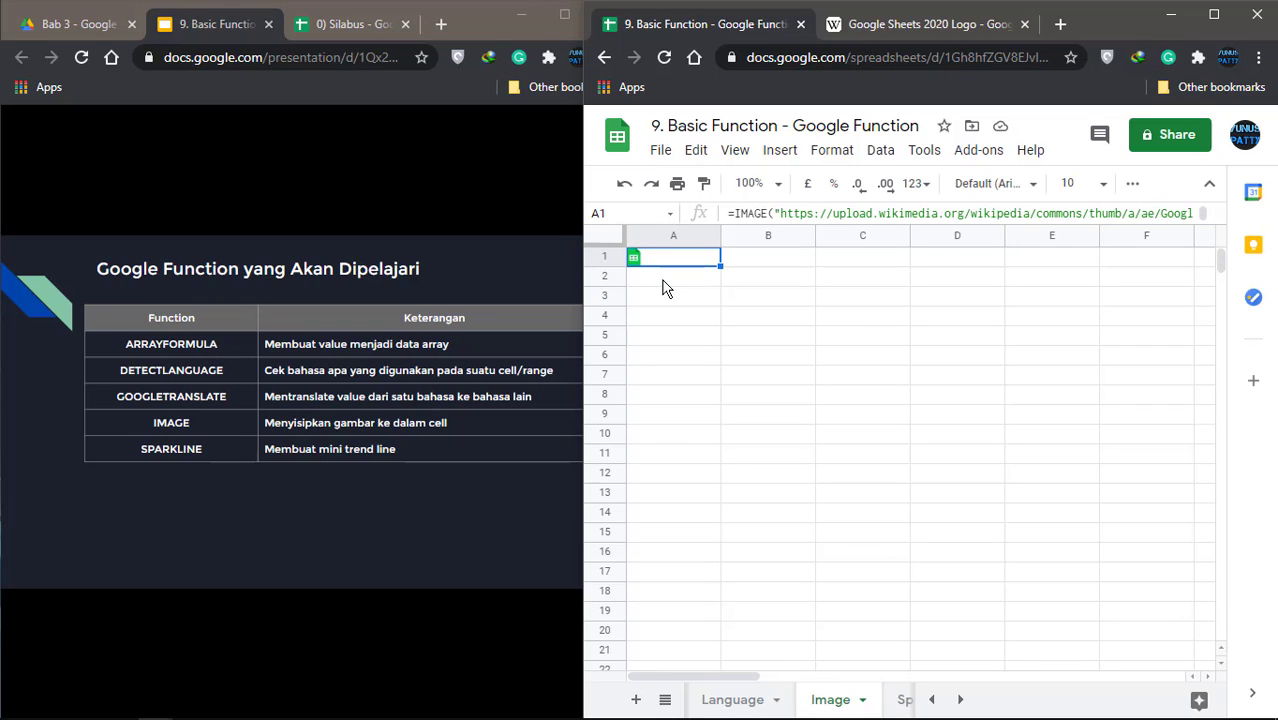
left_click(609, 257)
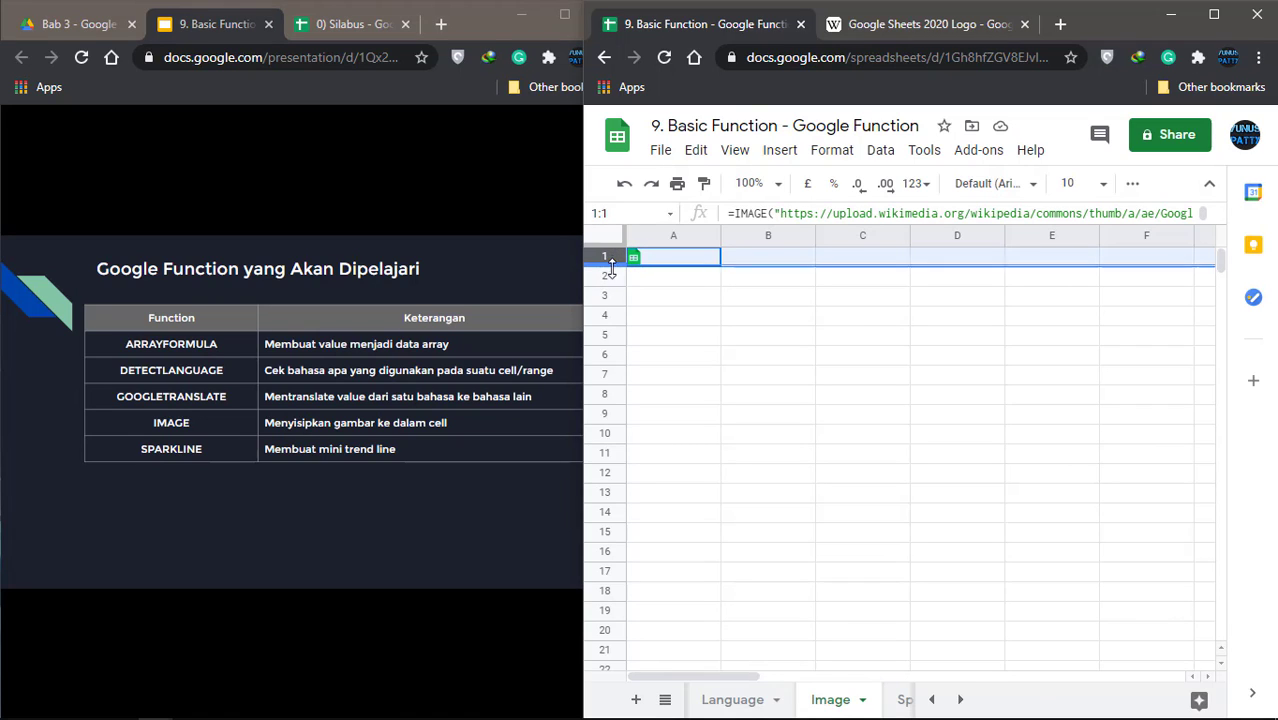
left_click_drag(609, 267, 608, 349)
left_click_drag(720, 235, 807, 236)
left_click(720, 290)
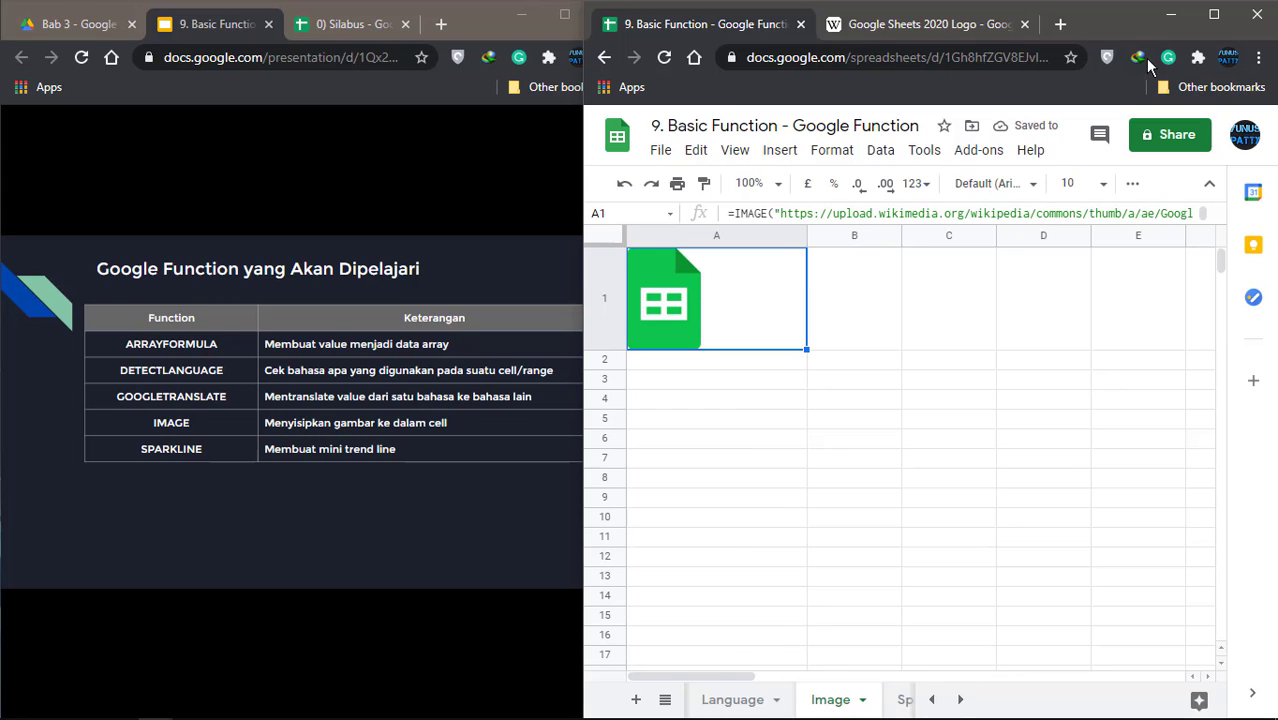
Step: Maximize the spreadsheet window and change the mode argument of the IMAGE formula in A1 to 2
left_click(1214, 14)
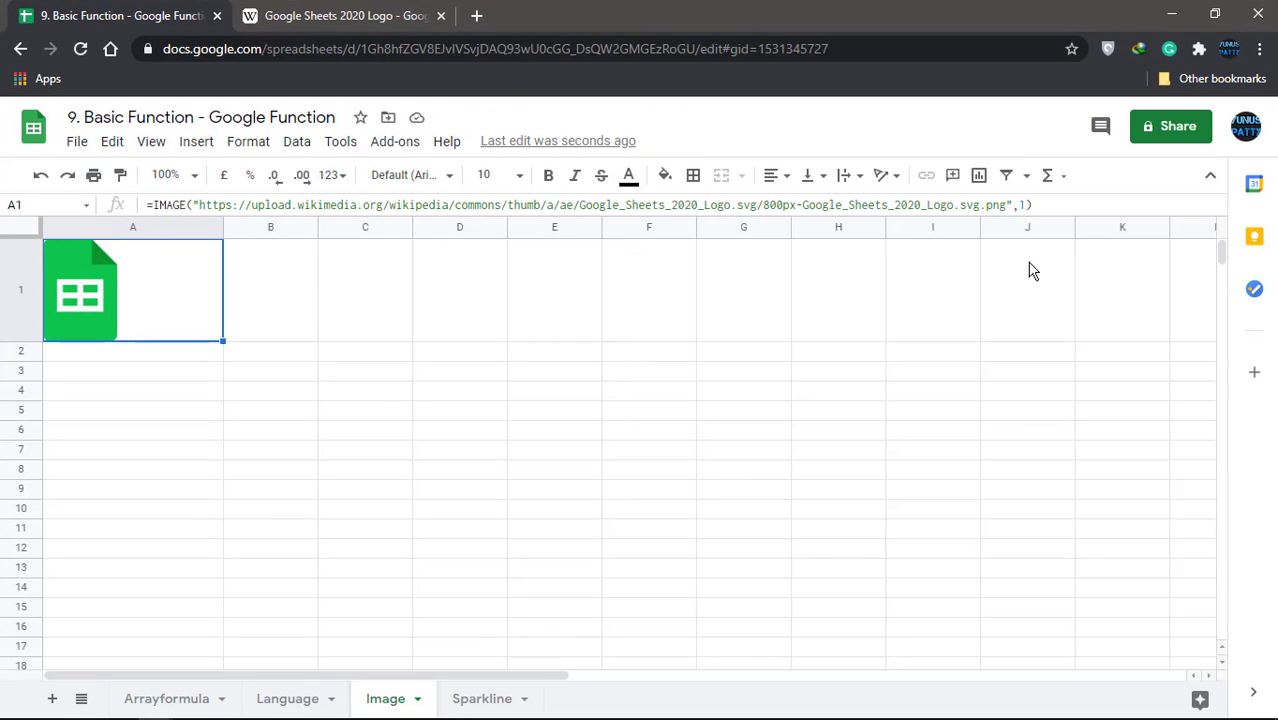
left_click(1018, 205)
key("shift+Left")
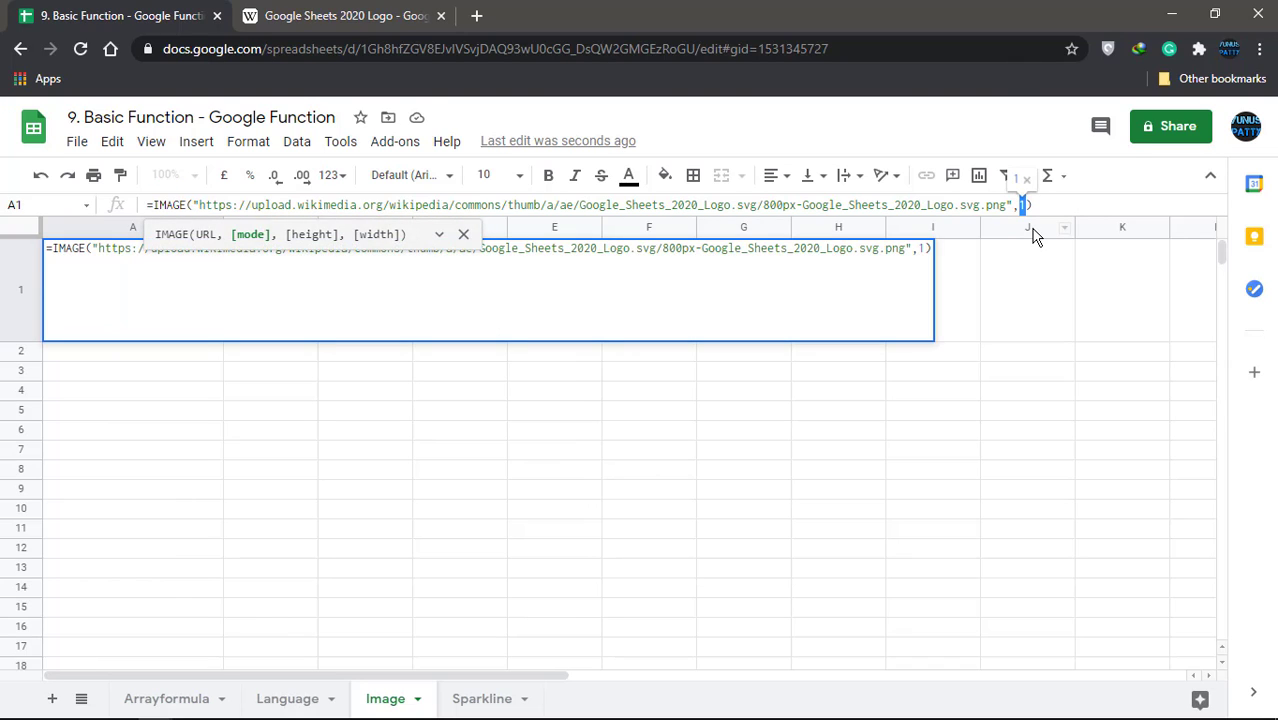
type("2")
key("Return")
left_click(272, 295)
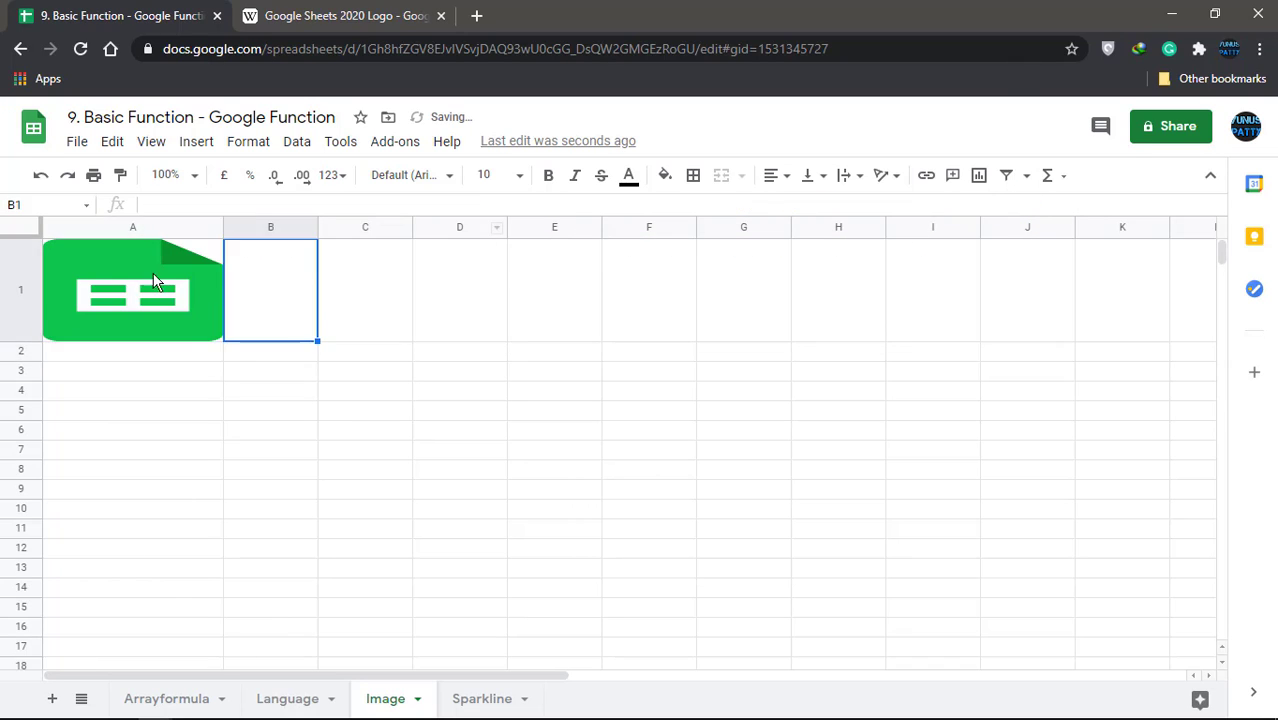
Step: Increase the height of row 1 slightly to test how the mode 2 logo follows the cell size
left_click(105, 256)
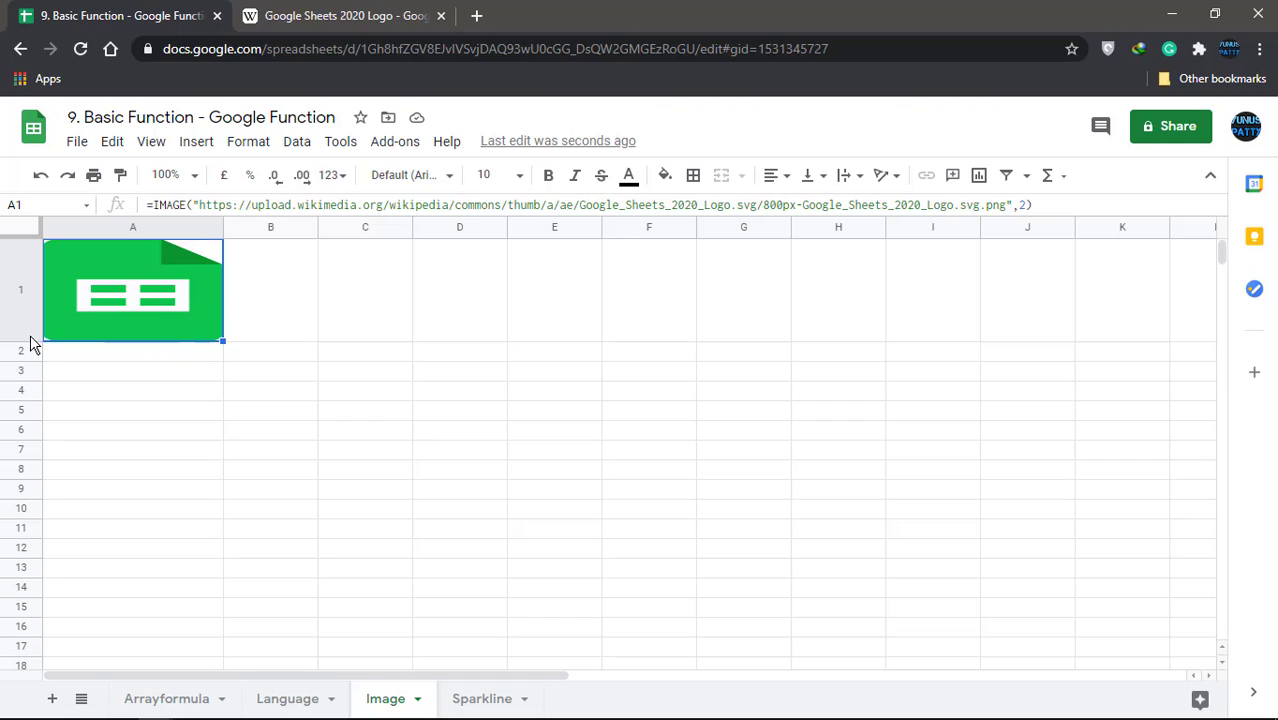
left_click_drag(28, 341, 30, 362)
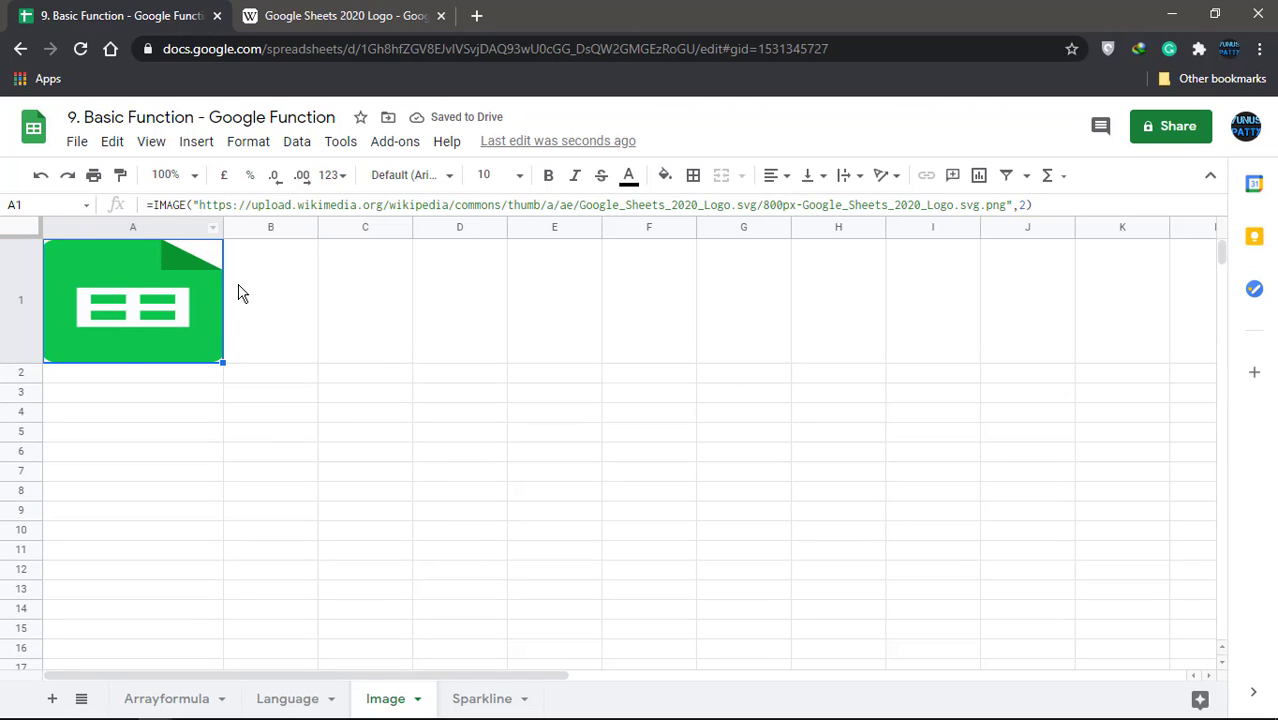
Step: Change the mode argument of the IMAGE formula in A1 to 3 and compare the result with the original logo on Wikipedia
double_click(1022, 205)
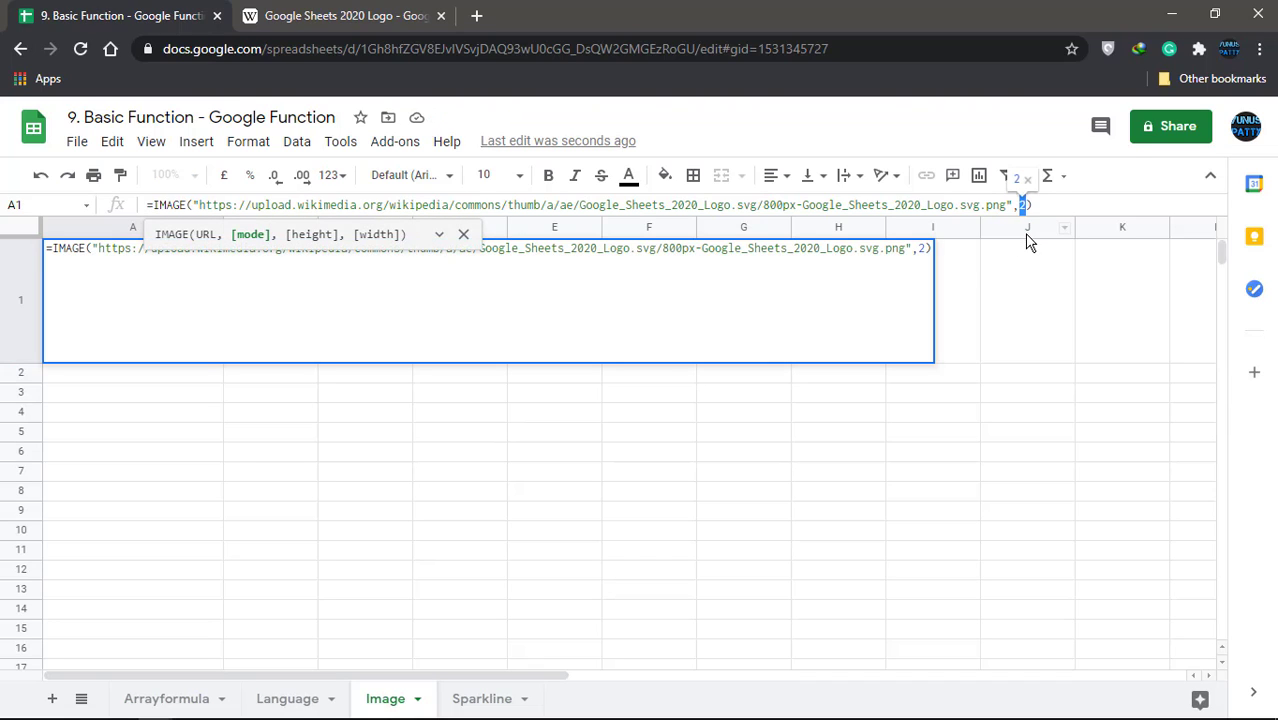
type("3")
key("Return")
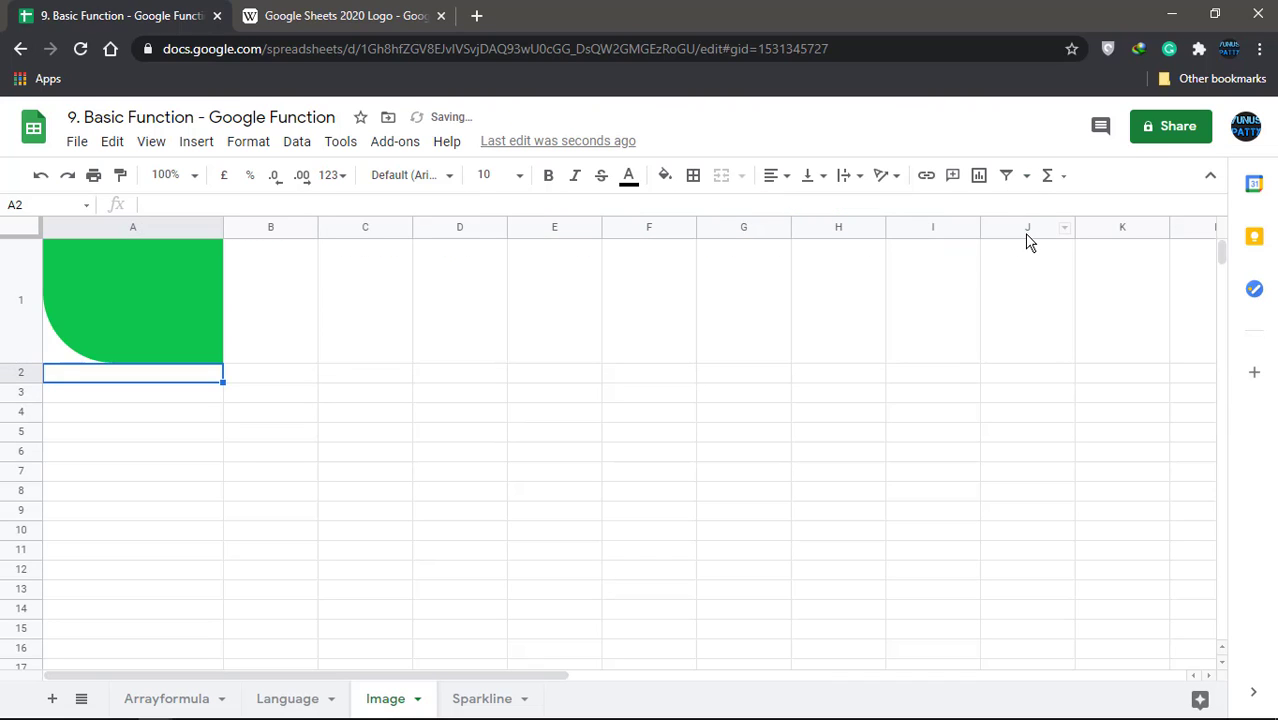
left_click(340, 15)
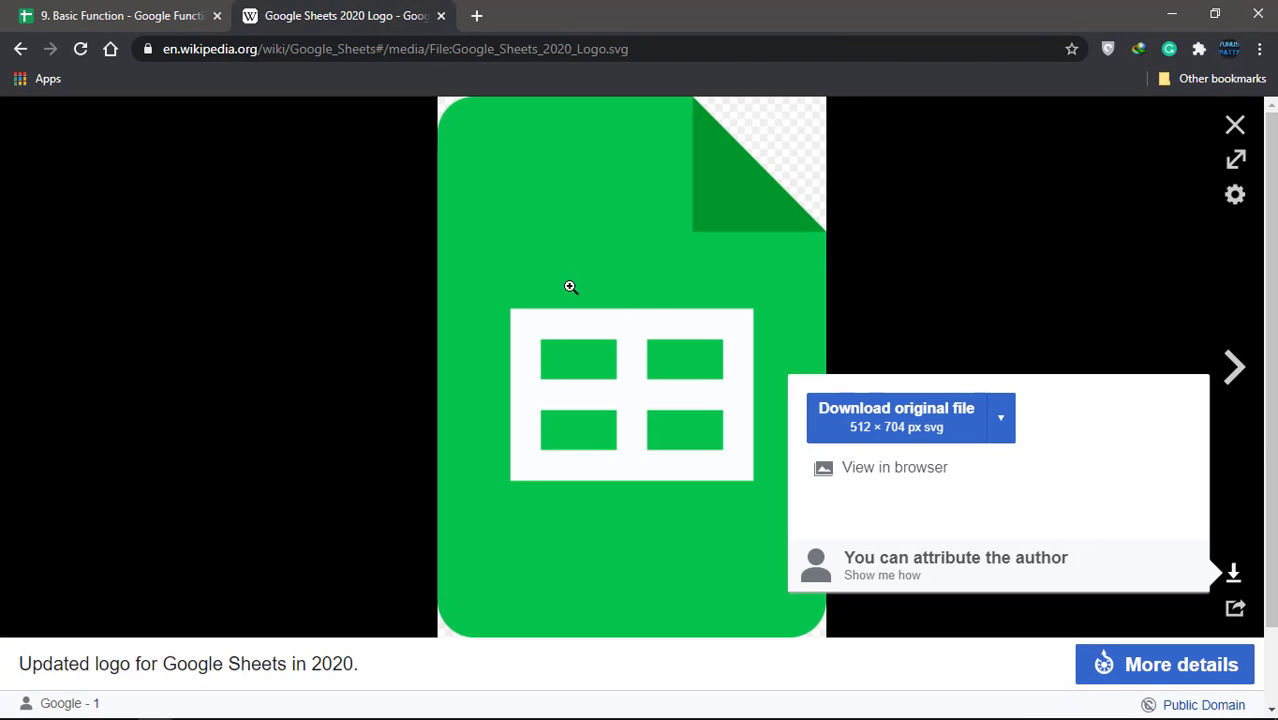
left_click(212, 15)
Step: Make row 1 about two and a half times taller and column A more than twice as wide, comparing the mode 3 logo with the original
left_click(12, 320)
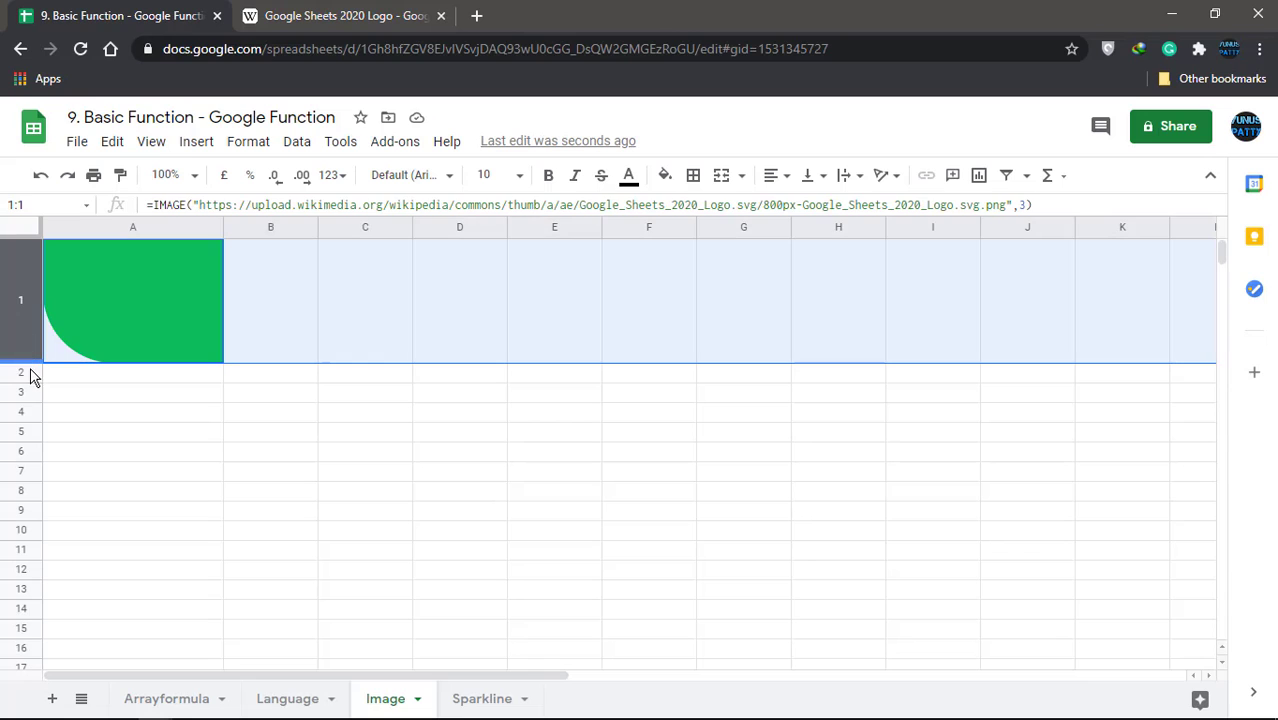
left_click_drag(28, 362, 28, 551)
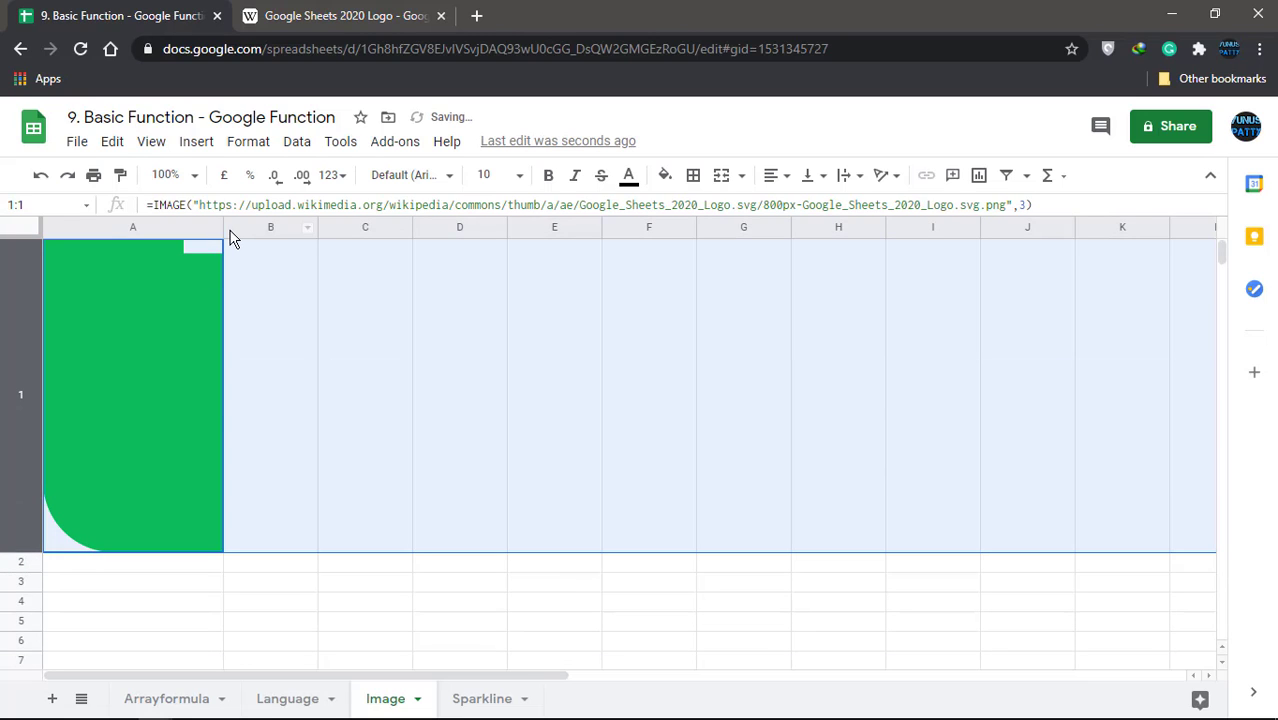
left_click_drag(222, 227, 461, 230)
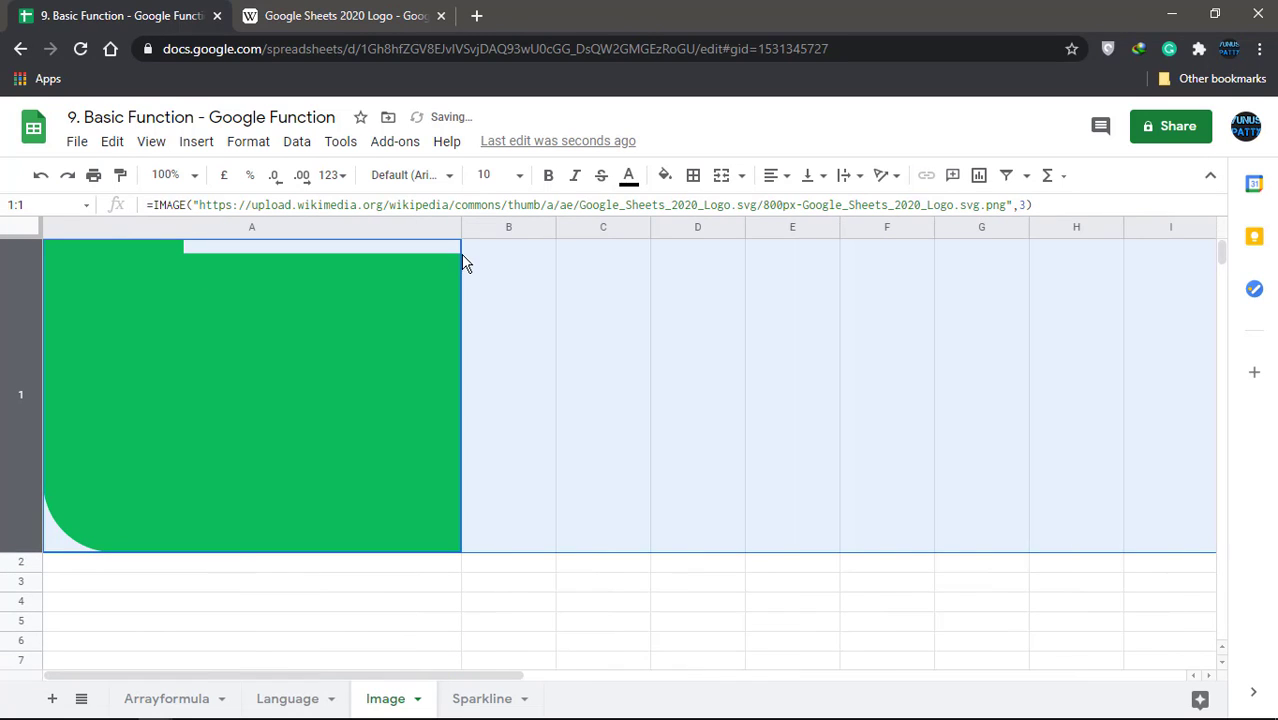
left_click(310, 356)
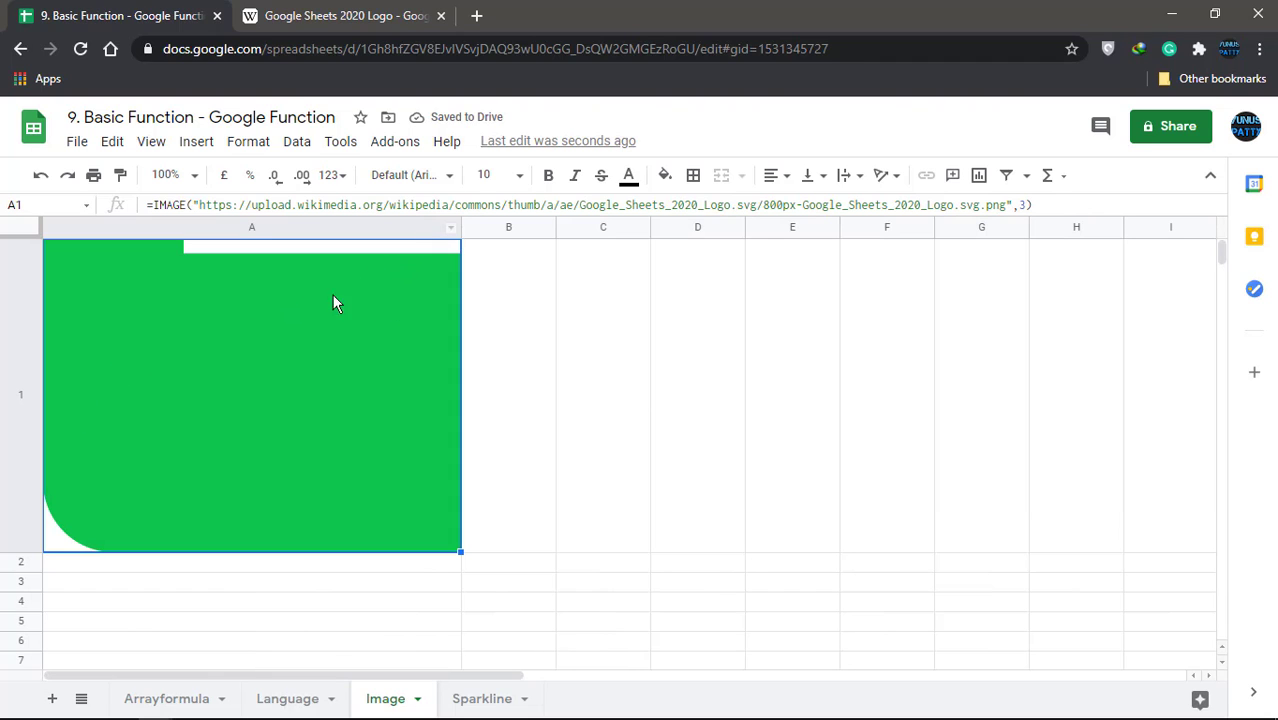
left_click(425, 12)
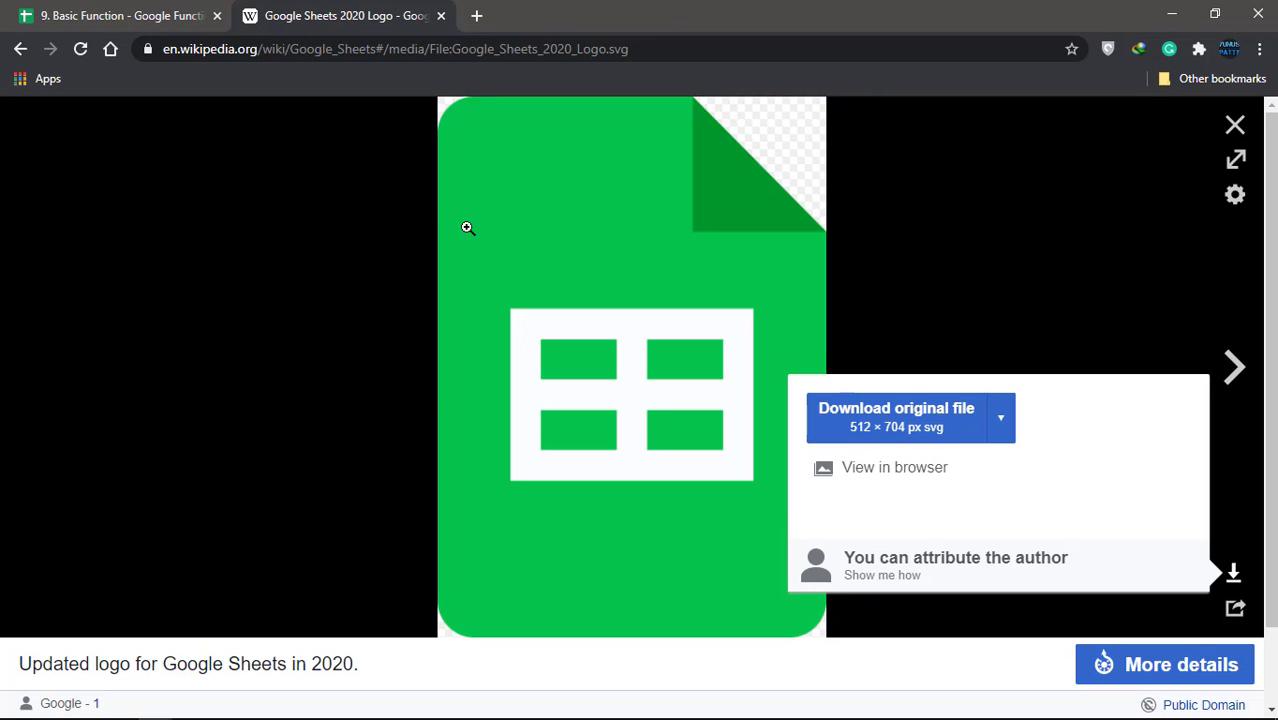
left_click(163, 12)
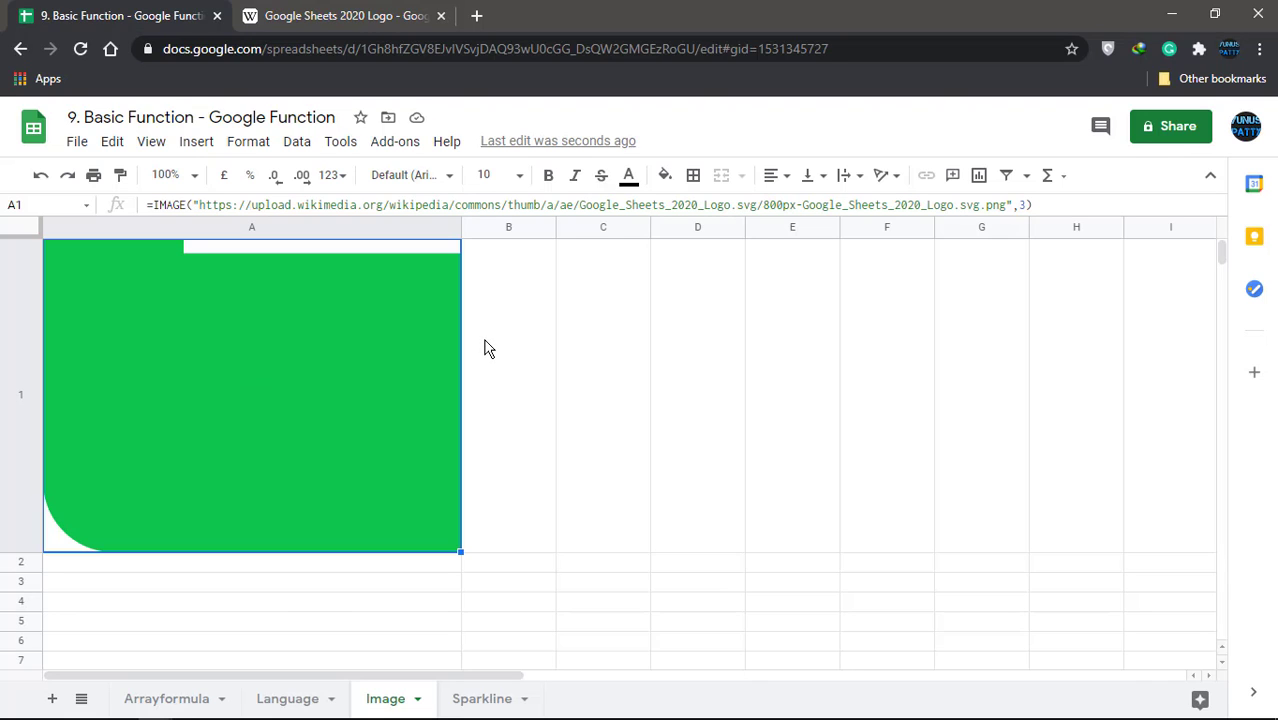
Step: Switch the IMAGE formula in A1 to mode 4 with a height of 600 and a width of 450
double_click(1022, 204)
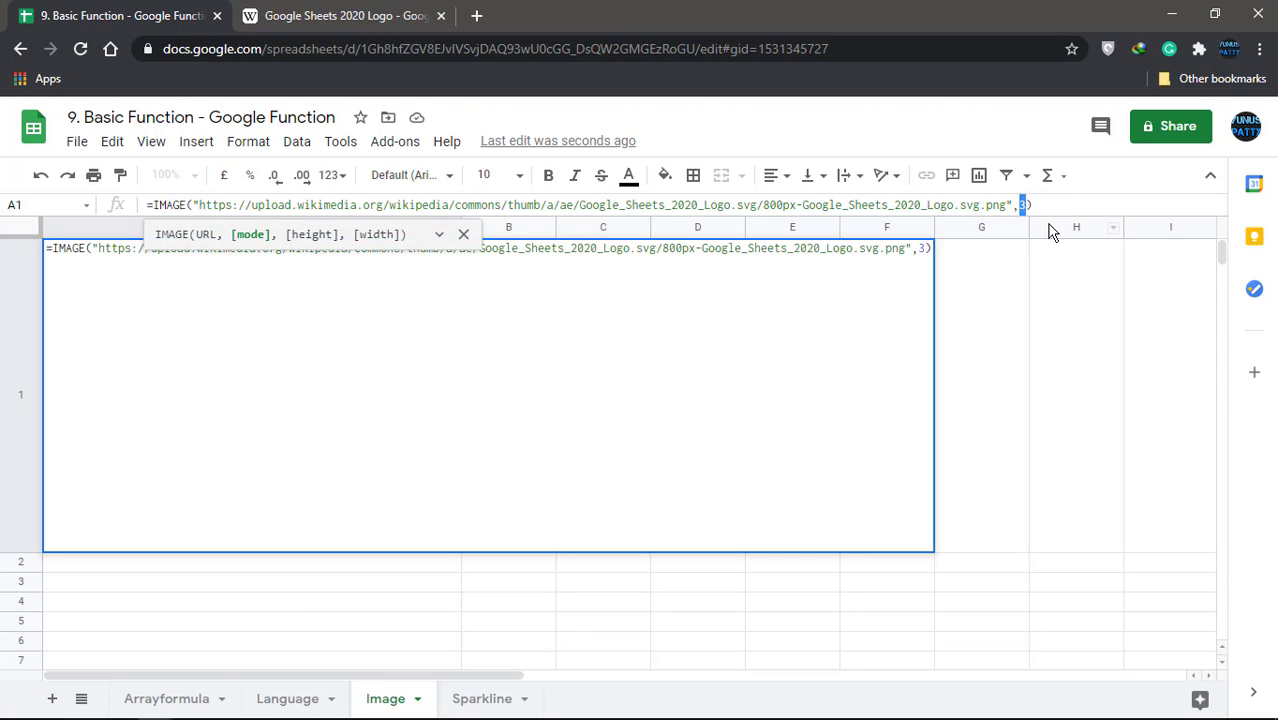
type("4,")
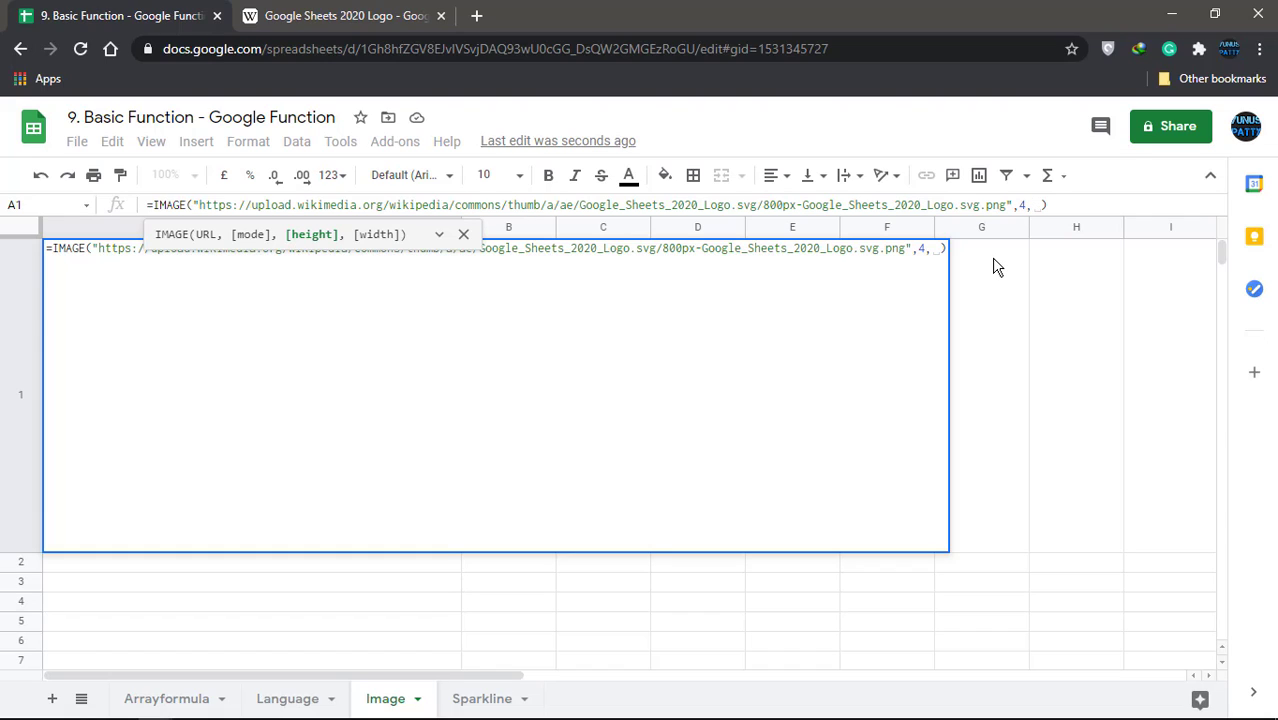
type("600")
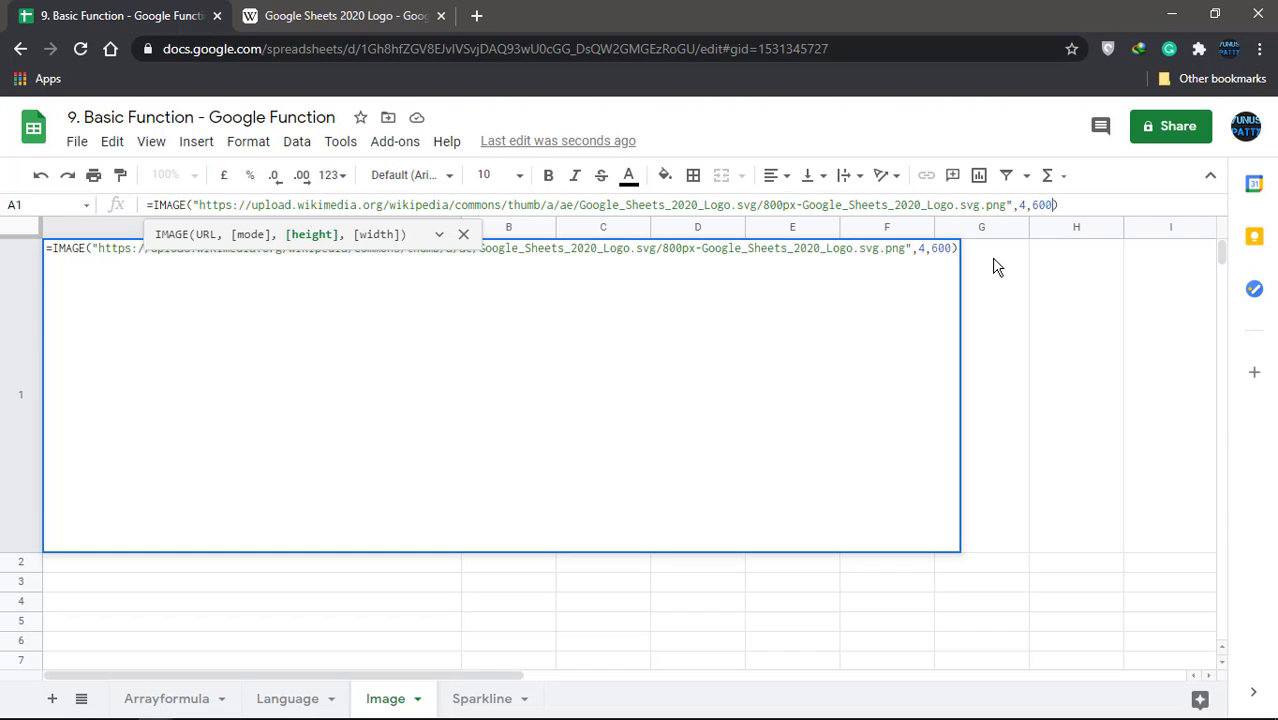
type(",")
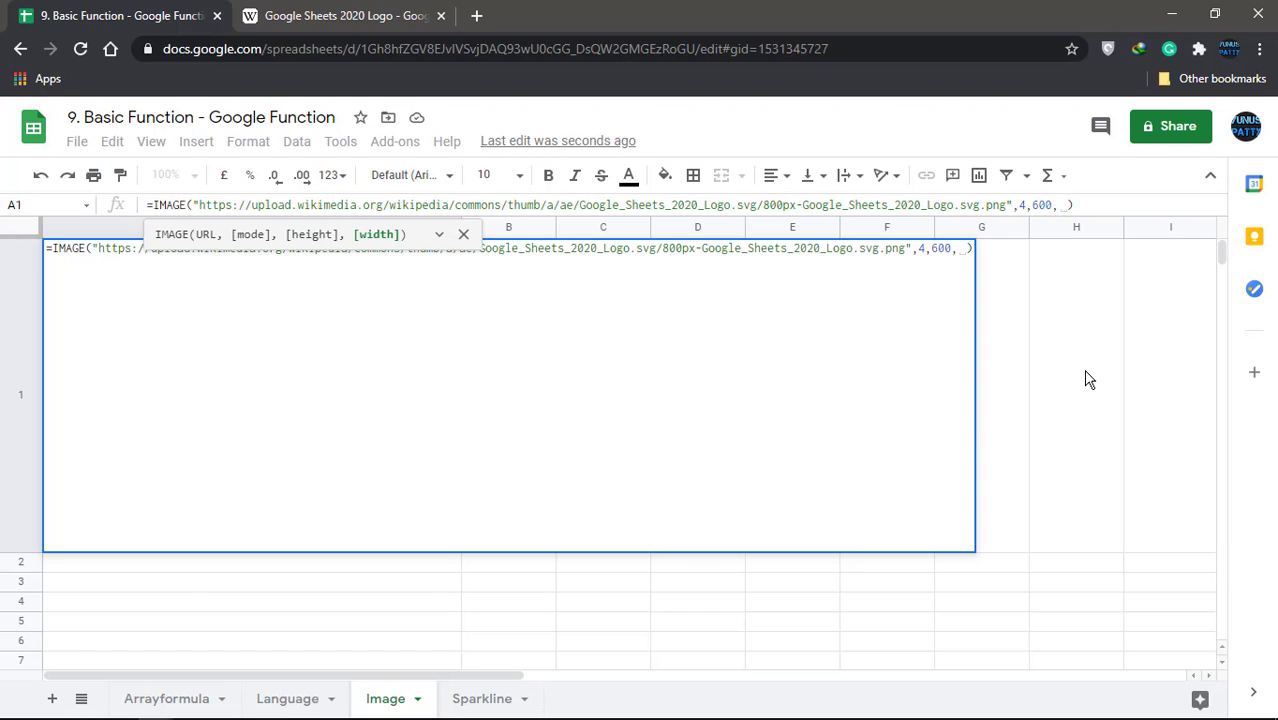
type("459")
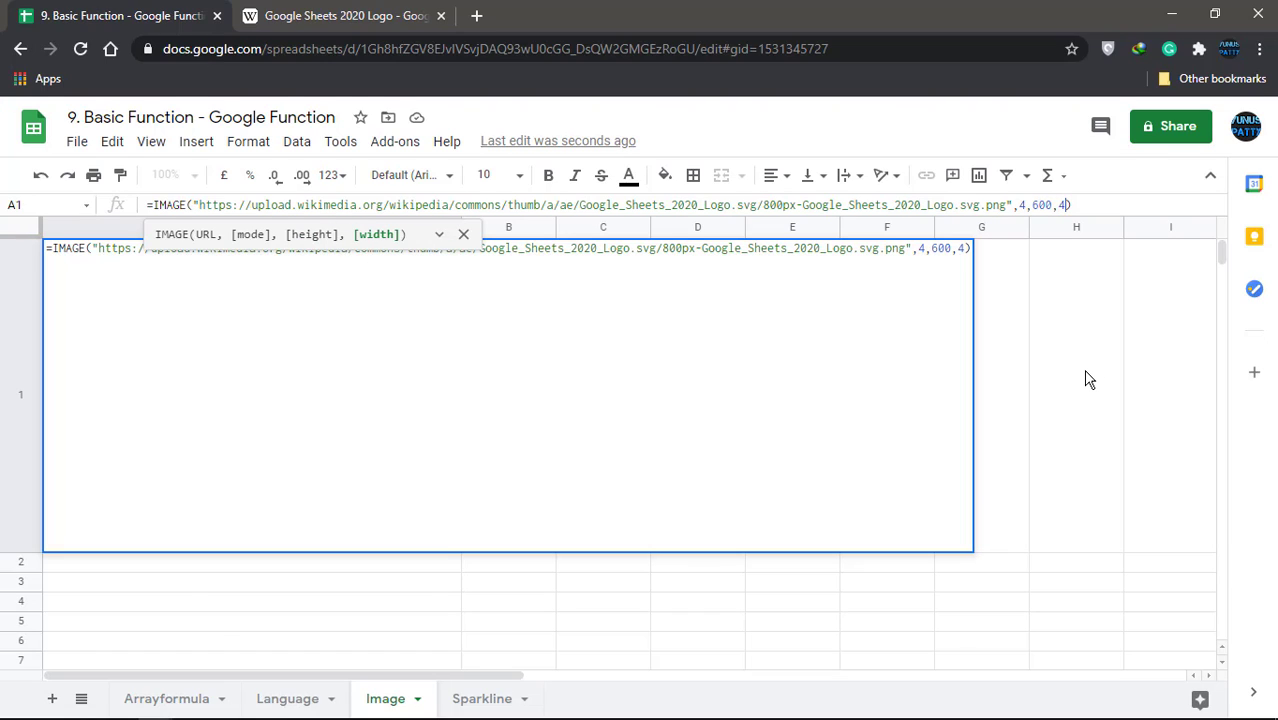
key("BackSpace")
type("0")
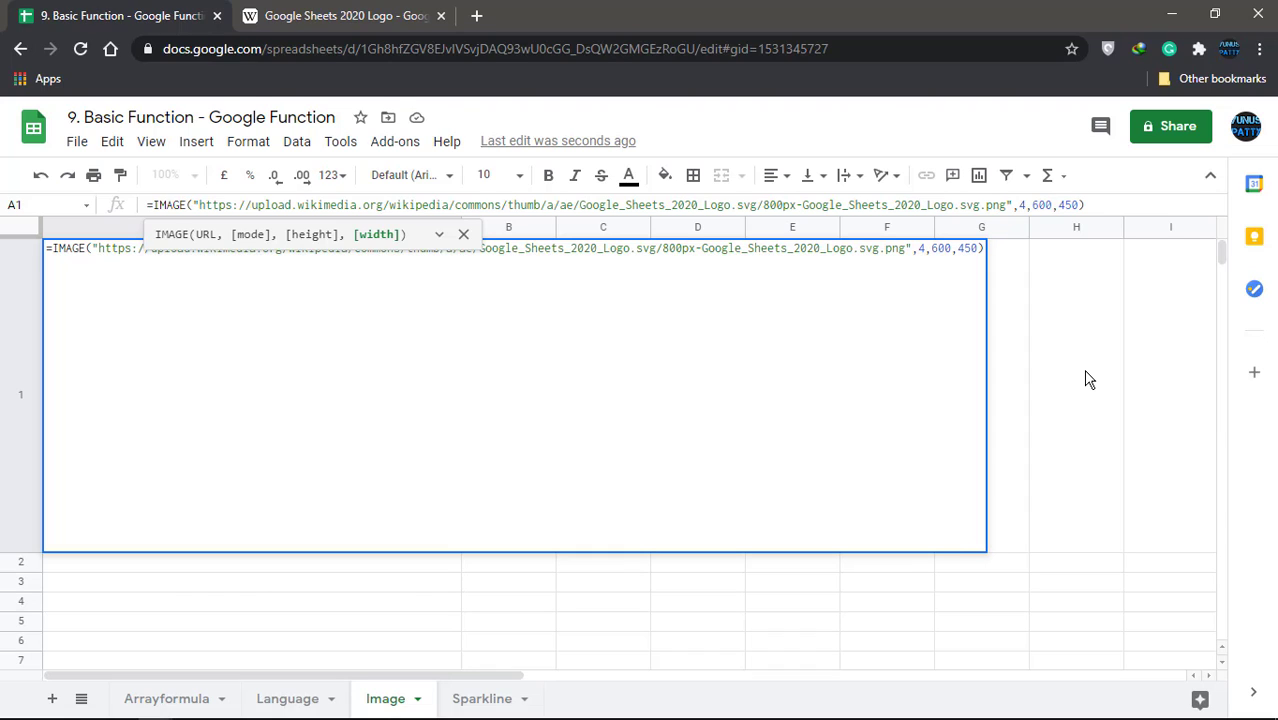
key("Return")
left_click(343, 331)
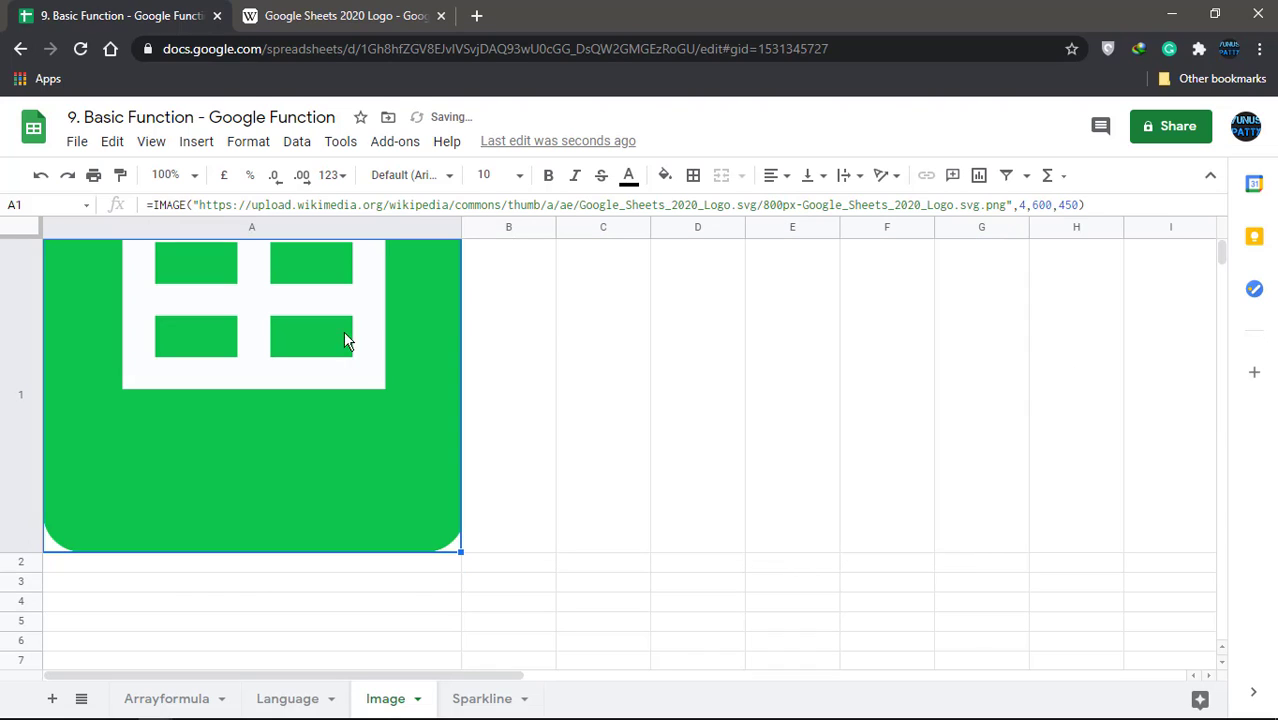
Step: Set the height to 300 and the width to 100 in the mode 4 IMAGE formula in A1
left_click(1036, 208)
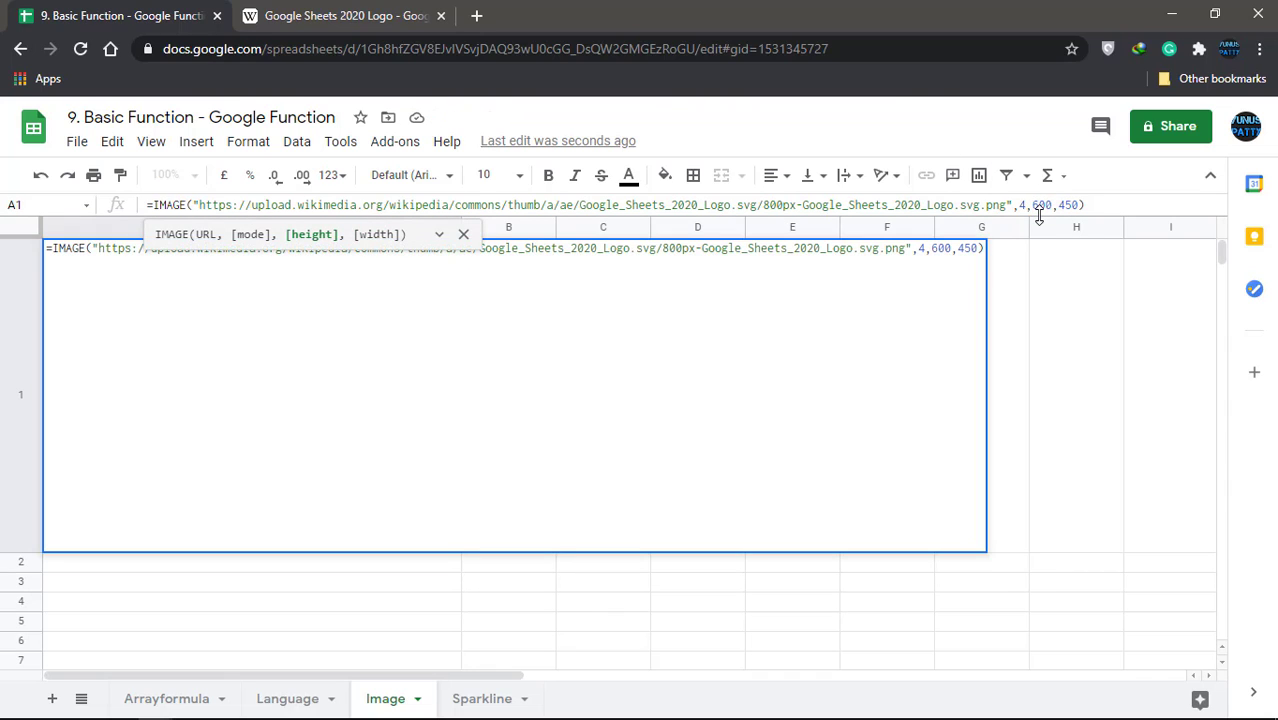
double_click(1039, 208)
type("300")
key("Right")
key("ctrl+shift+Right")
key("shift+Right")
key("shift+Right")
type("300")
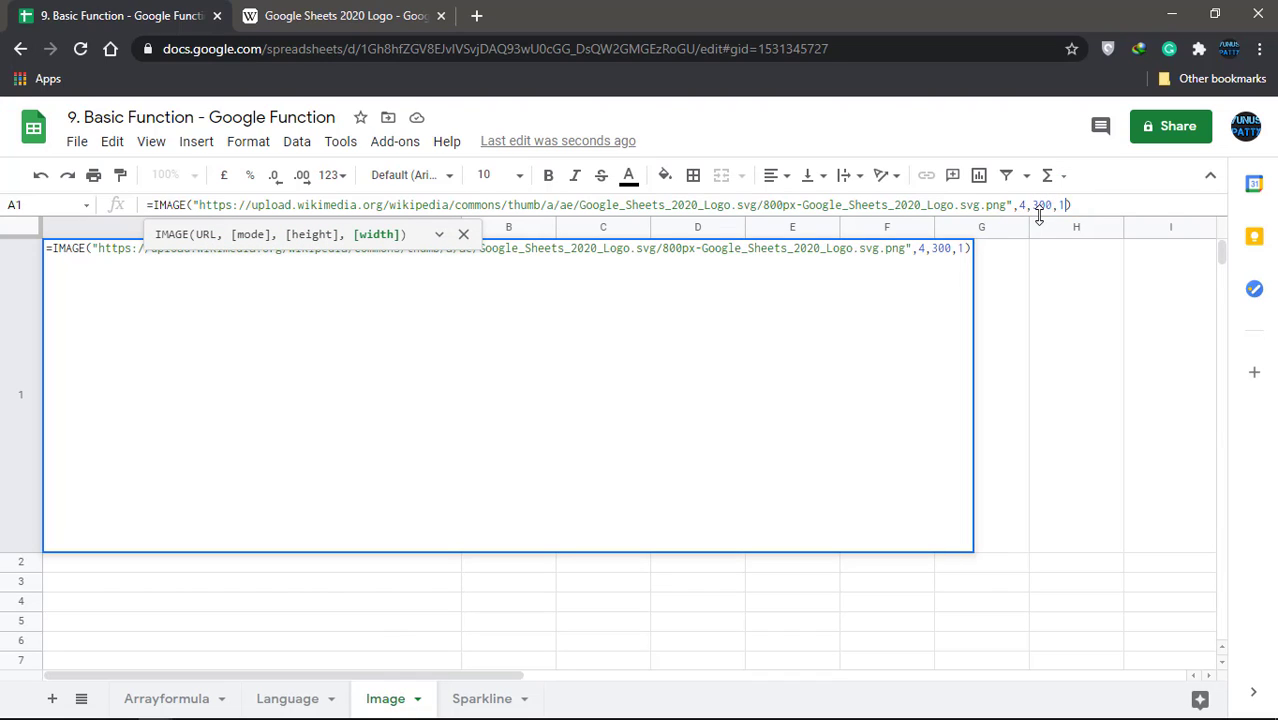
key("Return")
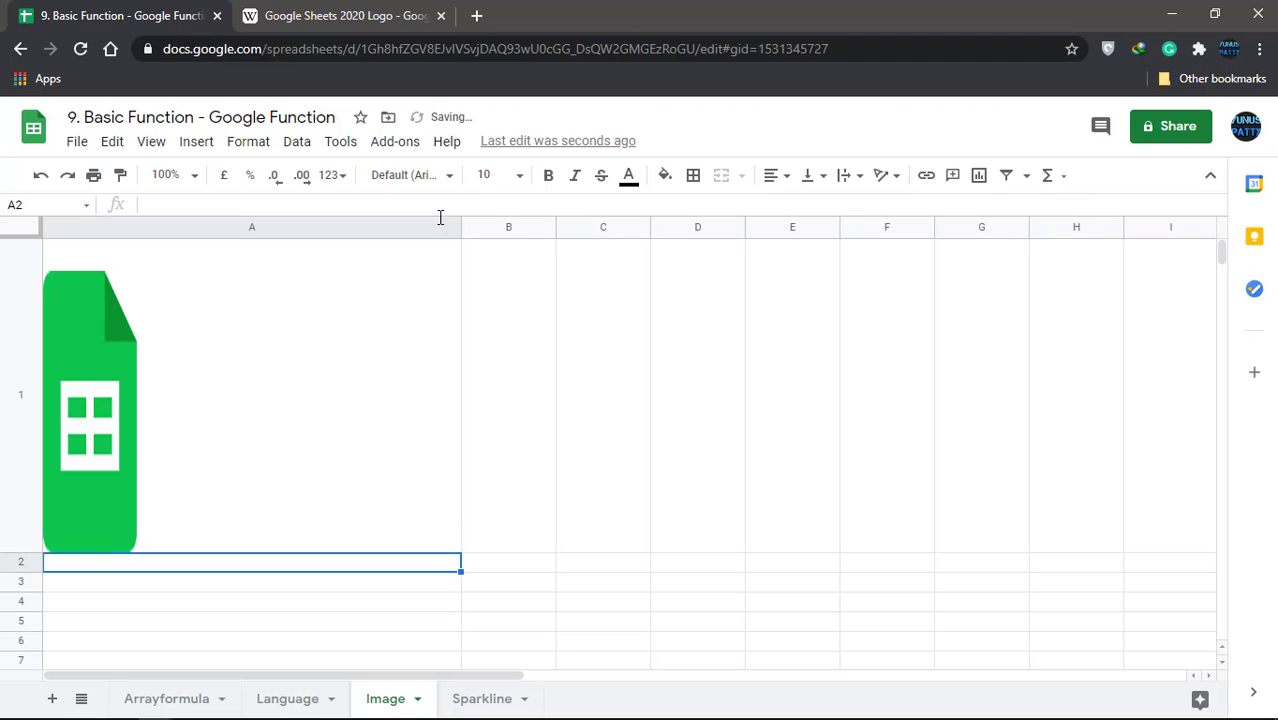
Step: Reduce the height of row 1 by about a fifth to test how the mode 4 logo responds to the cell size
left_click_drag(34, 550, 17, 481)
left_click(192, 332)
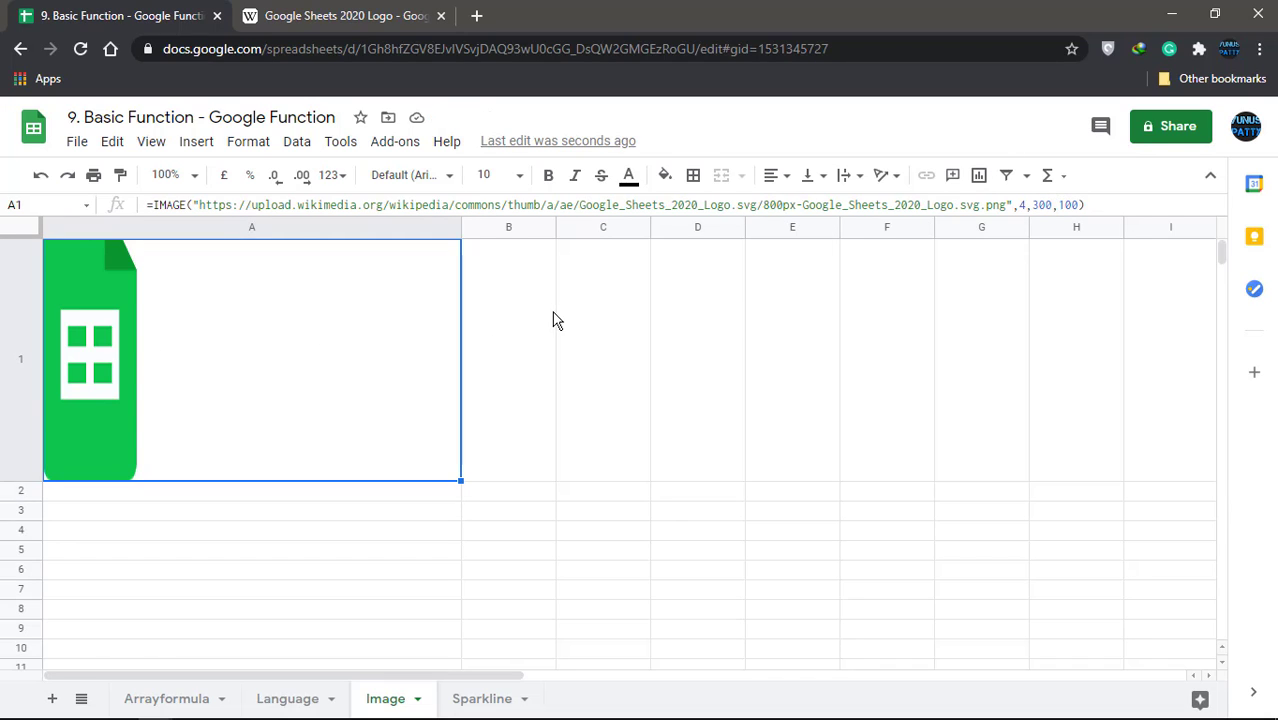
left_click(525, 320)
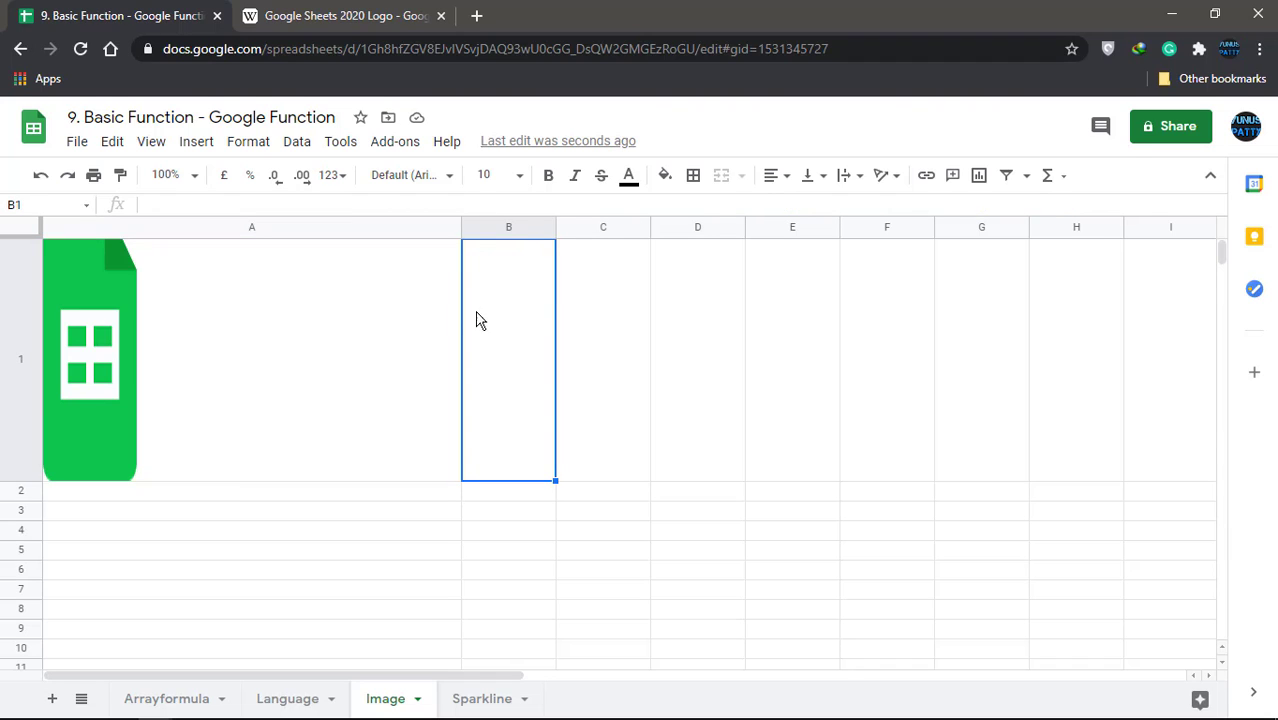
left_click(314, 322)
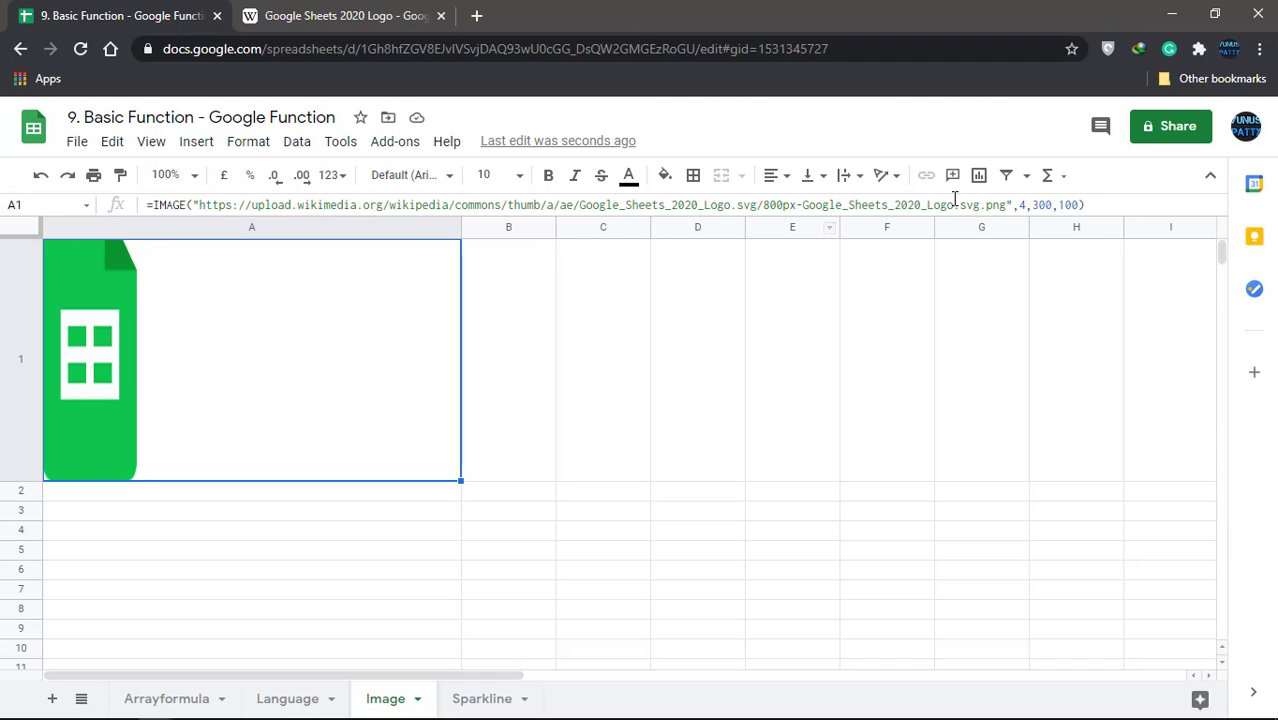
Step: Set the IMAGE formula in A1 to mode 1, without any height or width arguments
double_click(1022, 205)
key("shift+Right")
key("shift+Right")
key("shift+Right")
key("shift+Right")
key("shift+Right")
key("shift+Right")
key("shift+Right")
key("shift+Right")
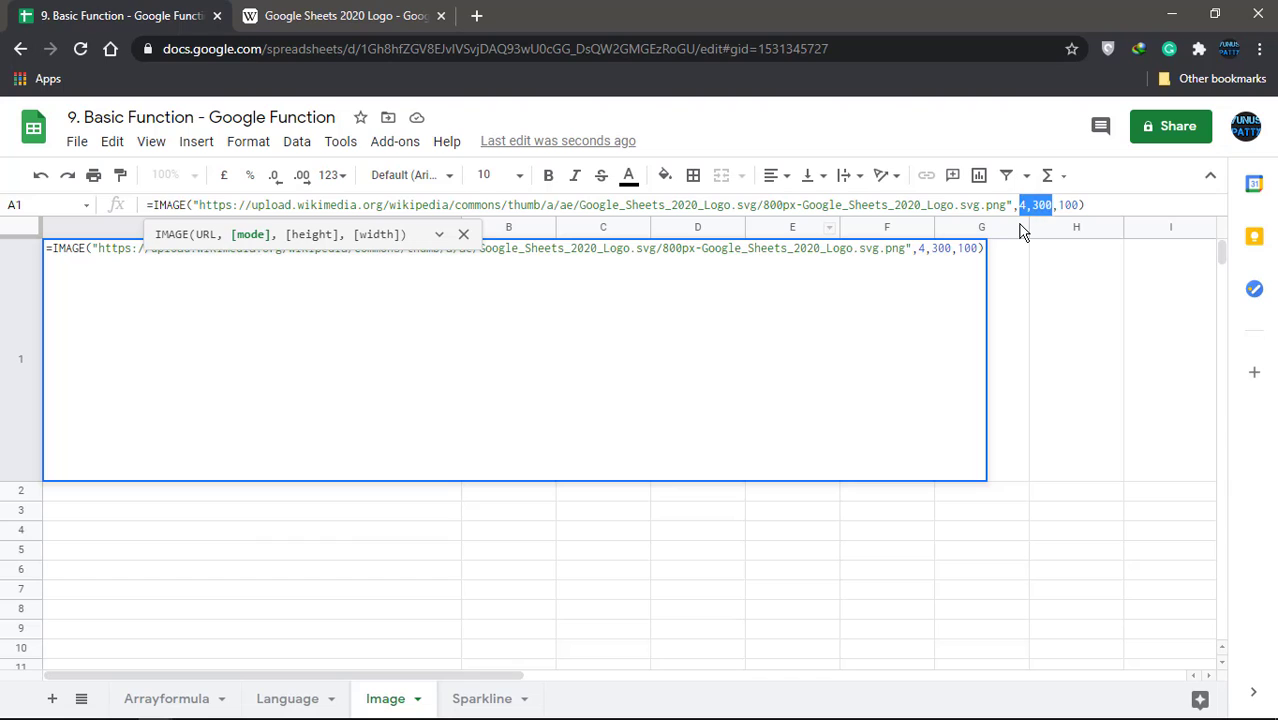
type("1")
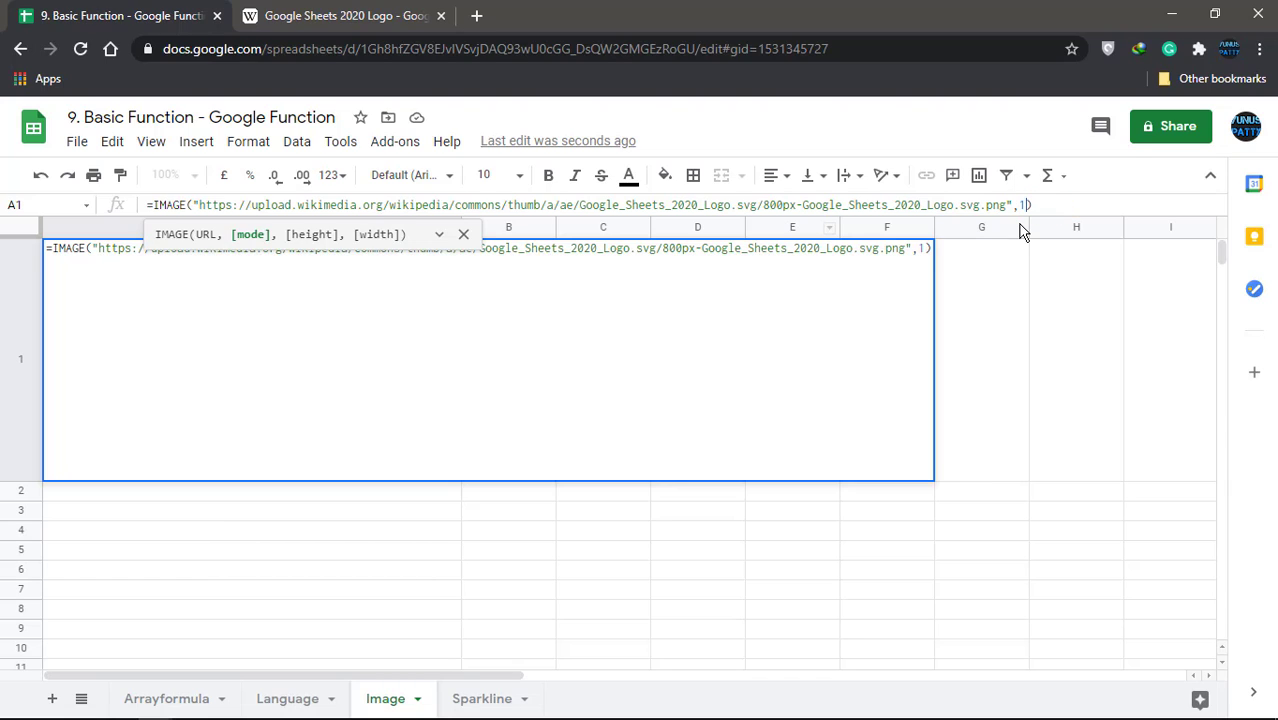
key("Return")
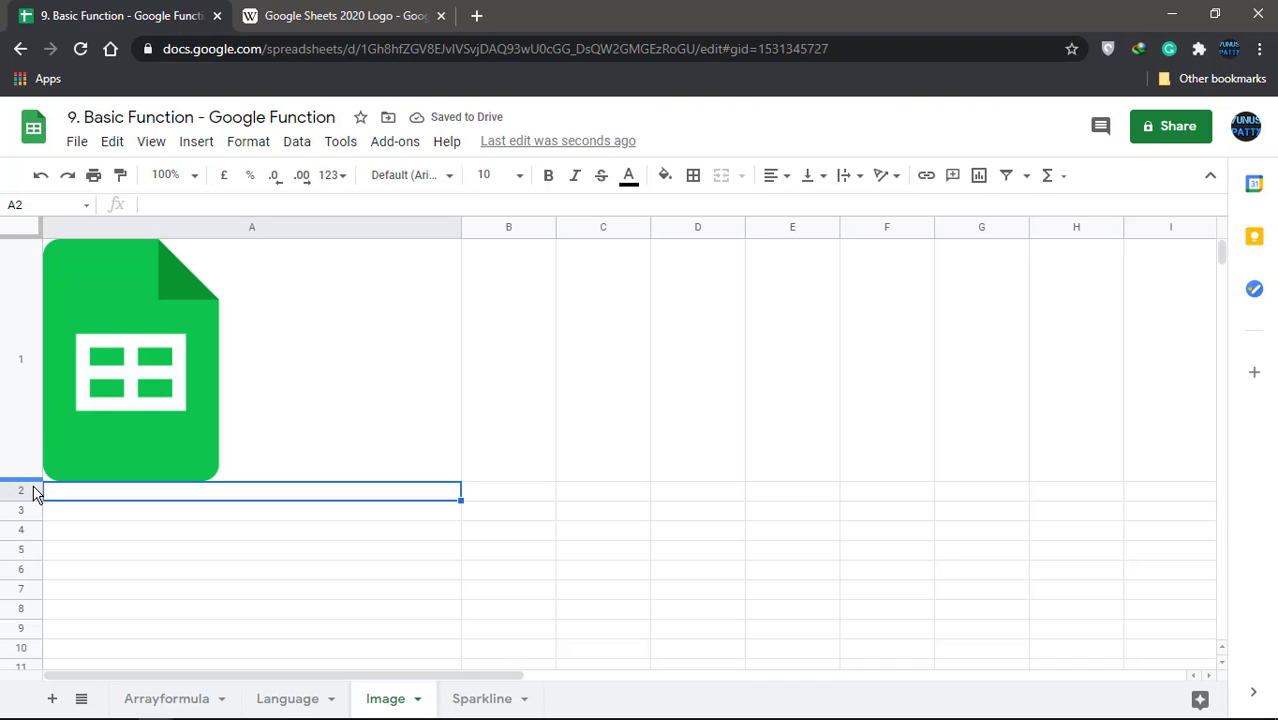
Step: Shorten row 1 by about a third and narrow column A to about half its width around the mode 1 logo
left_click_drag(34, 482, 37, 406)
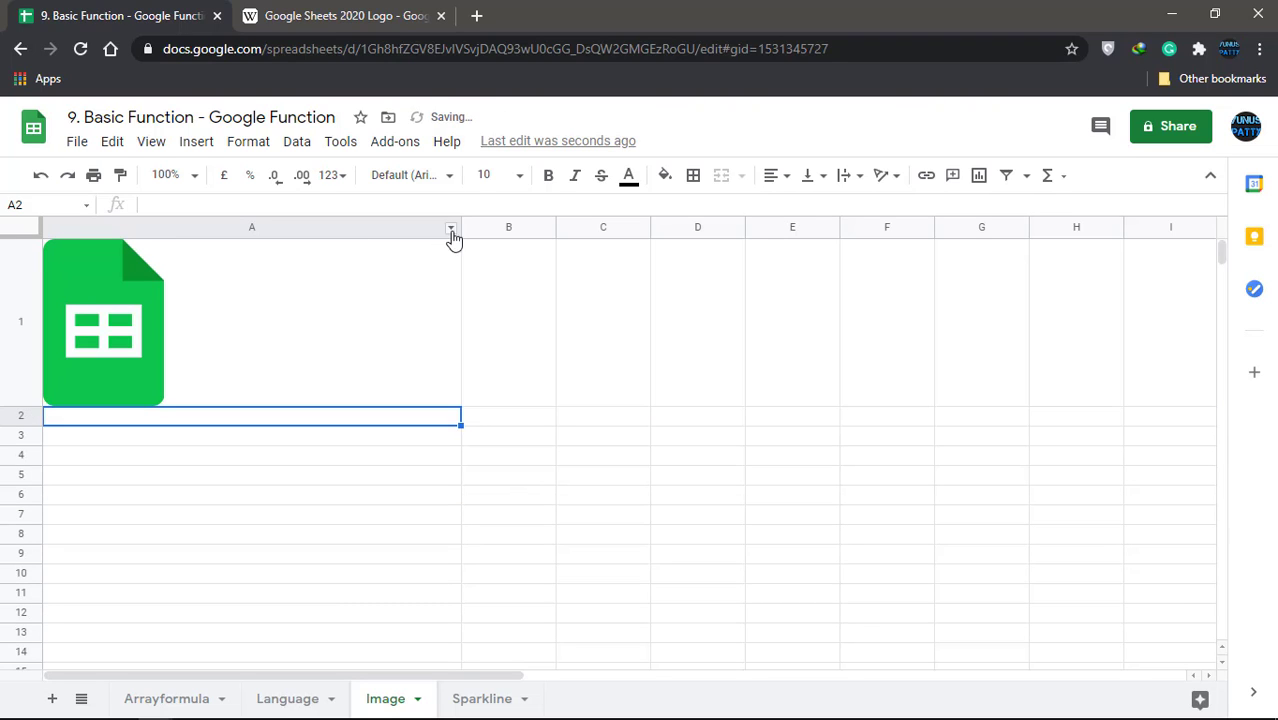
left_click_drag(463, 230, 243, 228)
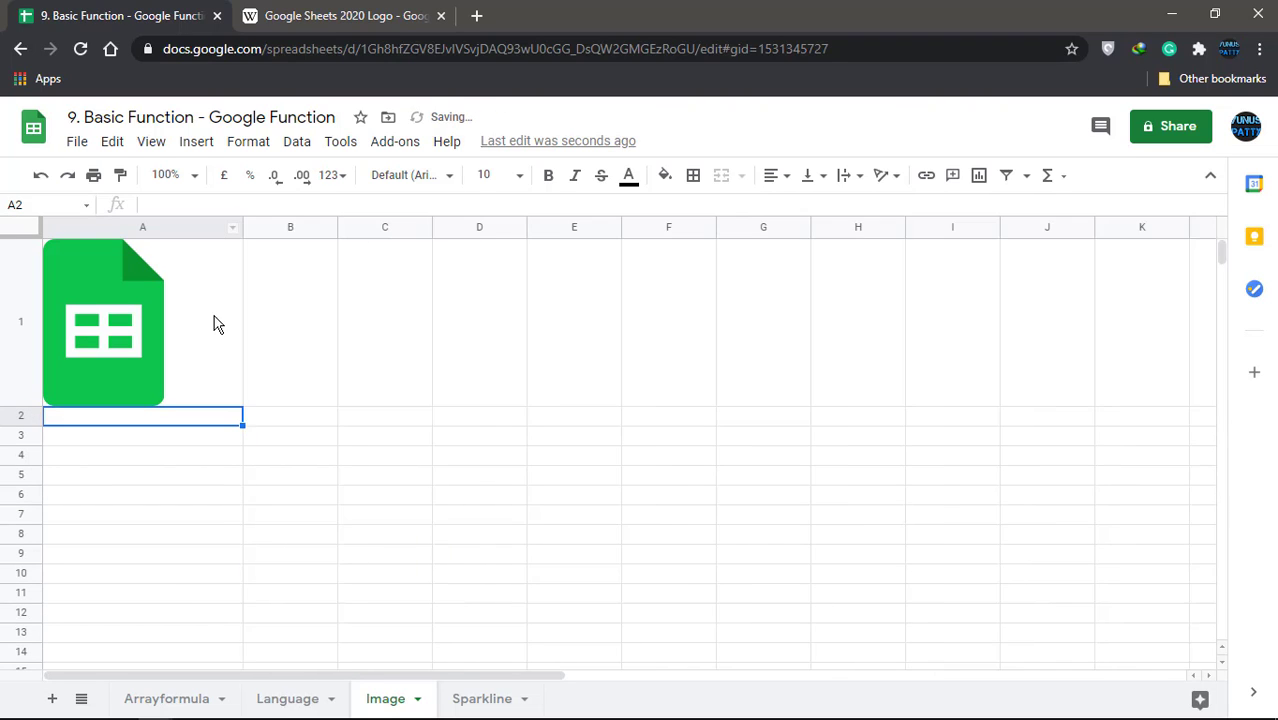
left_click(283, 304)
left_click(146, 313)
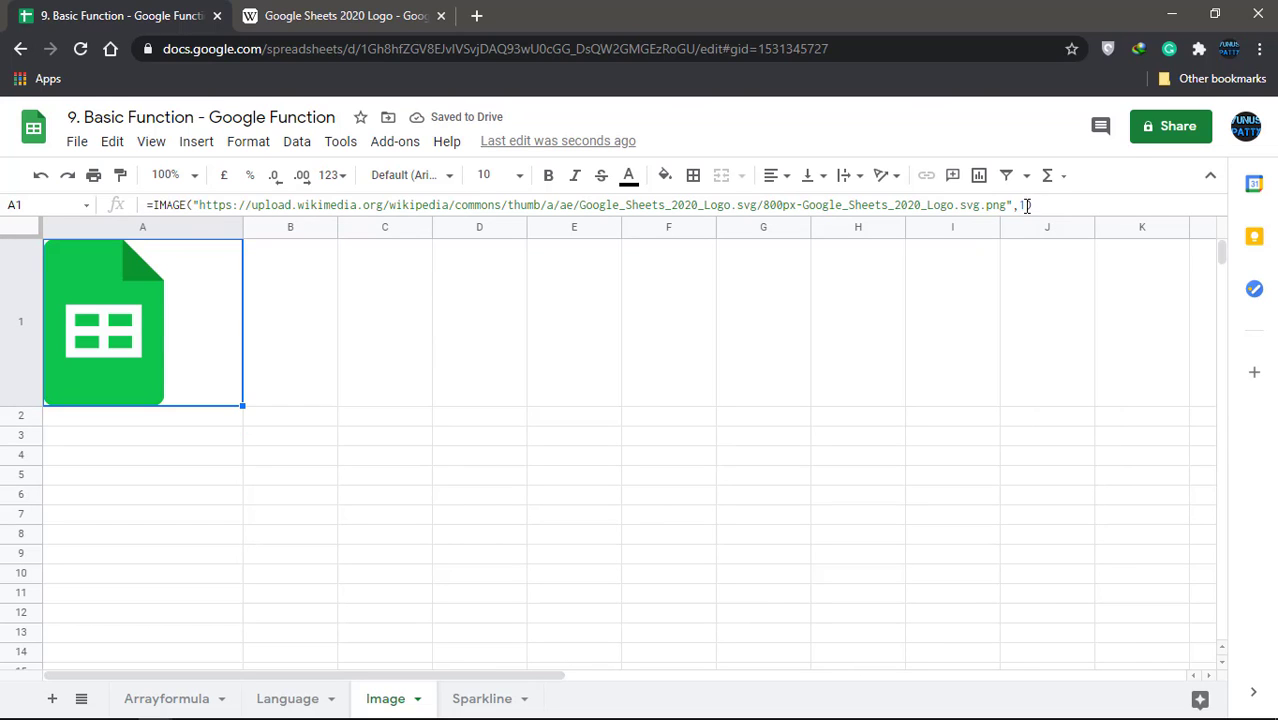
left_click(303, 330)
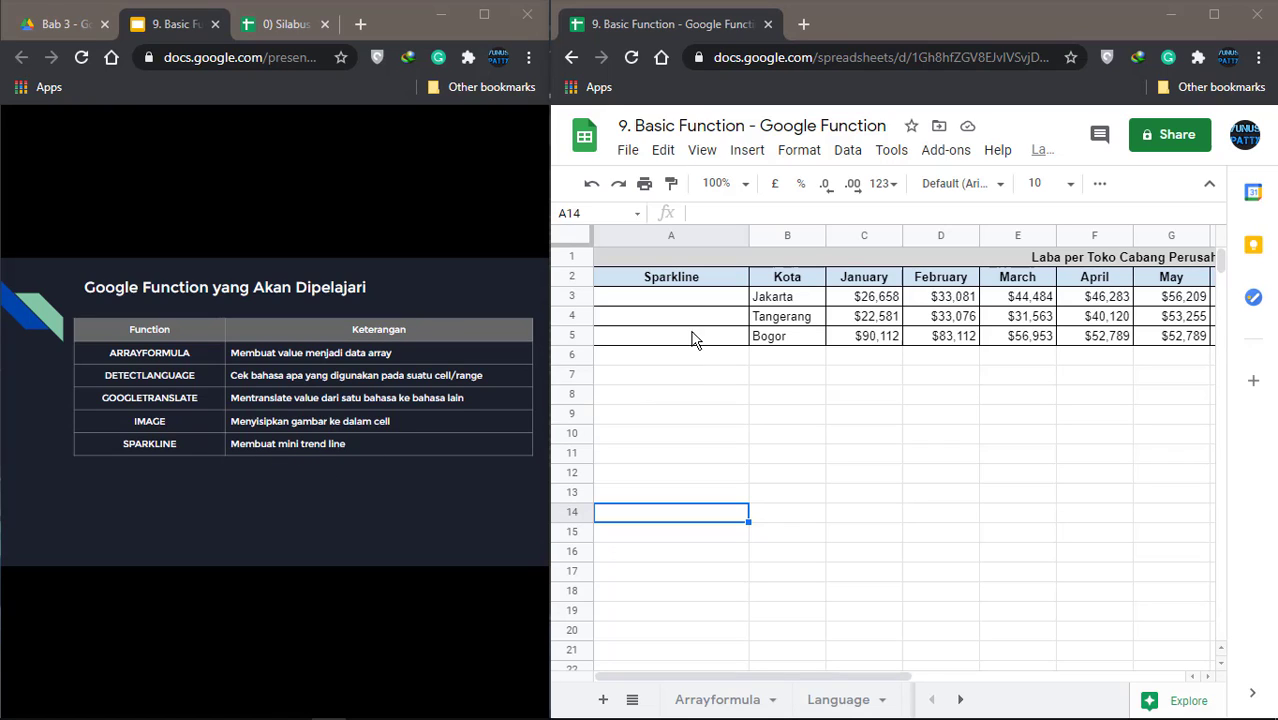
Step: Maximize the spreadsheet window to show the whole branch profit table through December
left_click(681, 303)
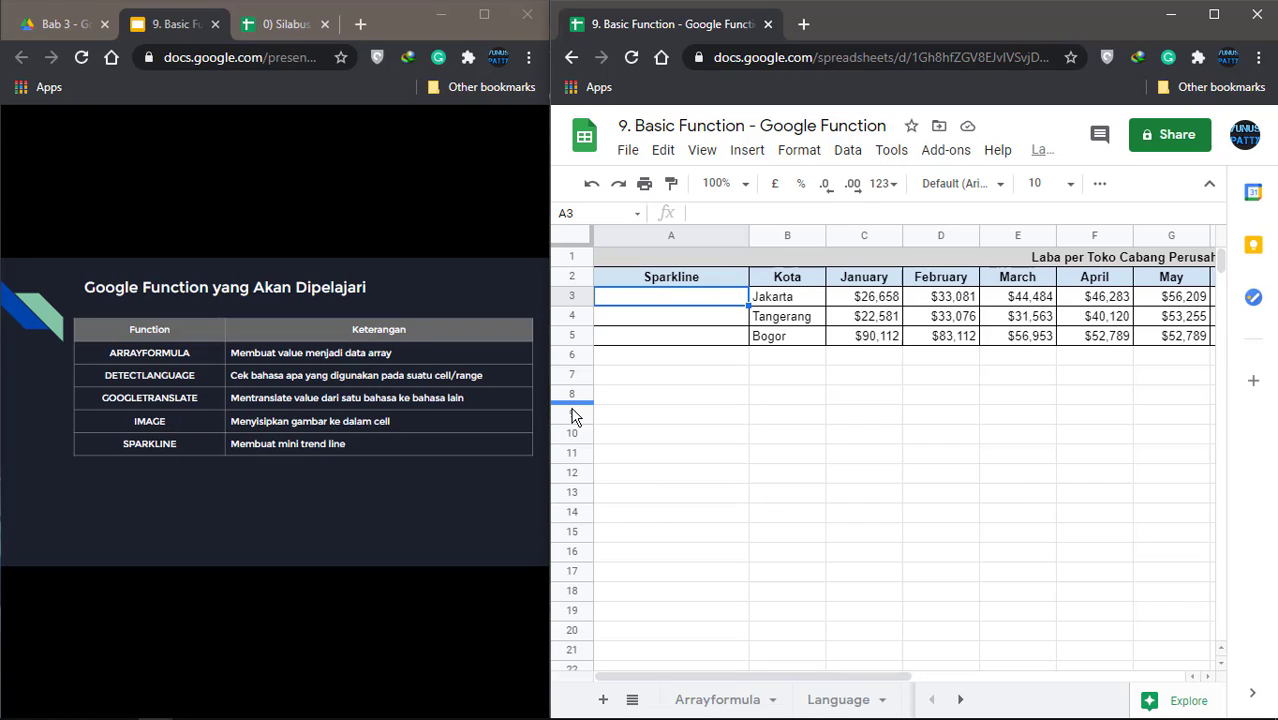
left_click(672, 320)
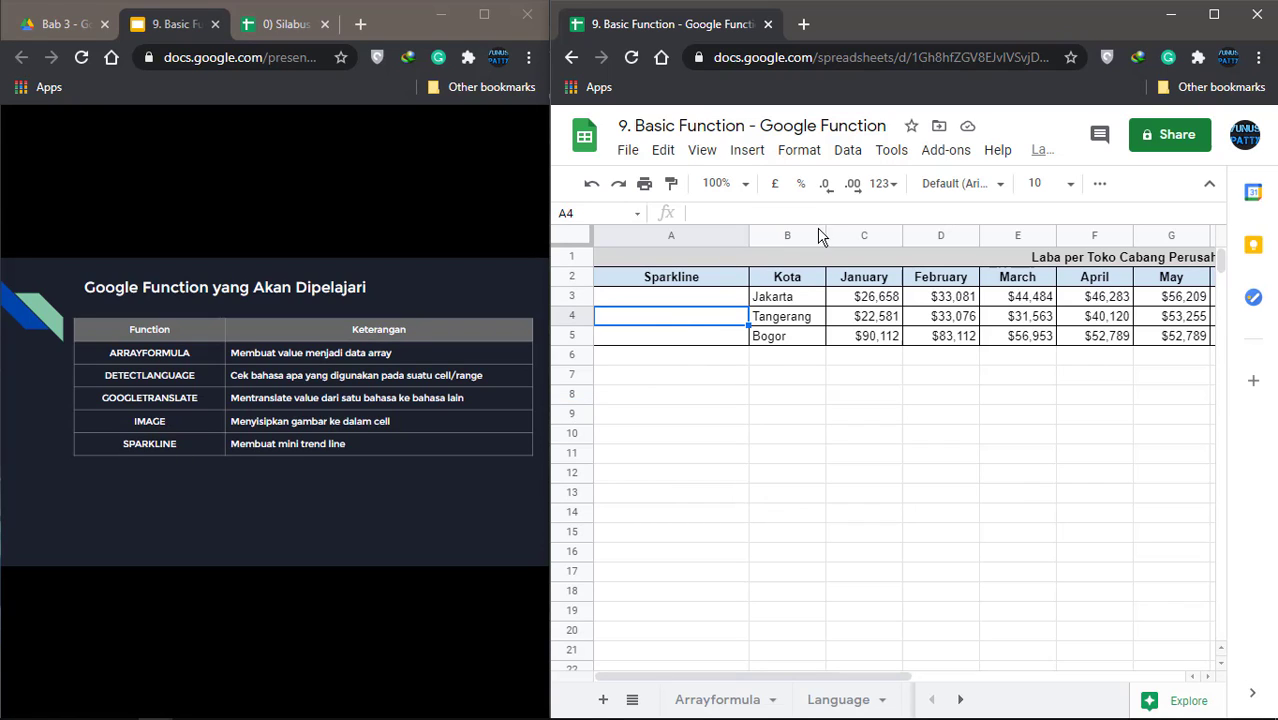
left_click(1213, 14)
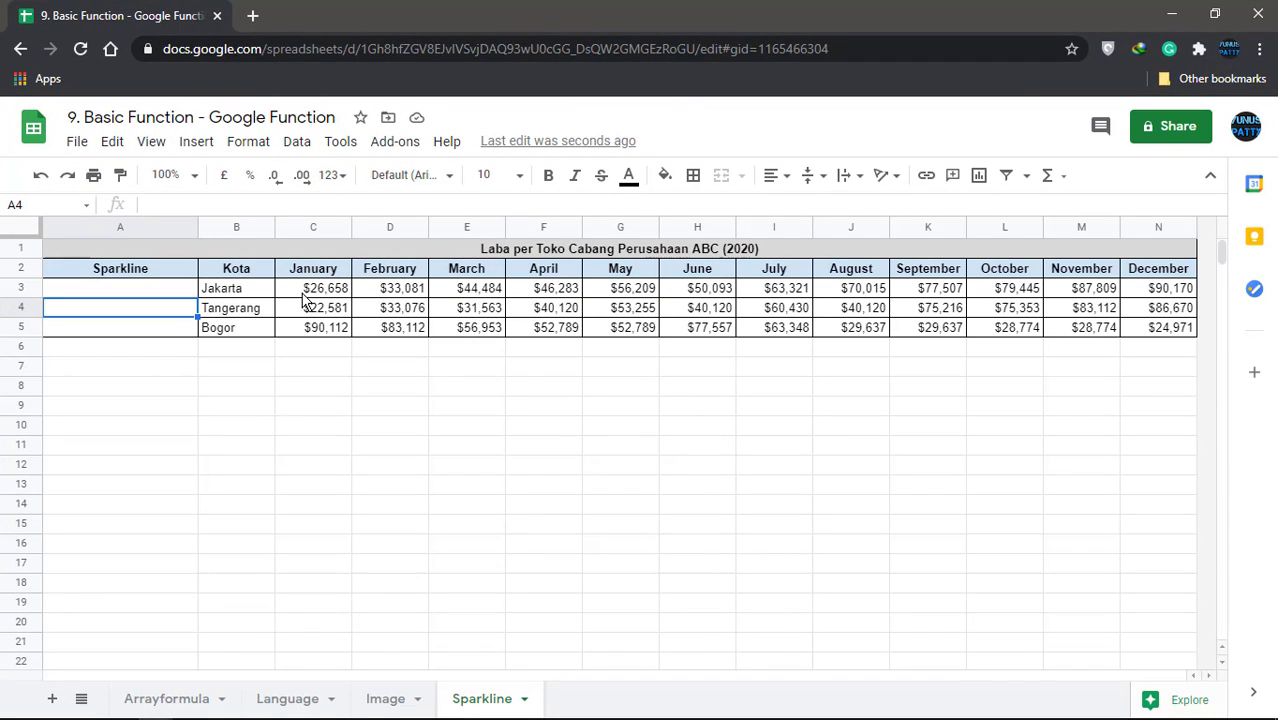
Step: Examine the January to December profit figures of the Jakarta, Tangerang and Bogor branches
left_click(247, 294)
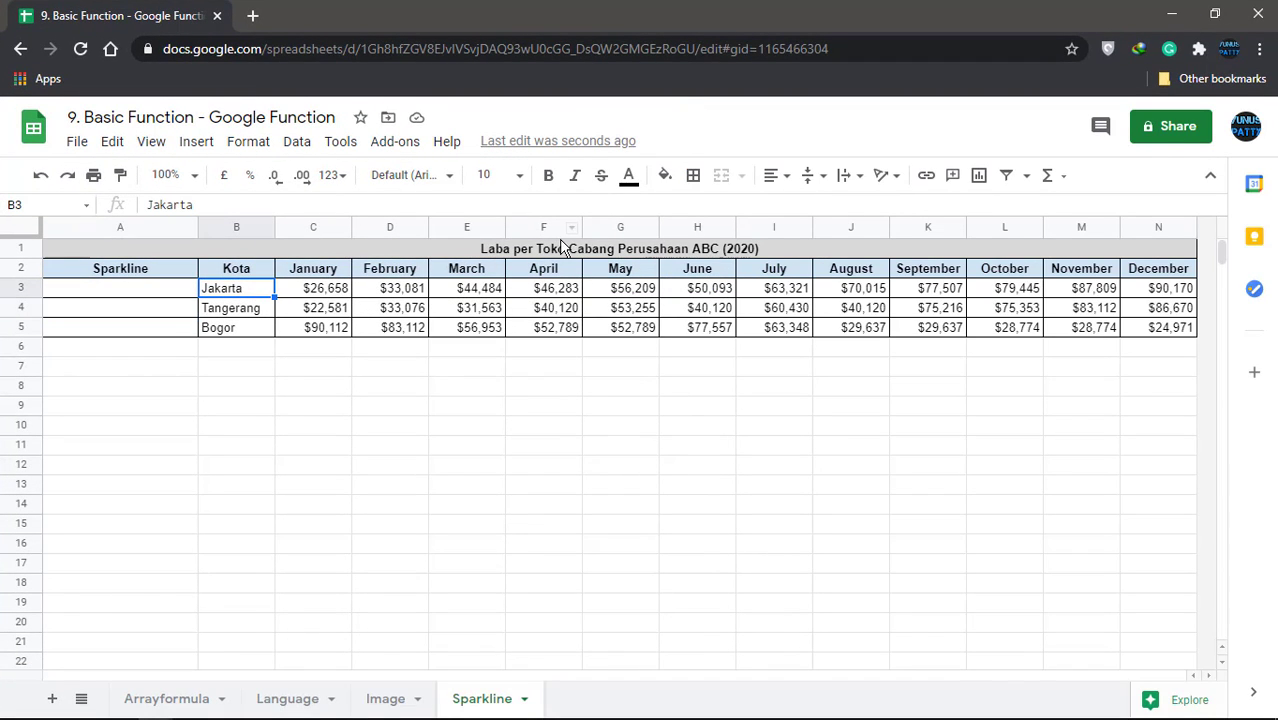
left_click(309, 293)
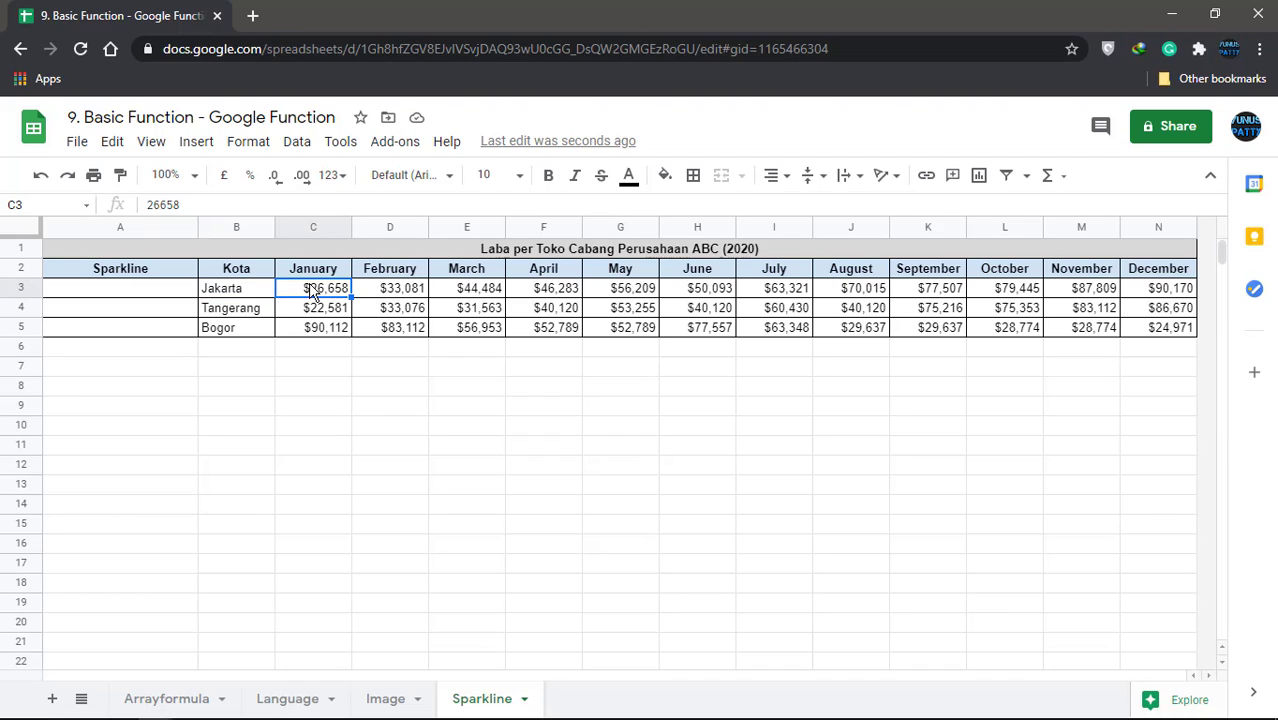
left_click(255, 297)
left_click(323, 296)
left_click(1142, 293)
left_click(258, 313)
left_click(305, 313)
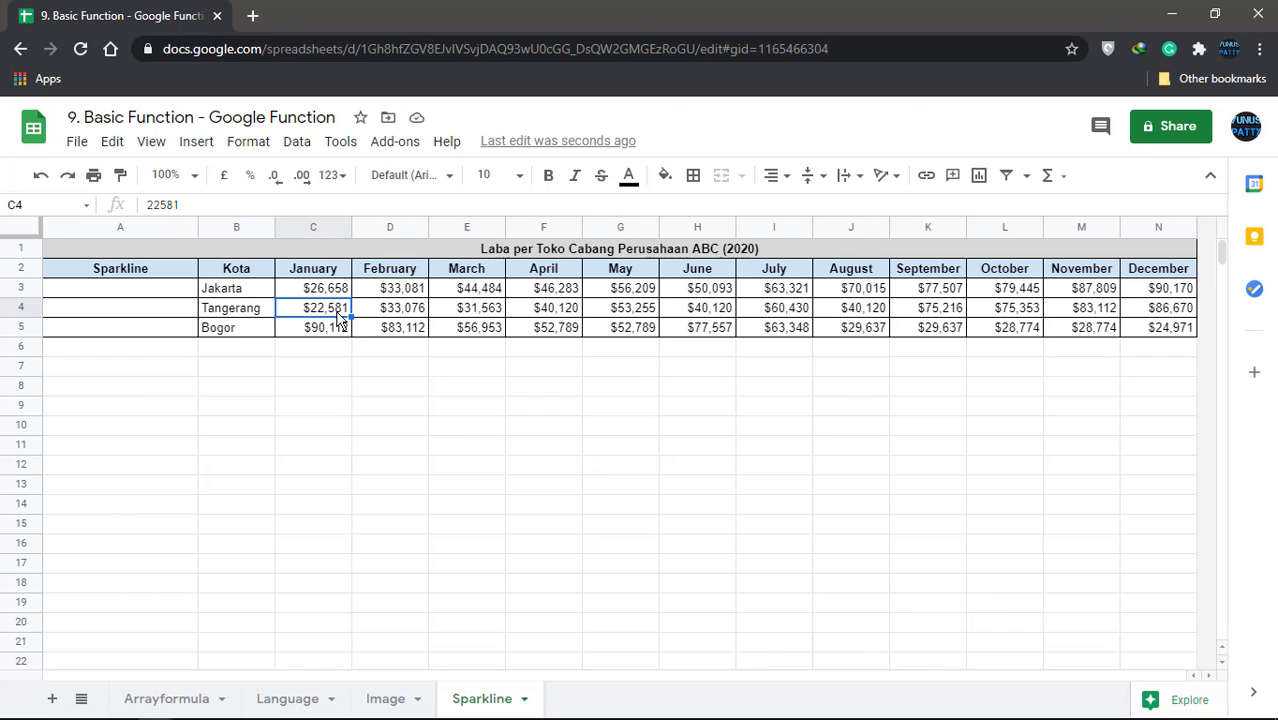
left_click(1190, 309)
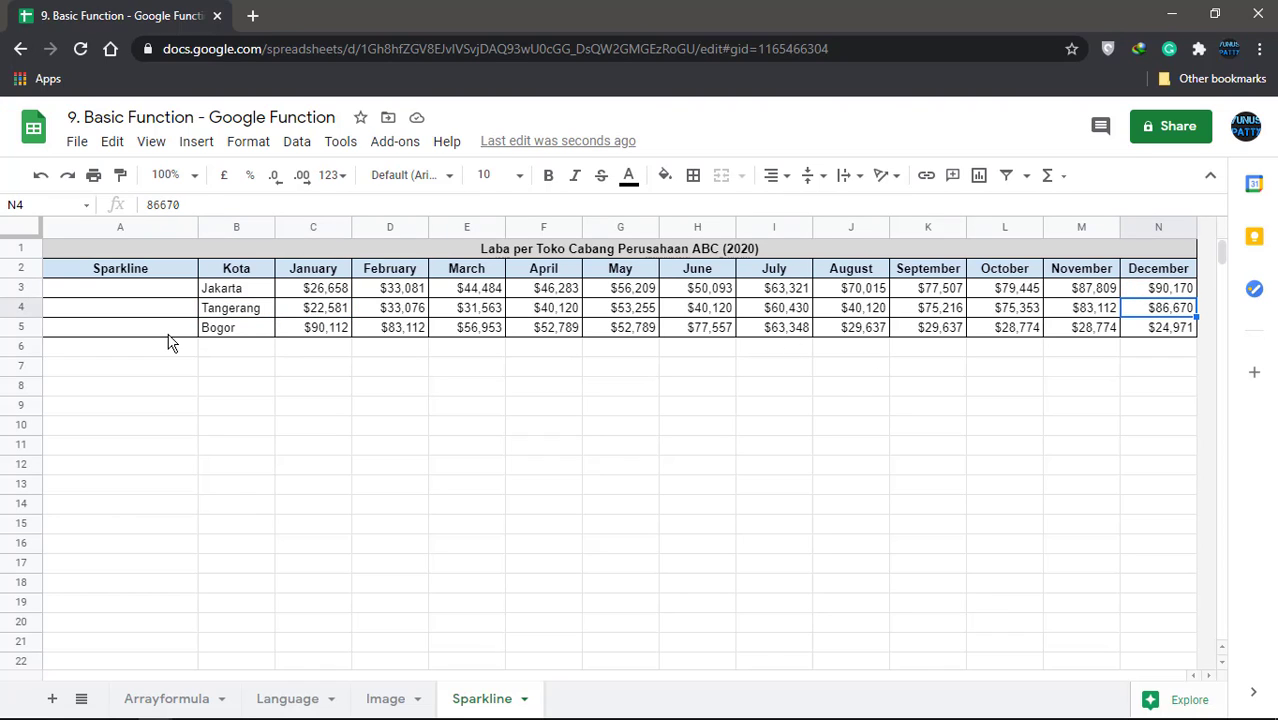
left_click(226, 337)
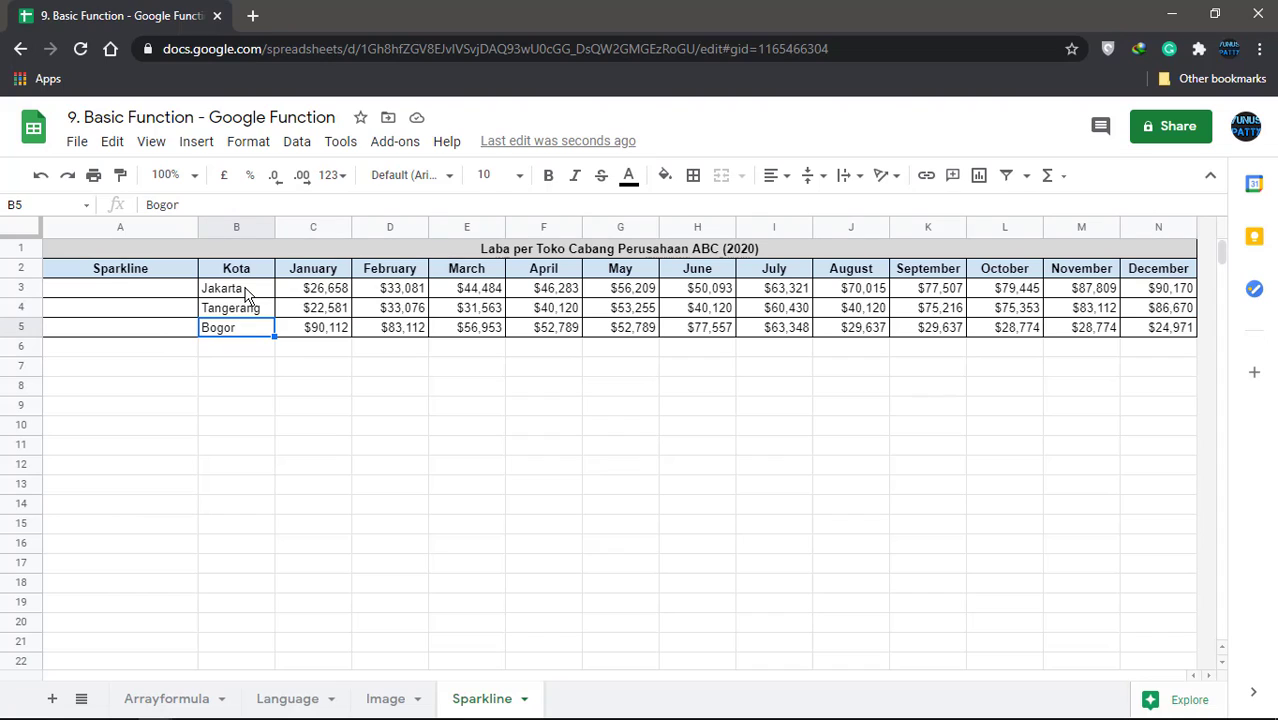
left_click(247, 292)
left_click(247, 314)
left_click(247, 330)
Step: Enter =SPARKLINE(C3:N3) in A3 for the Jakarta branch and fill the formula down to A5
left_click(158, 293)
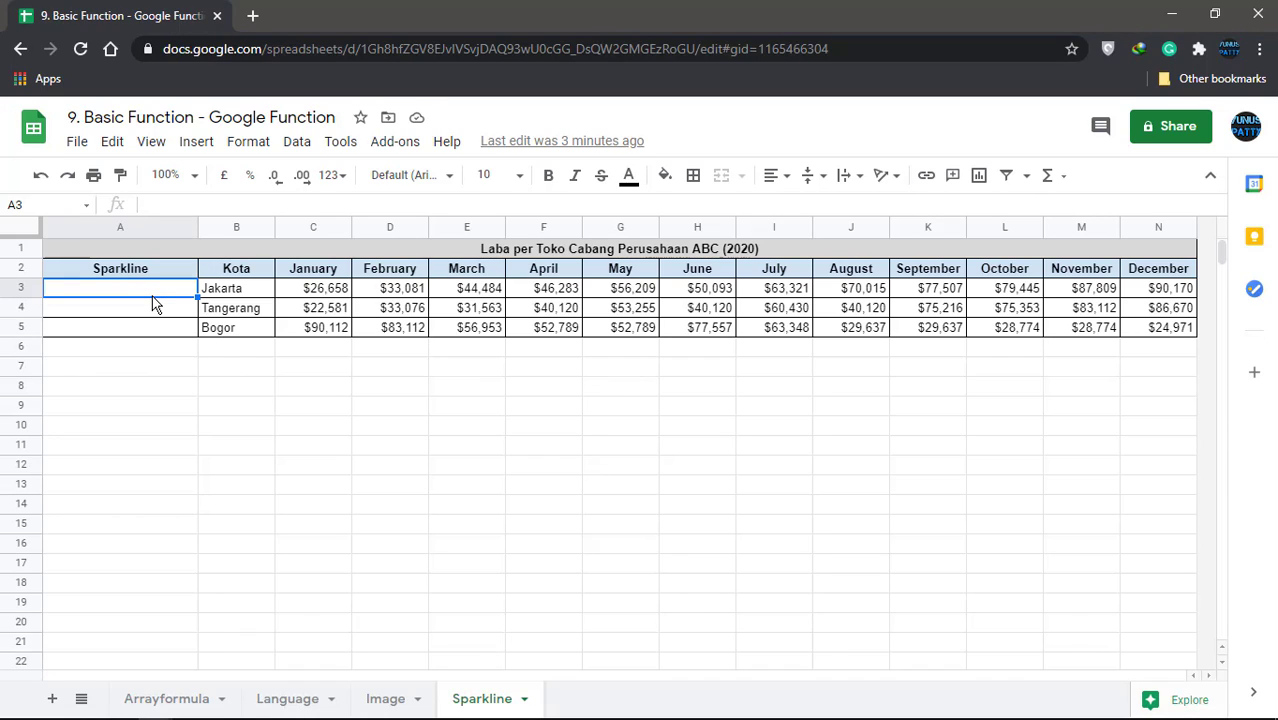
type("=SPAR")
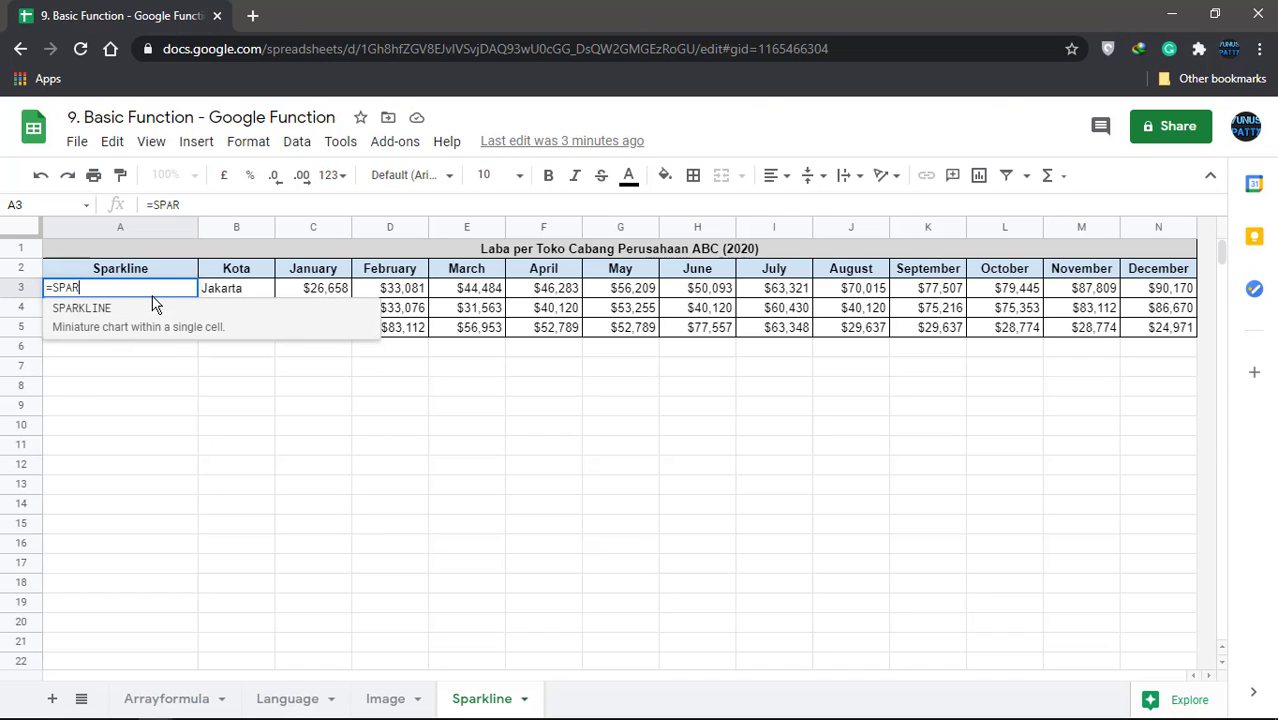
left_click(170, 330)
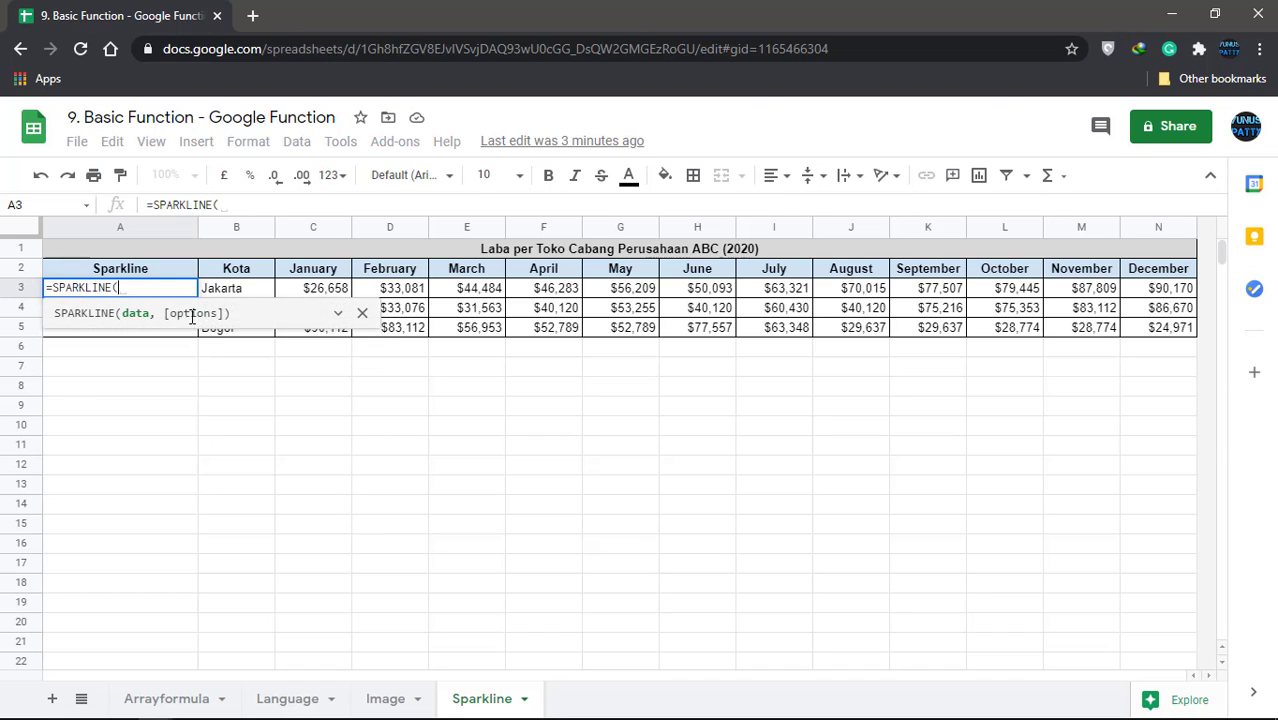
left_click(300, 293)
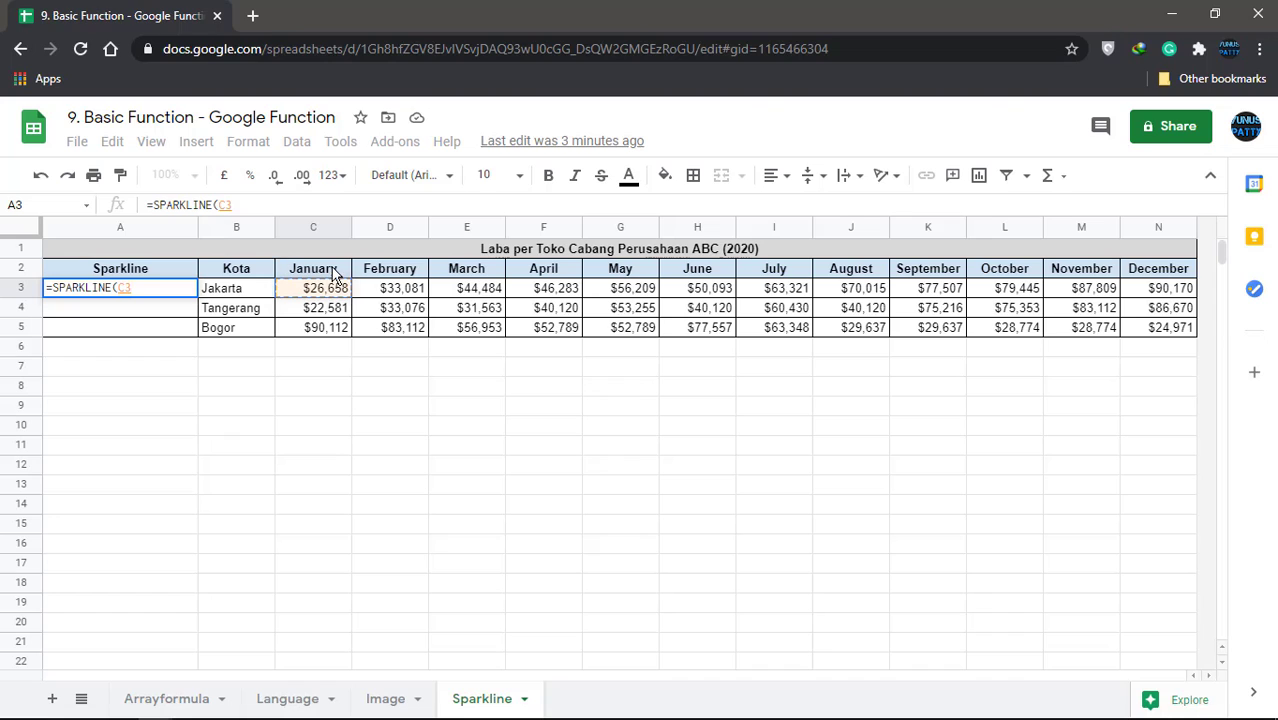
left_click(1170, 292, "shift")
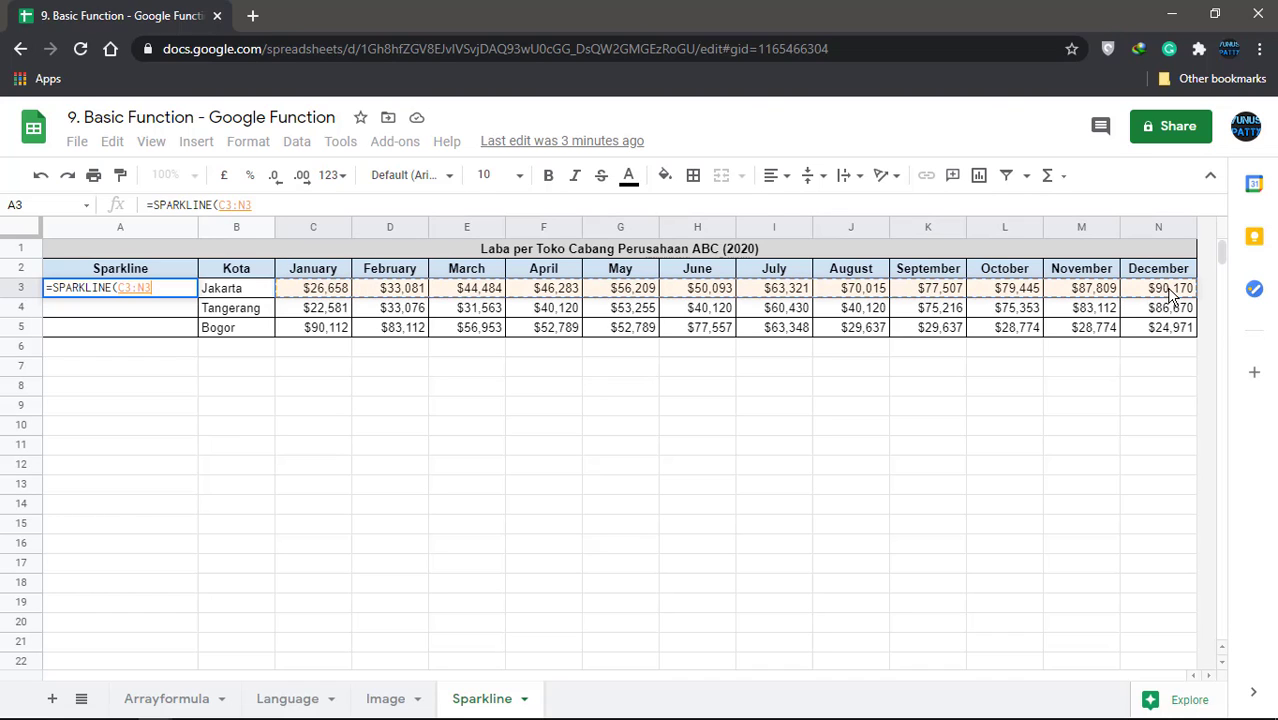
key("Return")
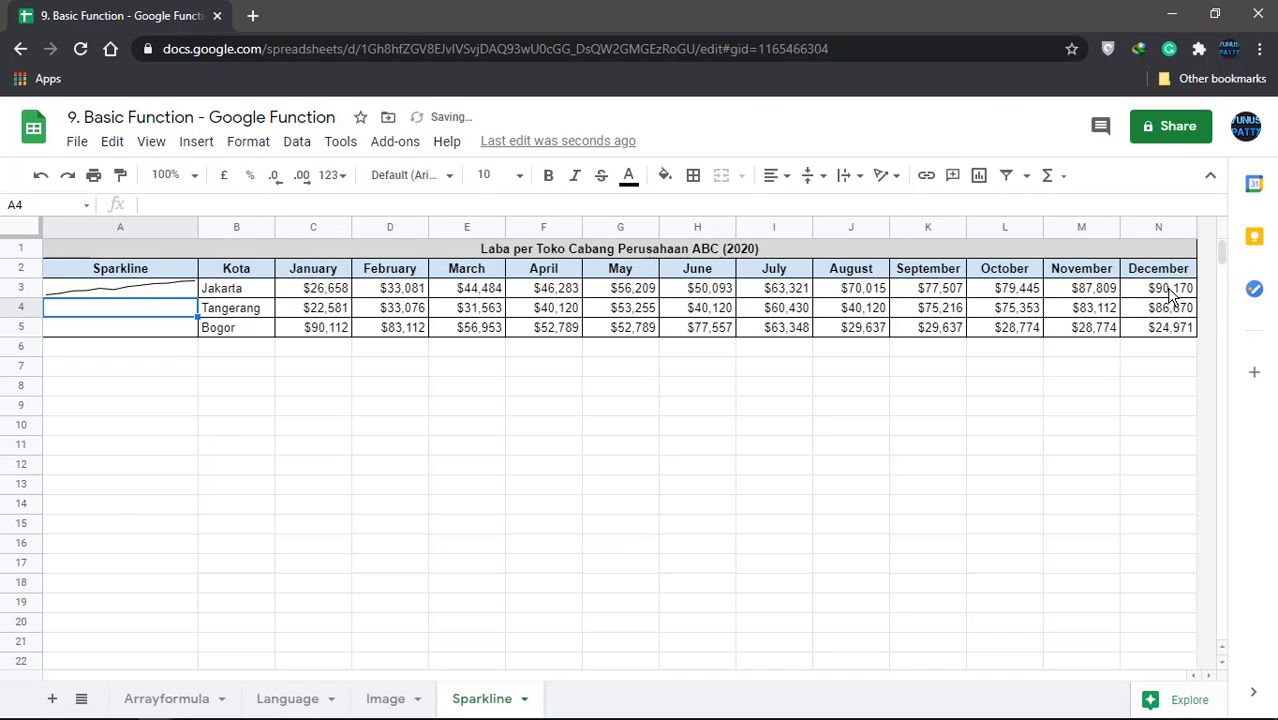
left_click(160, 291)
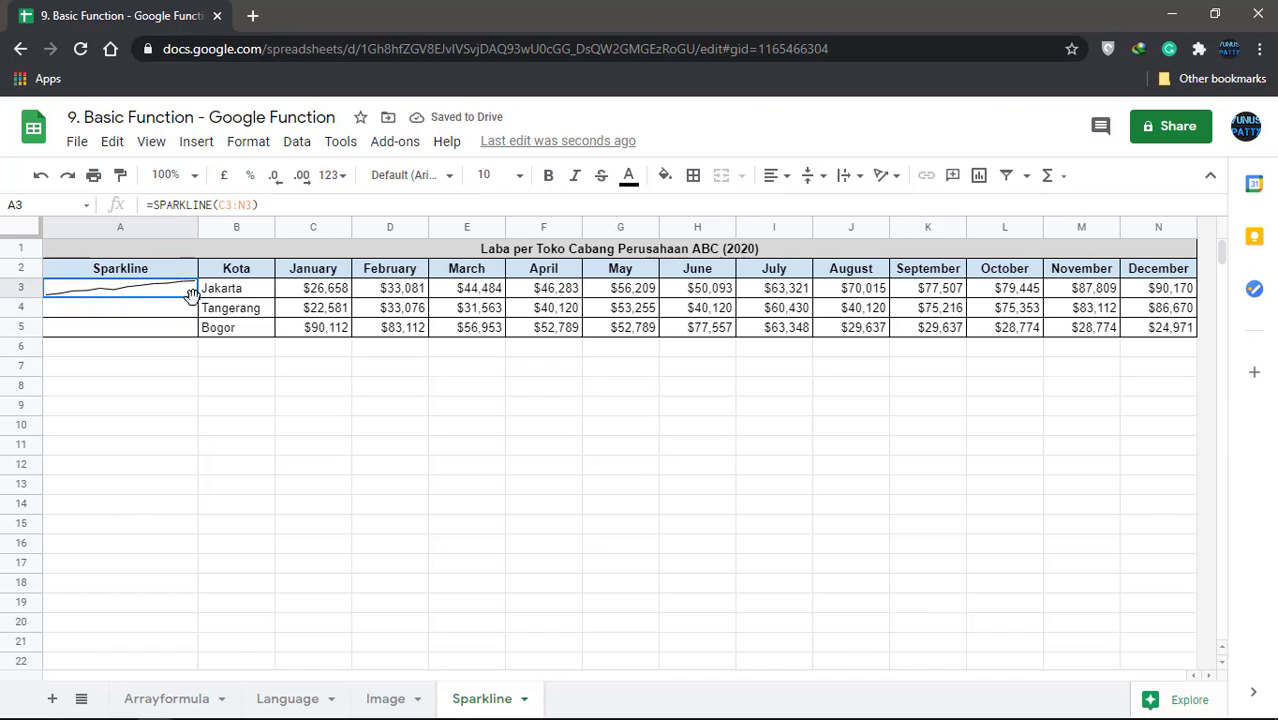
left_click_drag(198, 297, 197, 334)
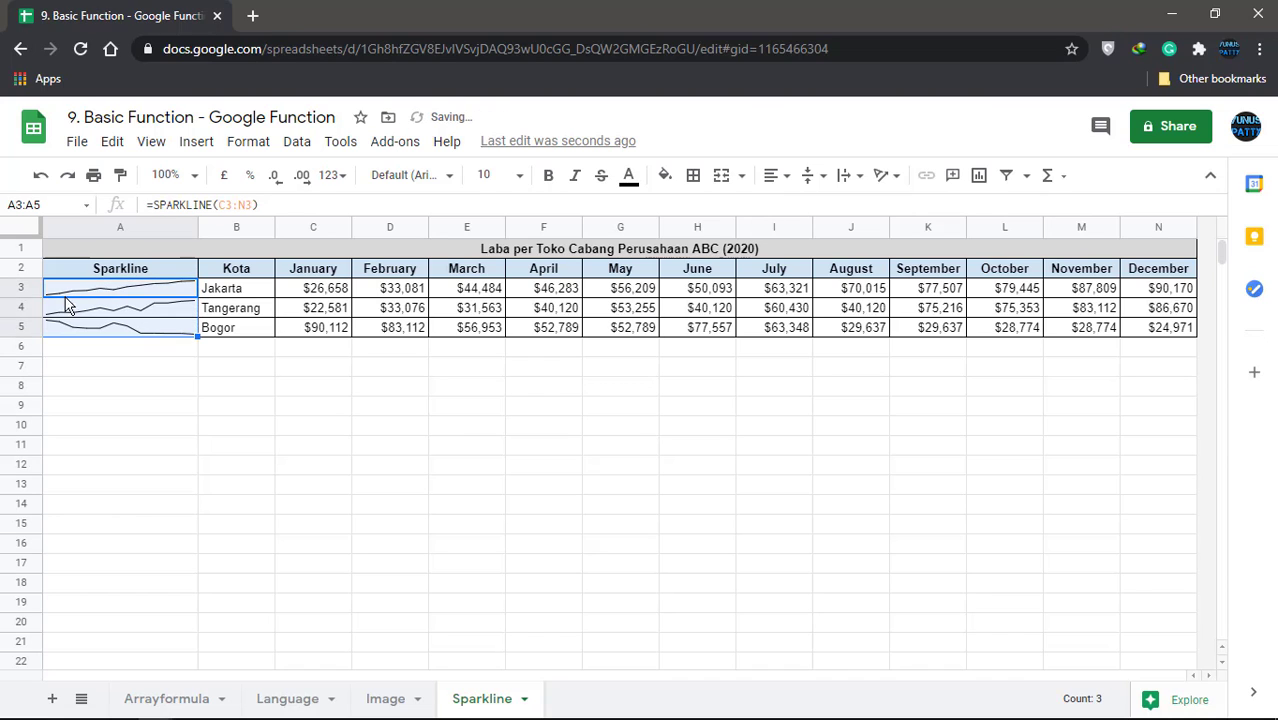
Step: Increase the height of rows 3 to 5 together to roughly three times their size to enlarge the sparklines
left_click(30, 290)
left_click(30, 330, "shift")
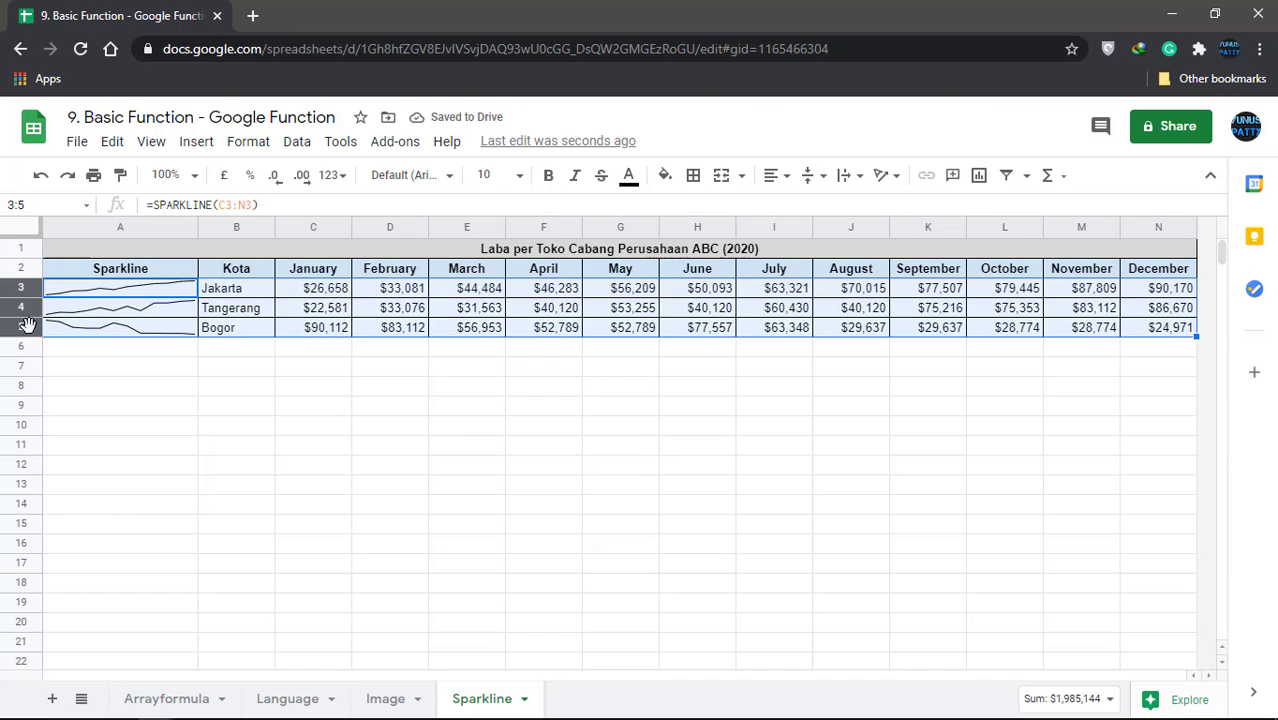
left_click_drag(30, 336, 36, 381)
left_click(128, 385)
left_click(135, 447)
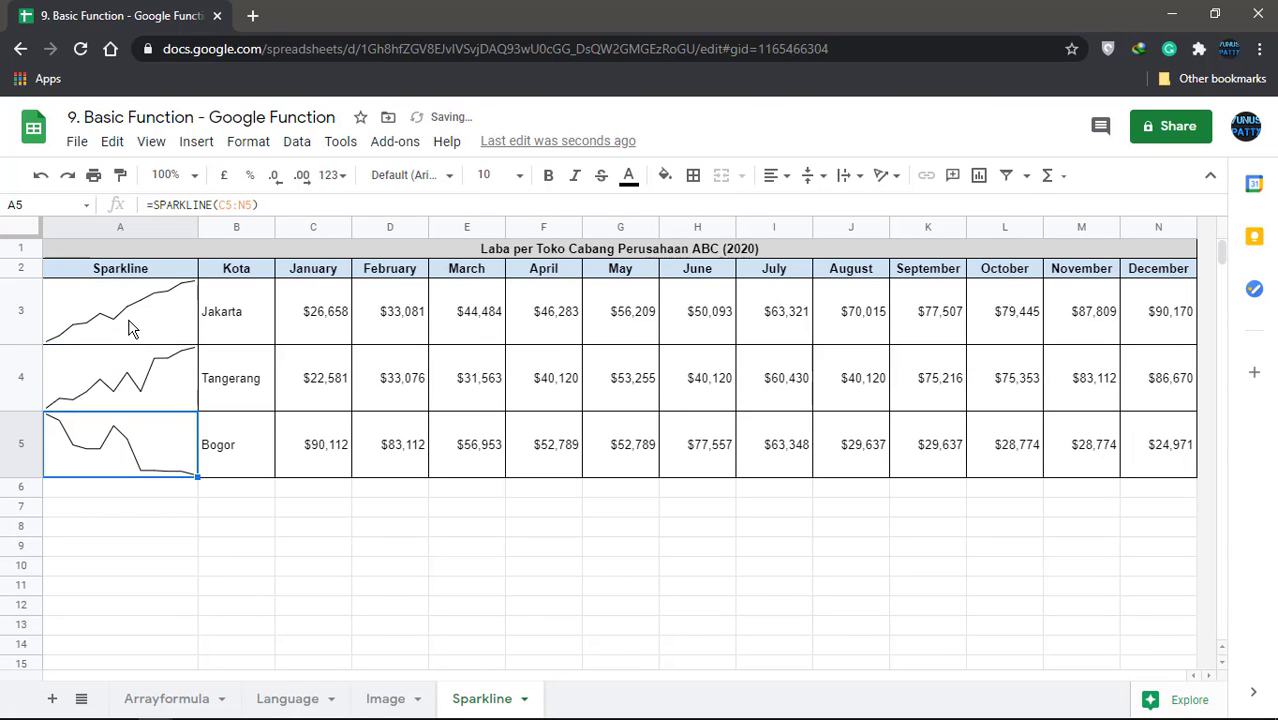
Step: Compare the sparkline trends in A3:A5 with their cities, Jakarta, Tangerang and Bogor
left_click(132, 328)
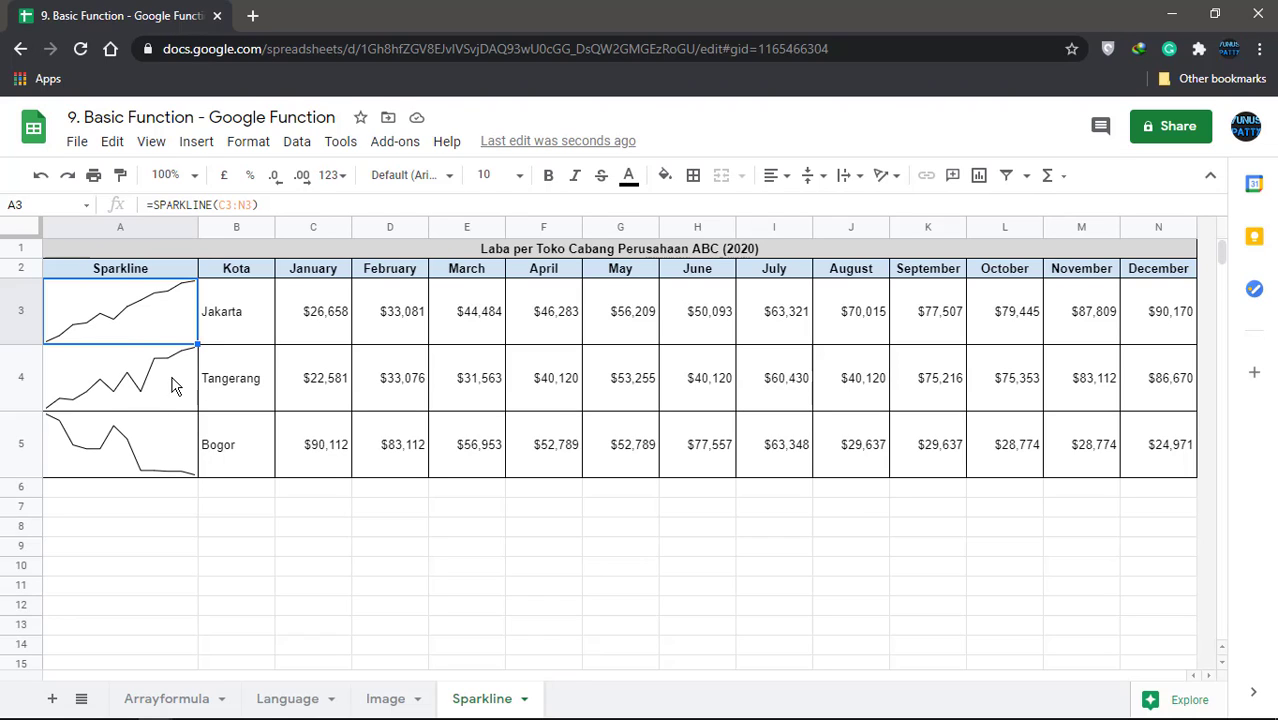
left_click(225, 325)
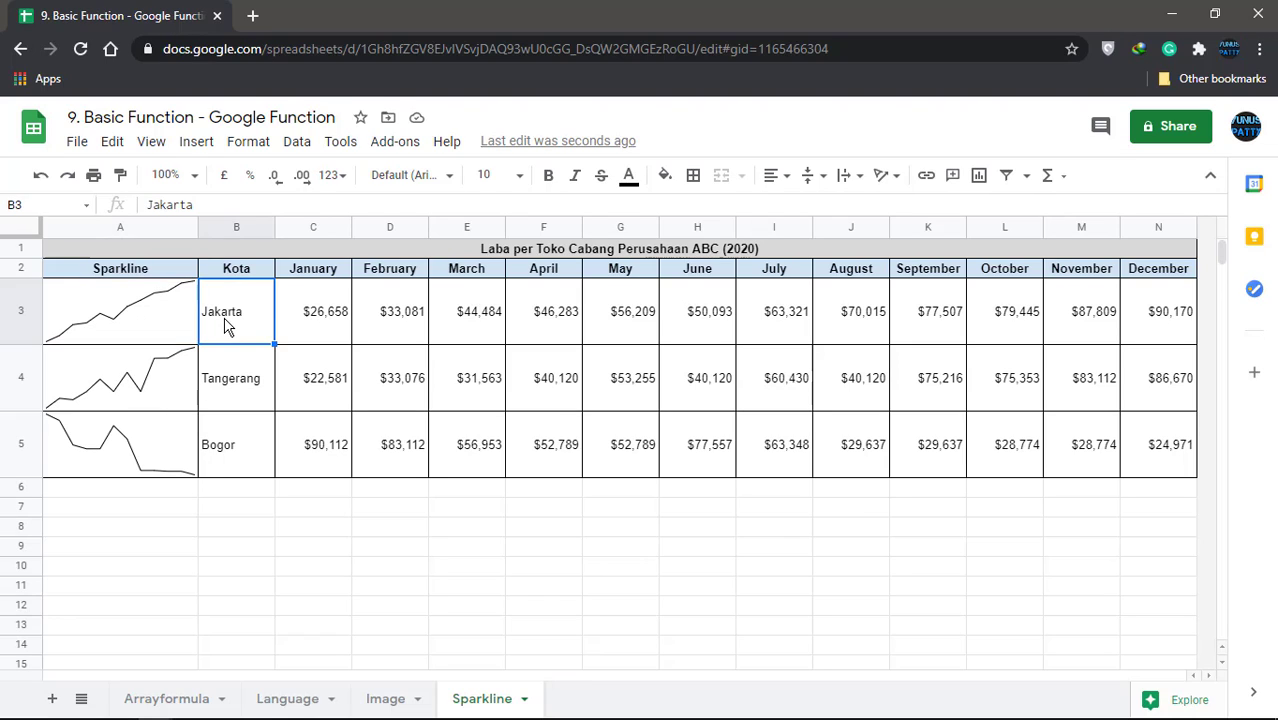
left_click(54, 340)
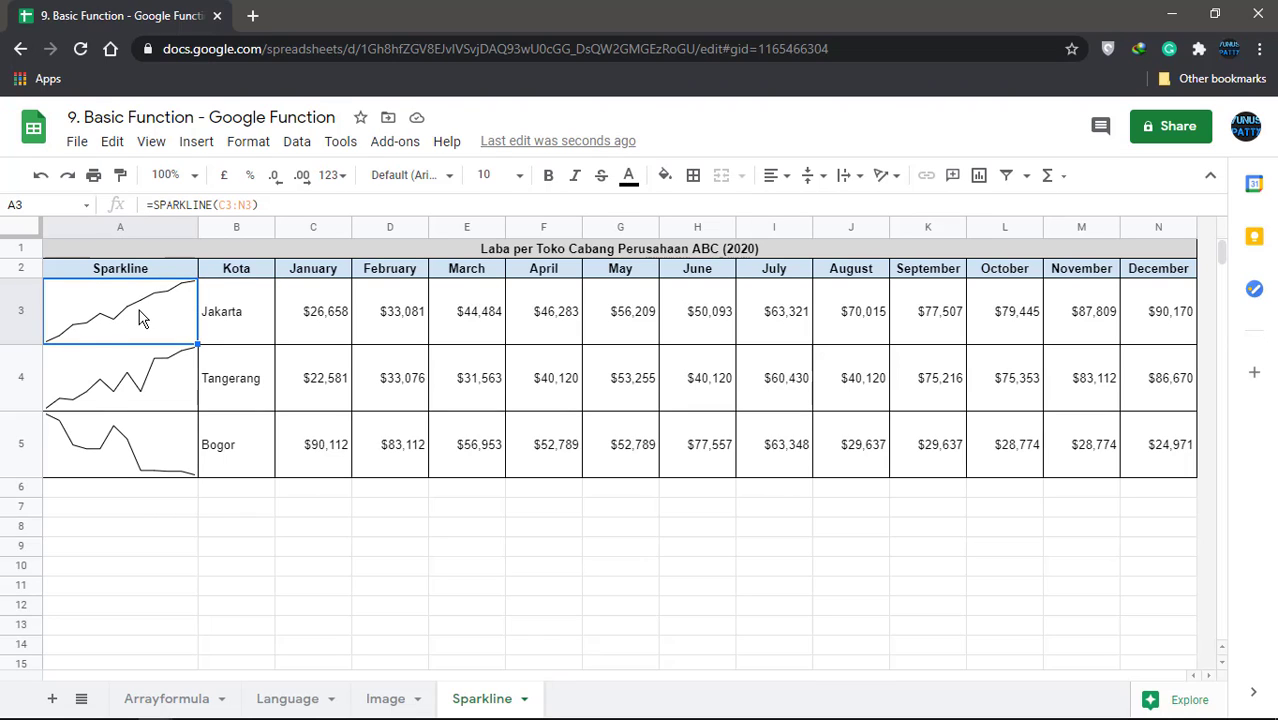
left_click(100, 385)
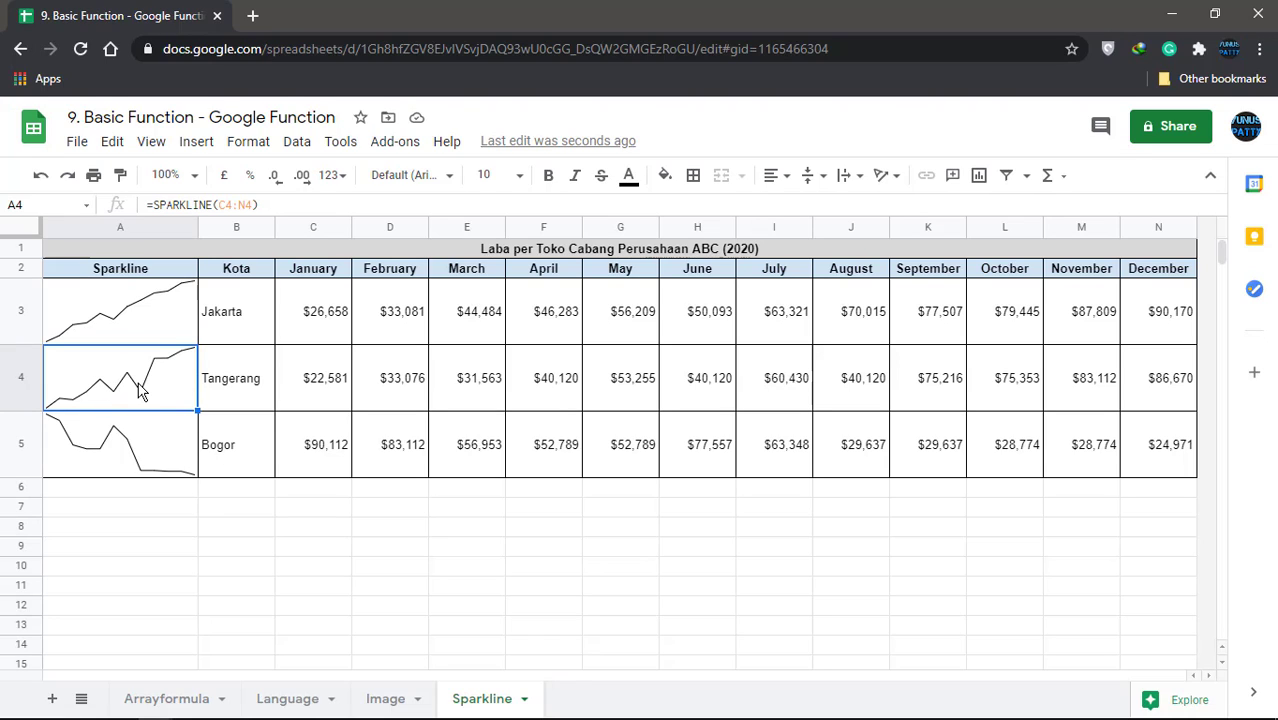
left_click(158, 444)
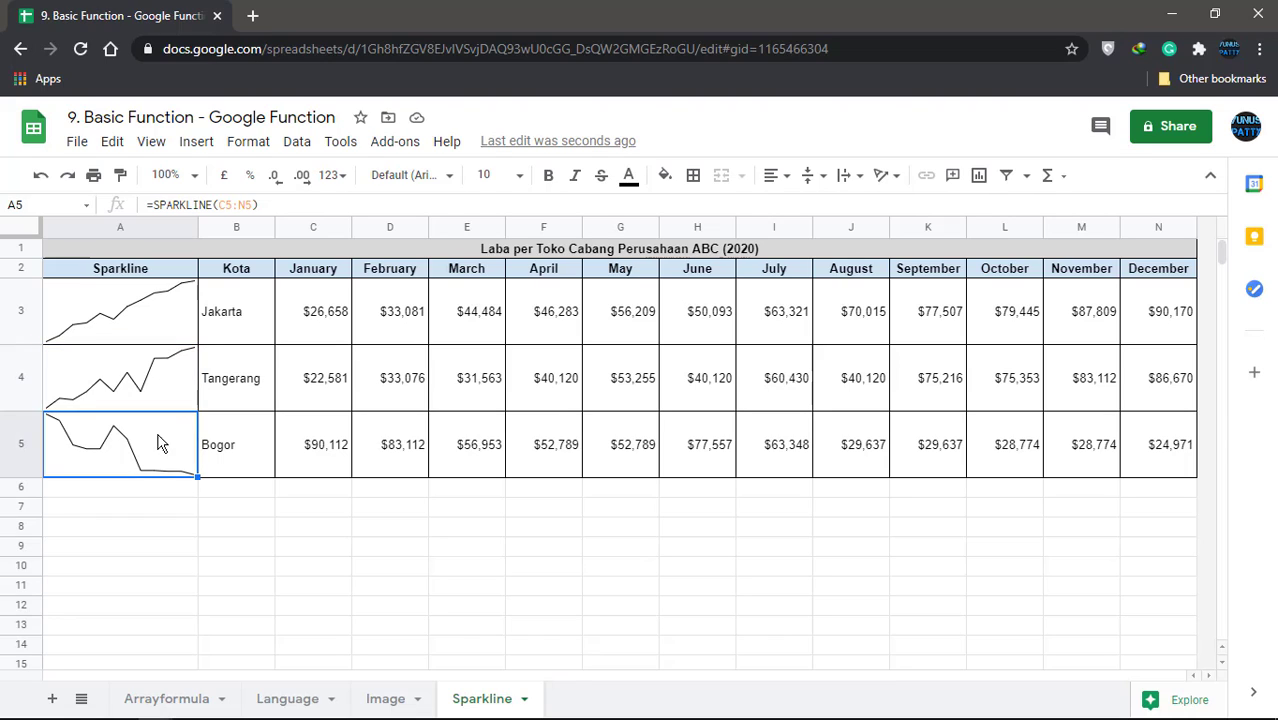
left_click(242, 444)
left_click(137, 447)
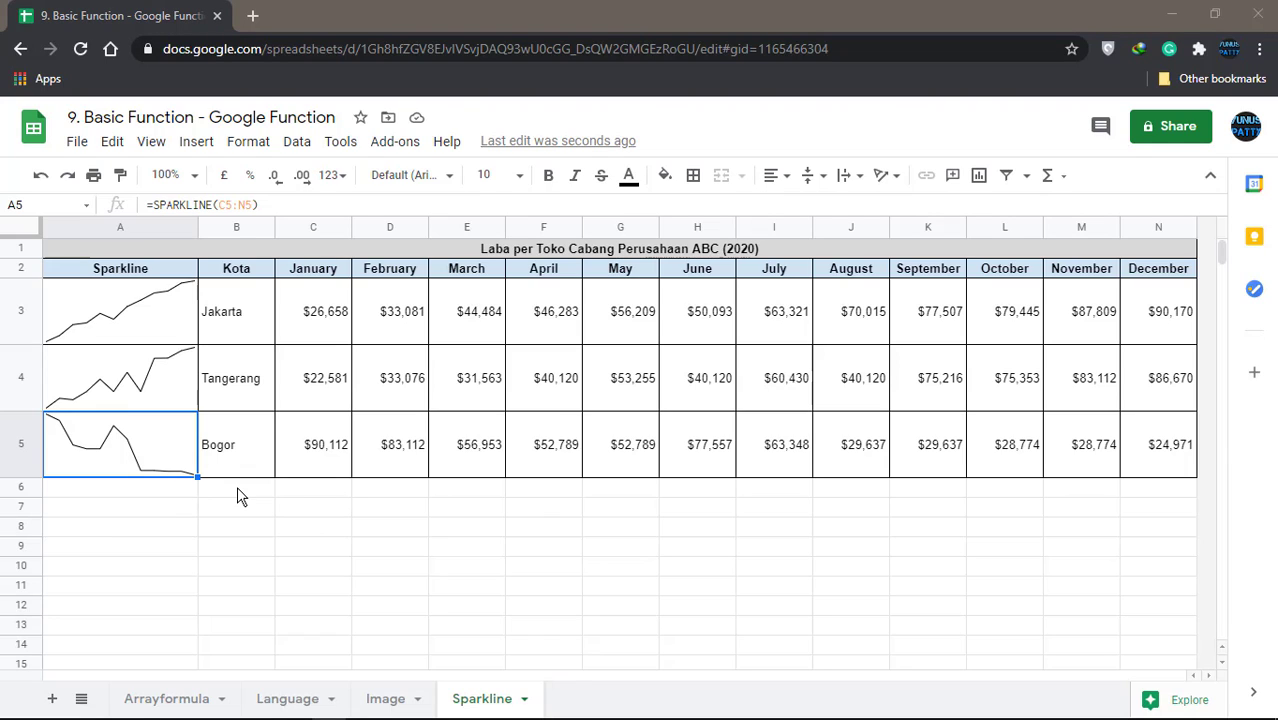
left_click(139, 321)
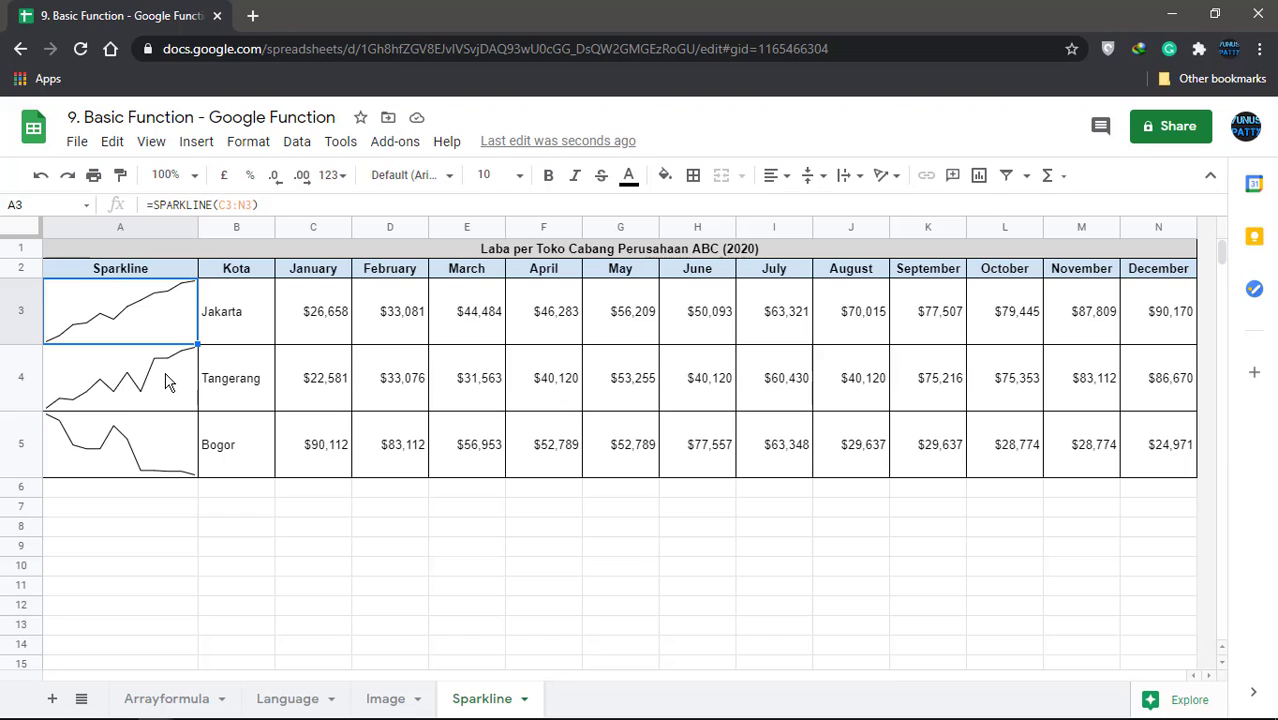
Step: Copy the Bogor row A5:N5 into row 6 and heighten row 6 to about match the rows above
left_click(136, 440)
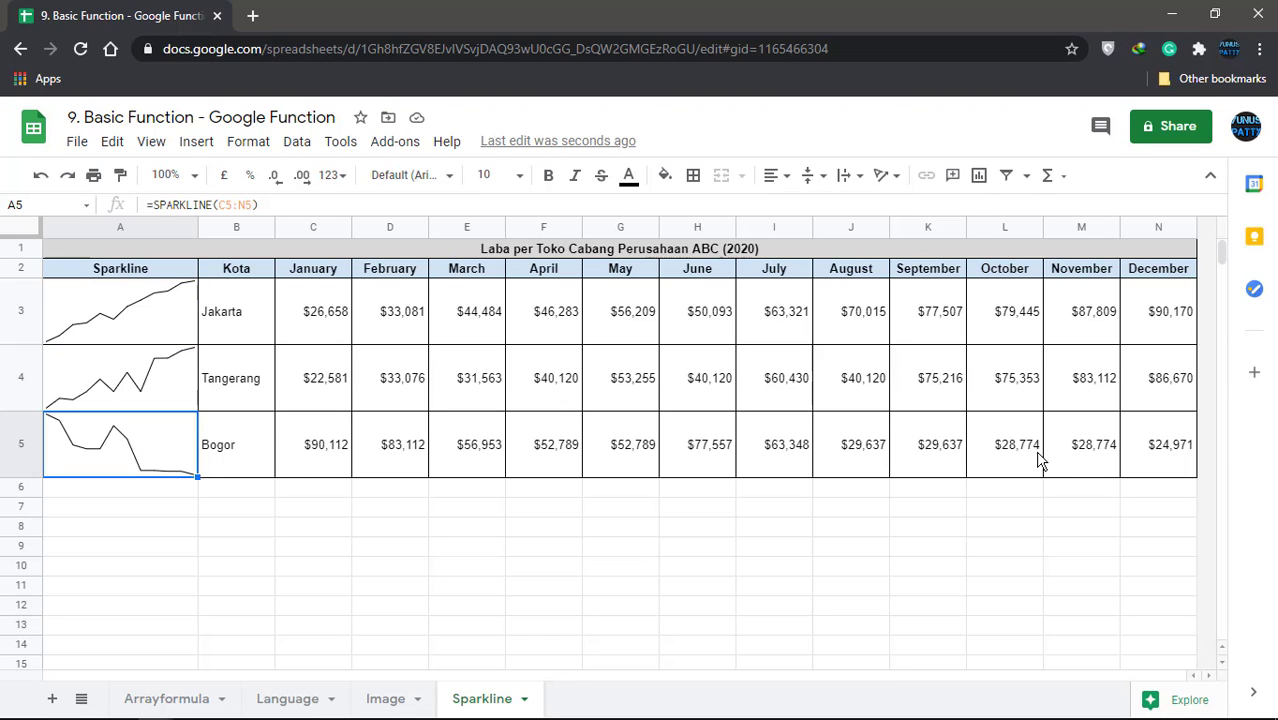
left_click(1150, 440, "shift")
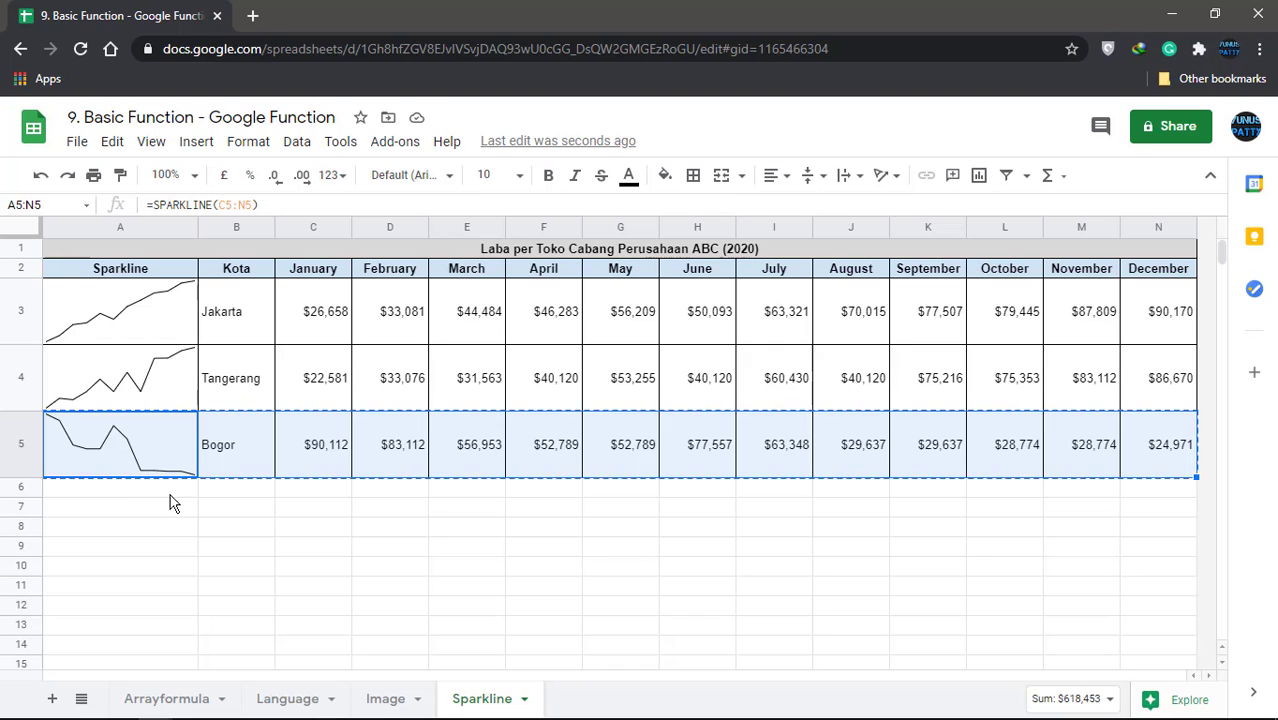
left_click(136, 490)
key("ctrl+v")
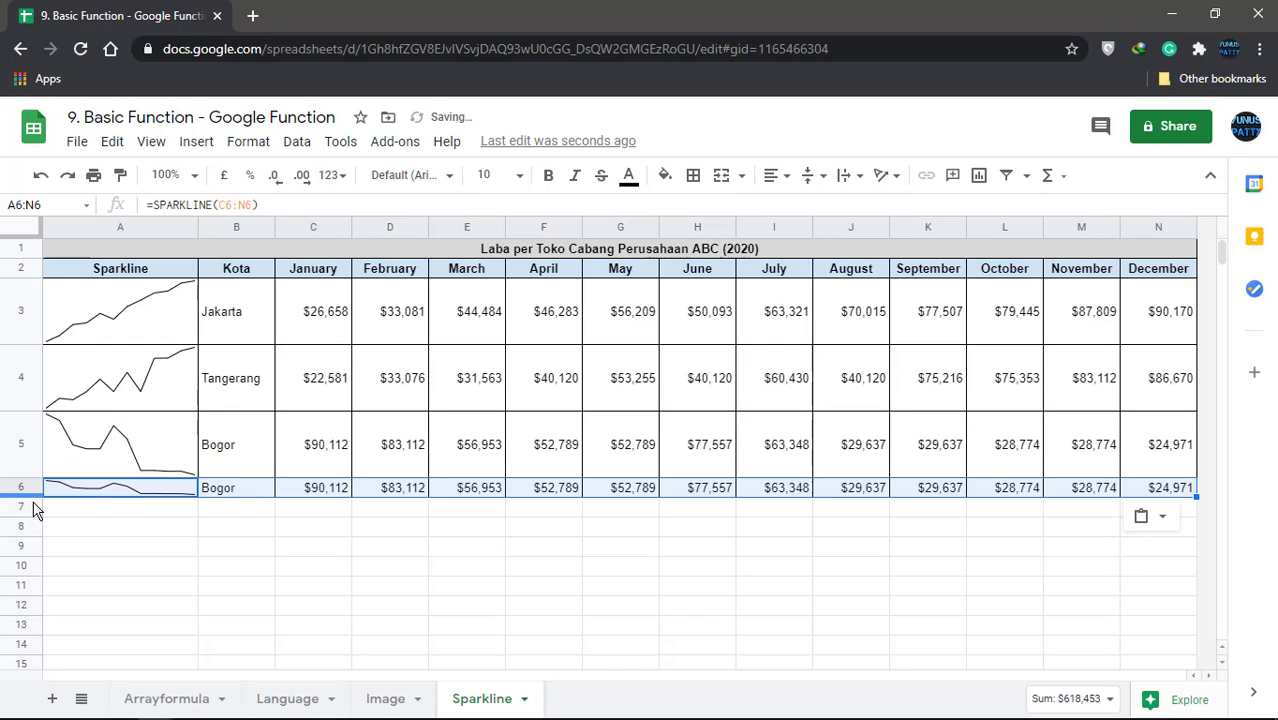
left_click_drag(25, 497, 24, 541)
Step: Change the city name in B6 to Bekasi
left_click(221, 536)
type("Bekasi")
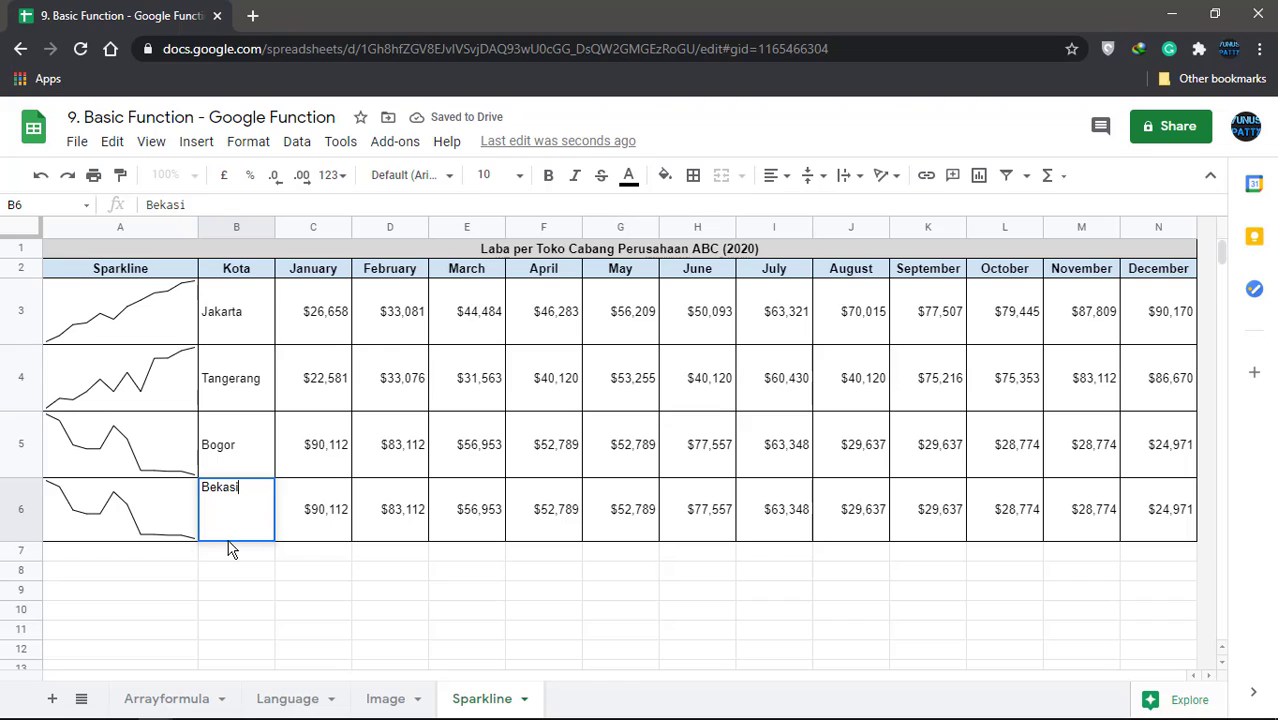
key("Return")
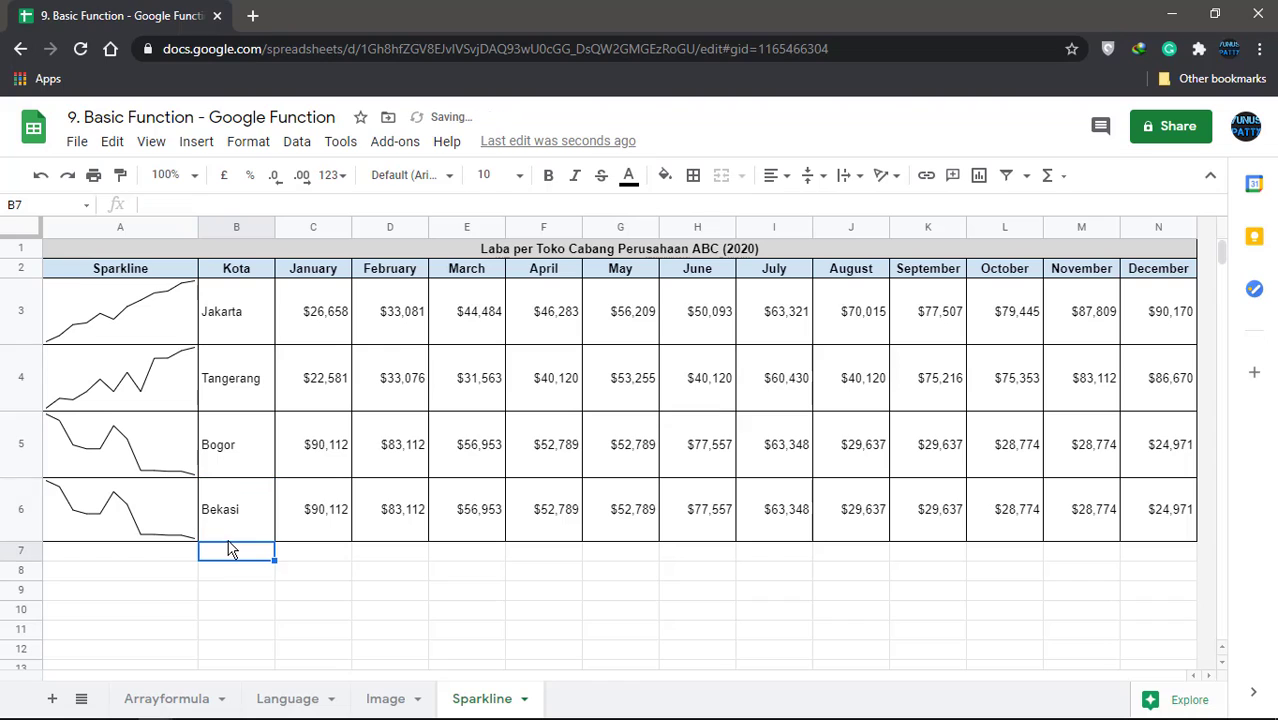
left_click(176, 304)
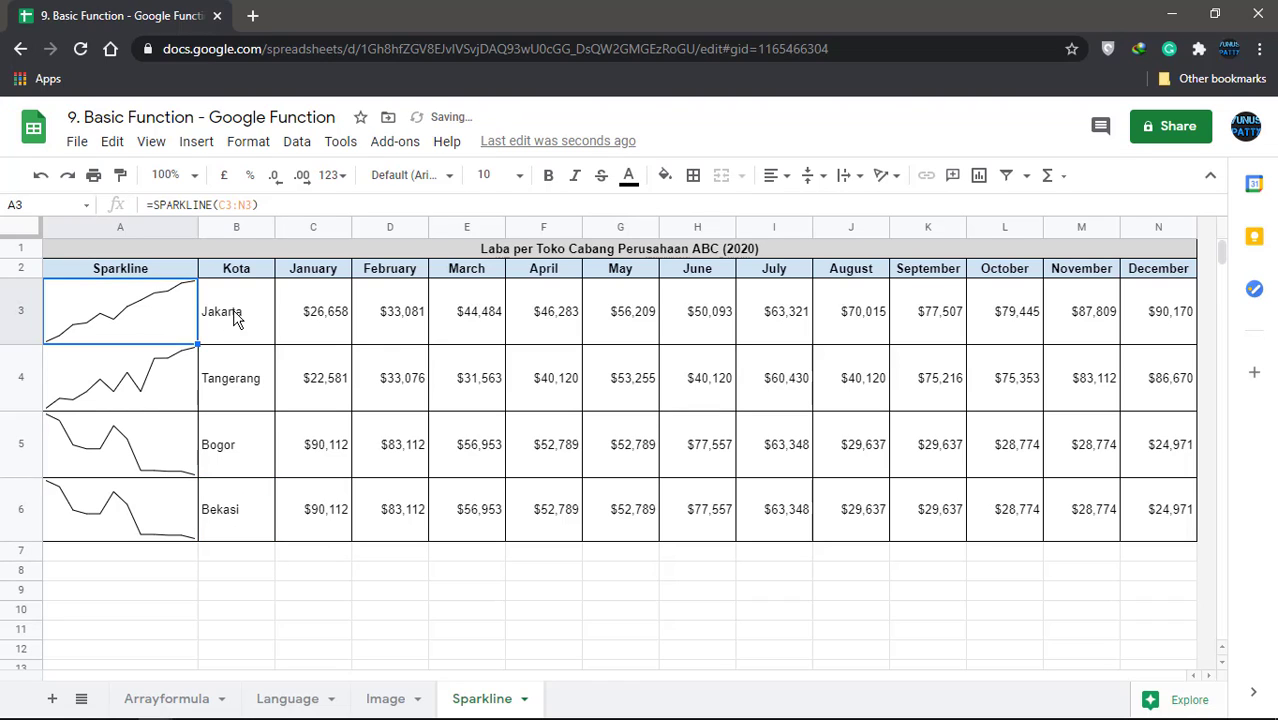
left_click(238, 318)
left_click(166, 318)
left_click(137, 384)
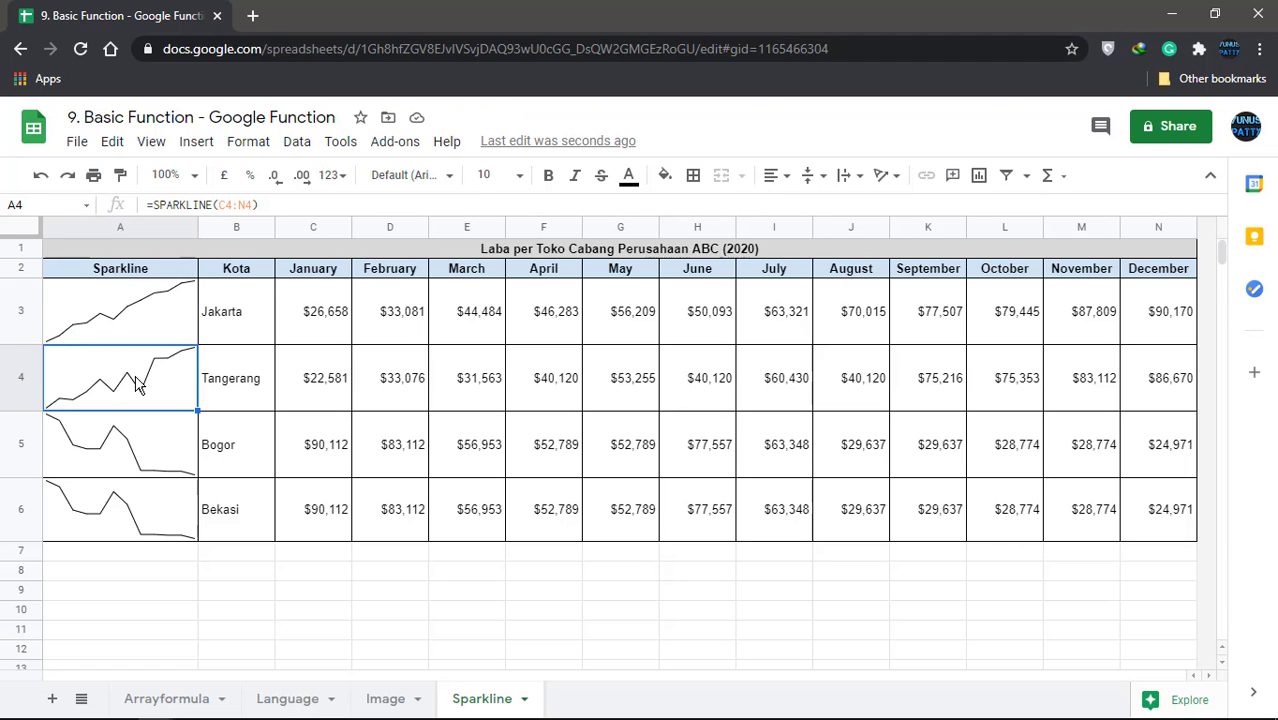
Step: Insert a column before the Sparkline column and enter the label "Line Chrat" in A3
left_click(85, 228)
right_click(85, 228)
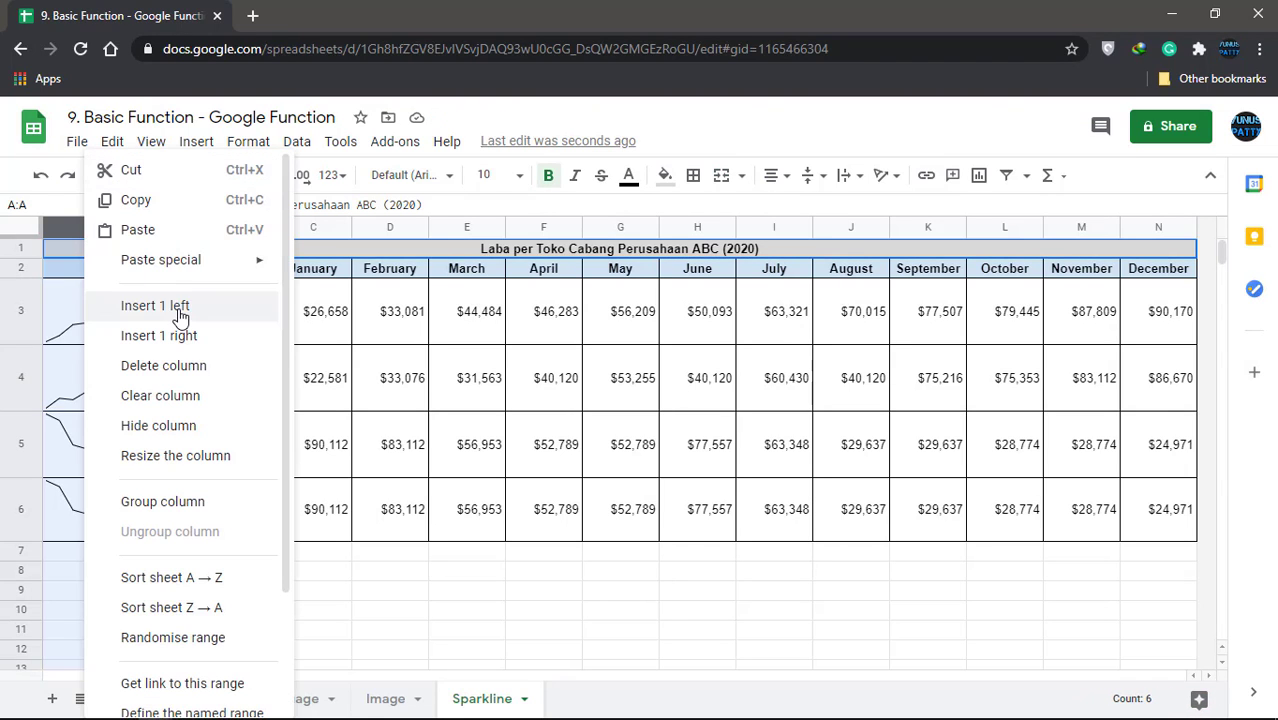
left_click(134, 221)
left_click(100, 315)
type("Li")
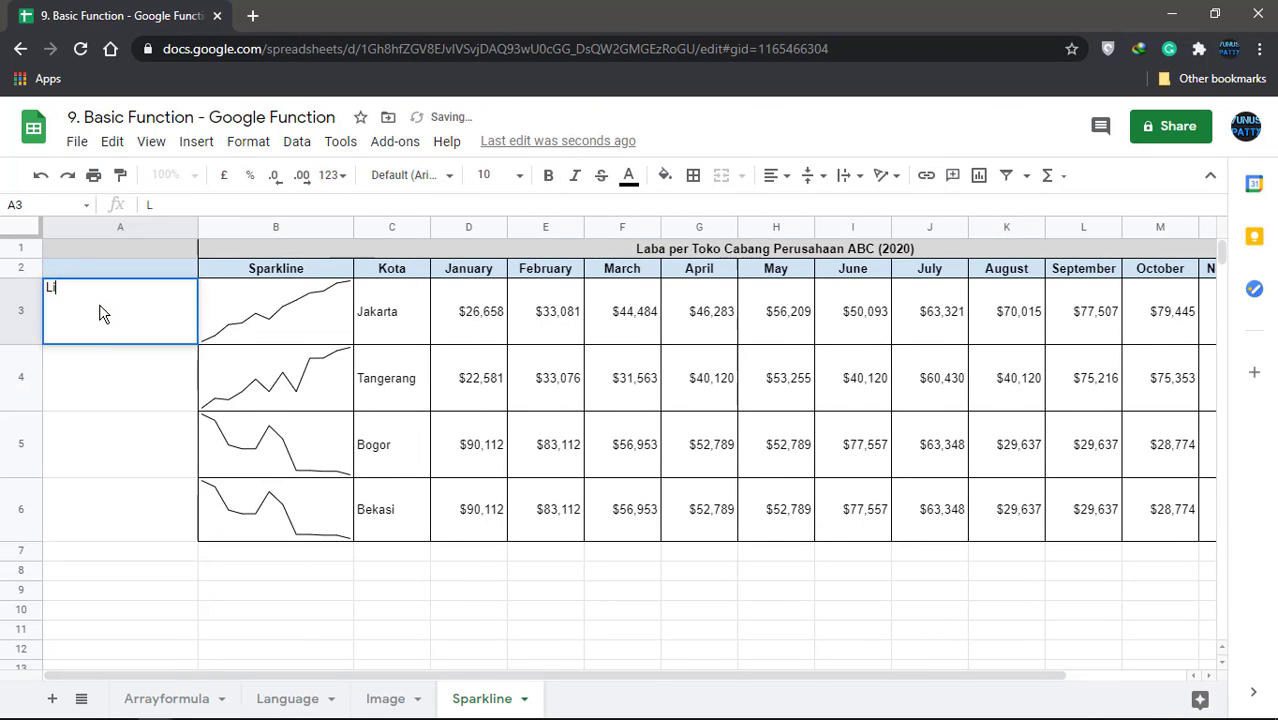
type("ne Chrat")
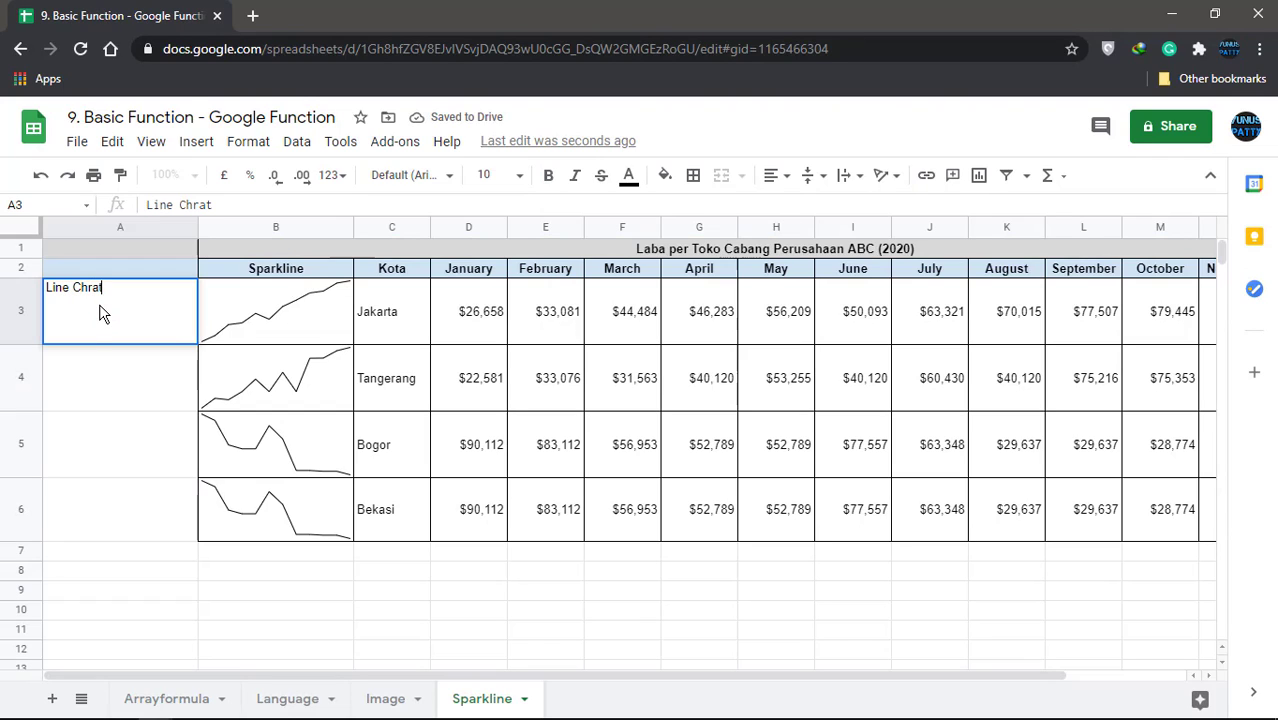
Step: Label A4, A5 and A6 as Column Chart, Bar Chart and Winloss Chart
left_click(152, 408)
type("Colu")
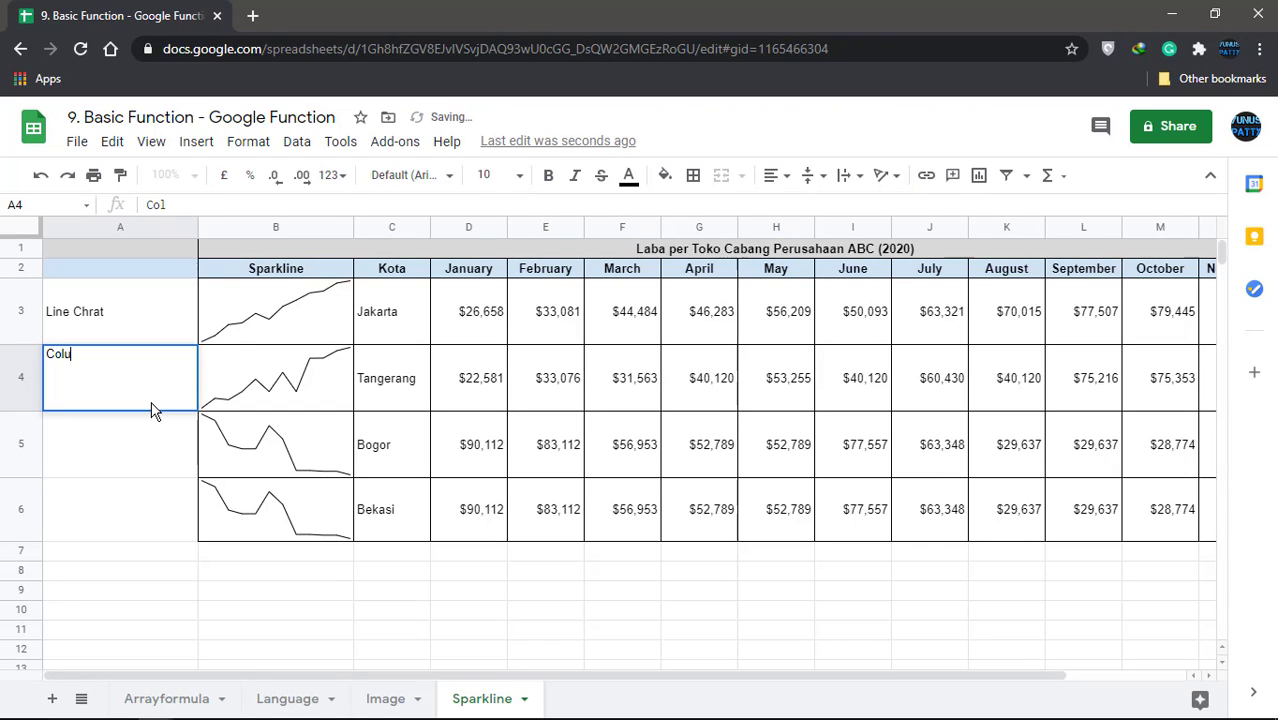
type("mn Chart")
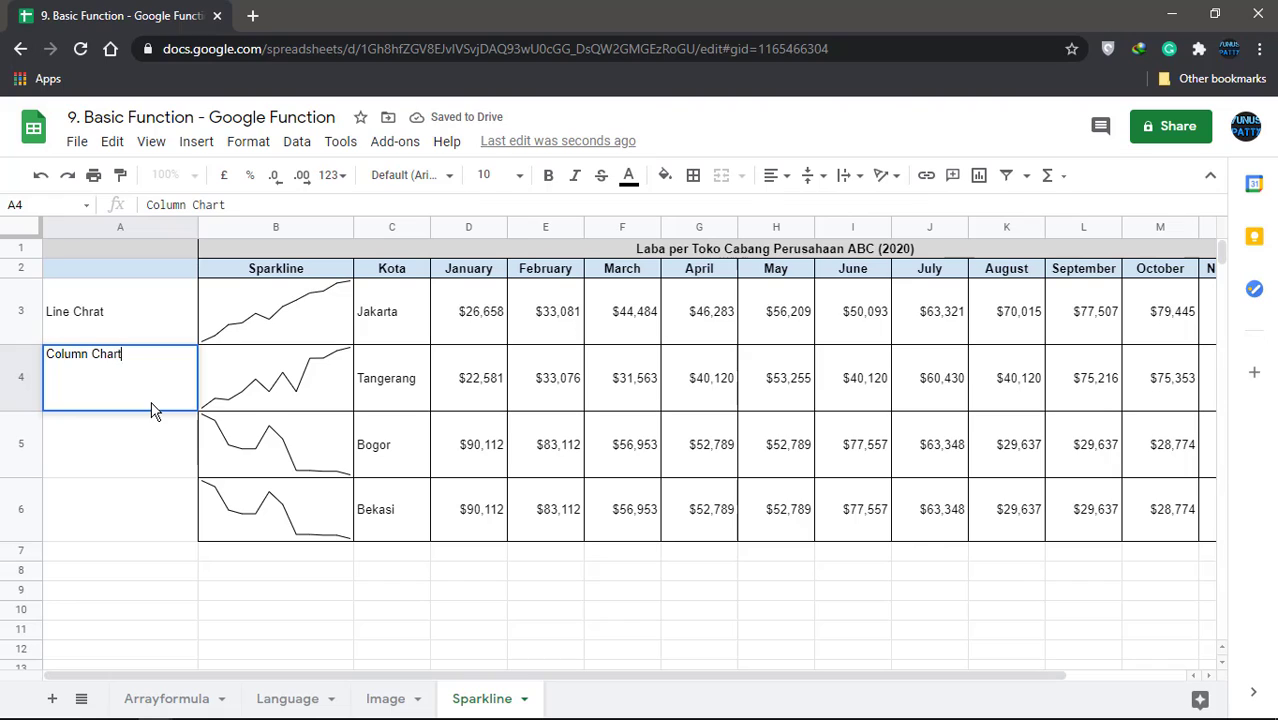
left_click(148, 458)
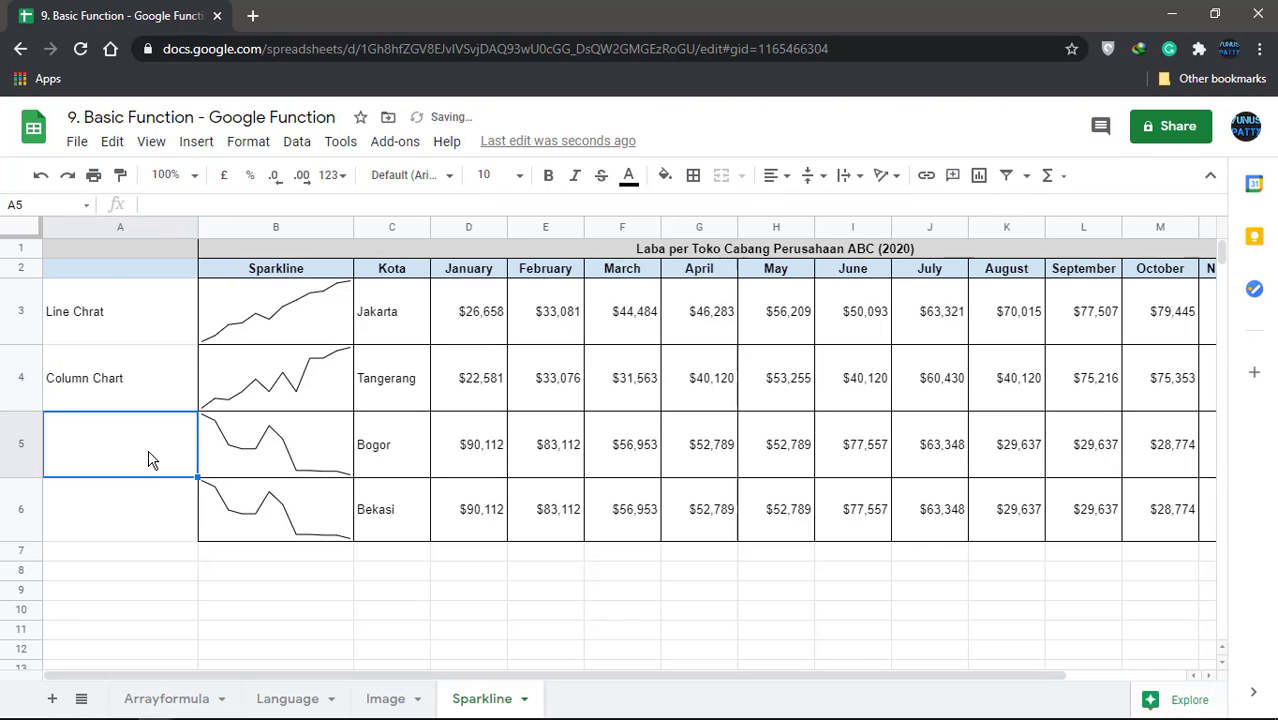
type("Bar Chart")
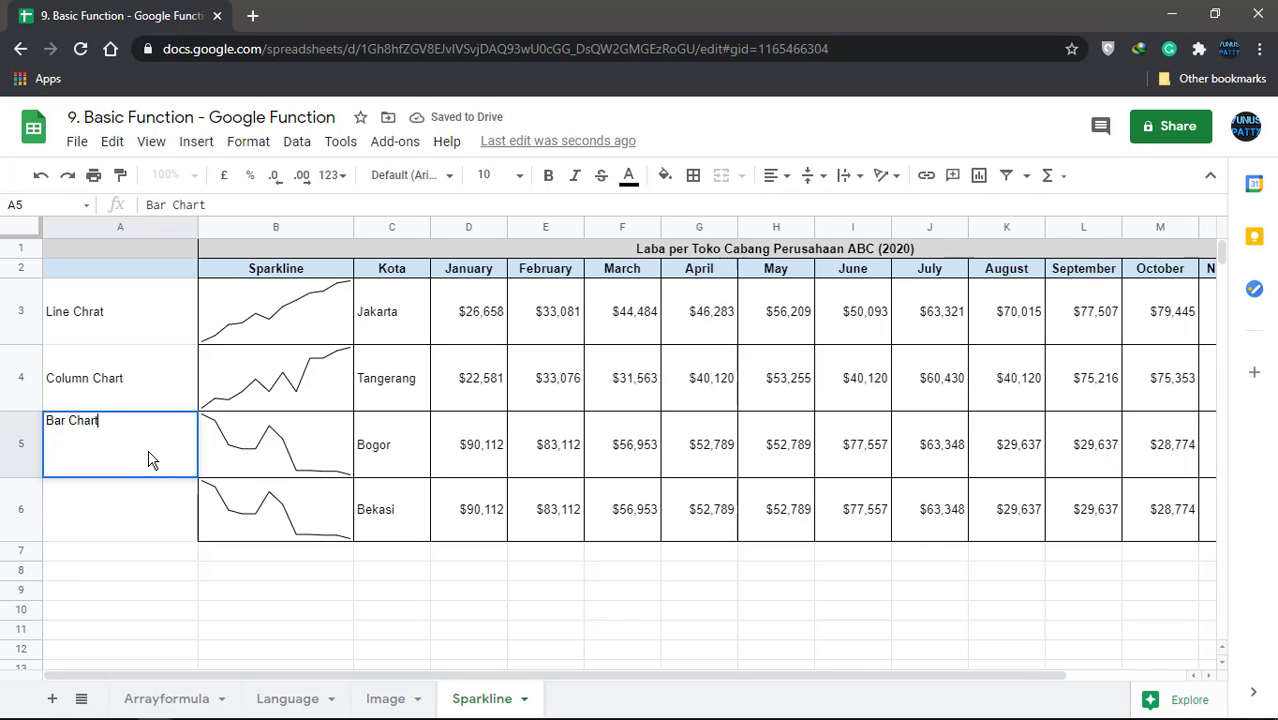
left_click(142, 515)
type("Win")
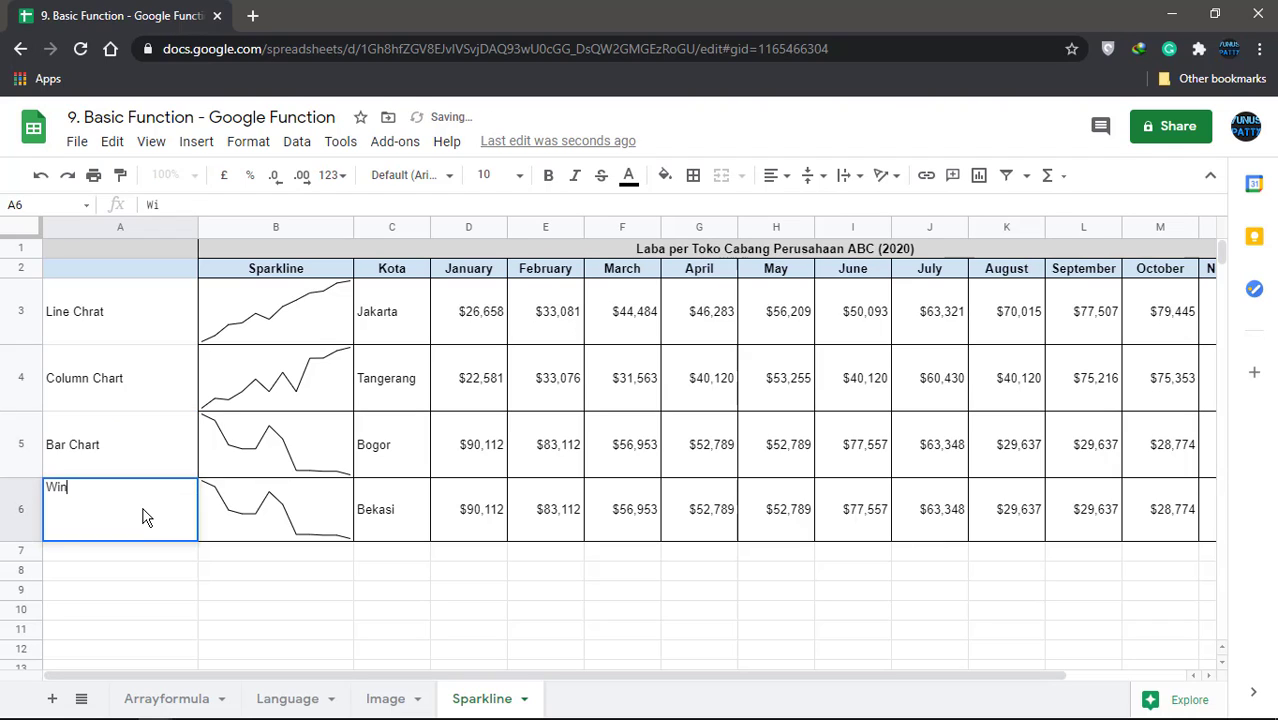
type("loss Chart")
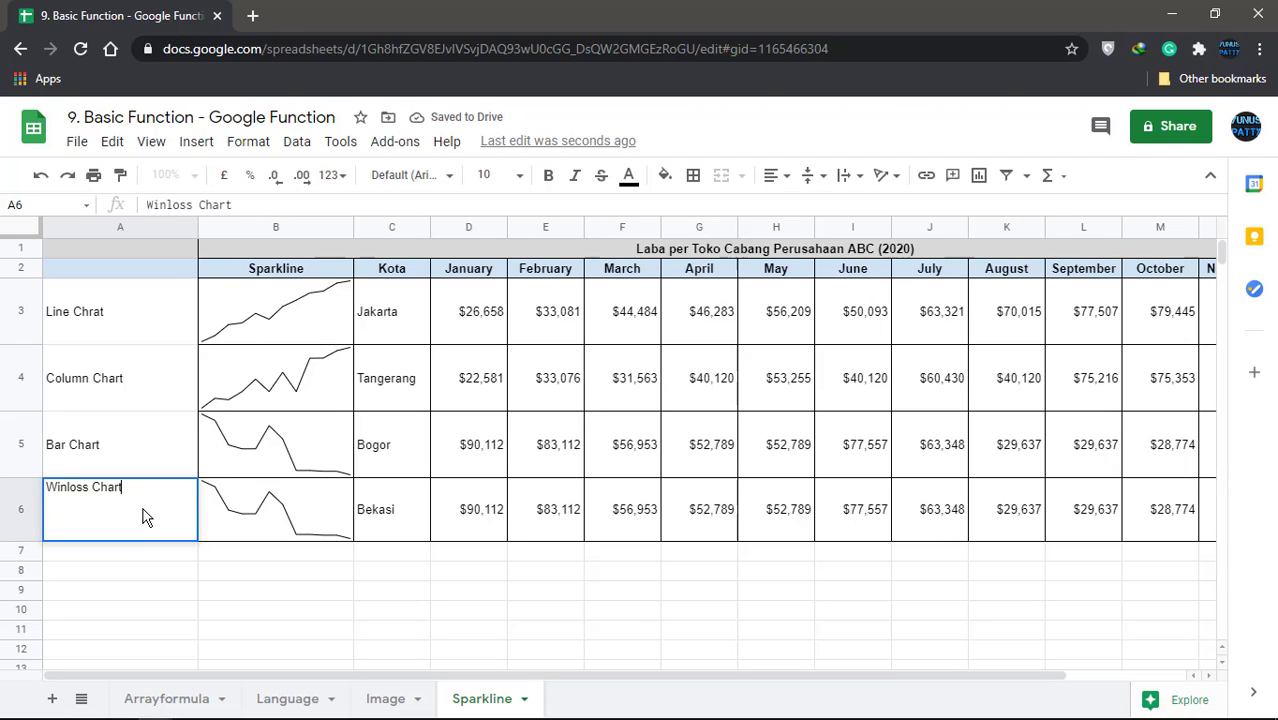
key("Return")
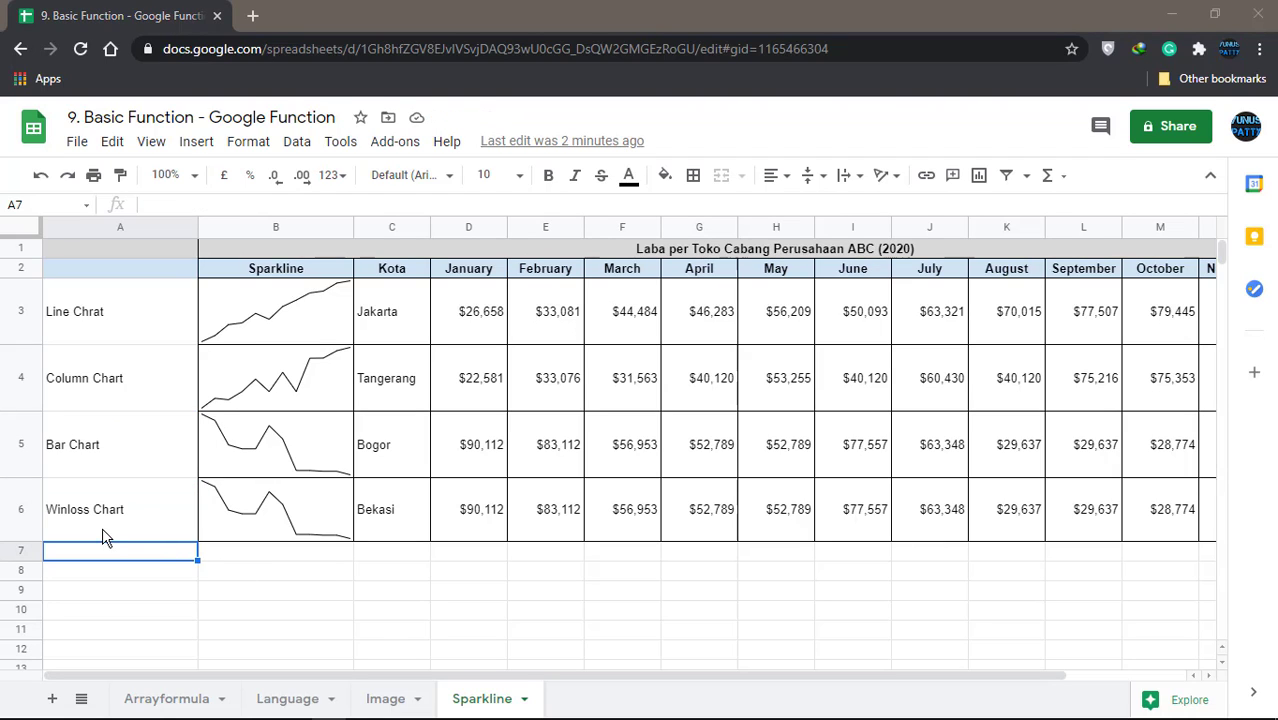
Step: Make Bekasi's April and August profits negative, -52789 in G6 and -29637 in K6
left_click(126, 512)
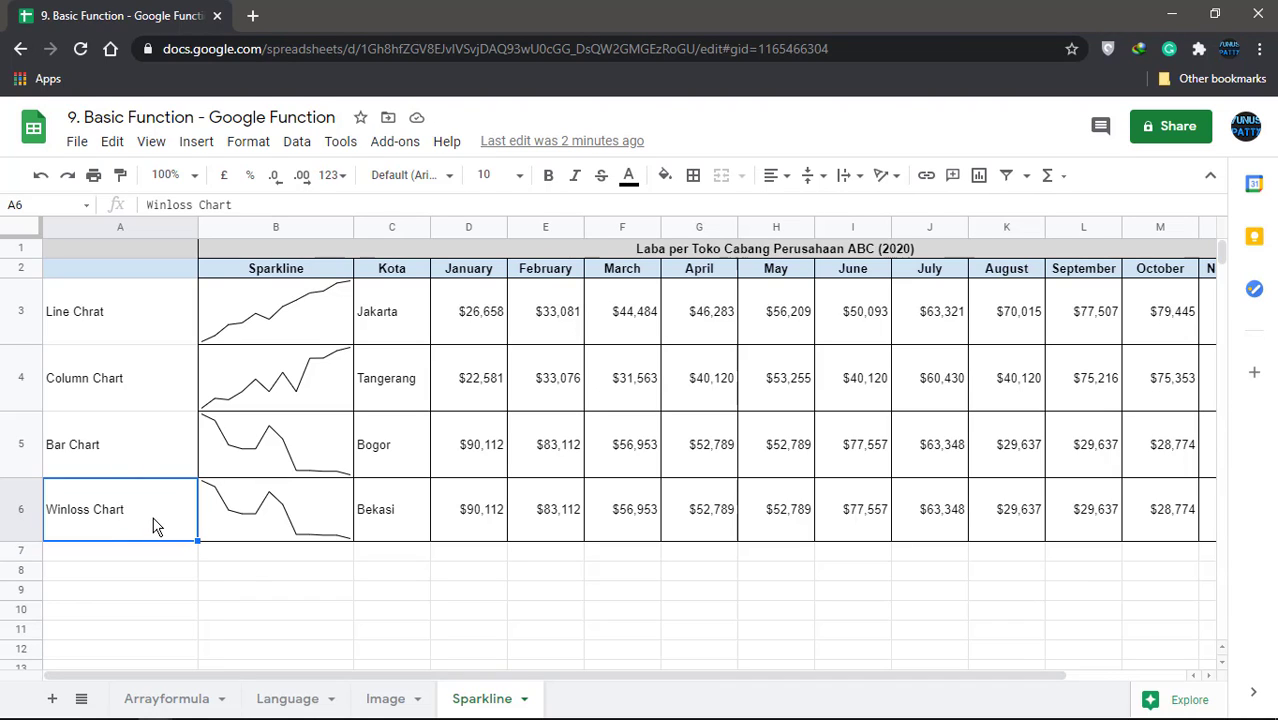
double_click(686, 523)
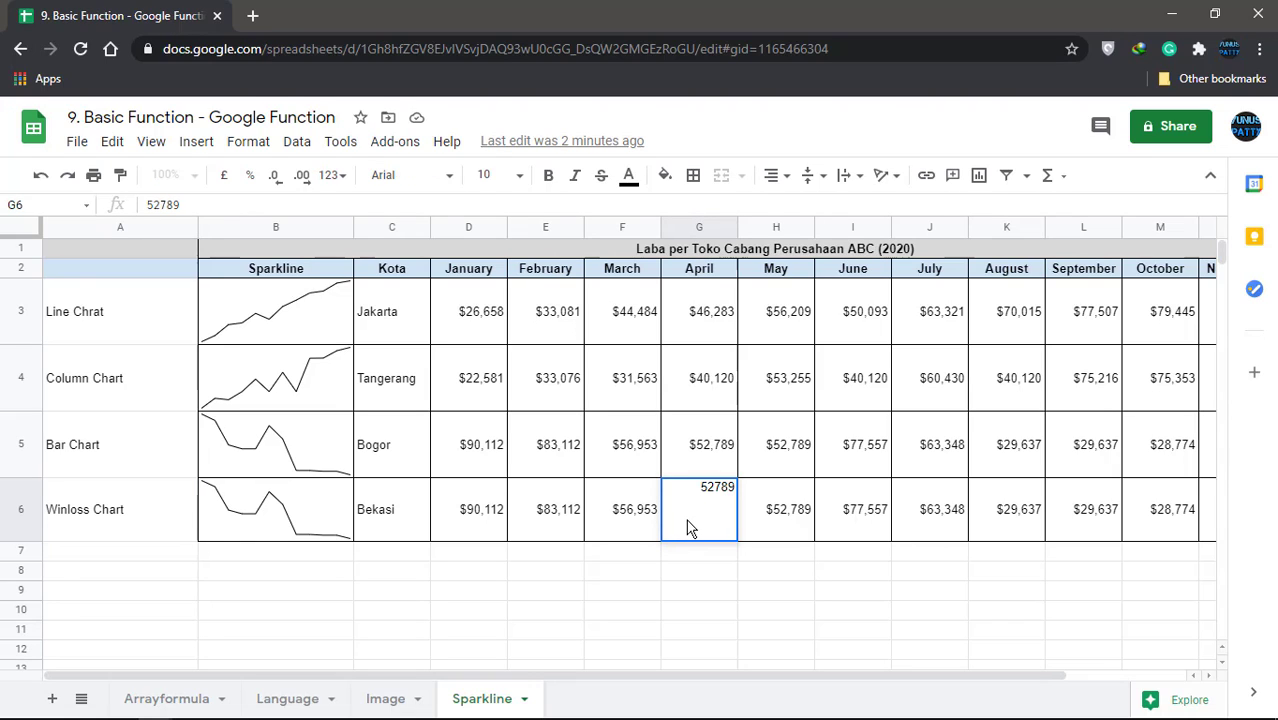
type("-")
key("Return")
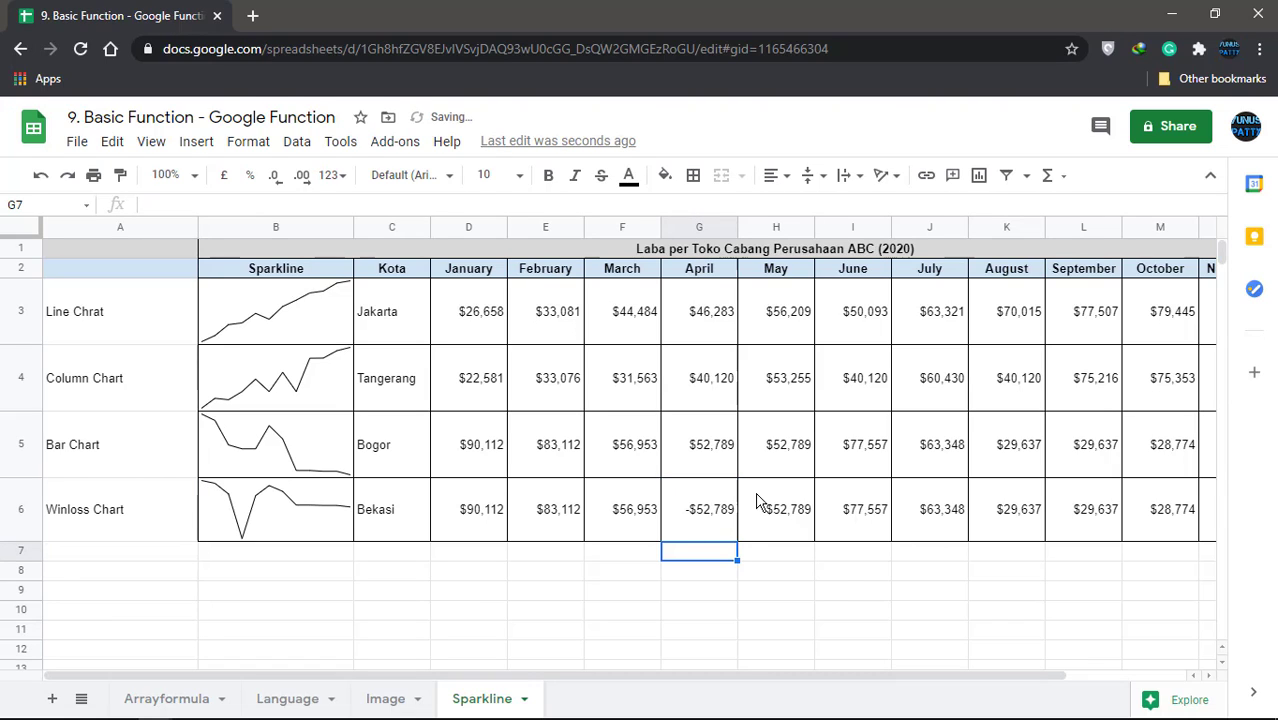
left_click(995, 521)
double_click(995, 521)
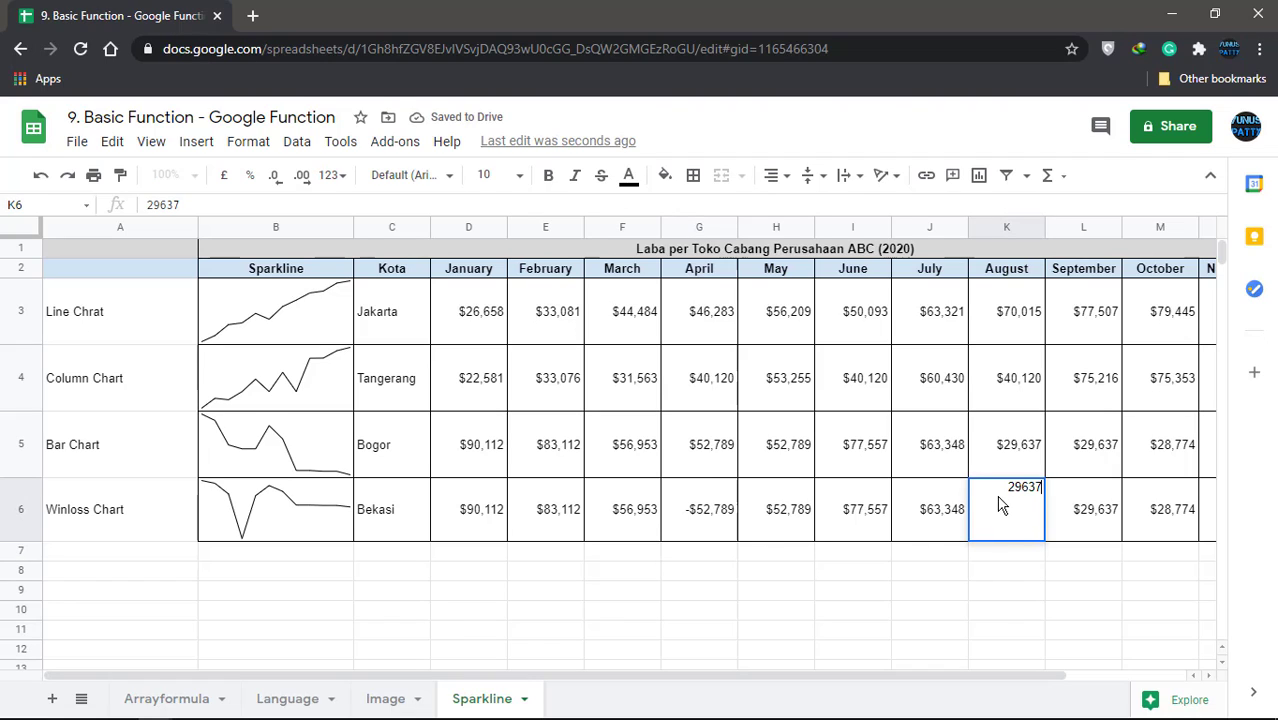
key("Home")
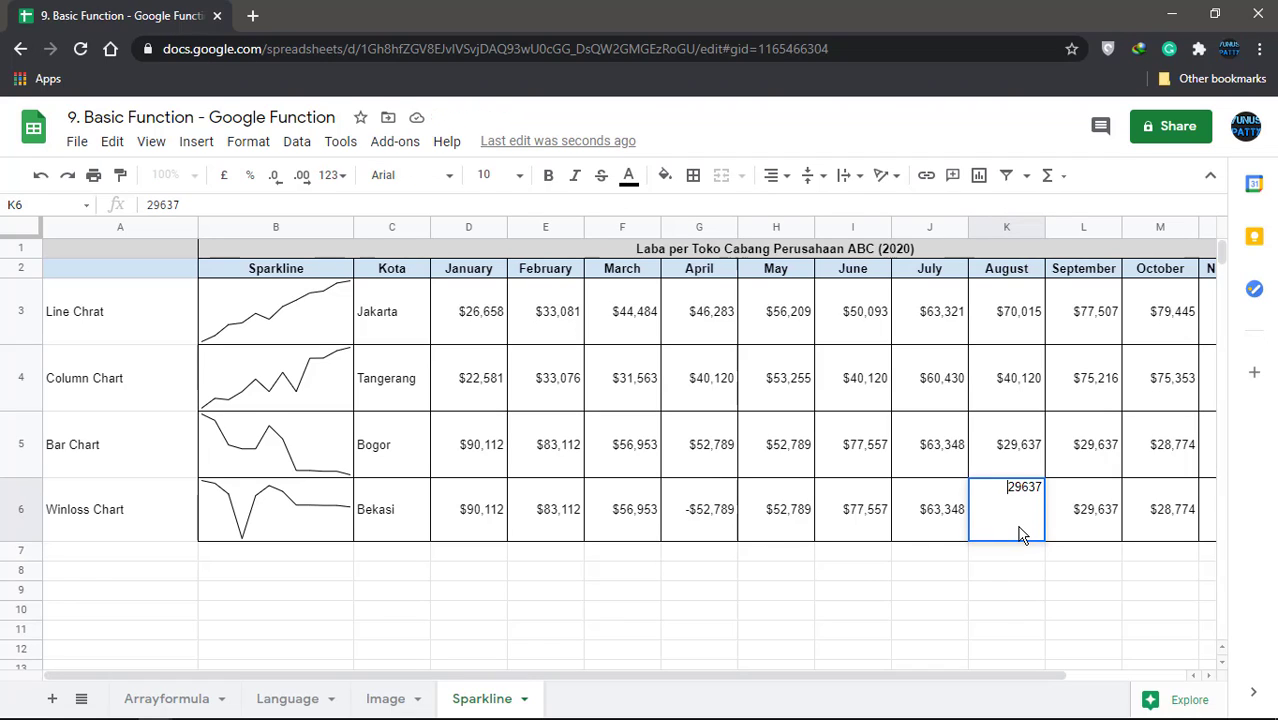
type("-")
key("Return")
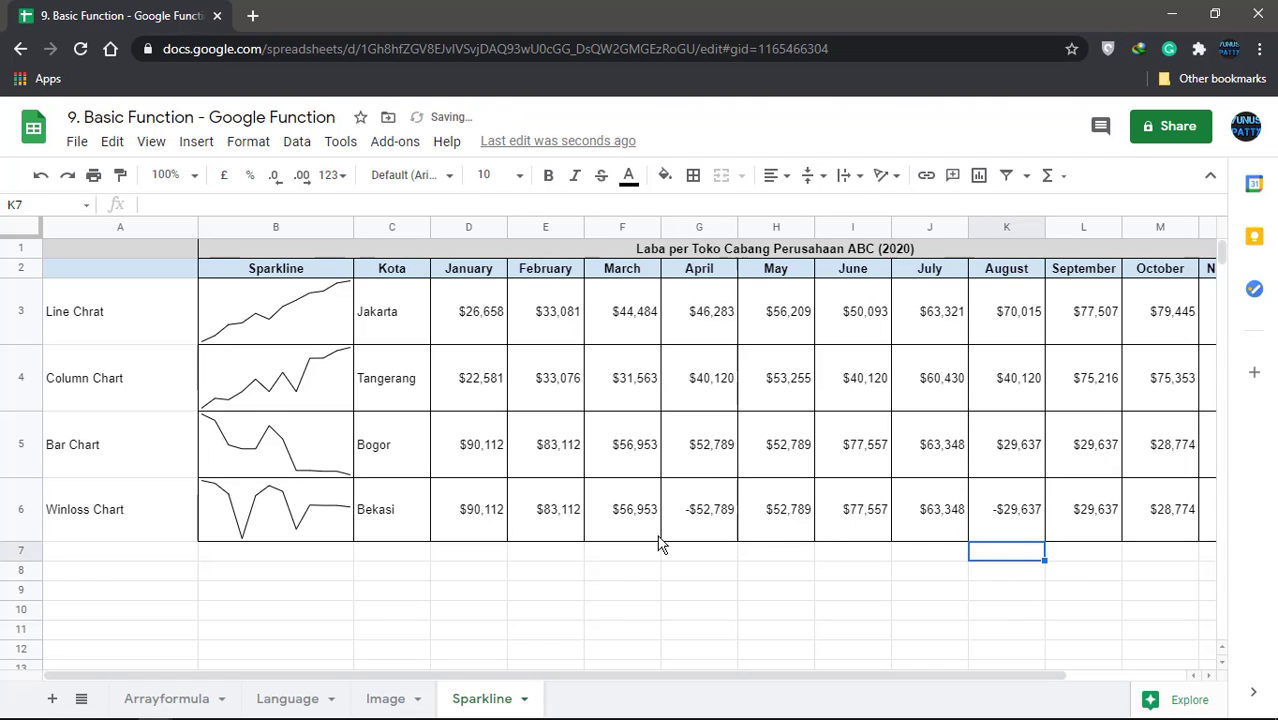
Step: Correct the misspelled label in A3 to Line Chart
double_click(103, 309)
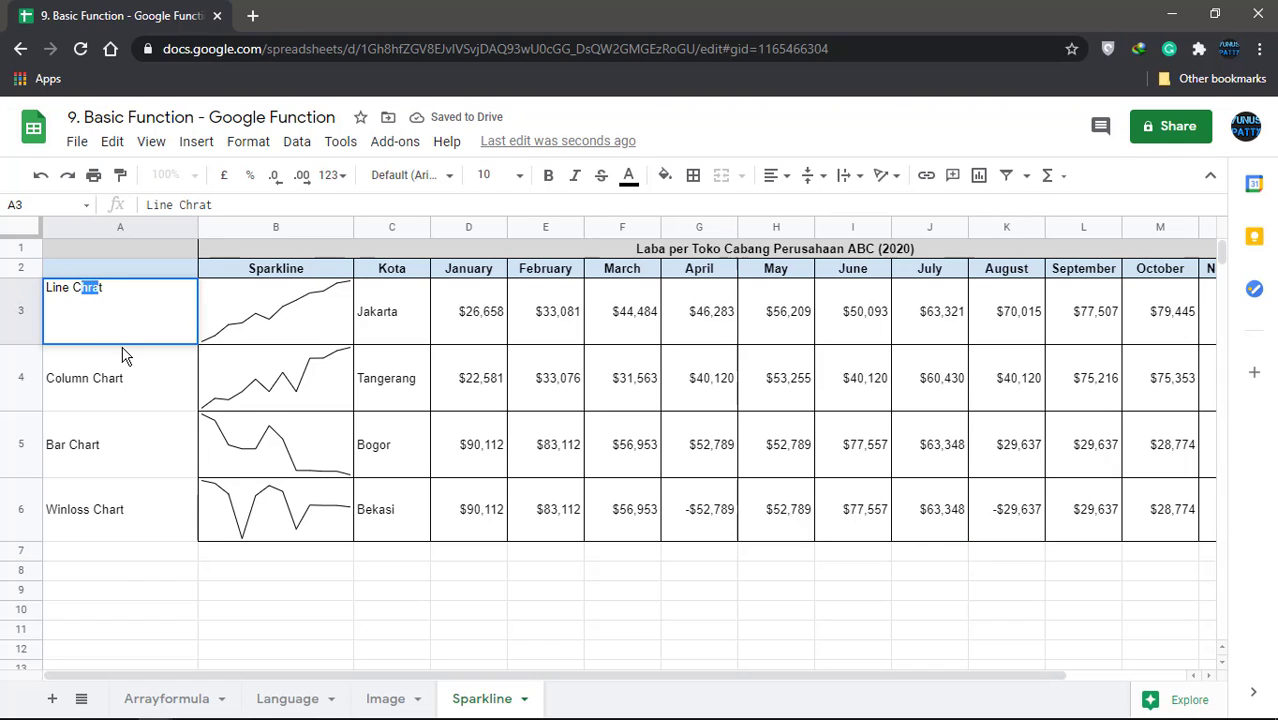
type("hartt")
key("Left")
type("=")
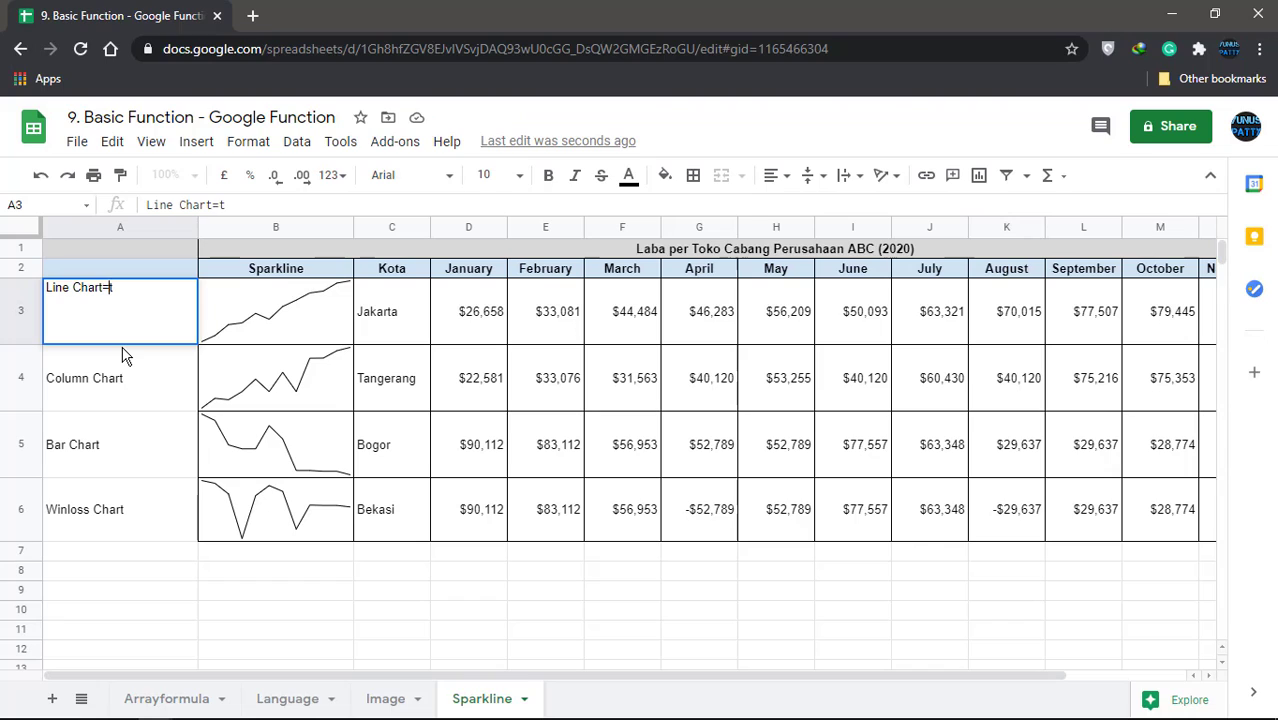
key("Return")
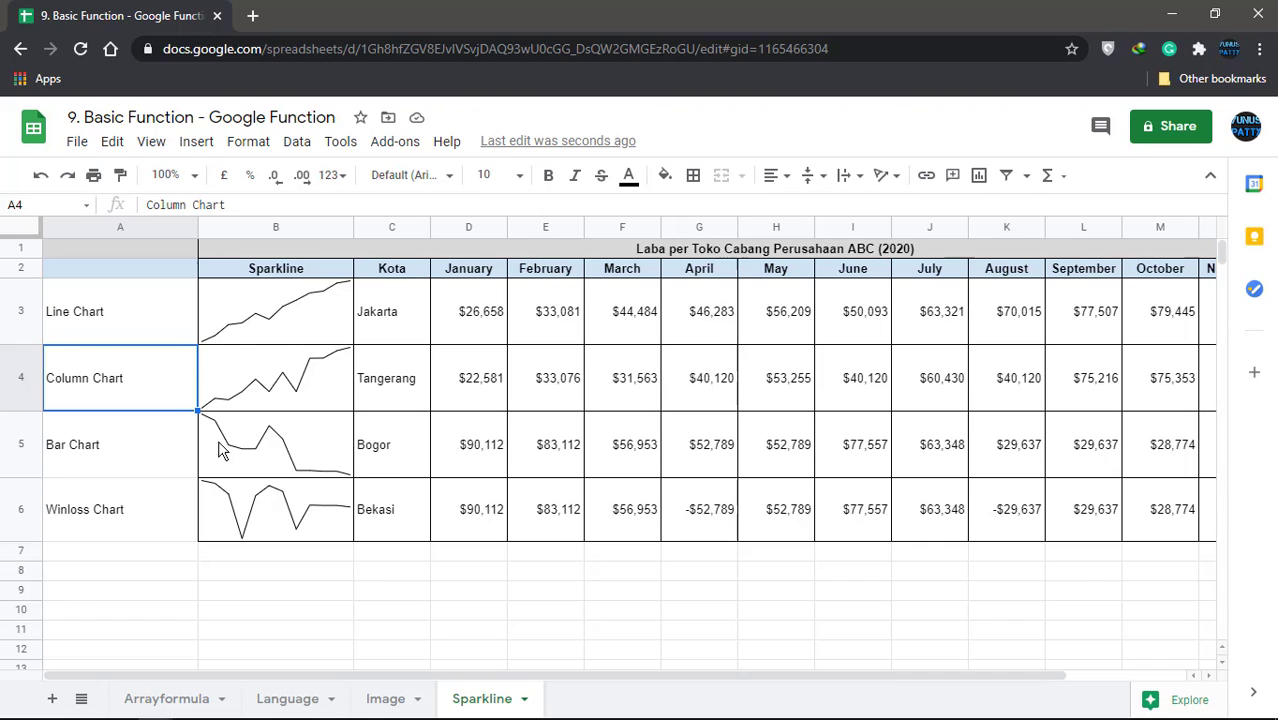
Step: Change the Tangerang sparkline in B4 to =SPARKLINE(D4:O4,{"charttype","column"}) and fill the formula down to B6
left_click(282, 397)
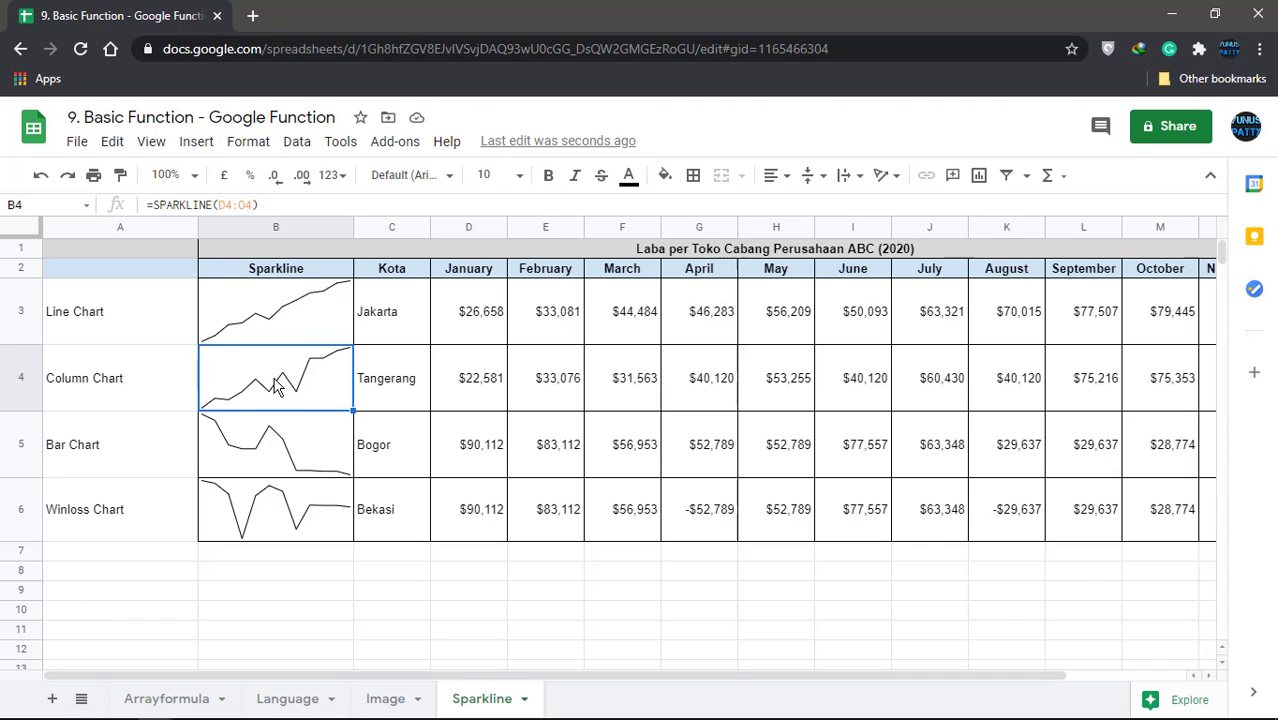
left_click(257, 203)
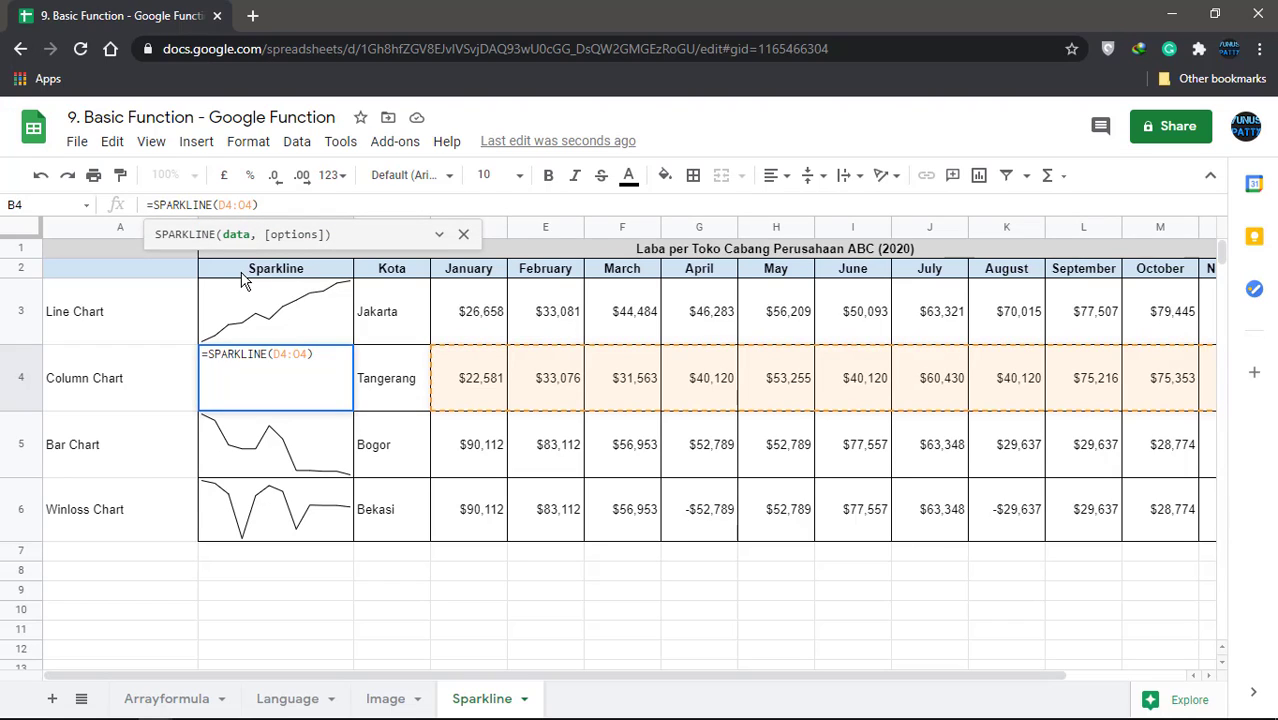
type(", ")
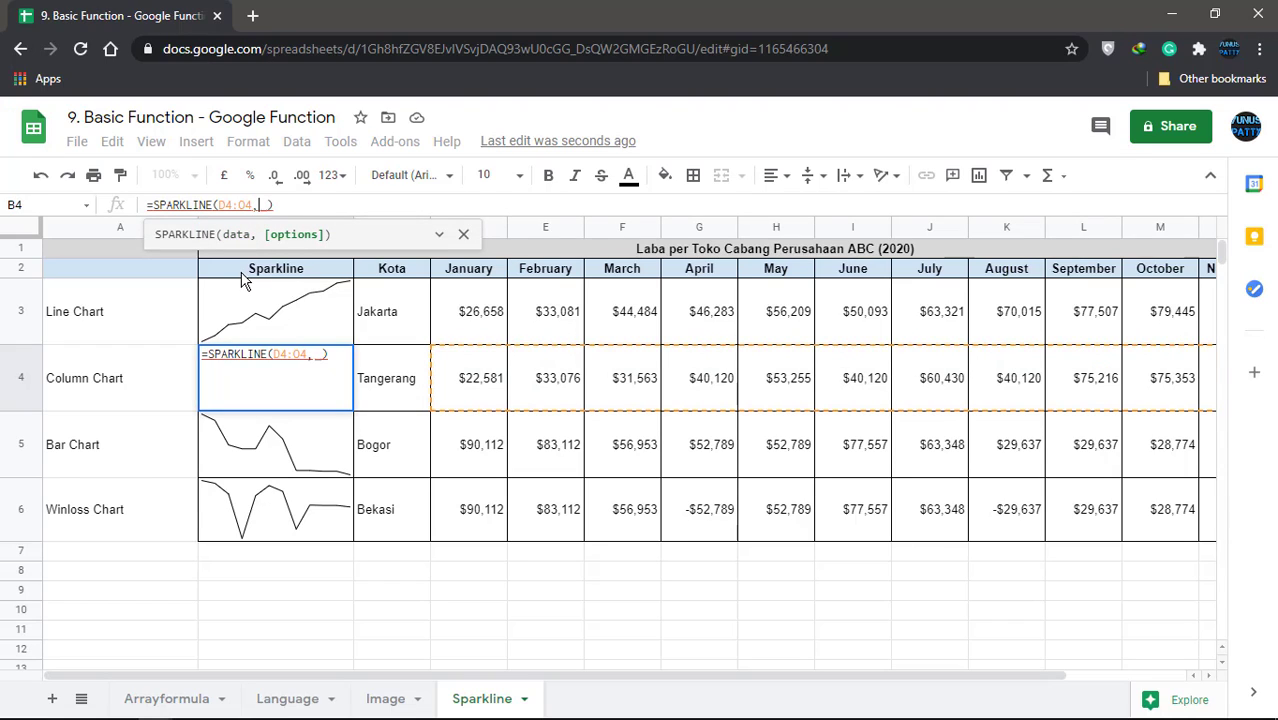
type("{")
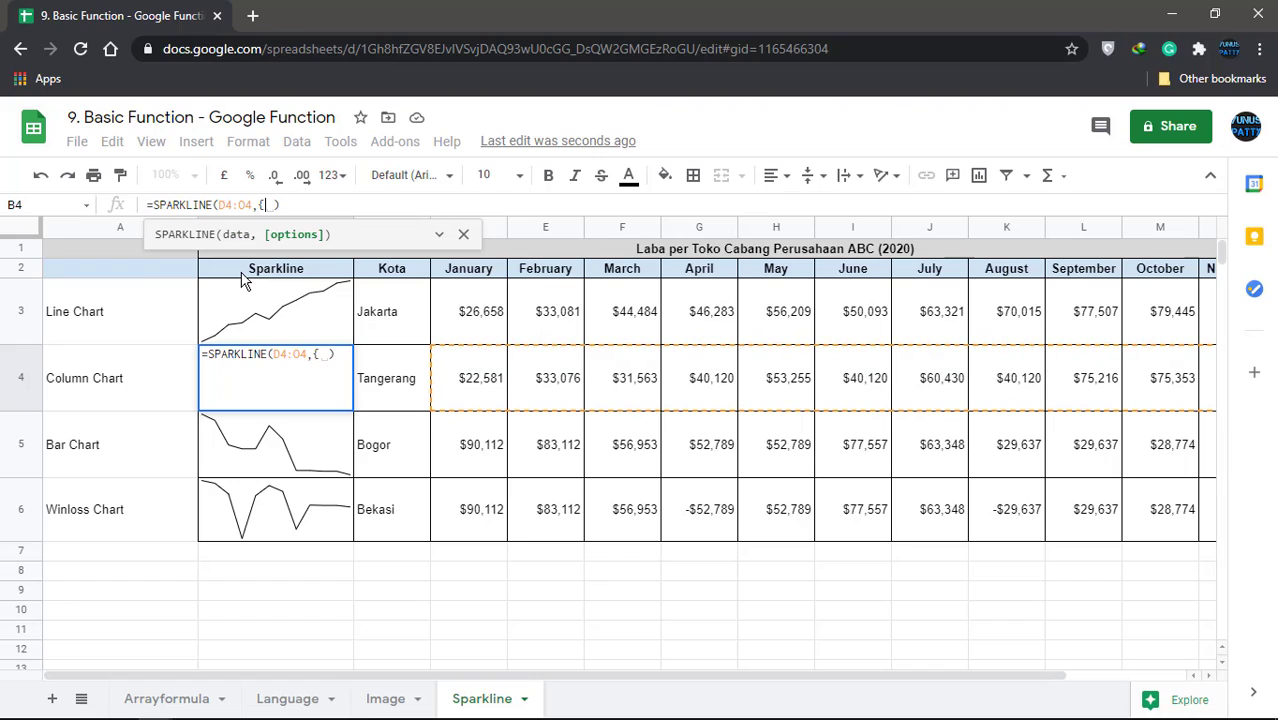
type("\"")
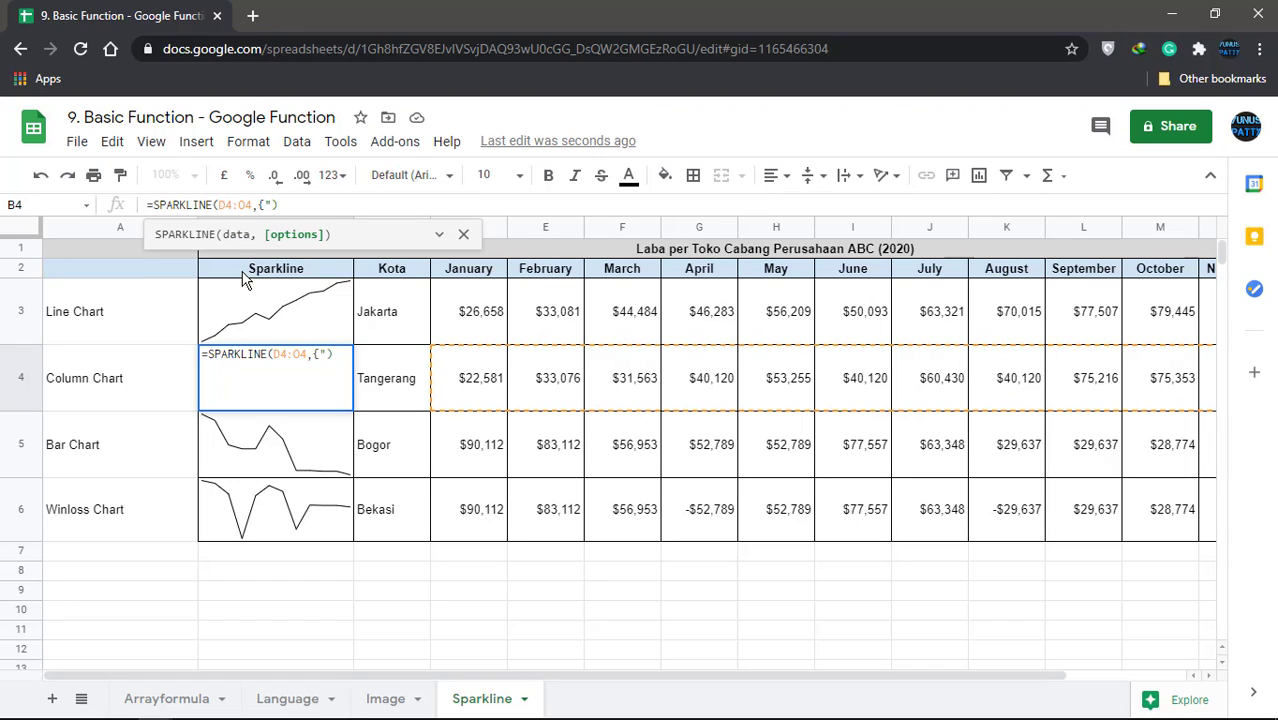
type("chartt")
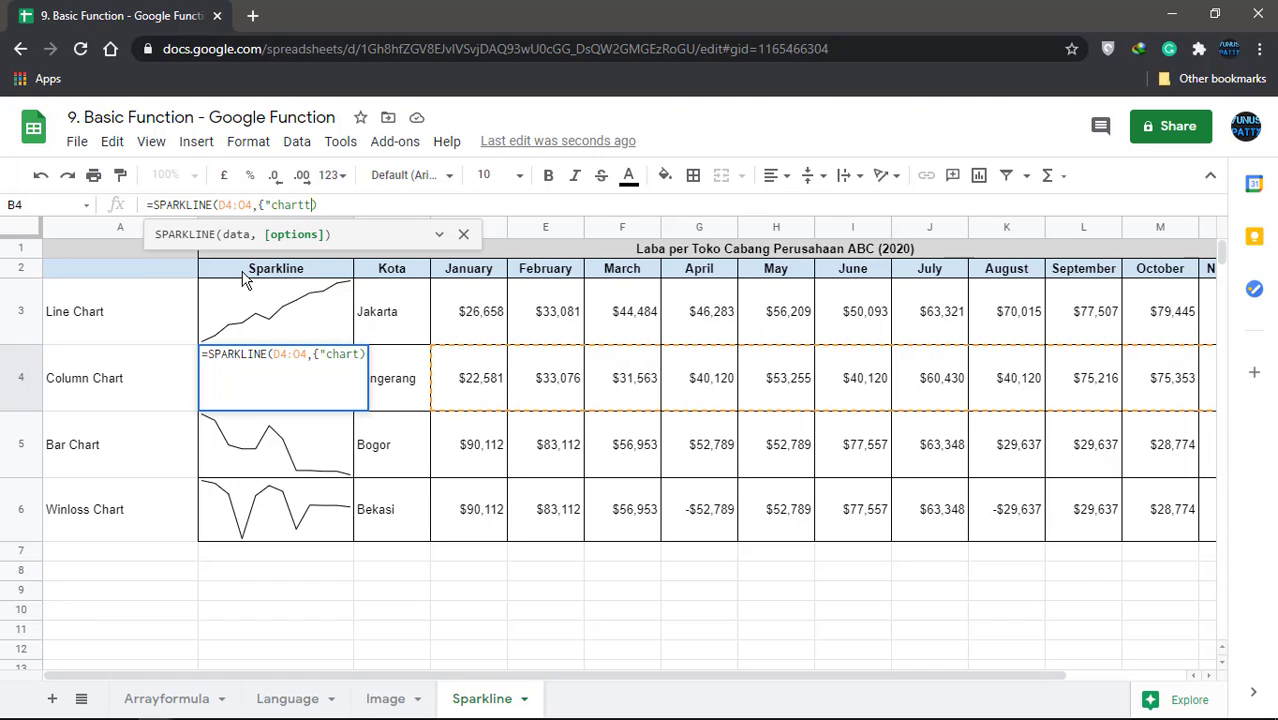
type("ype")
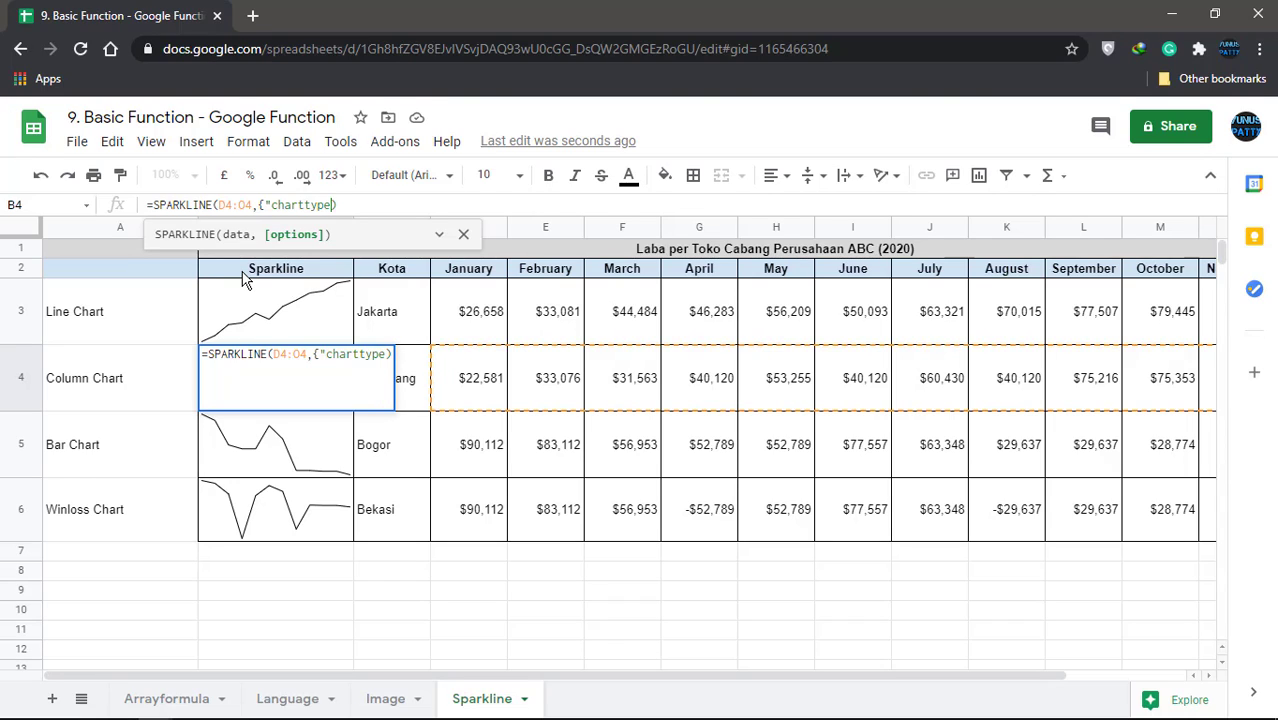
type("\"")
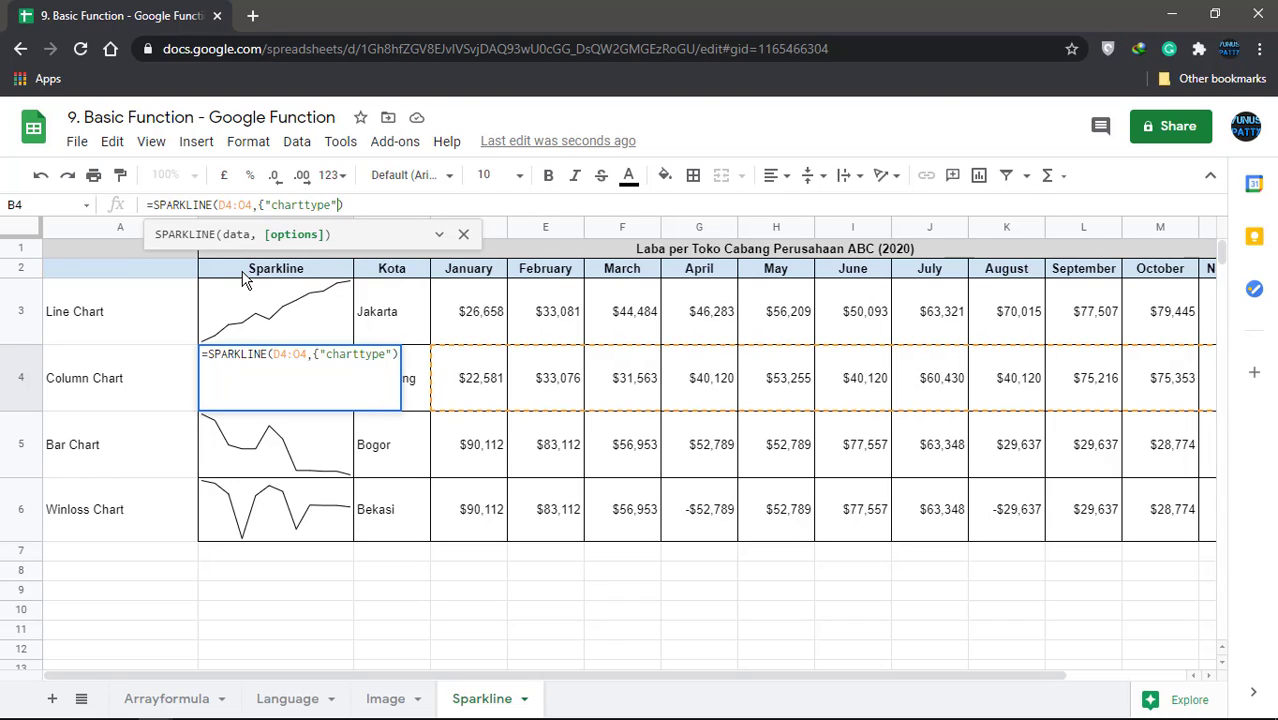
type(",")
key("BackSpace")
type("\"")
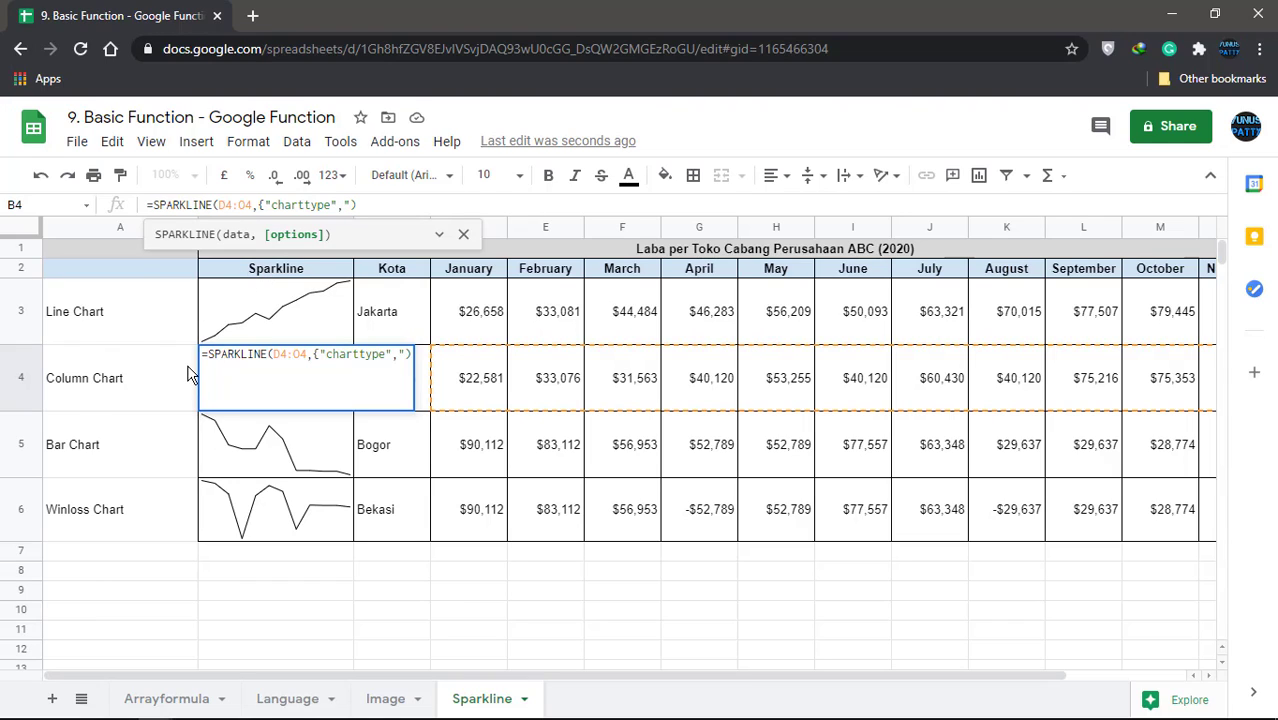
type("column")
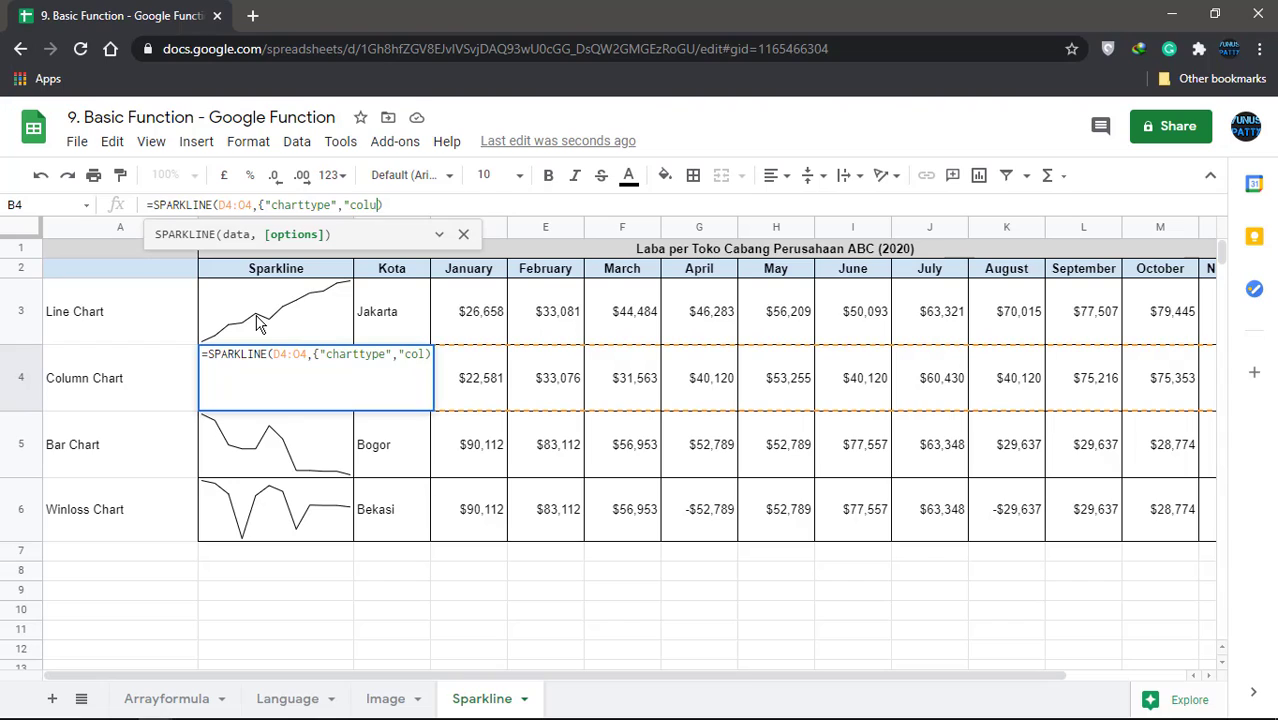
type("\"")
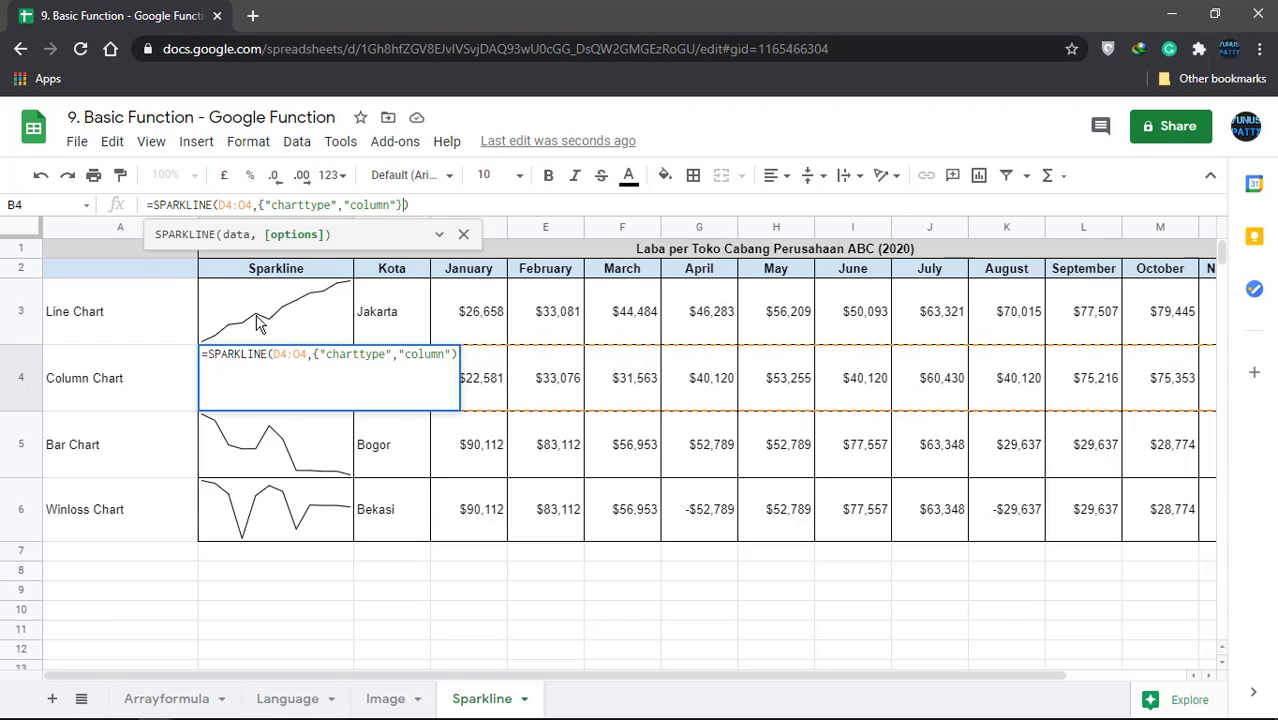
type("}")
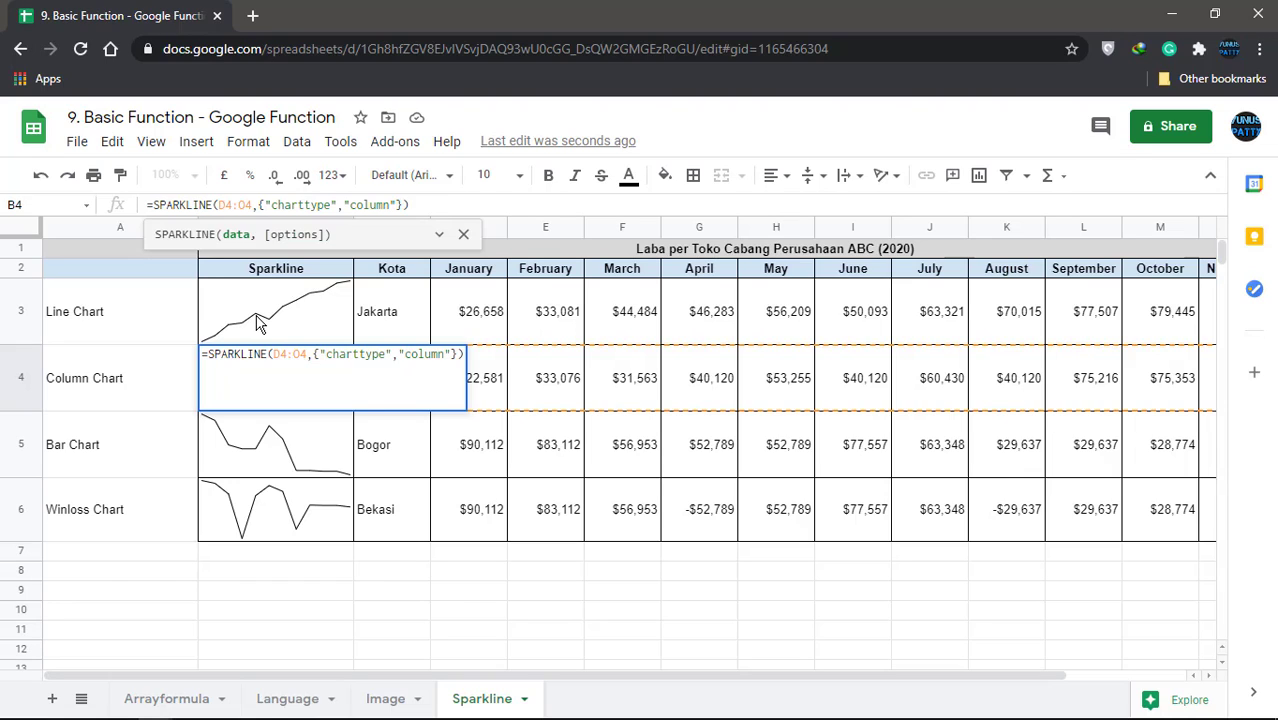
key("Return")
left_click(304, 380)
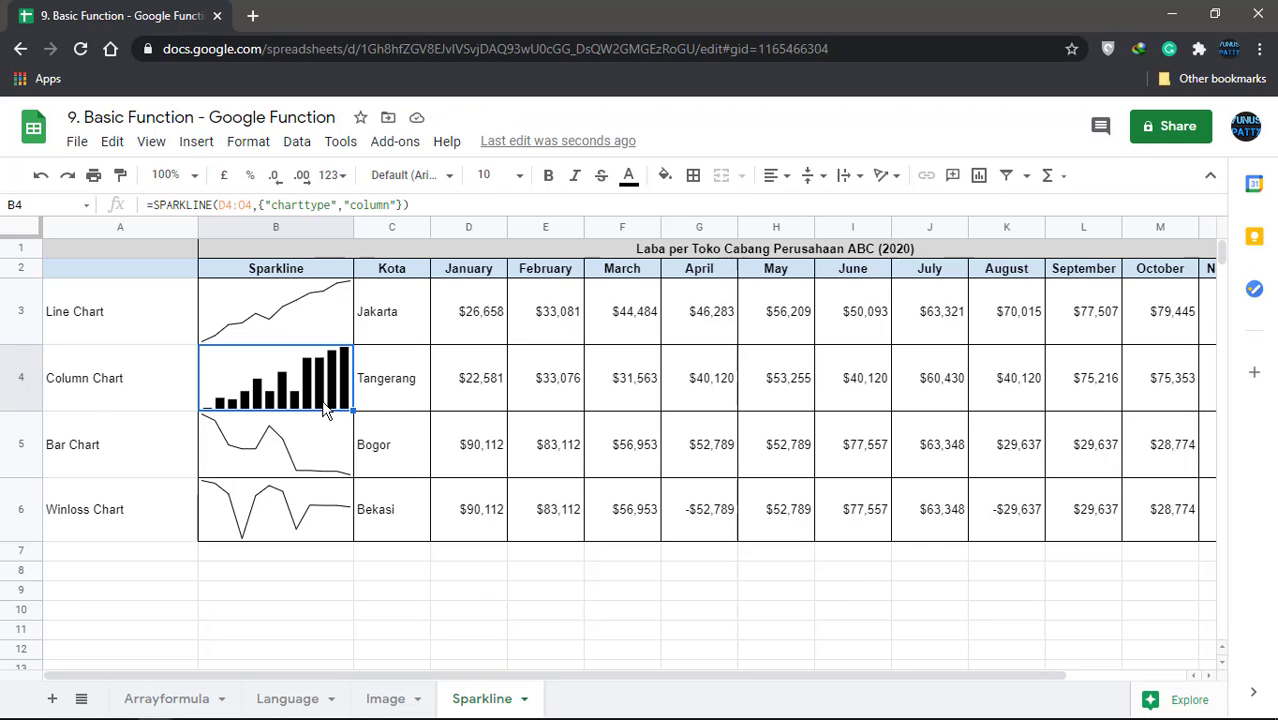
left_click_drag(352, 410, 342, 503)
Step: Change the Bogor sparkline in B5 to a bar chart with =SPARKLINE(D5:O5,{"charttype","bar"})
left_click(298, 456)
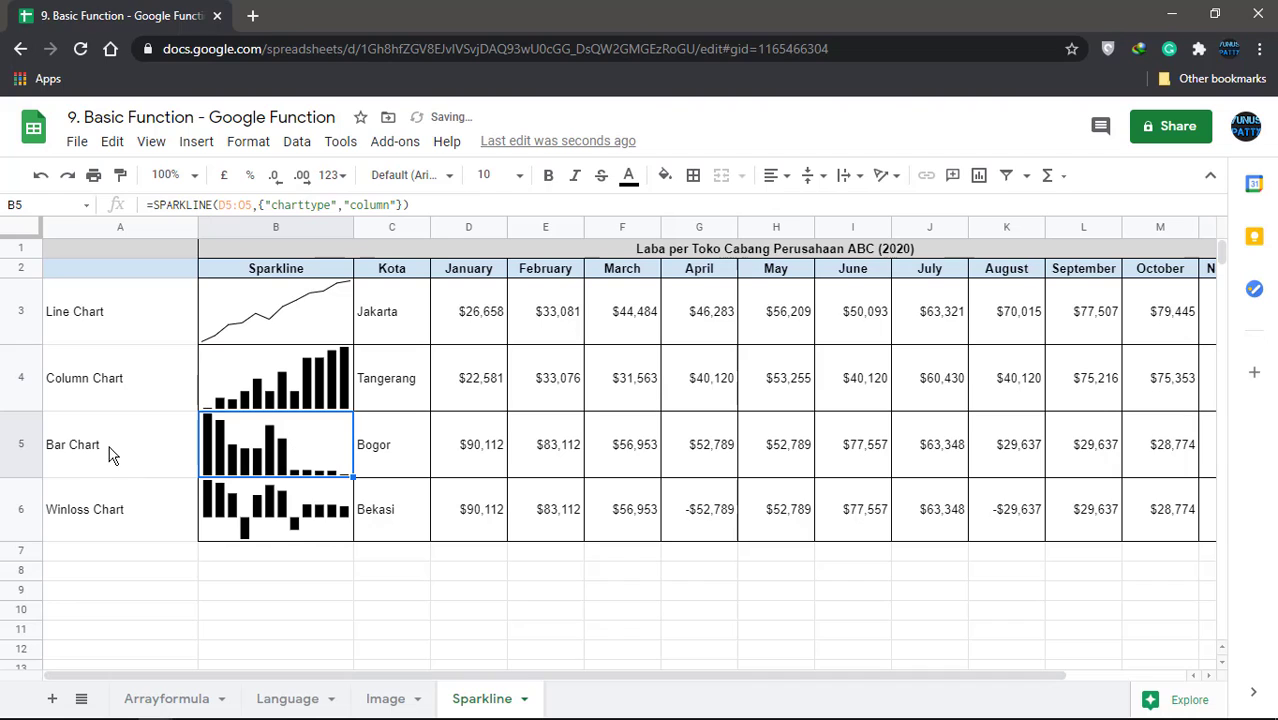
left_click(393, 200)
key("shift+Left")
key("shift+Left")
key("shift+Left")
key("shift+Left")
key("shift+Left")
key("shift+Left")
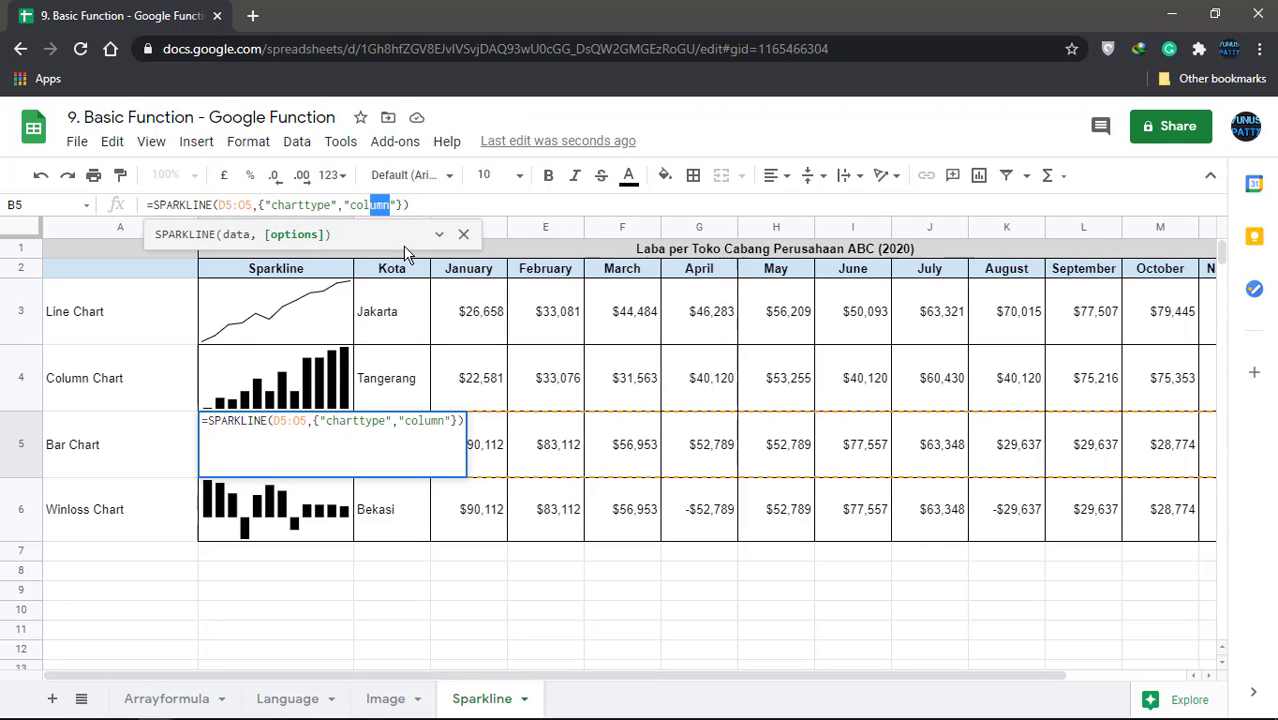
type("bar")
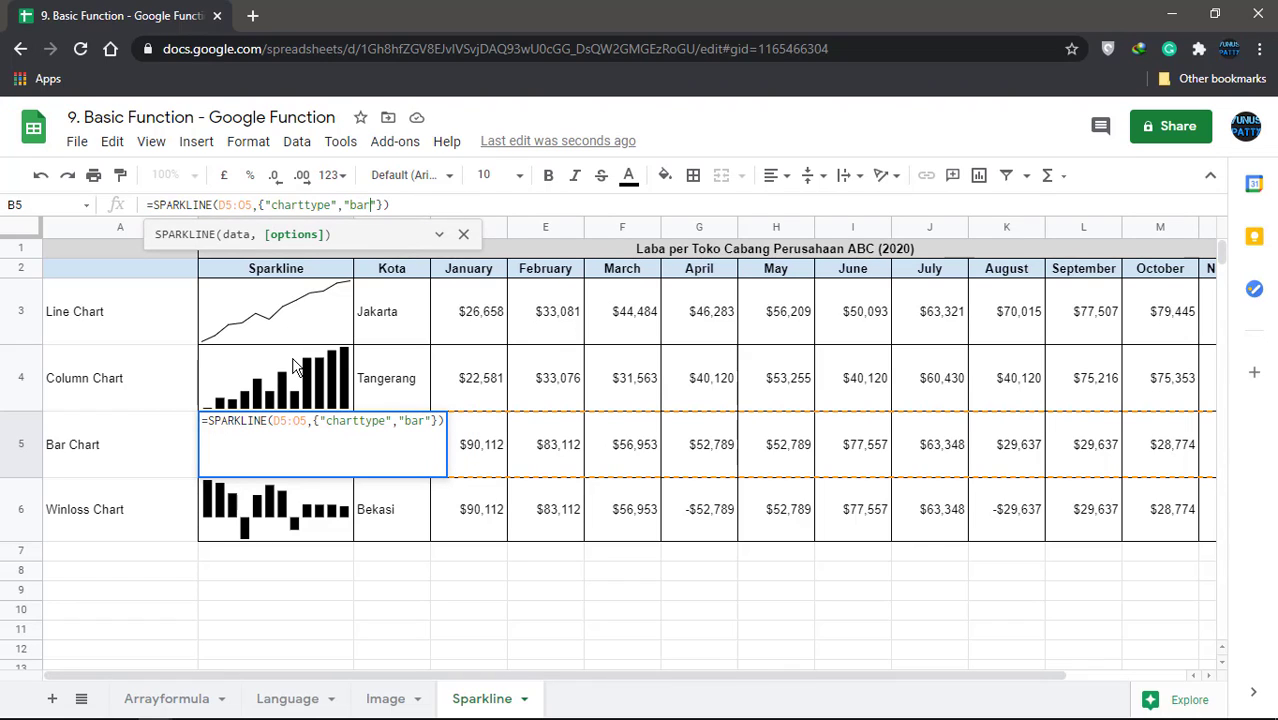
key("Return")
Step: Compare the segments of the bar sparkline in B5 with Bogor's monthly profits along row 5
left_click(216, 450)
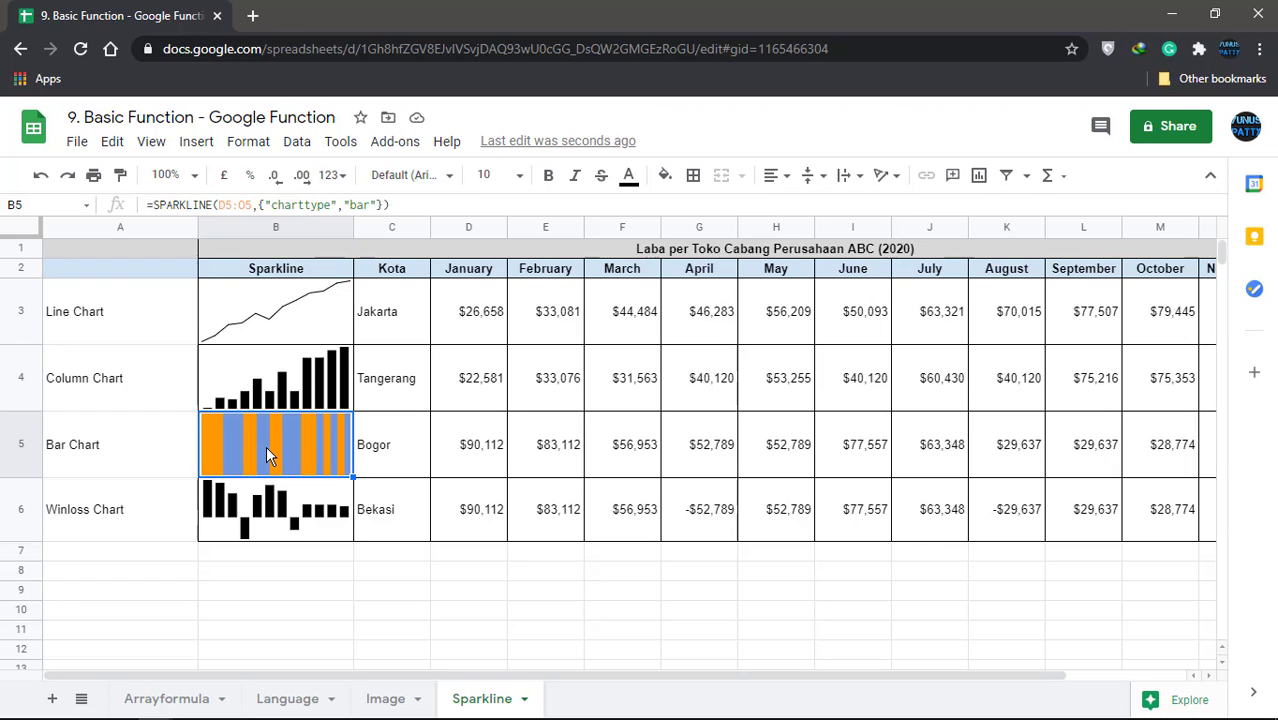
left_click(470, 449)
left_click(574, 452)
left_click(616, 450)
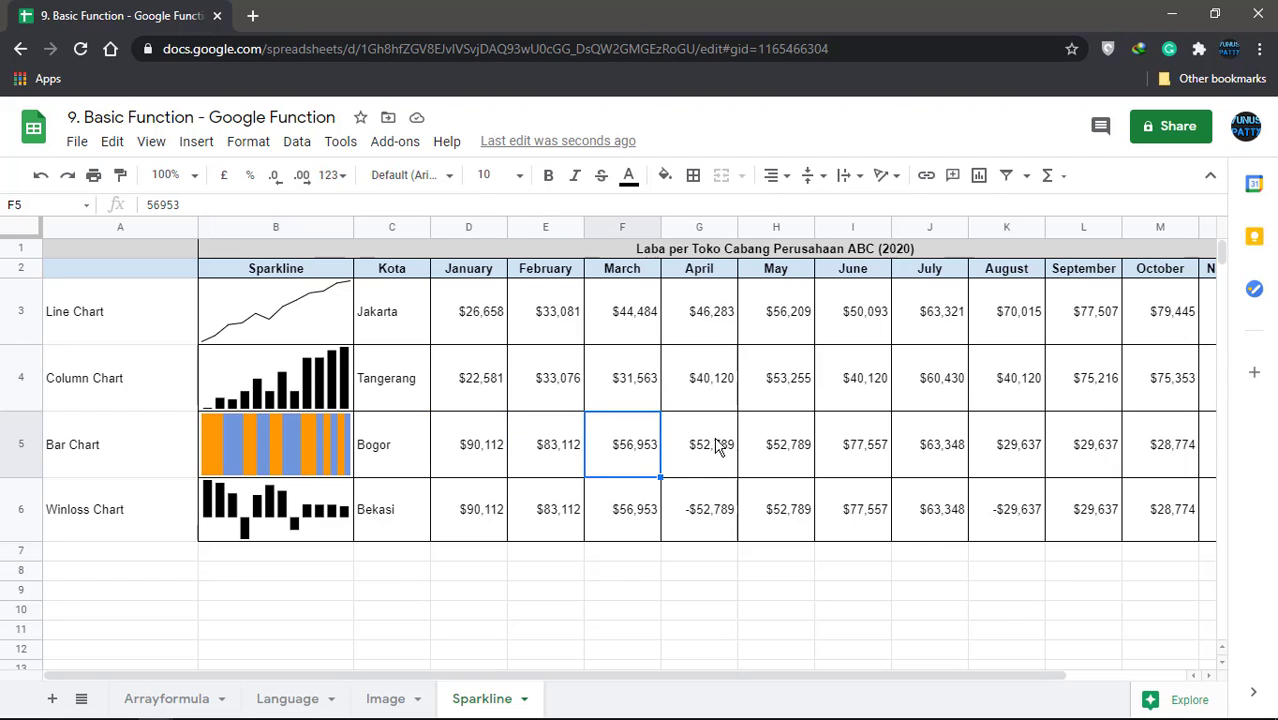
left_click(716, 444)
left_click(812, 452)
left_click(868, 454)
left_click(984, 452)
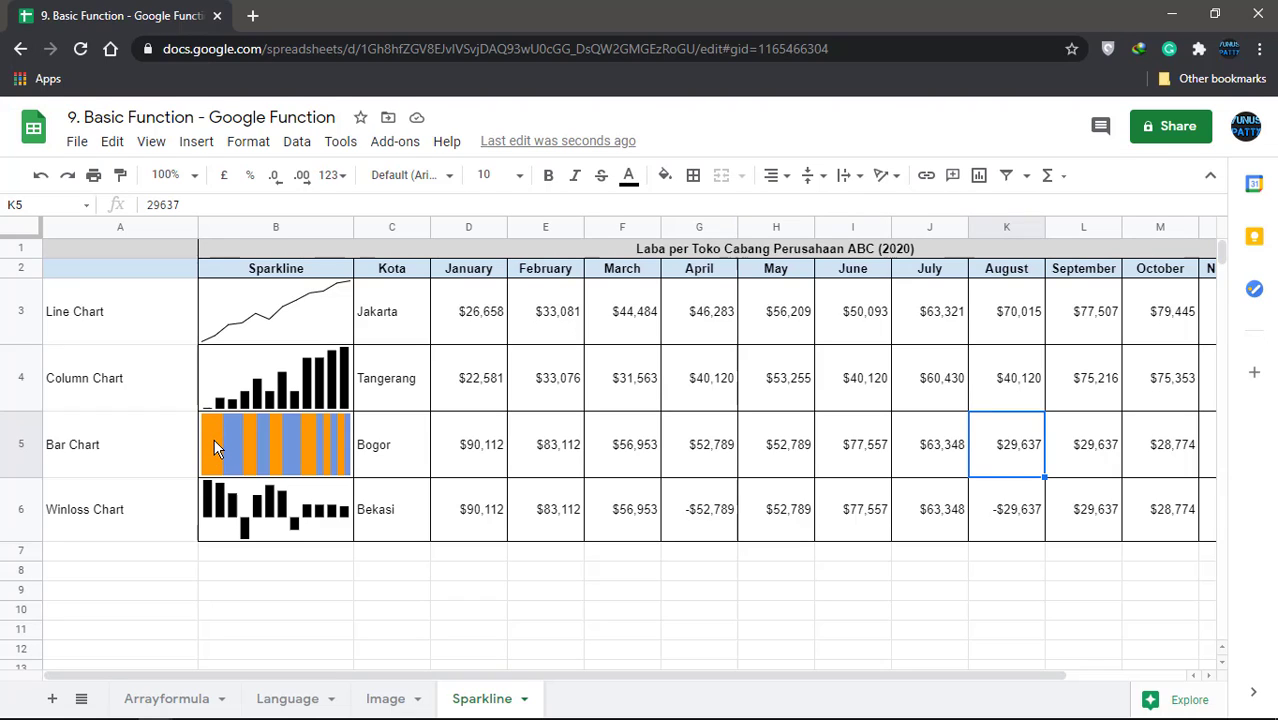
left_click(472, 453)
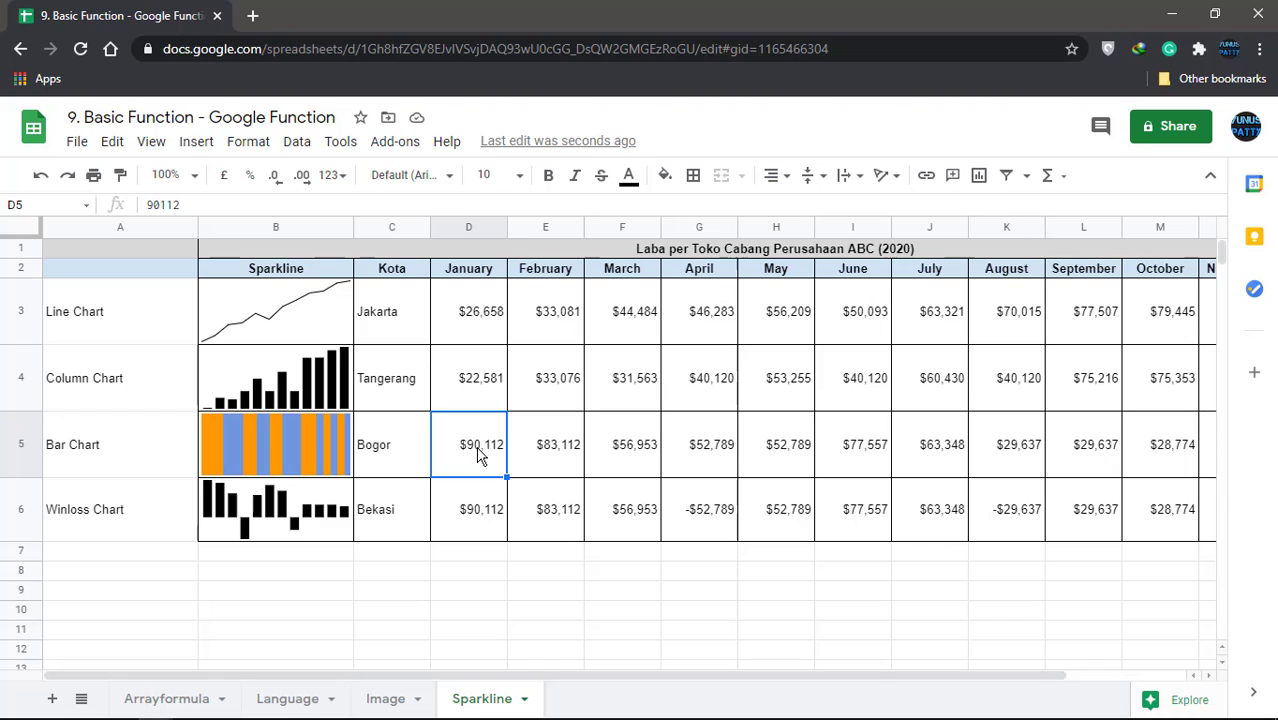
left_click(610, 458)
left_click(714, 456)
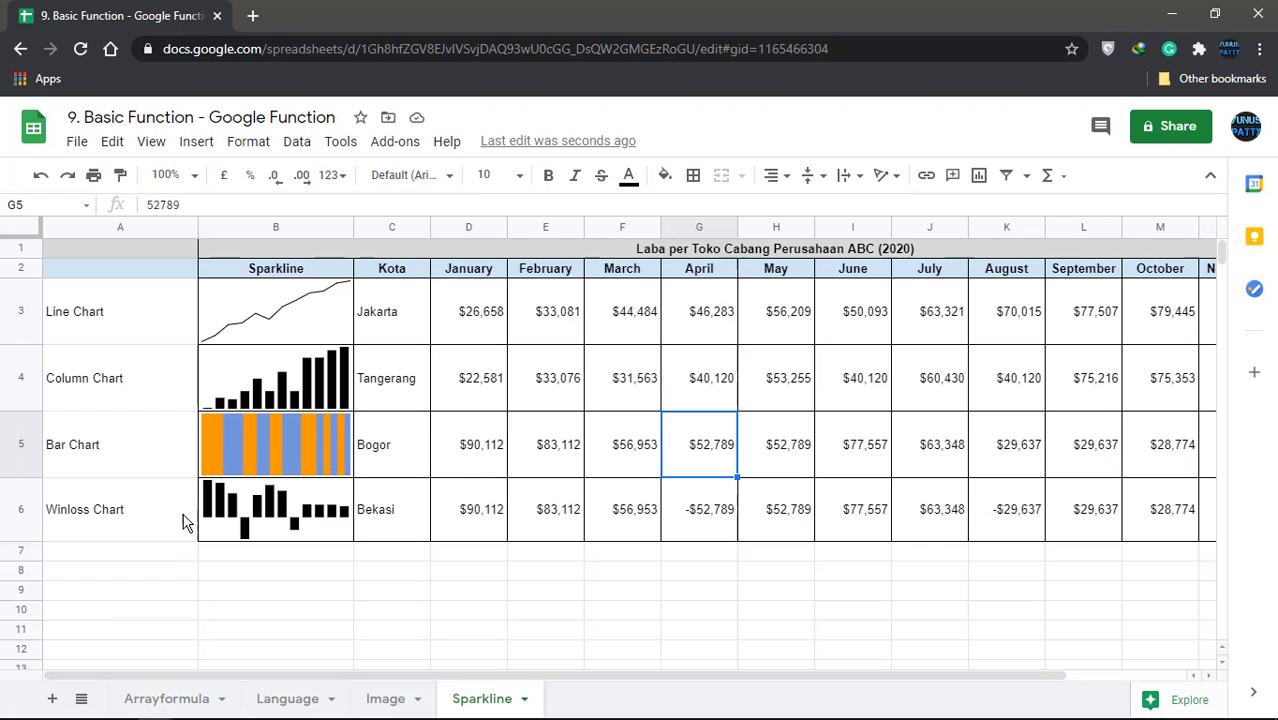
Step: Change the Bekasi sparkline in B6 to a winloss chart with =SPARKLINE(D6:O6,{"charttype","winloss"})
left_click(140, 523)
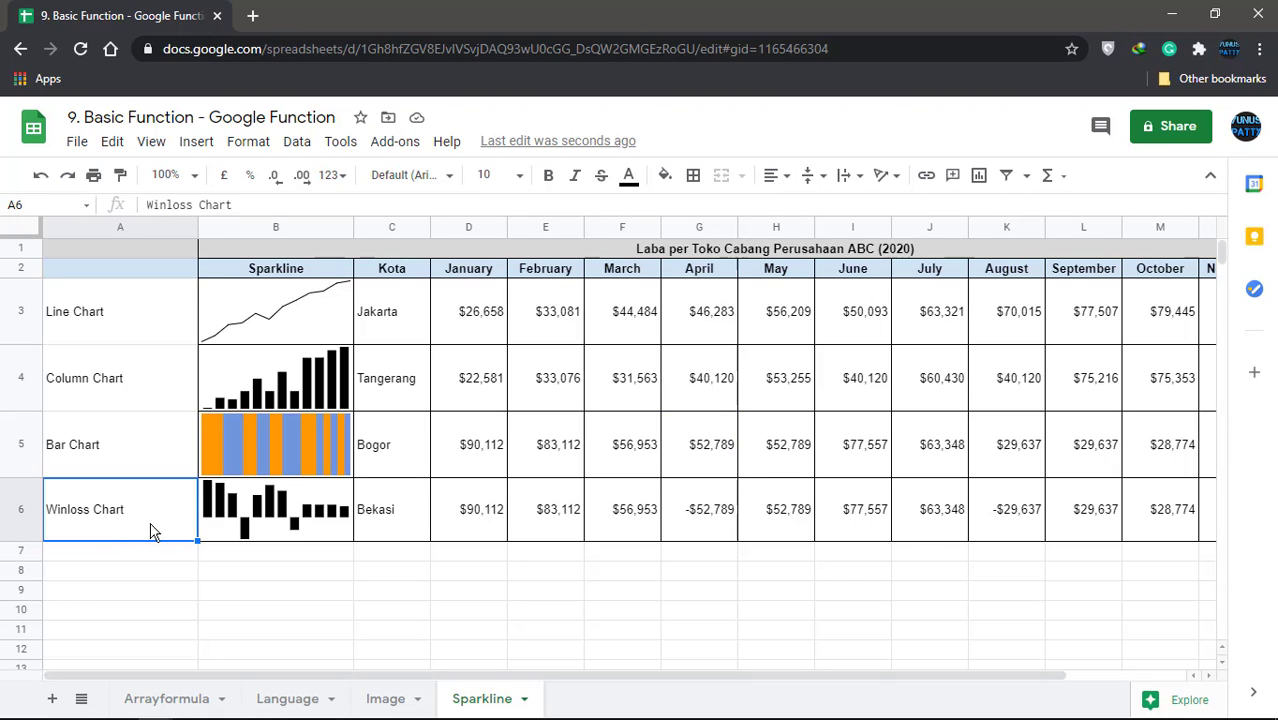
left_click(257, 512)
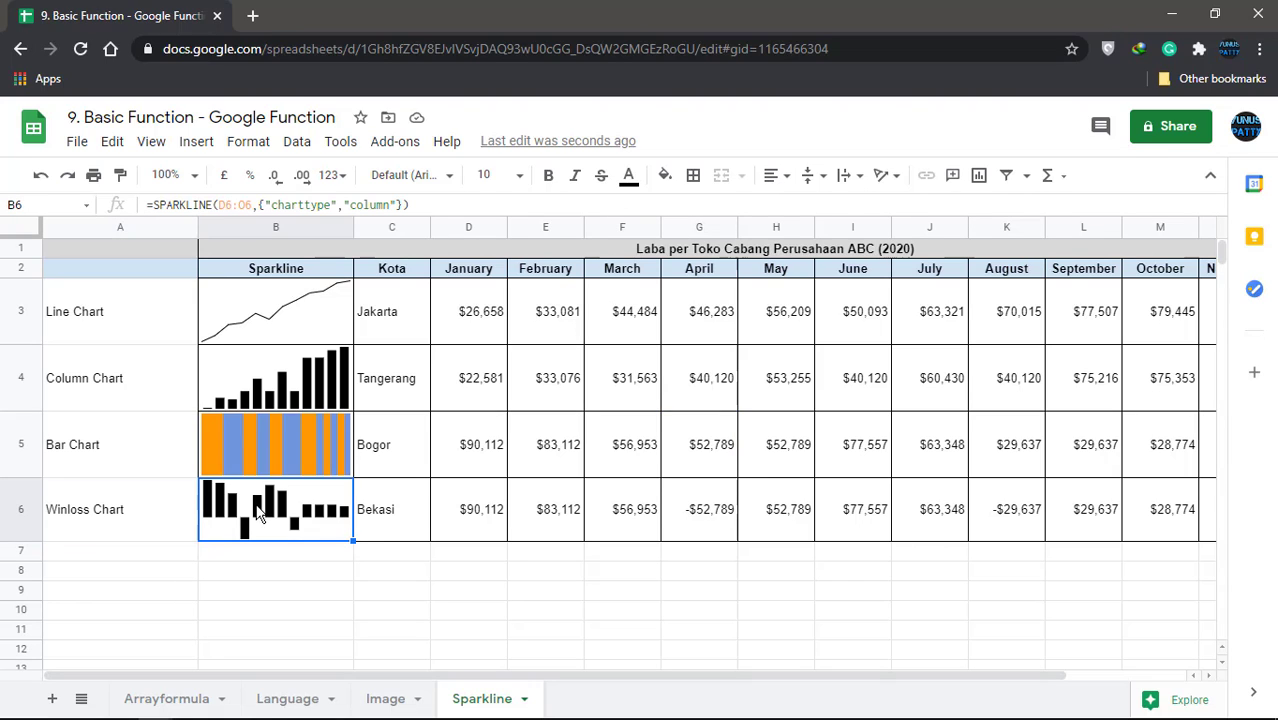
left_click(349, 205)
key("shift+Right")
key("shift+Right")
key("shift+Right")
key("shift+Right")
key("shift+Right")
key("shift+Right")
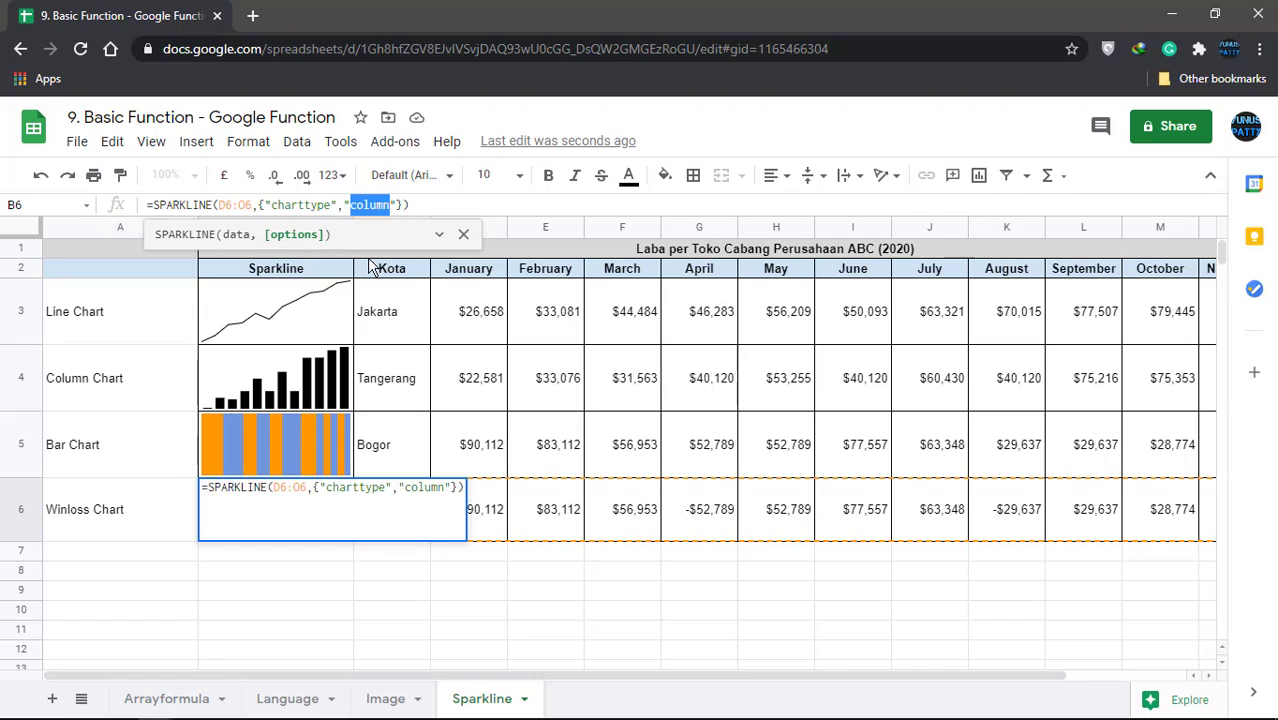
type("winloss")
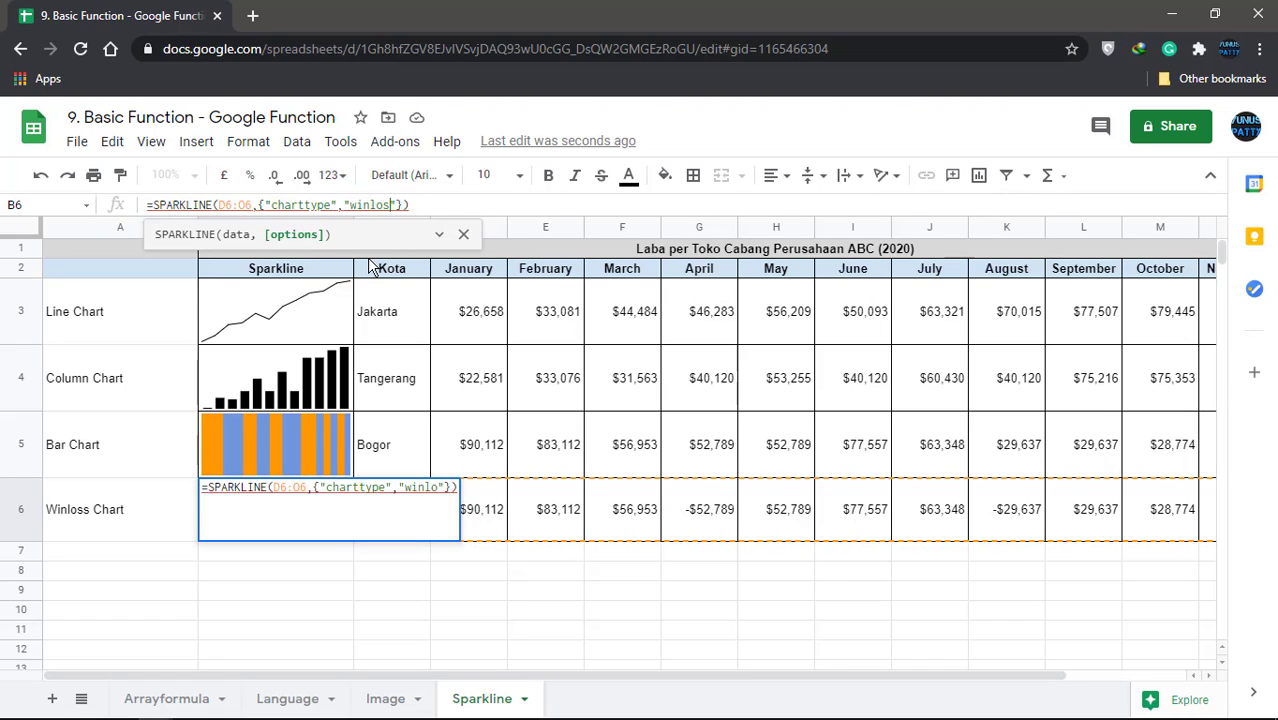
key("Return")
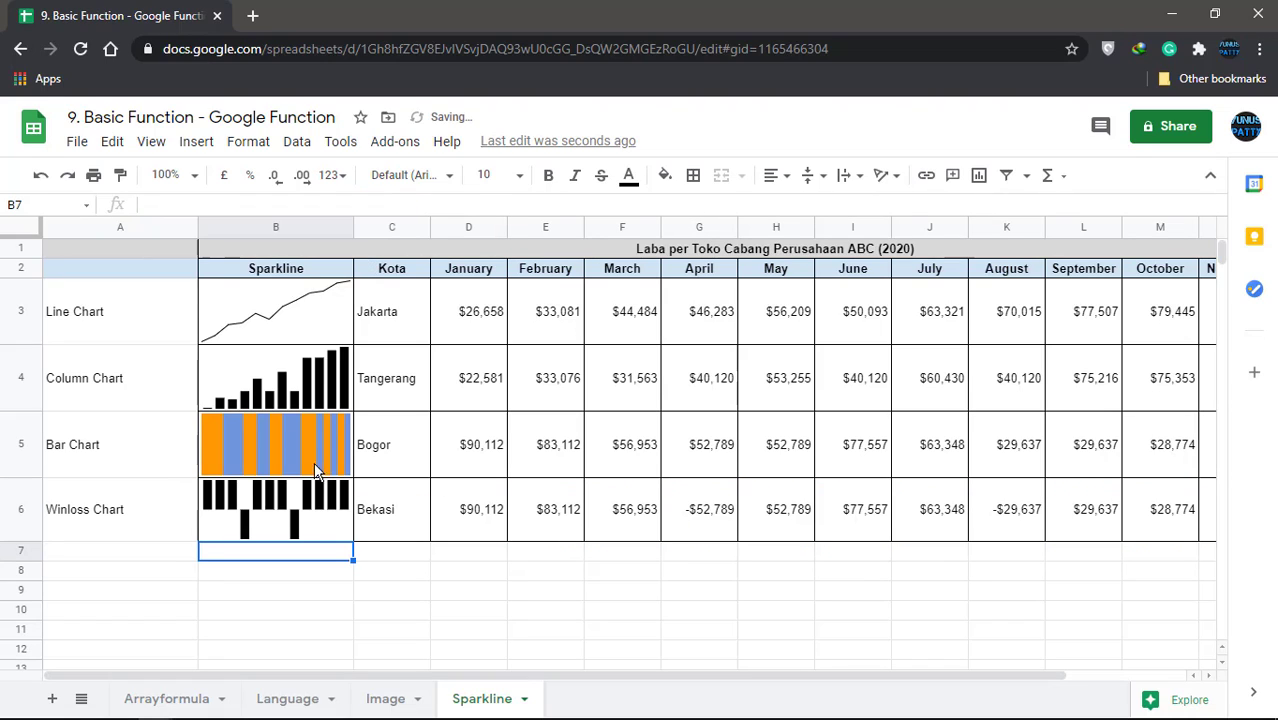
Step: Undo the winloss change to compare the column sparkline with Bekasi's April and August losses, and restore the bar and winloss types by redoing
left_click(294, 522)
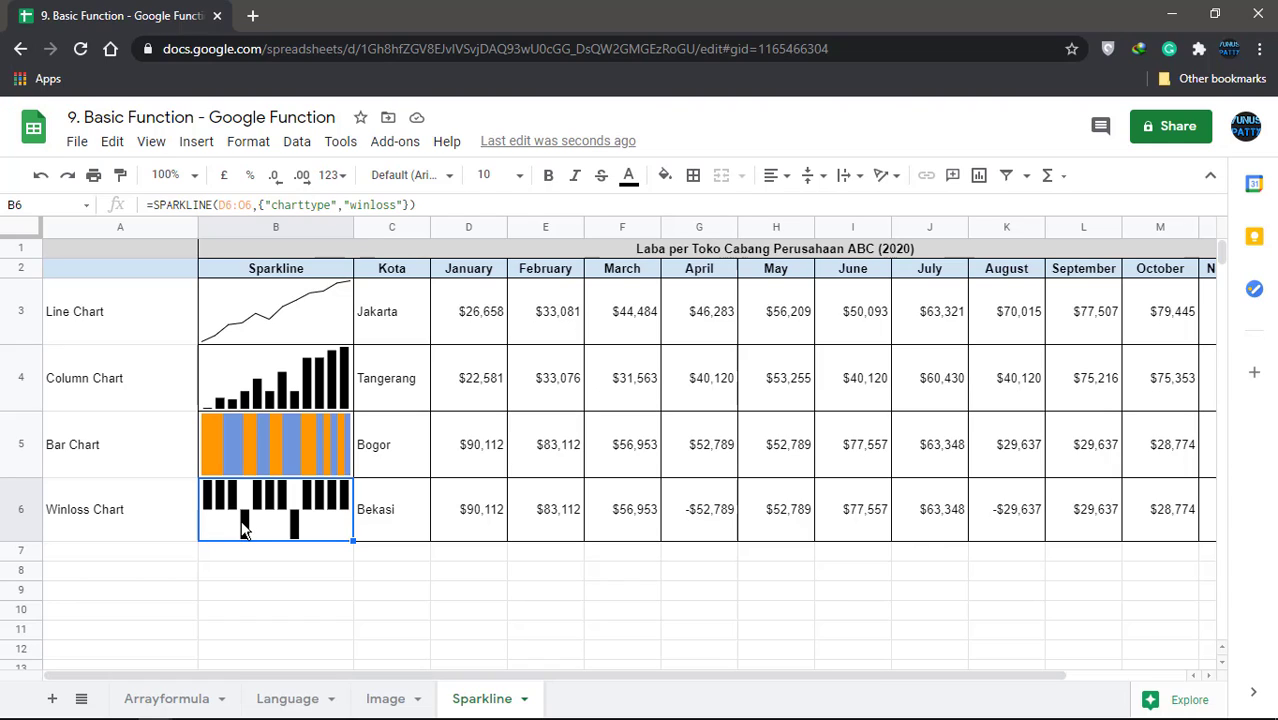
key("ctrl+z")
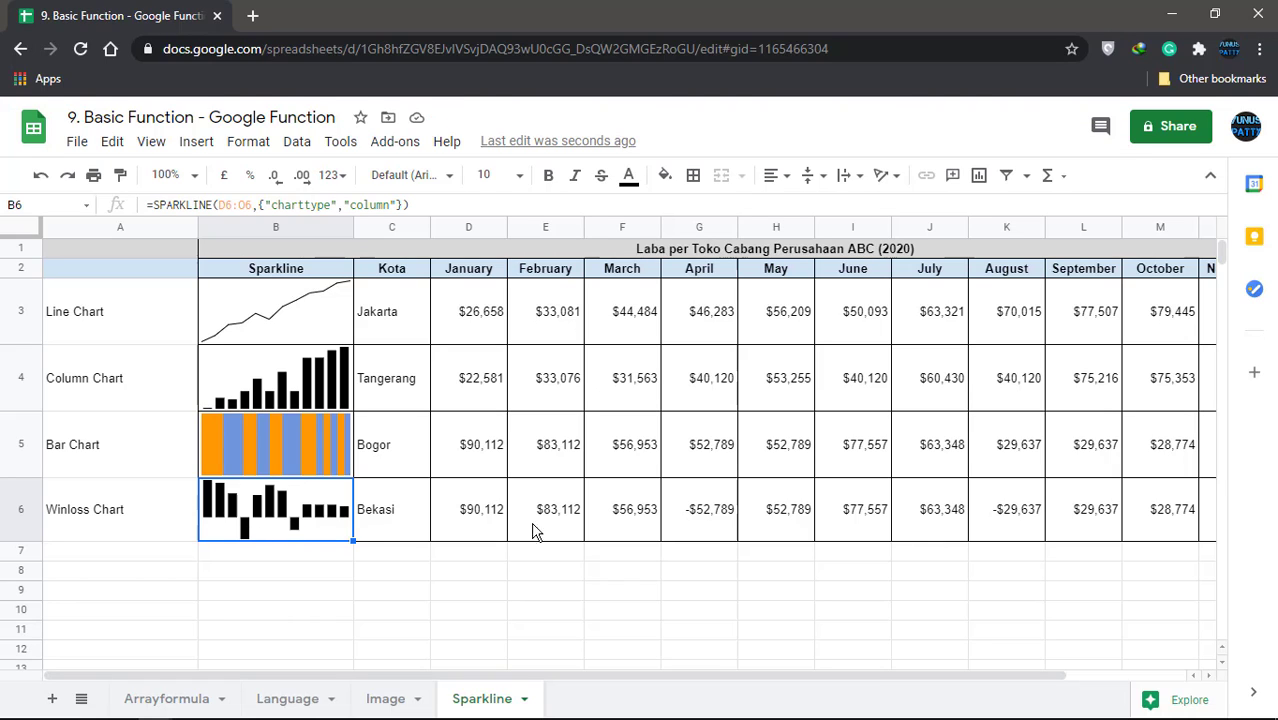
left_click(716, 523)
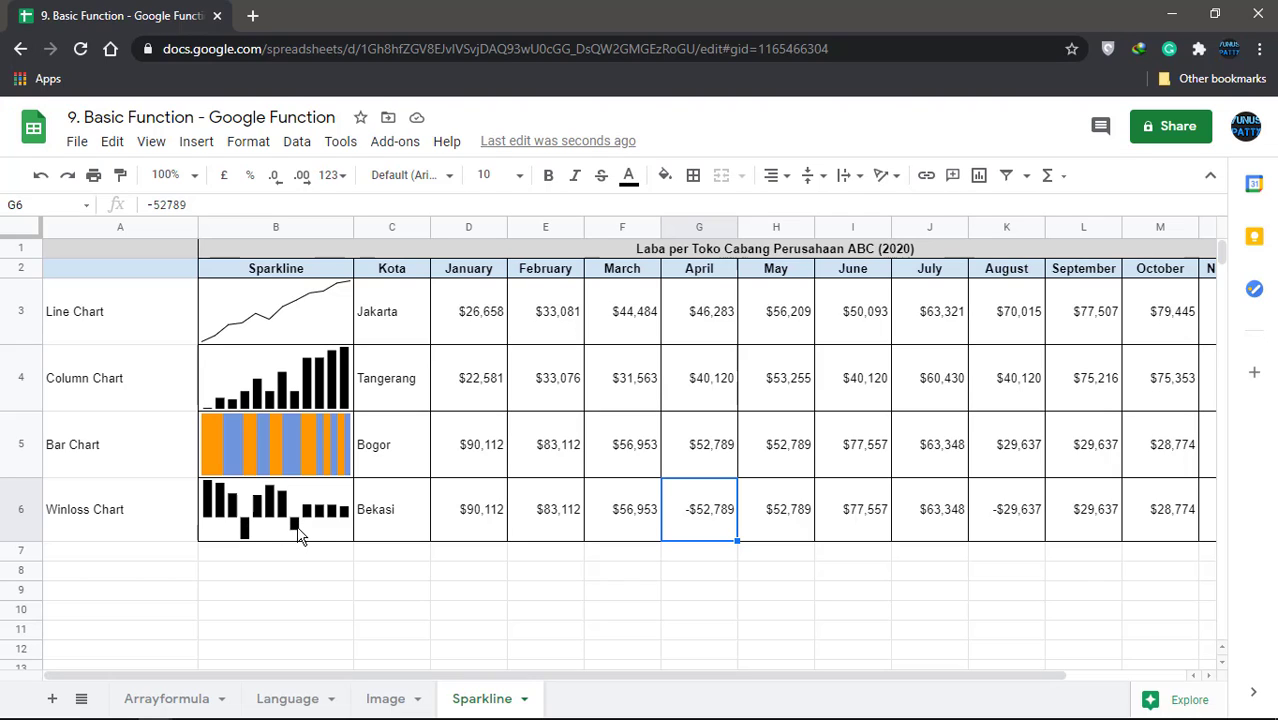
left_click(1005, 515)
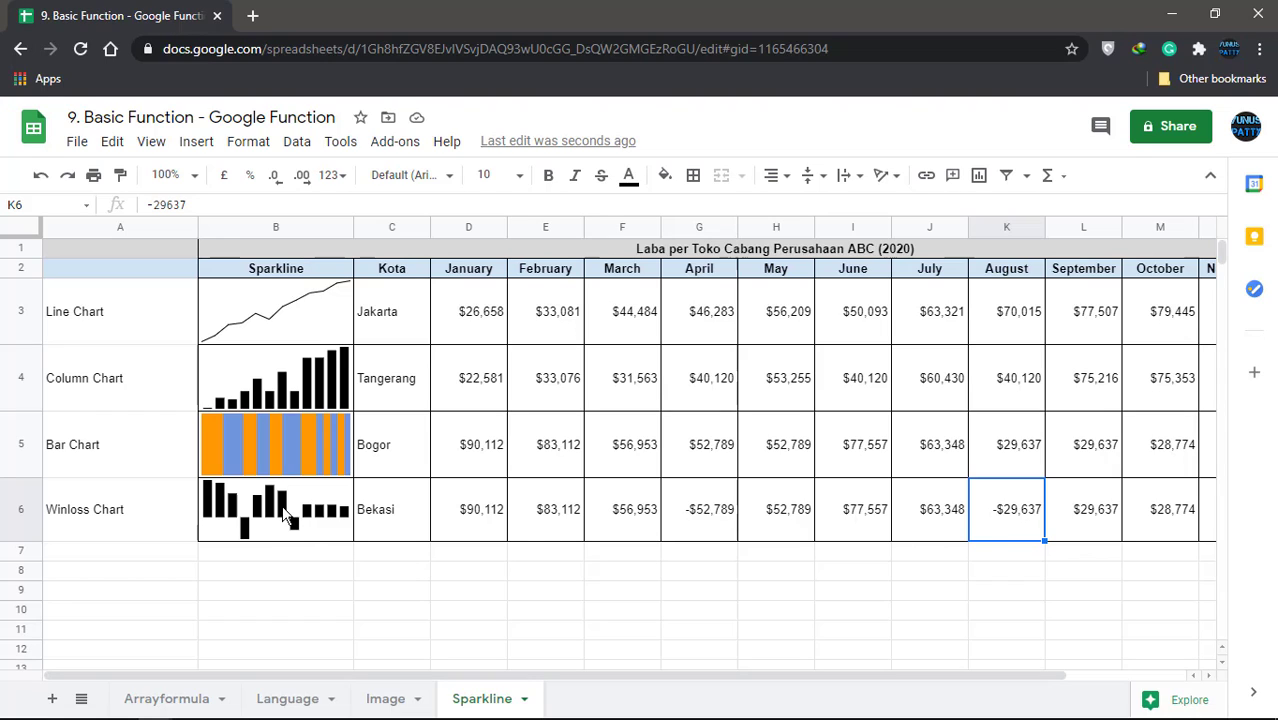
key("ctrl+z")
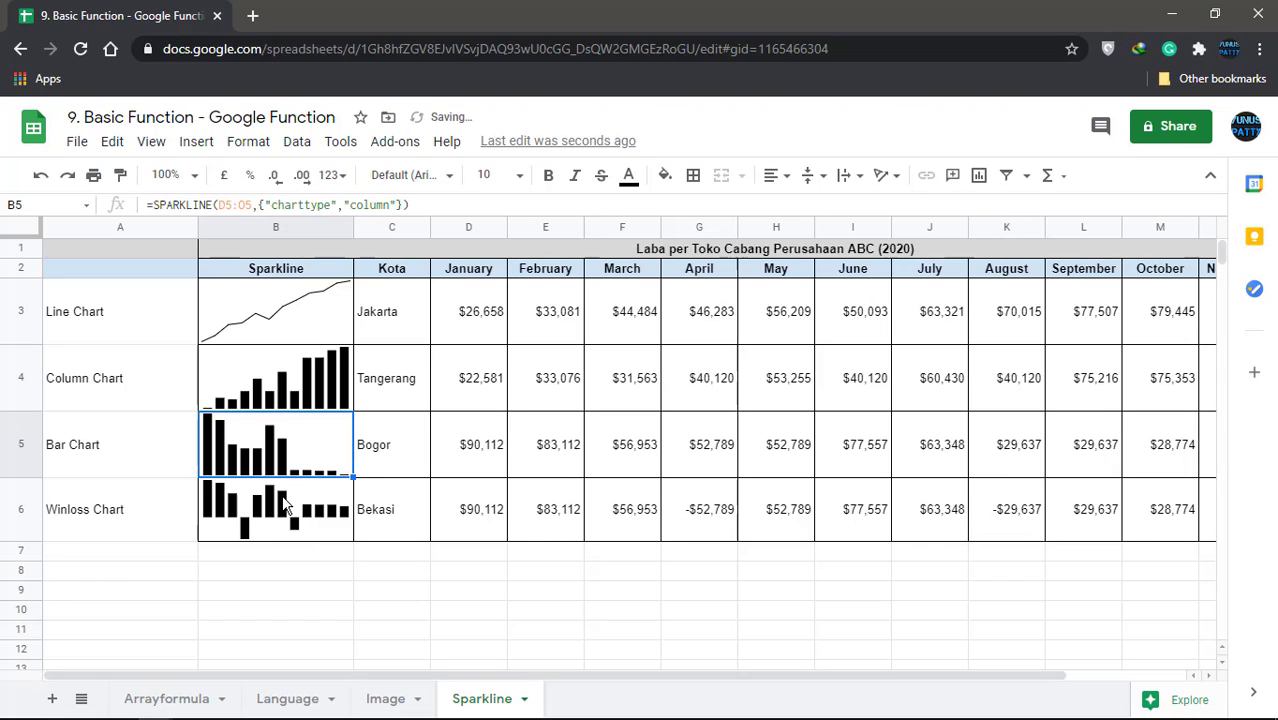
key("ctrl+y")
key("ctrl+y")
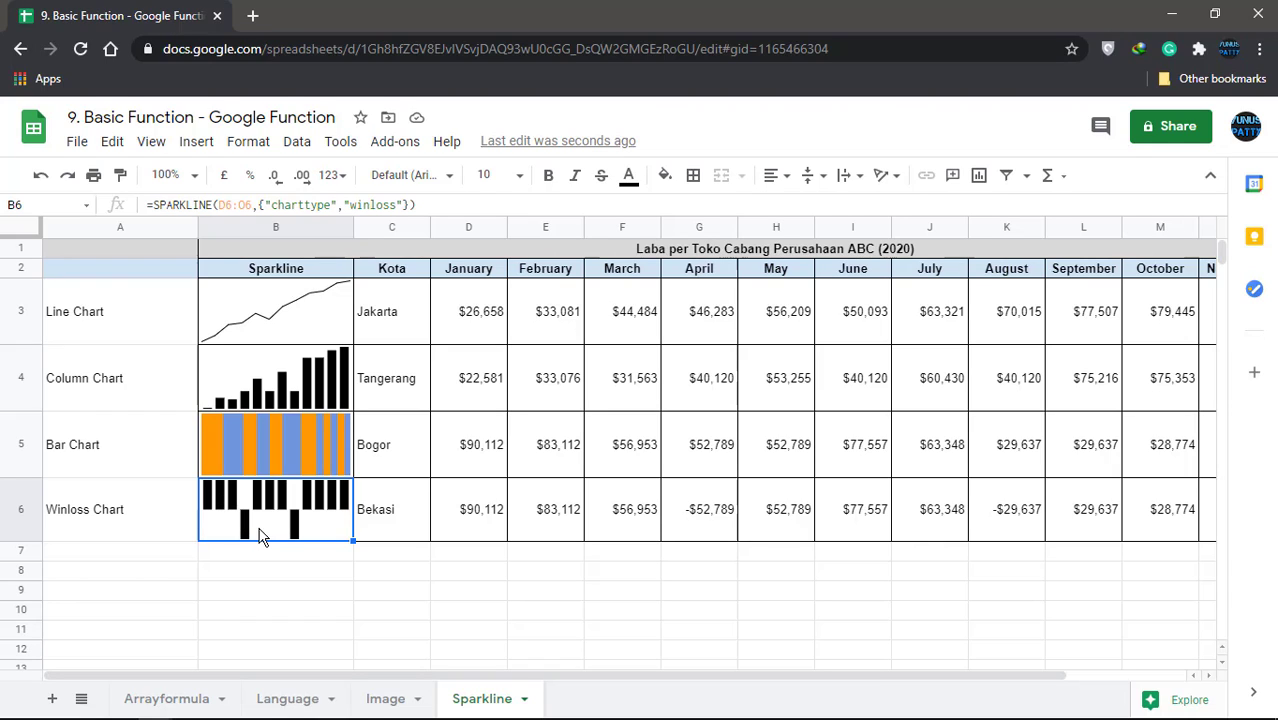
left_click(278, 566)
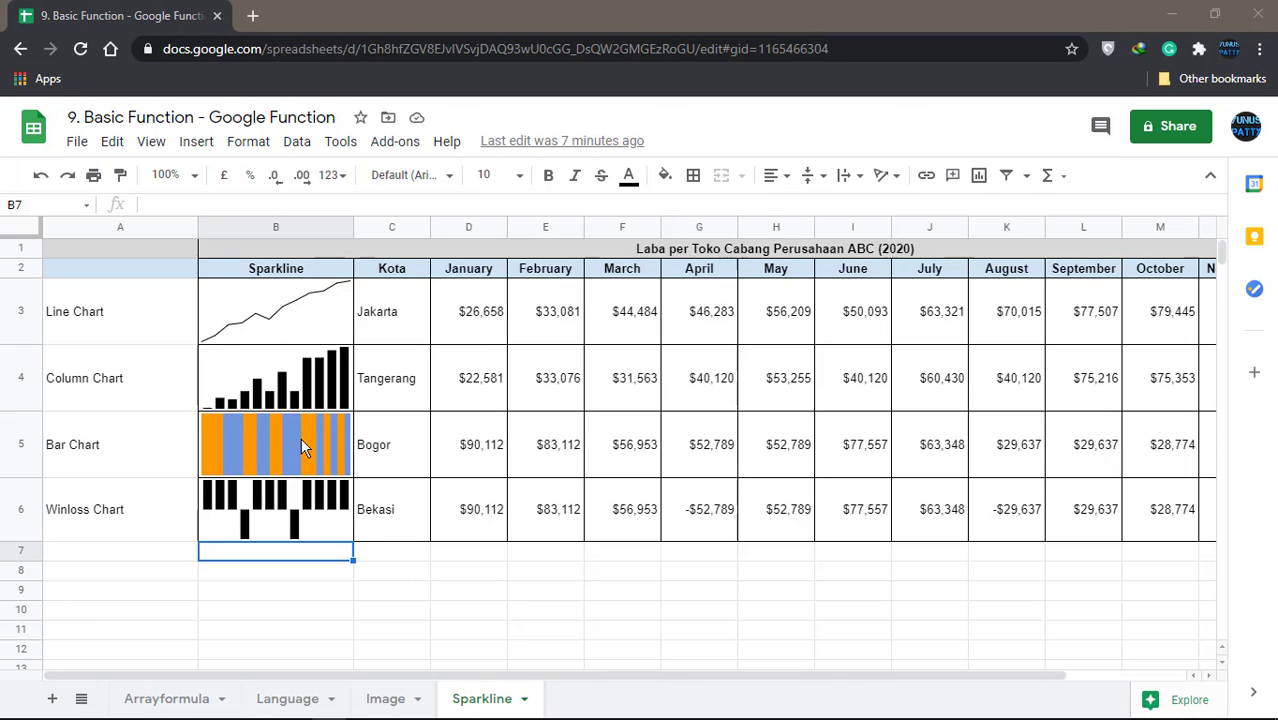
Step: Color the Jakarta line sparkline in B3 green with =SPARKLINE(D3:O3,{"color","green"})
left_click(281, 322)
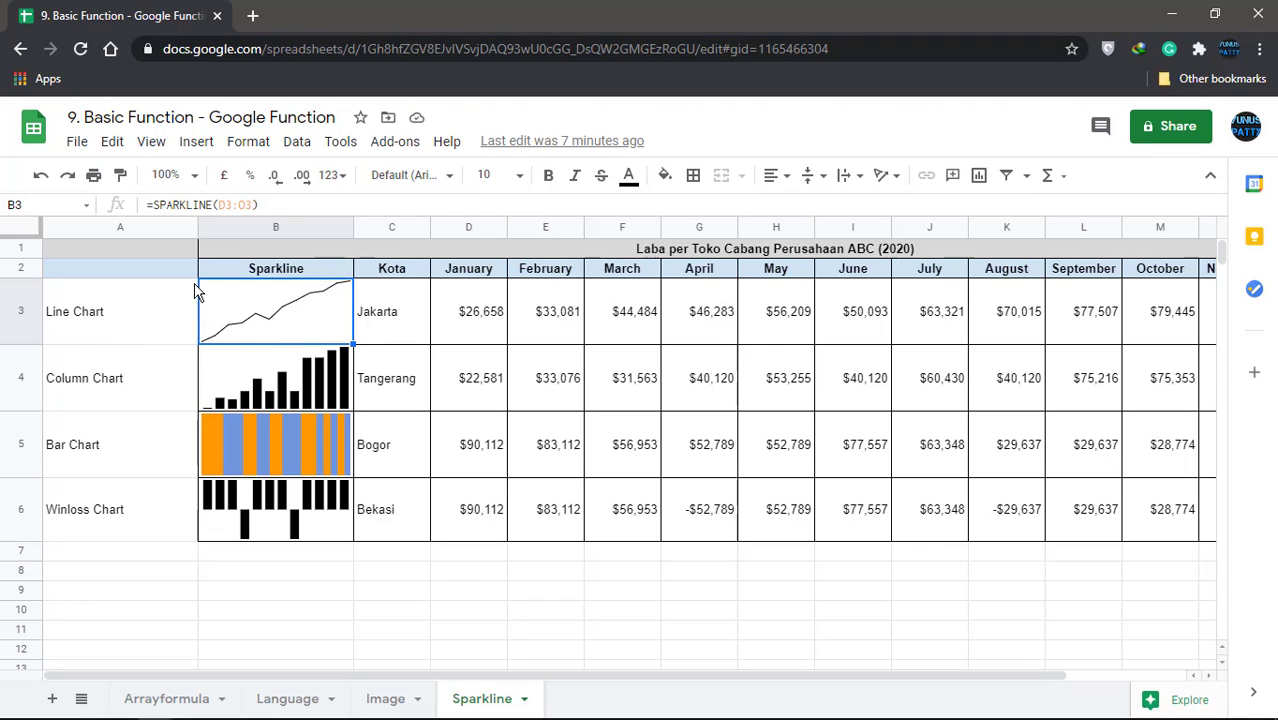
left_click(258, 205)
type(",")
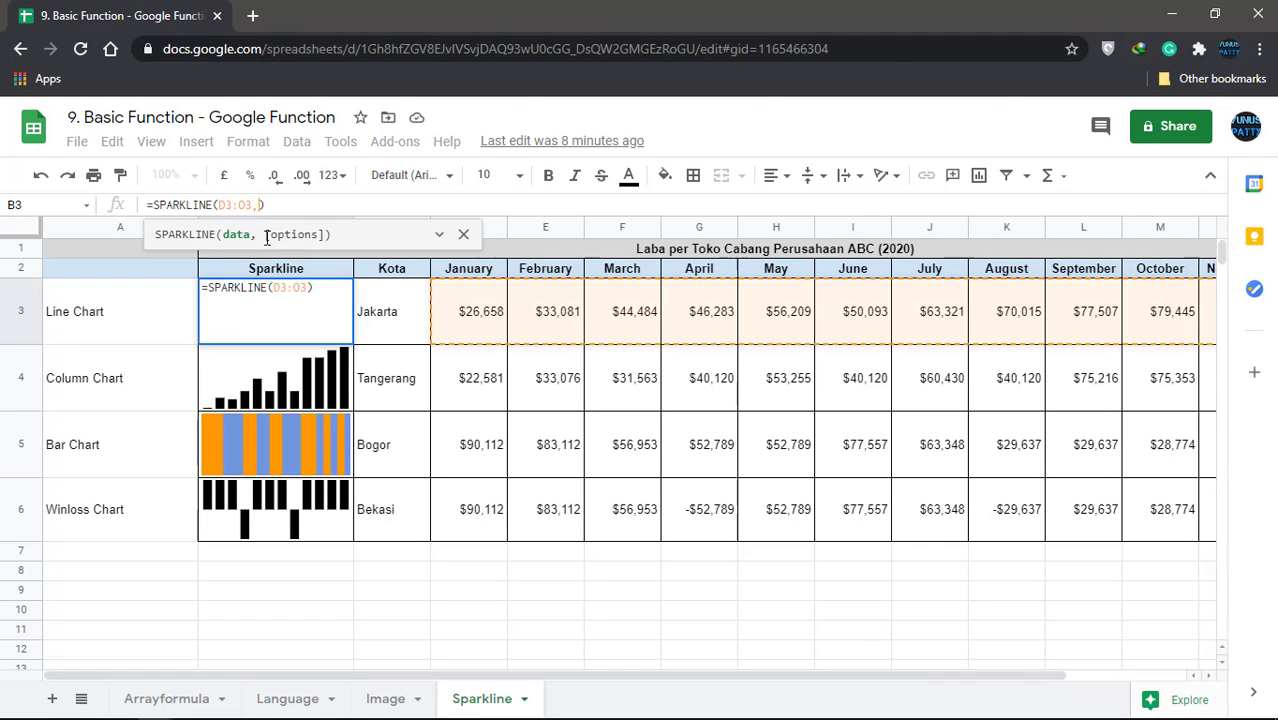
key("BackSpace")
type("\"")
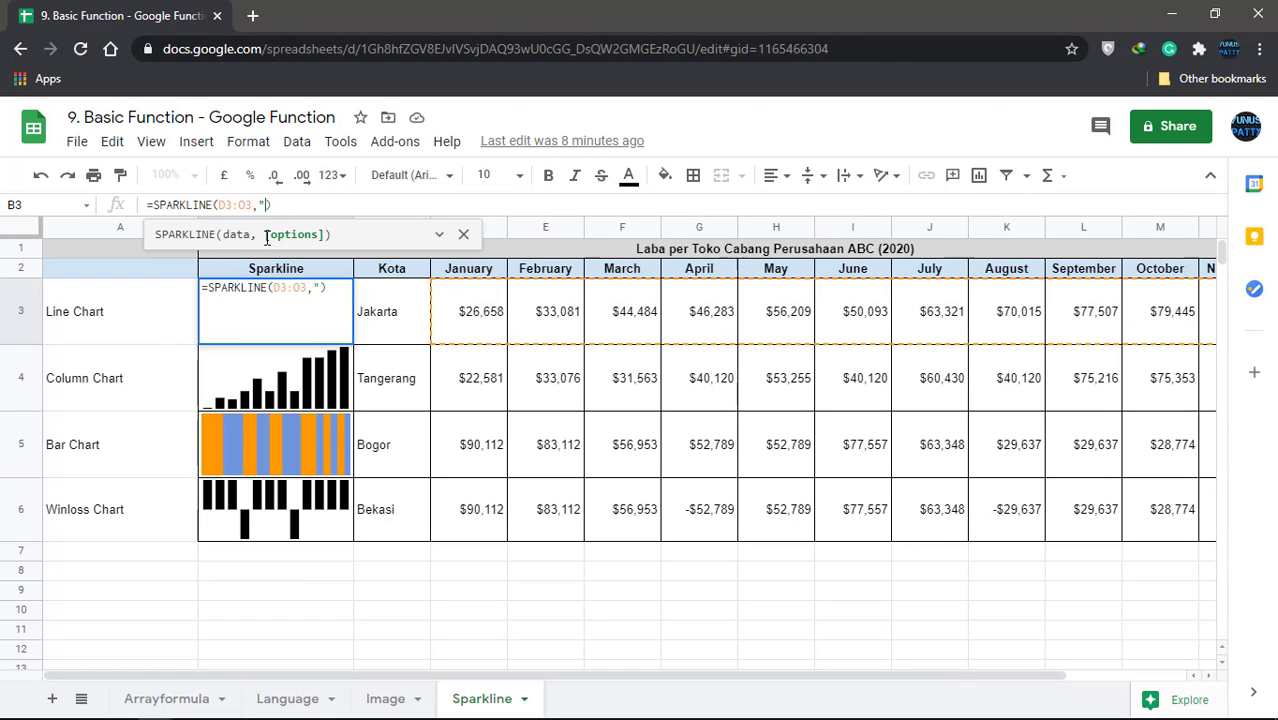
key("BackSpace")
type("{")
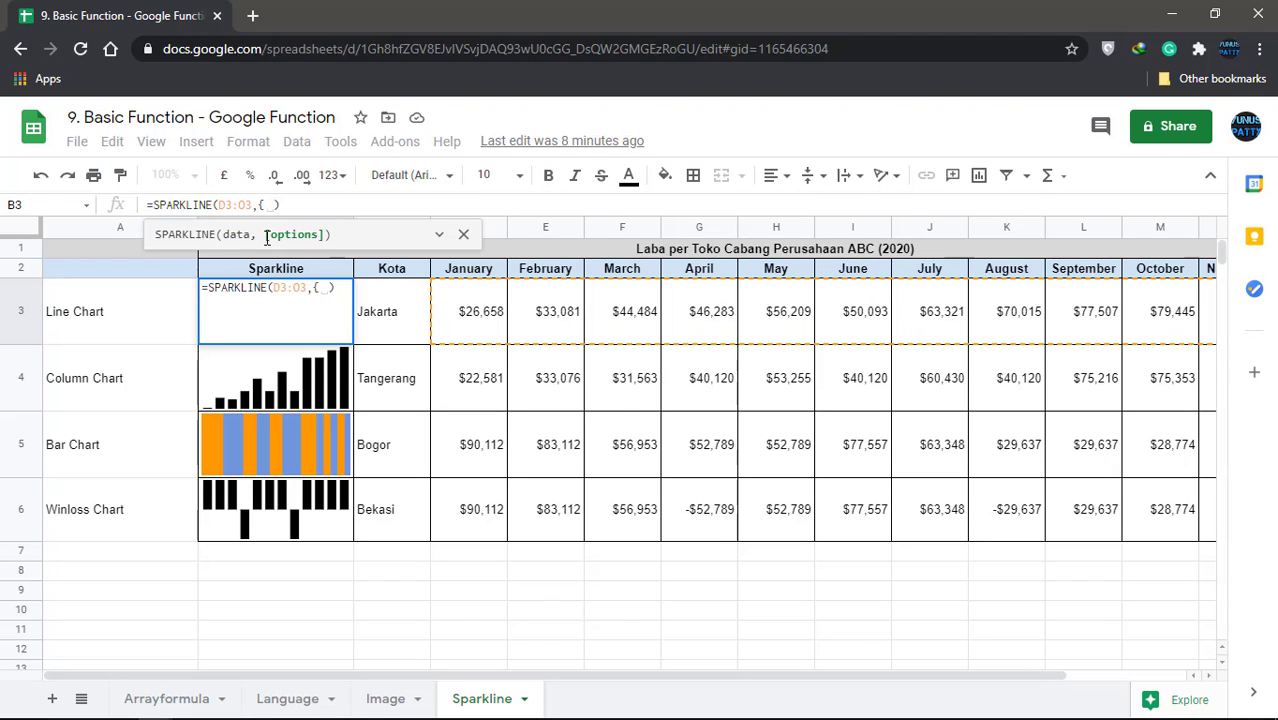
type("\"")
type("color")
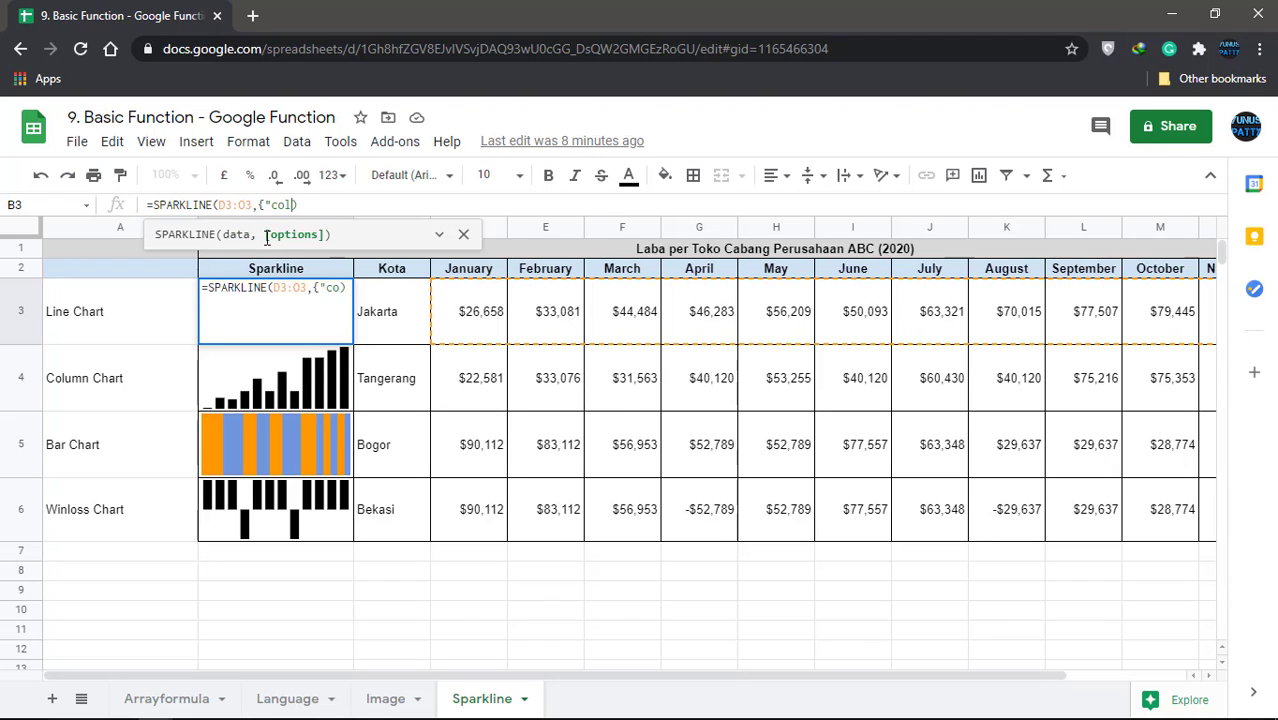
type("\"")
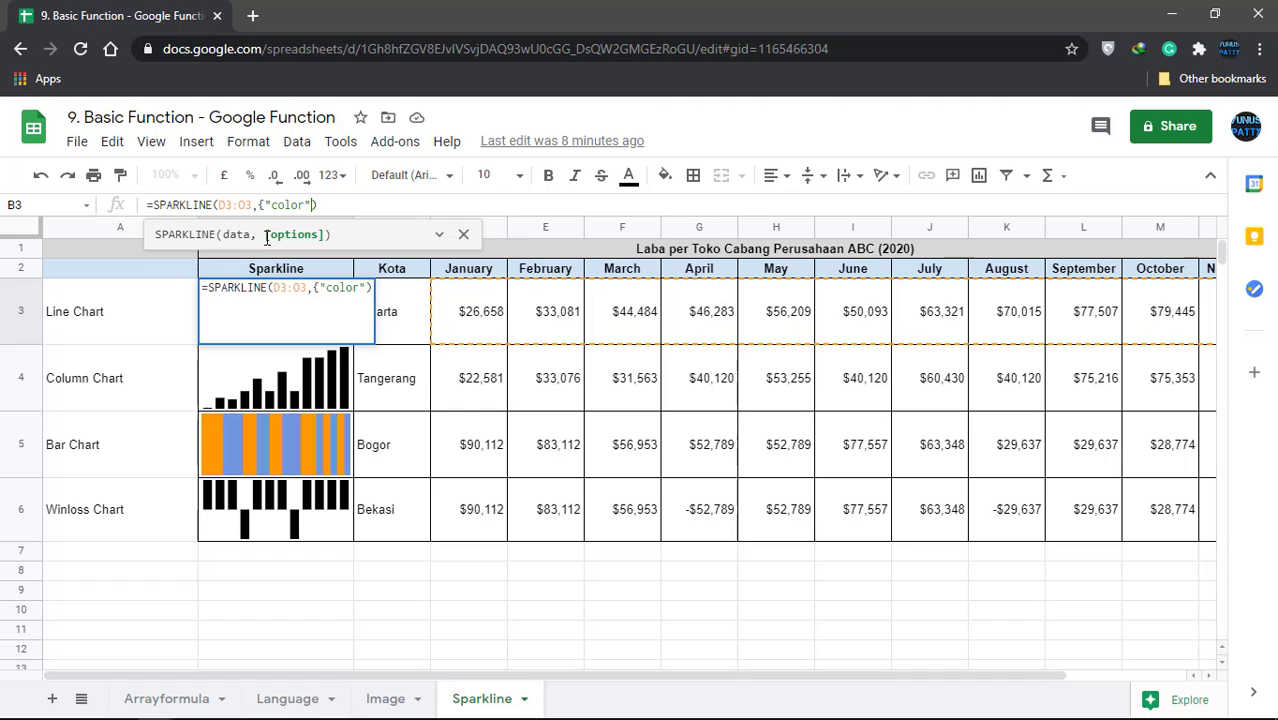
type(",")
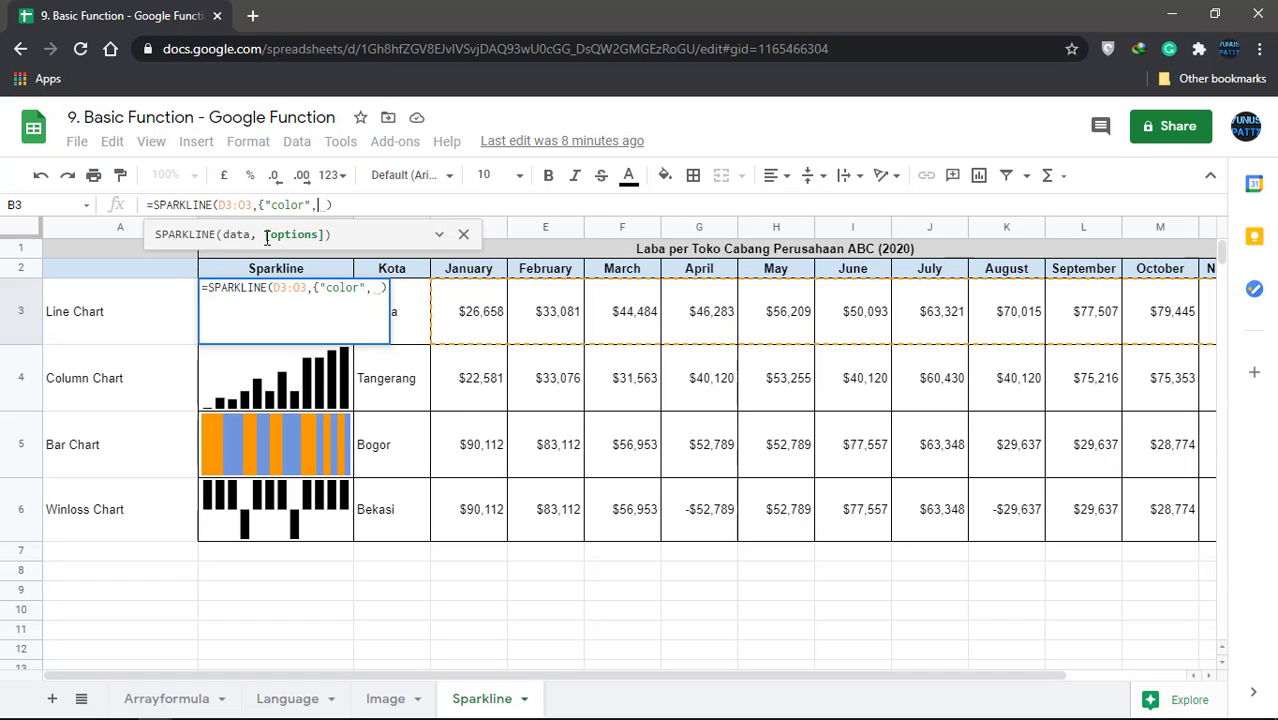
type("\"")
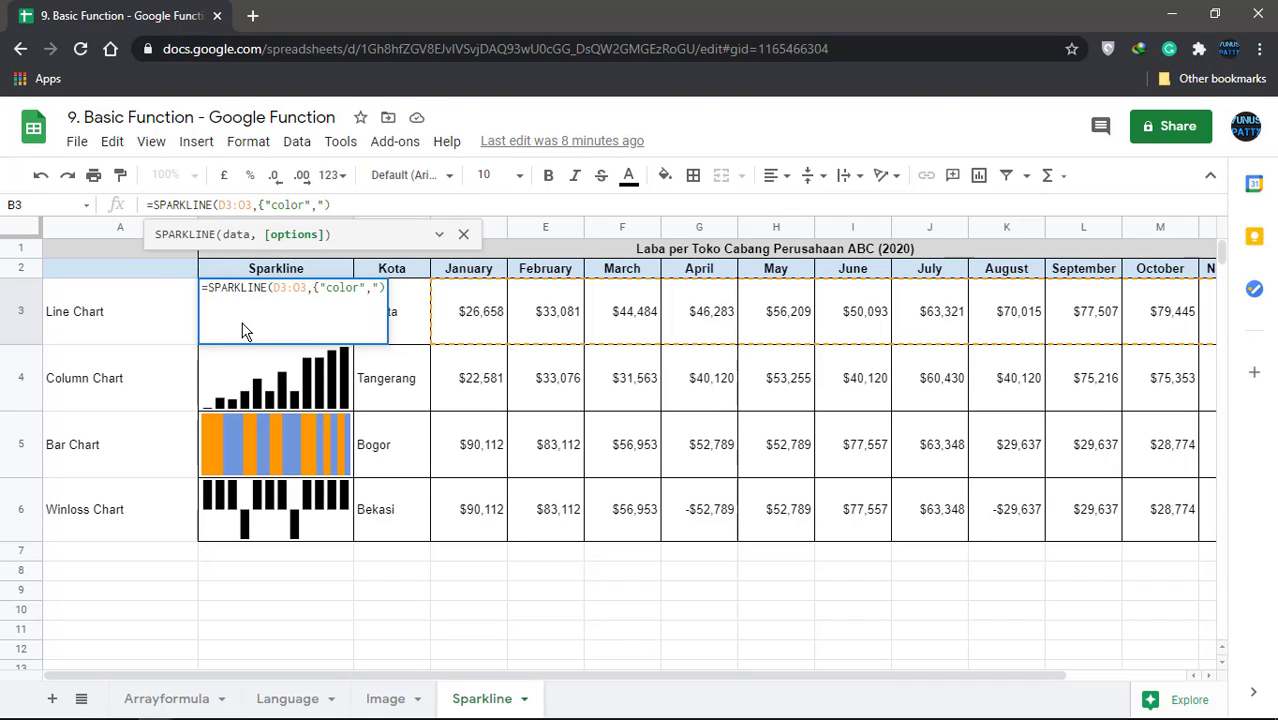
type("gre")
type("en")
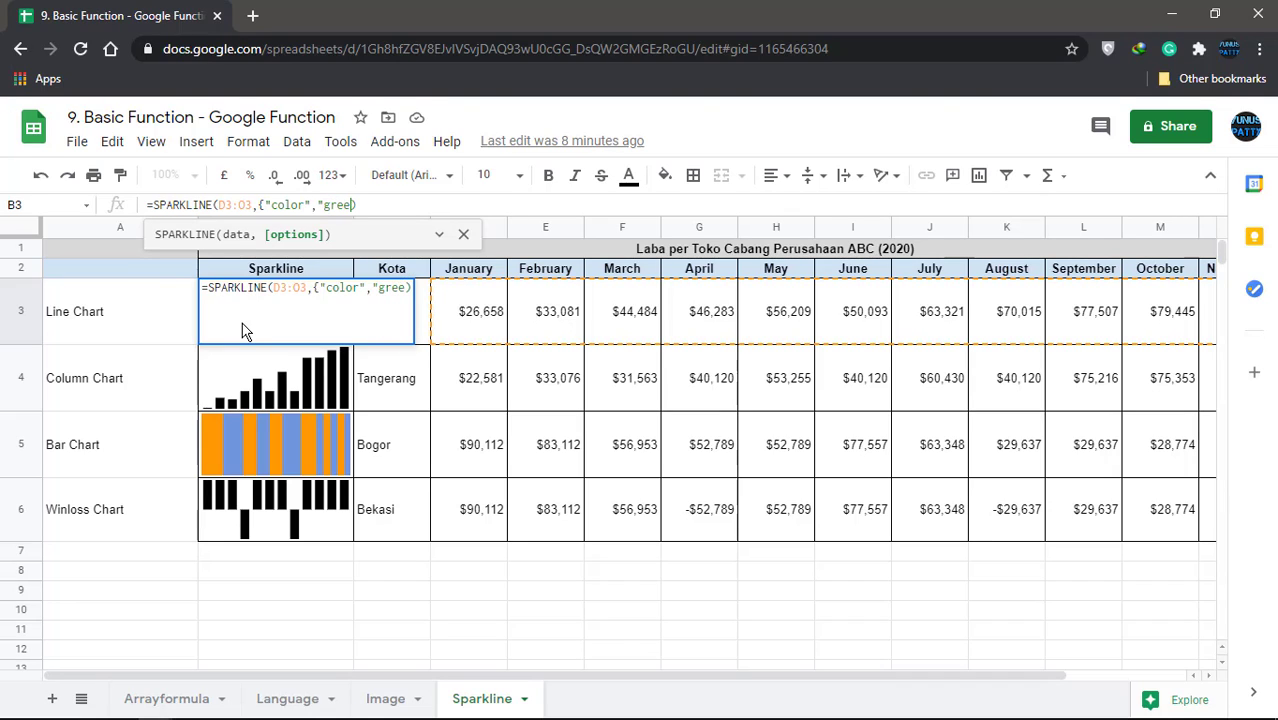
type("\"")
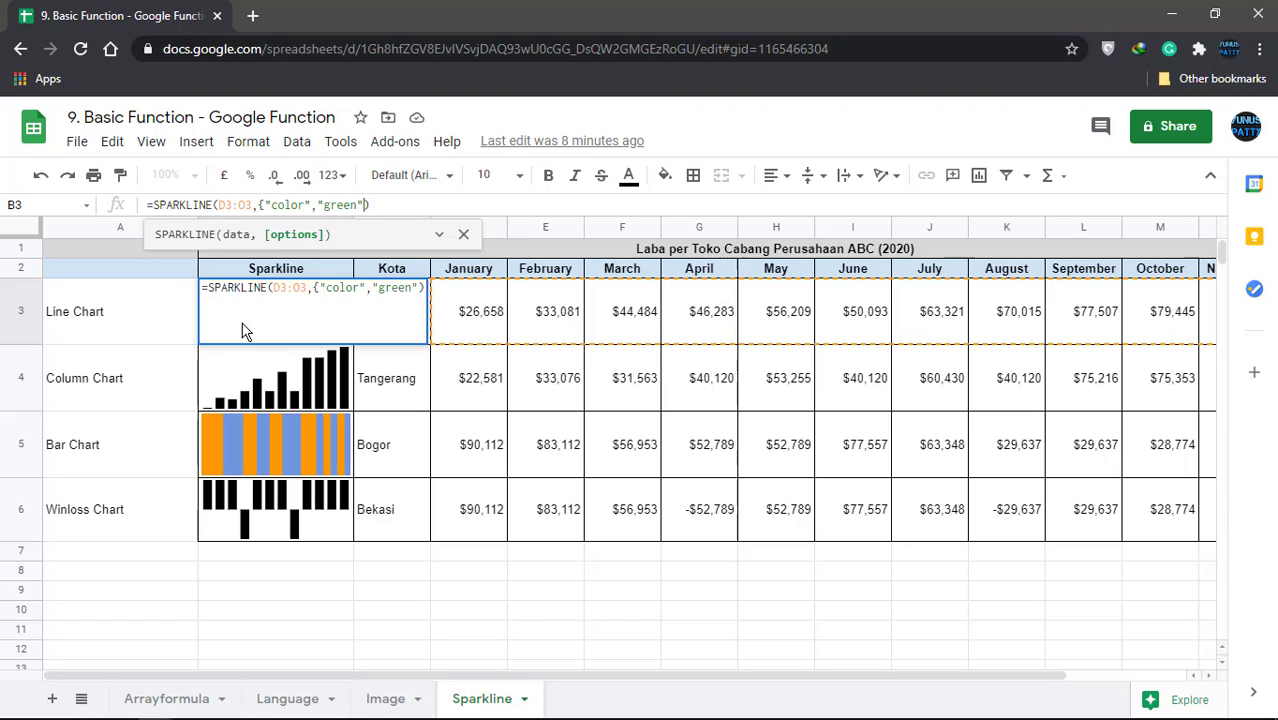
type("}")
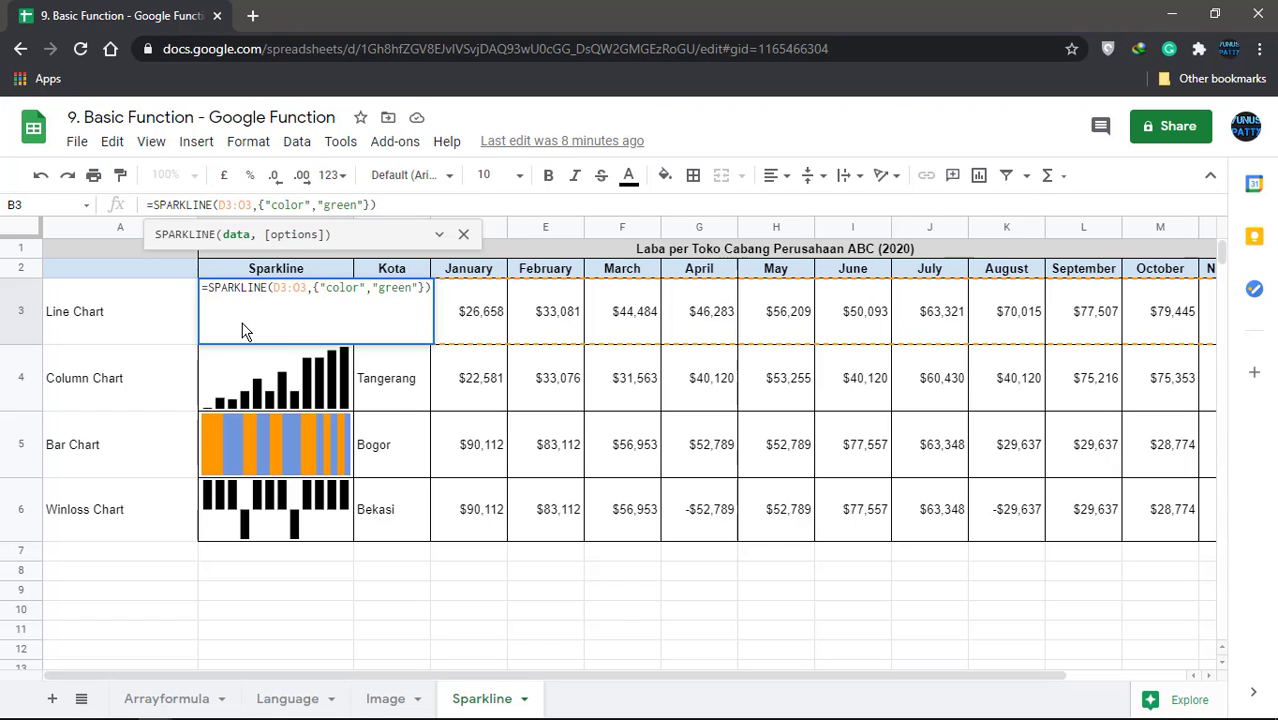
key("Return")
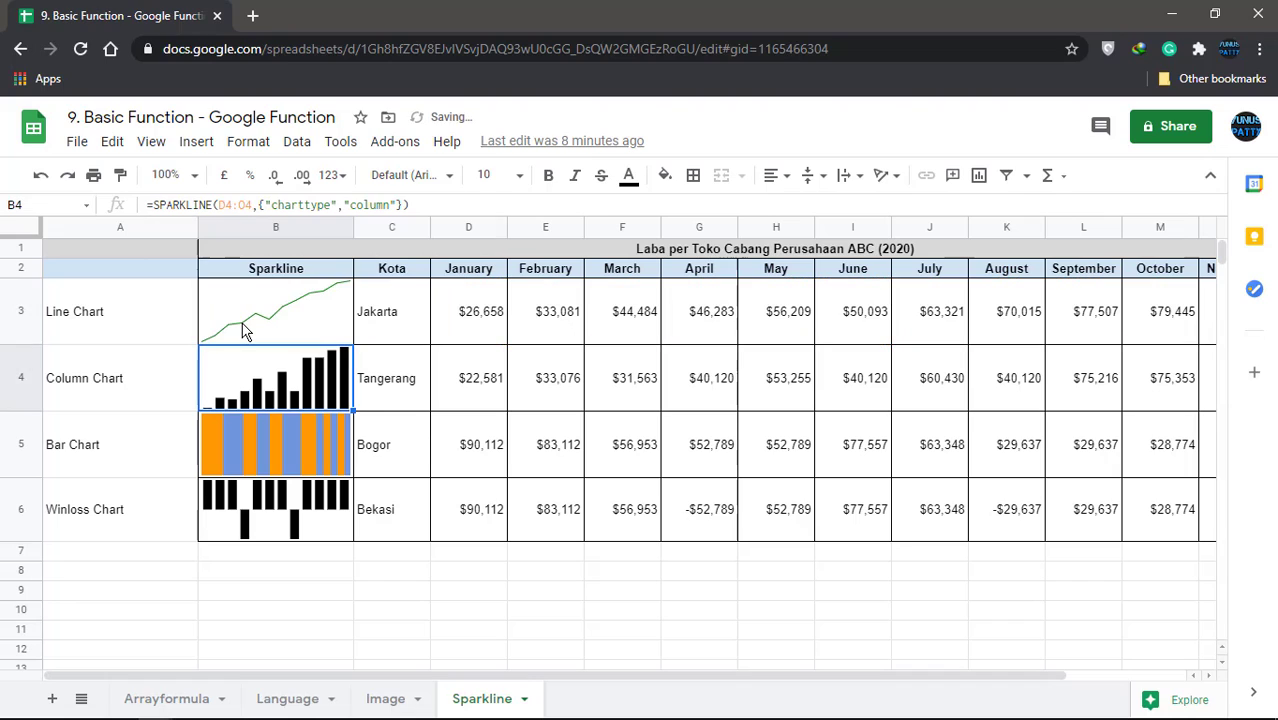
Step: Review the sparklines and their formulas in B3 through B6
left_click(289, 325)
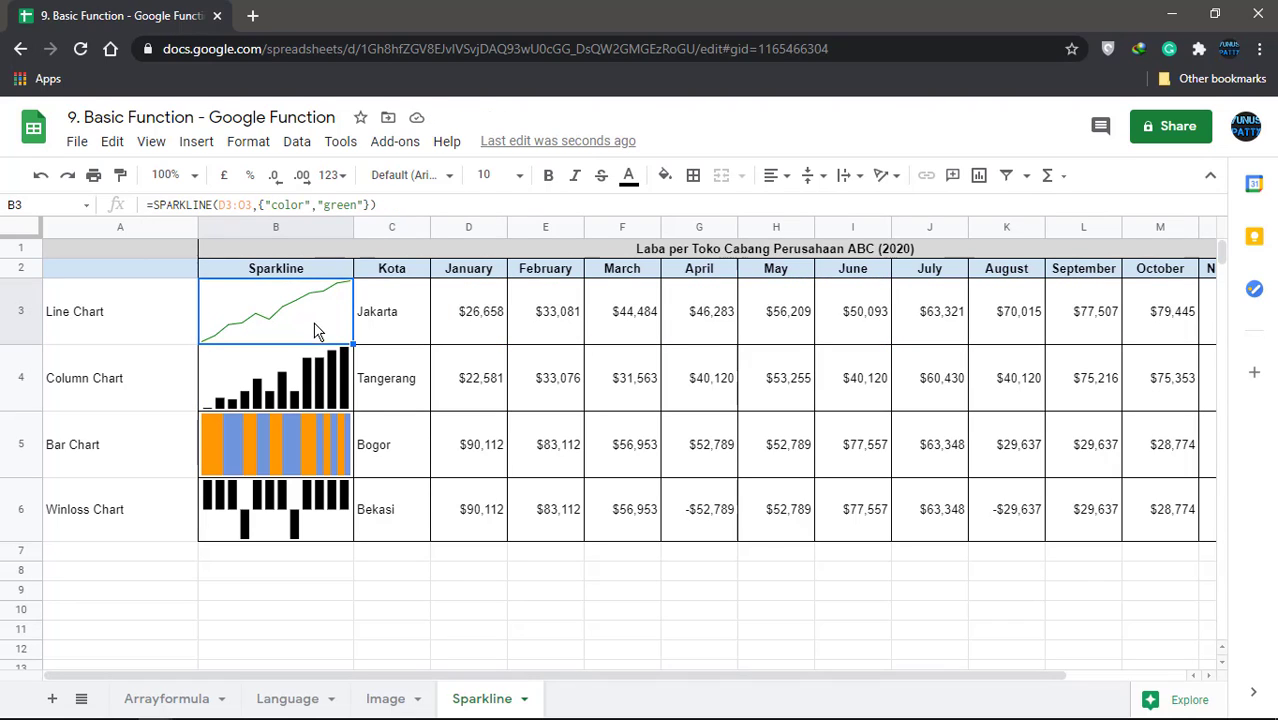
left_click(314, 398)
left_click(266, 448)
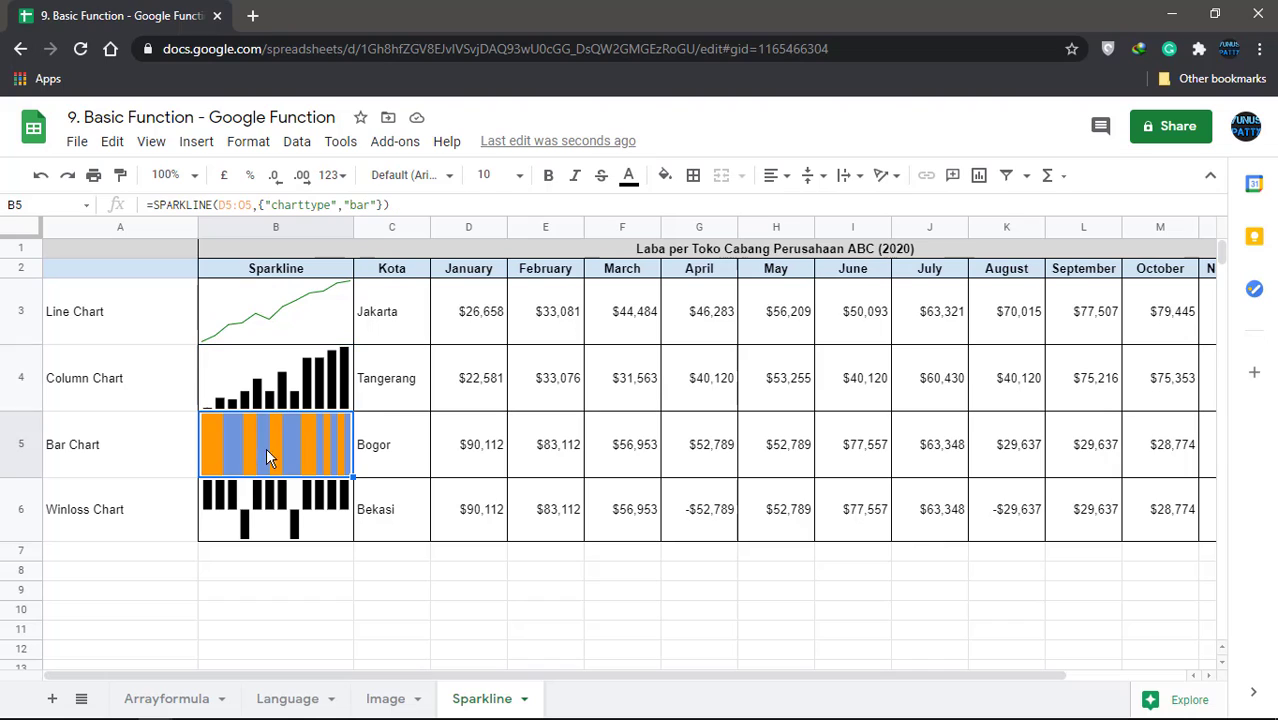
left_click(303, 510)
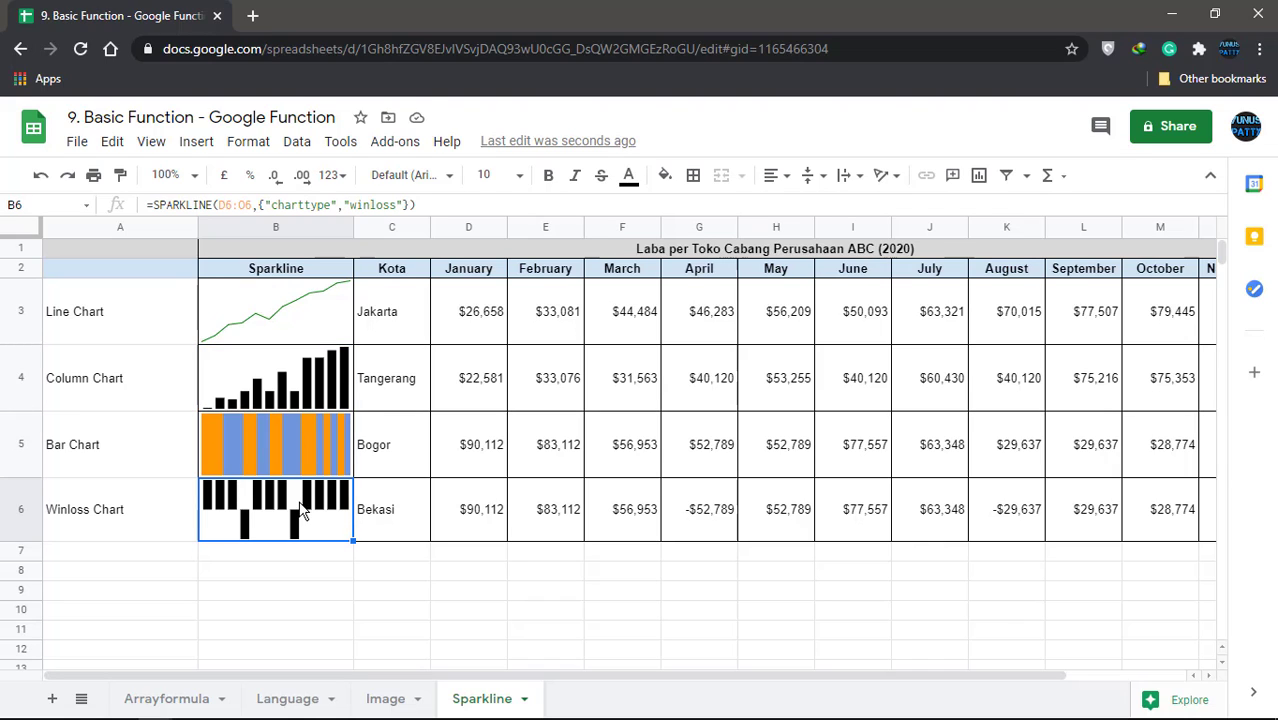
Step: Change Tangerang's March profit in F4 to a loss of -31563
left_click(290, 390)
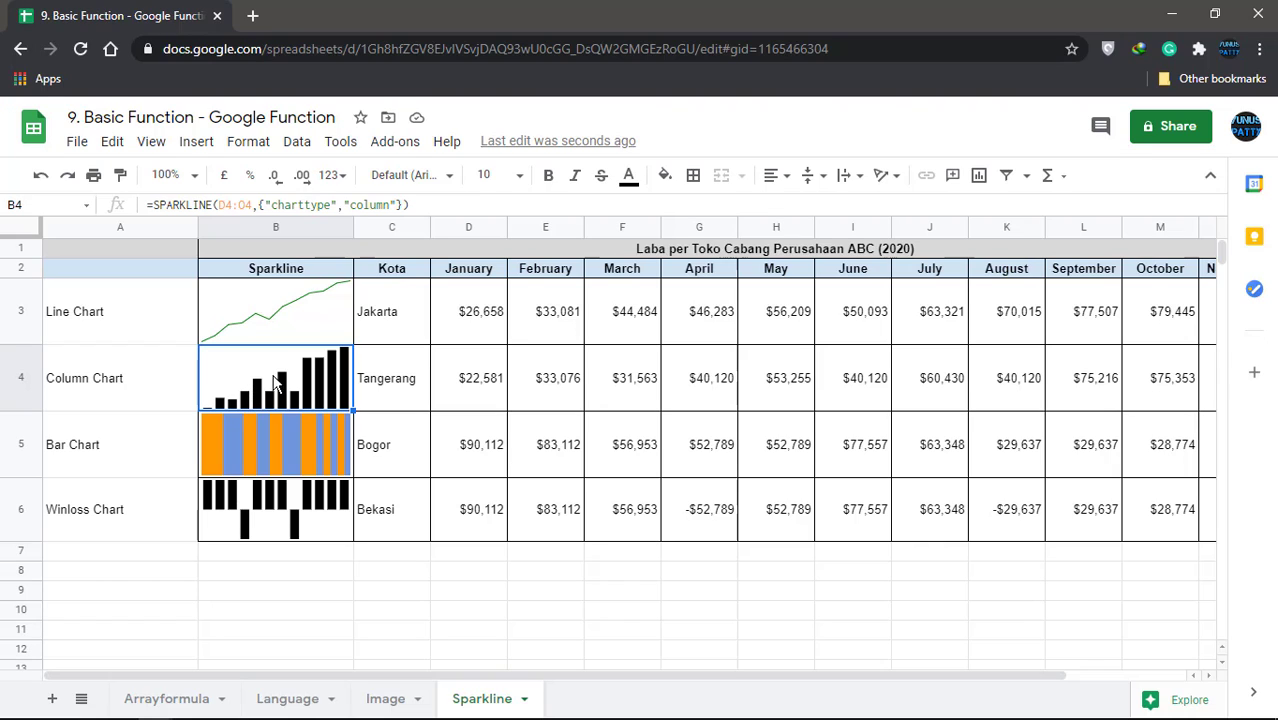
double_click(640, 388)
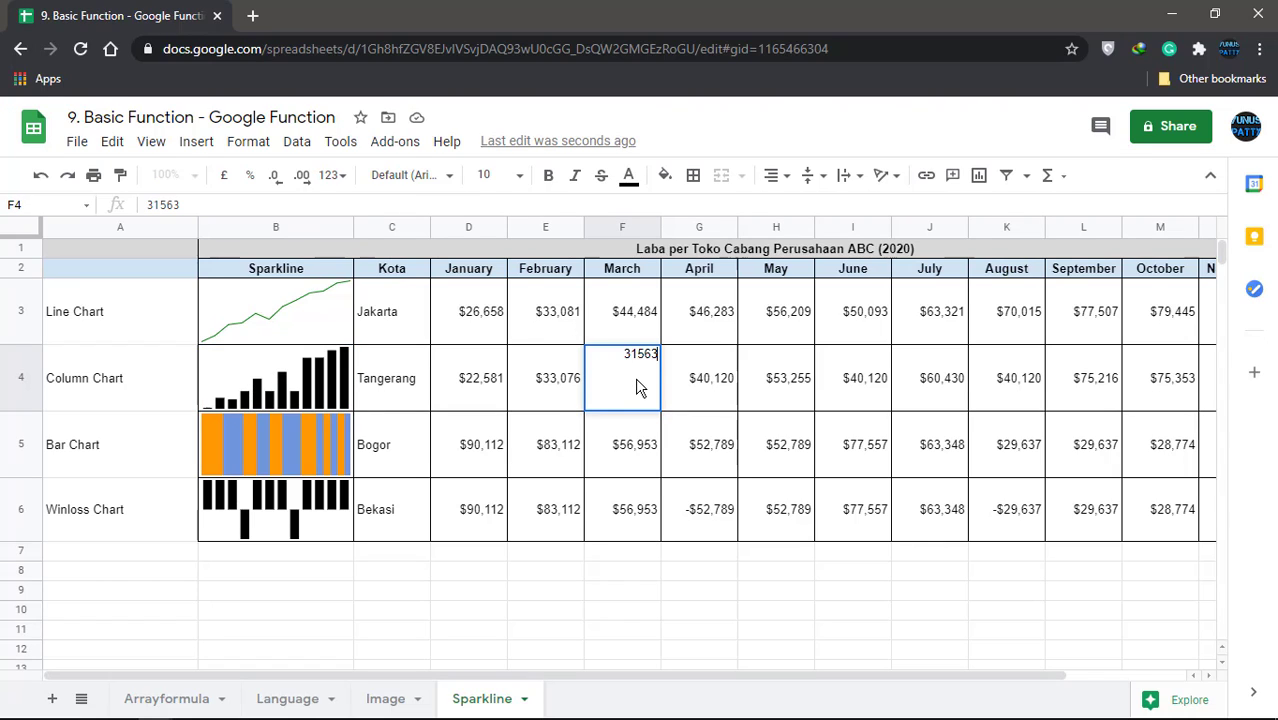
type("-")
key("Return")
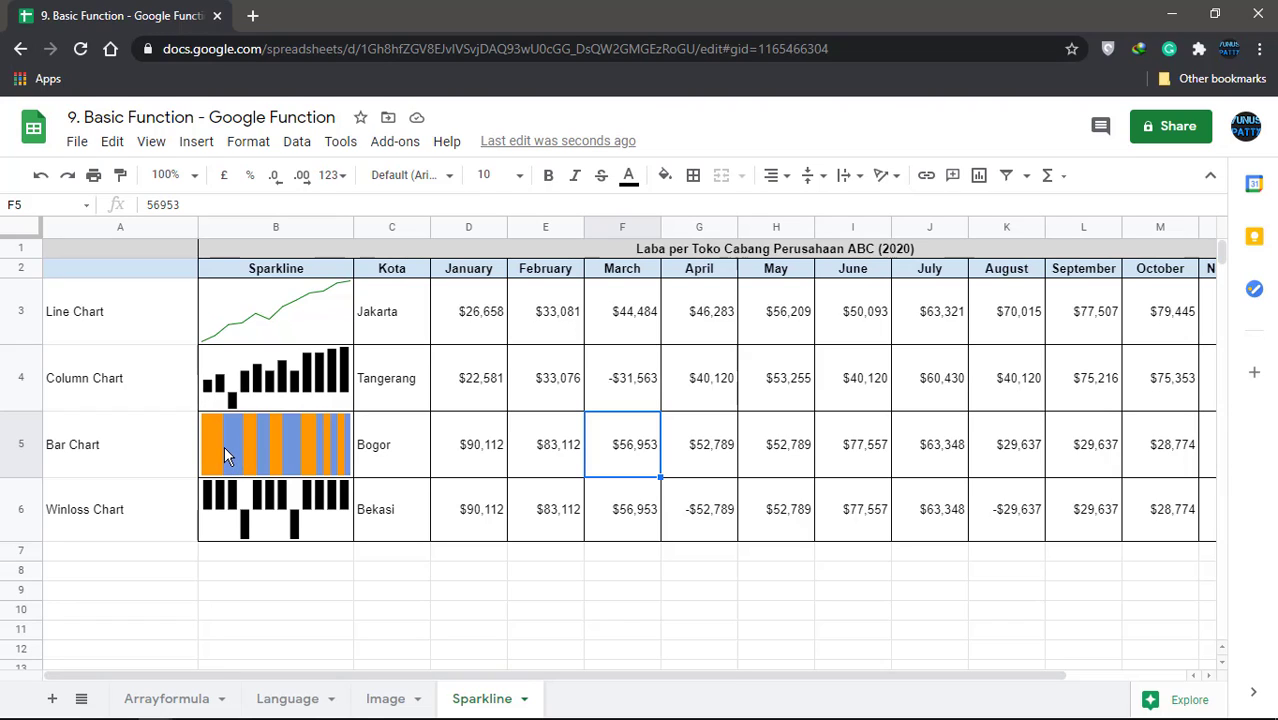
Step: Extend the Tangerang column sparkline's options in B4 with "color","green", separated from the chart type by a semicolon
left_click(276, 375)
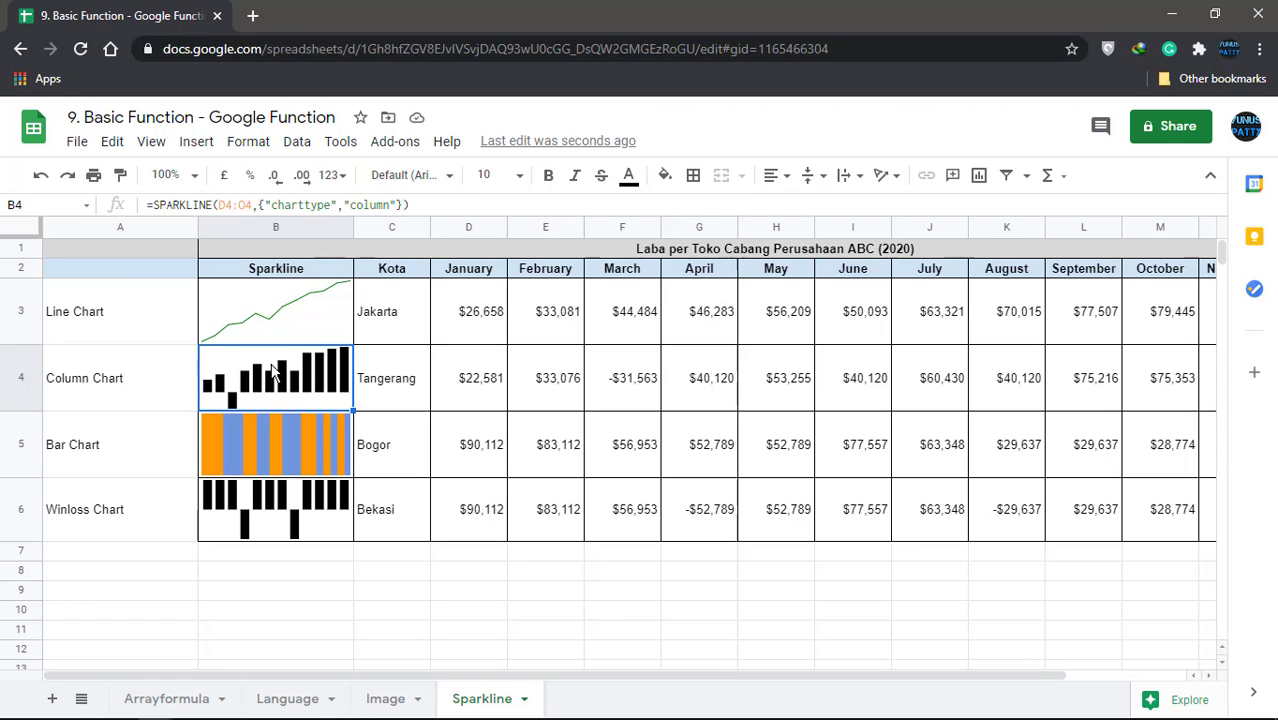
left_click(398, 205)
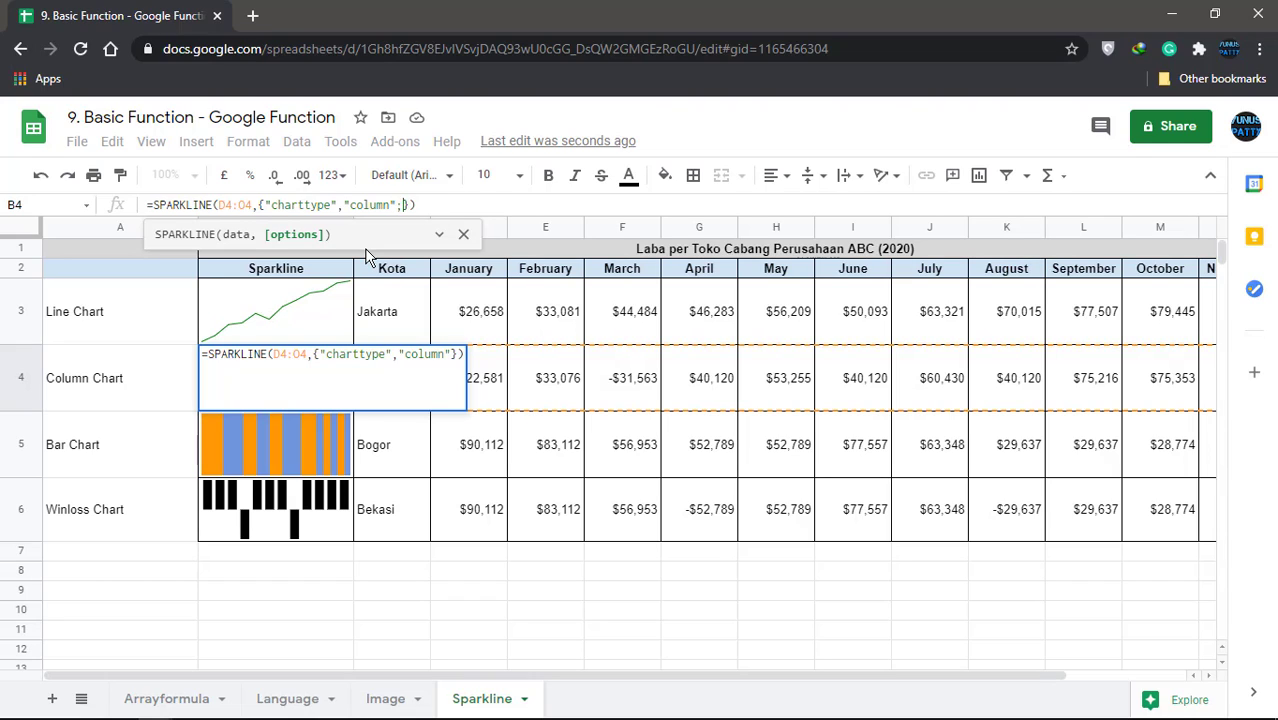
type(";")
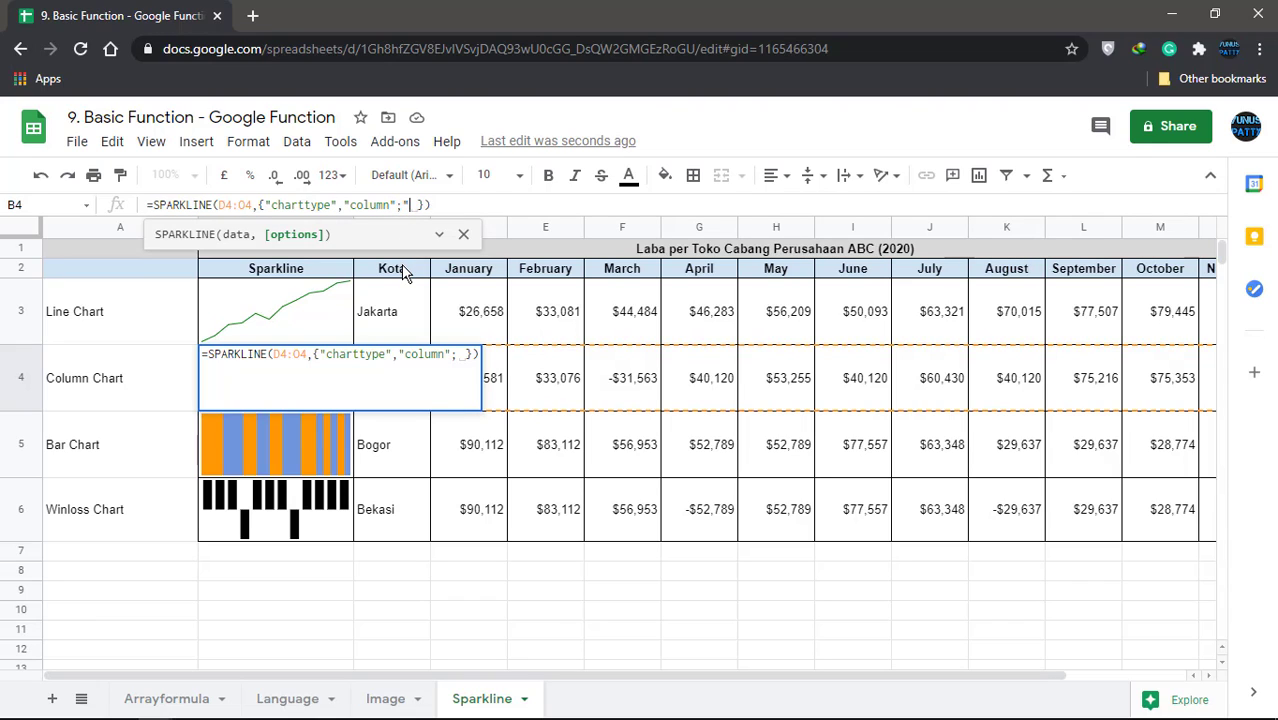
key("BackSpace")
type("\"color")
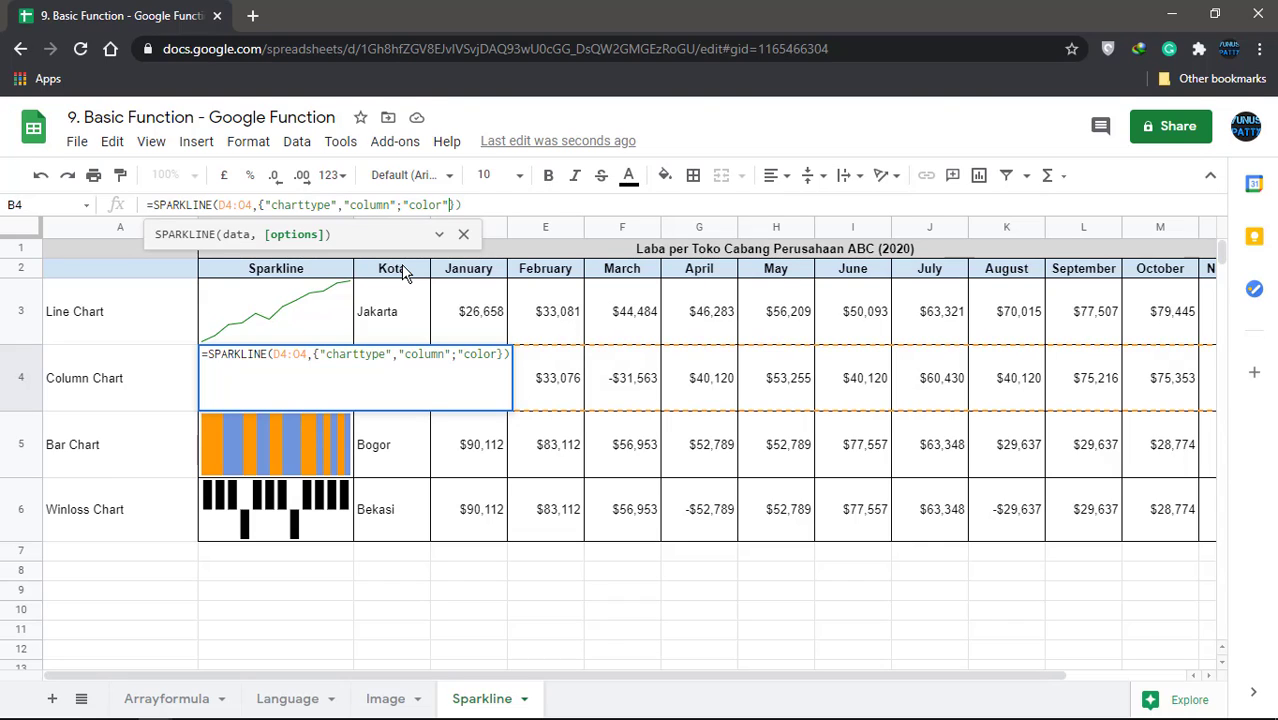
type("\",")
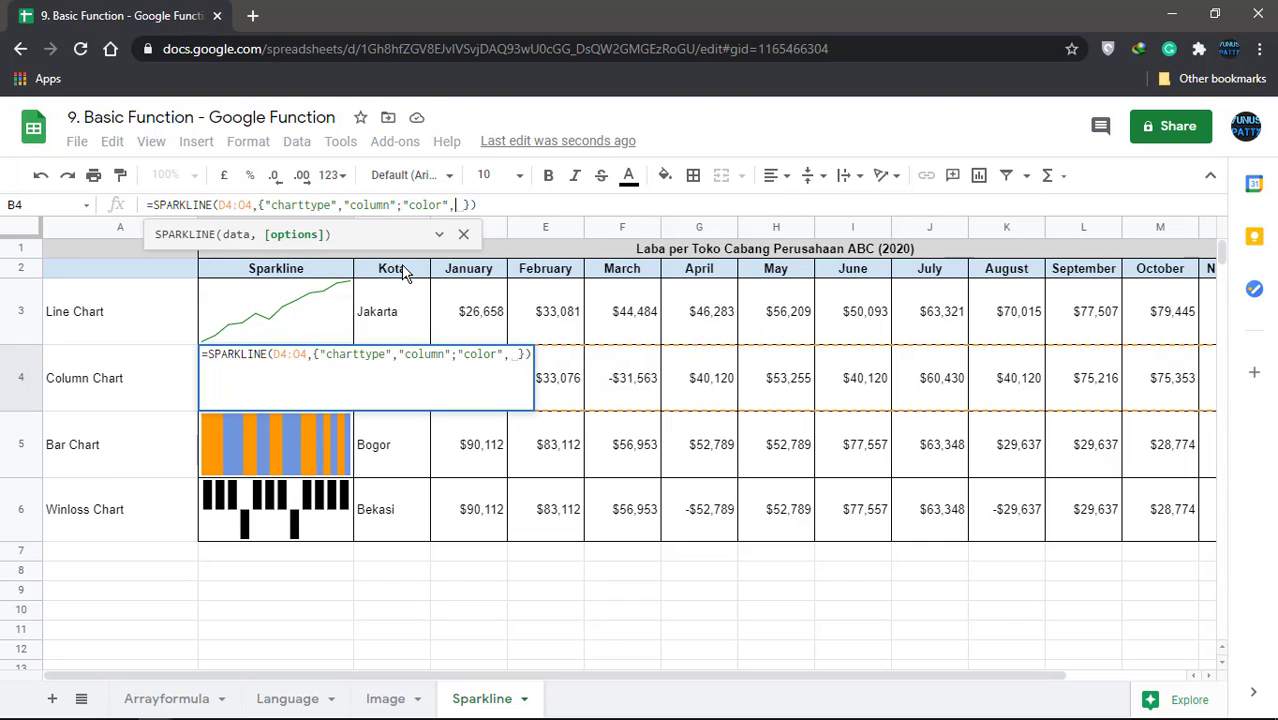
key("BackSpace")
type("\"")
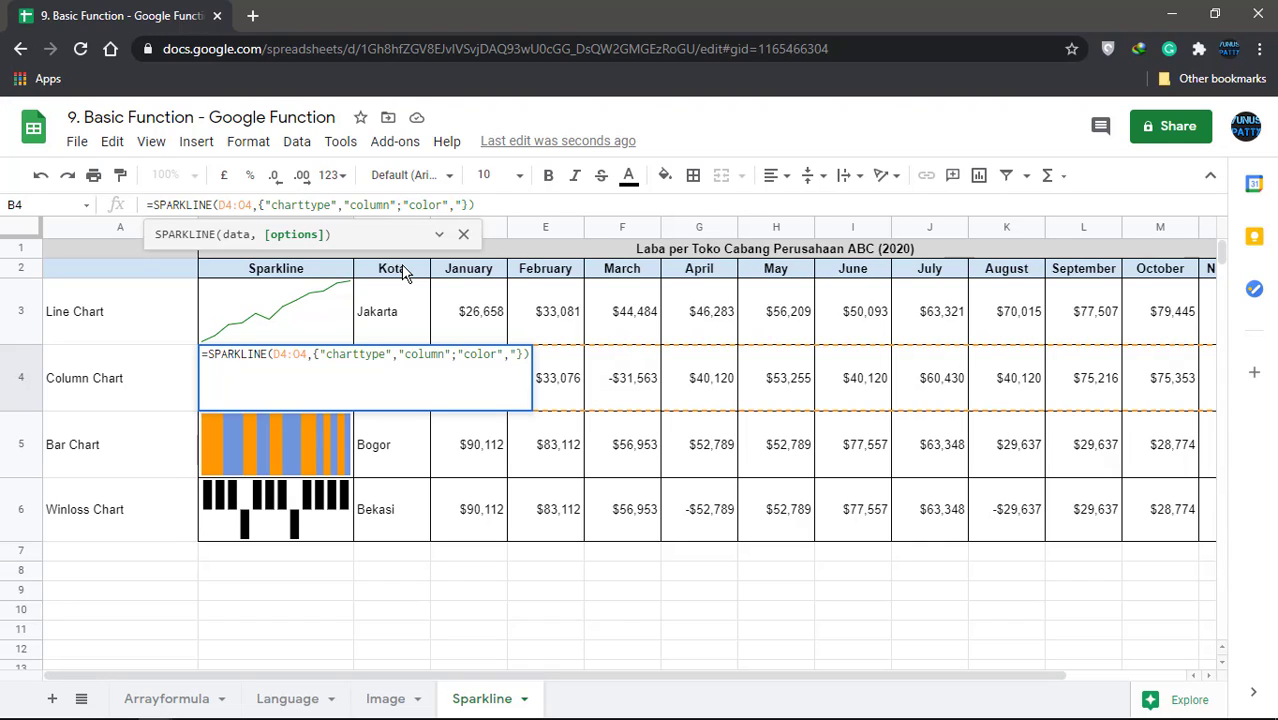
type("green")
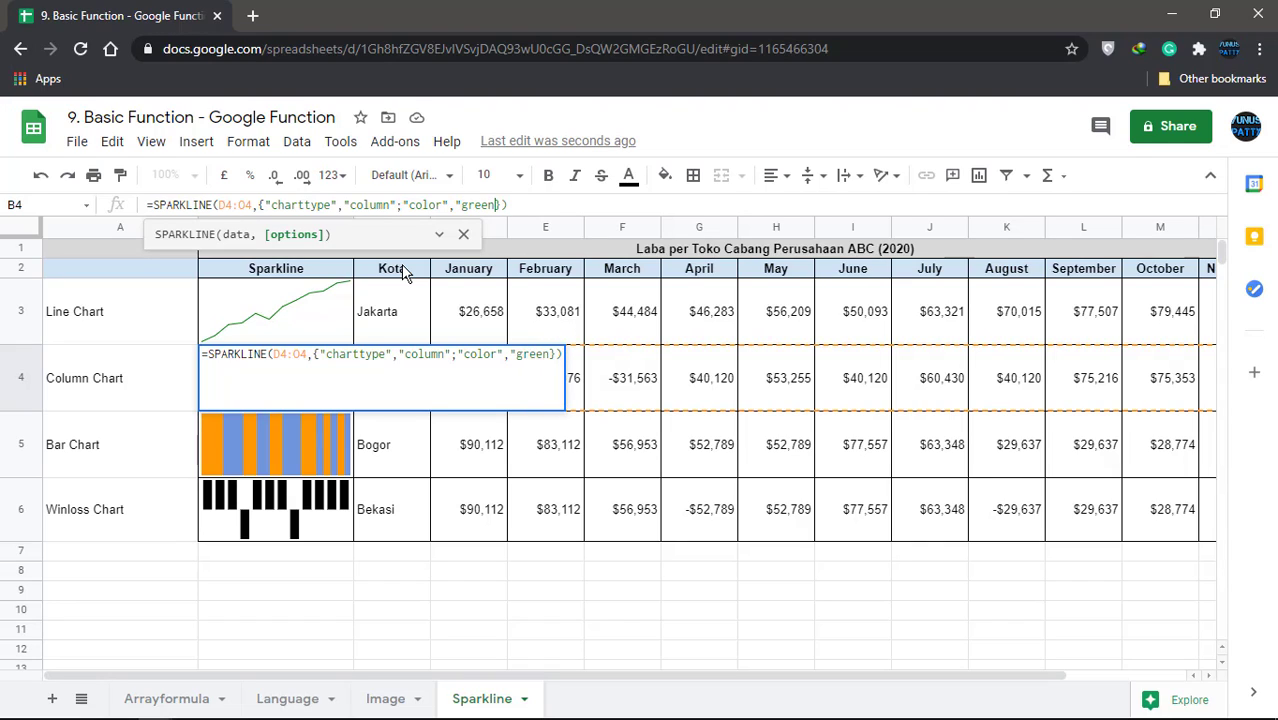
type("\"")
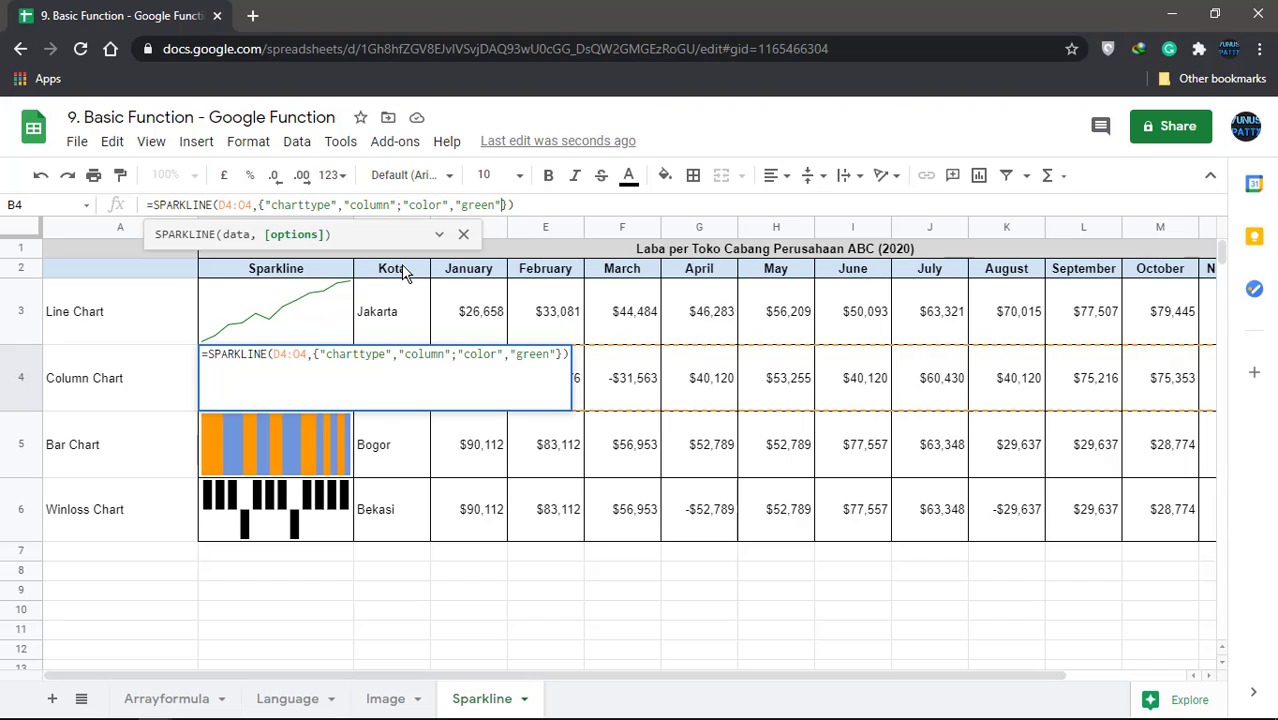
Step: Add the option "negcolor","red" to the B4 sparkline formula and apply it
type(";")
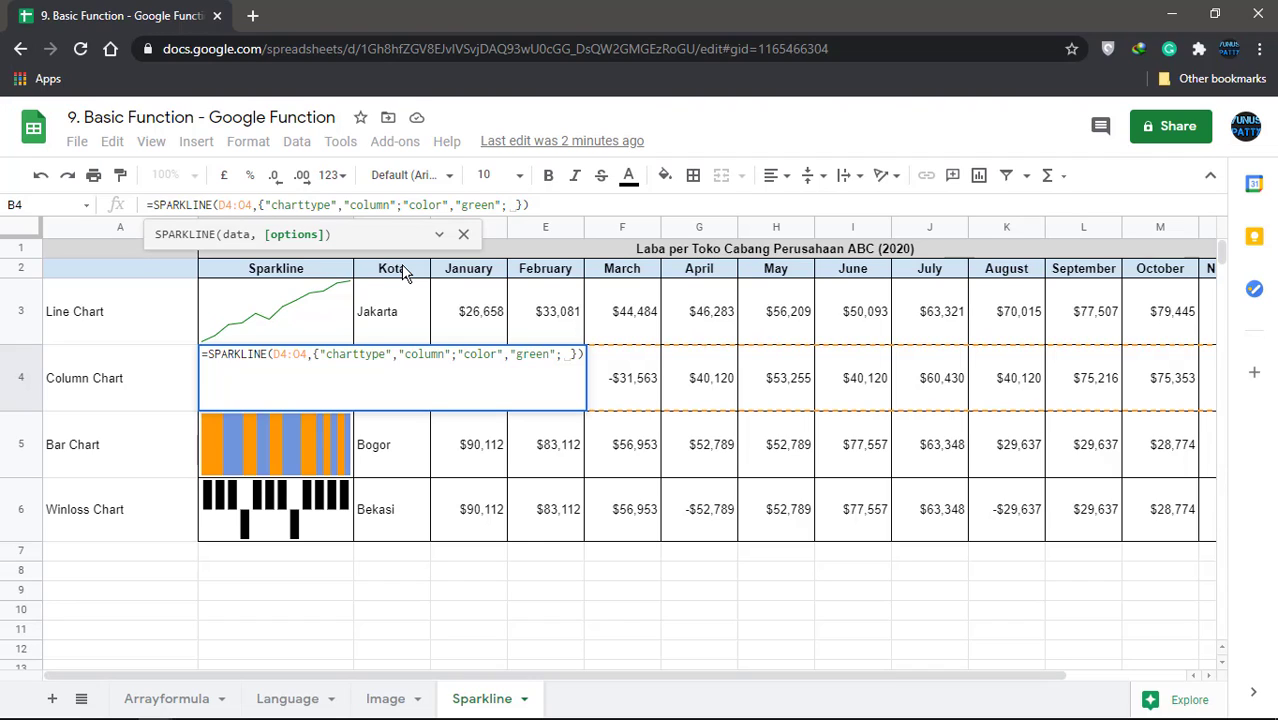
type("\"")
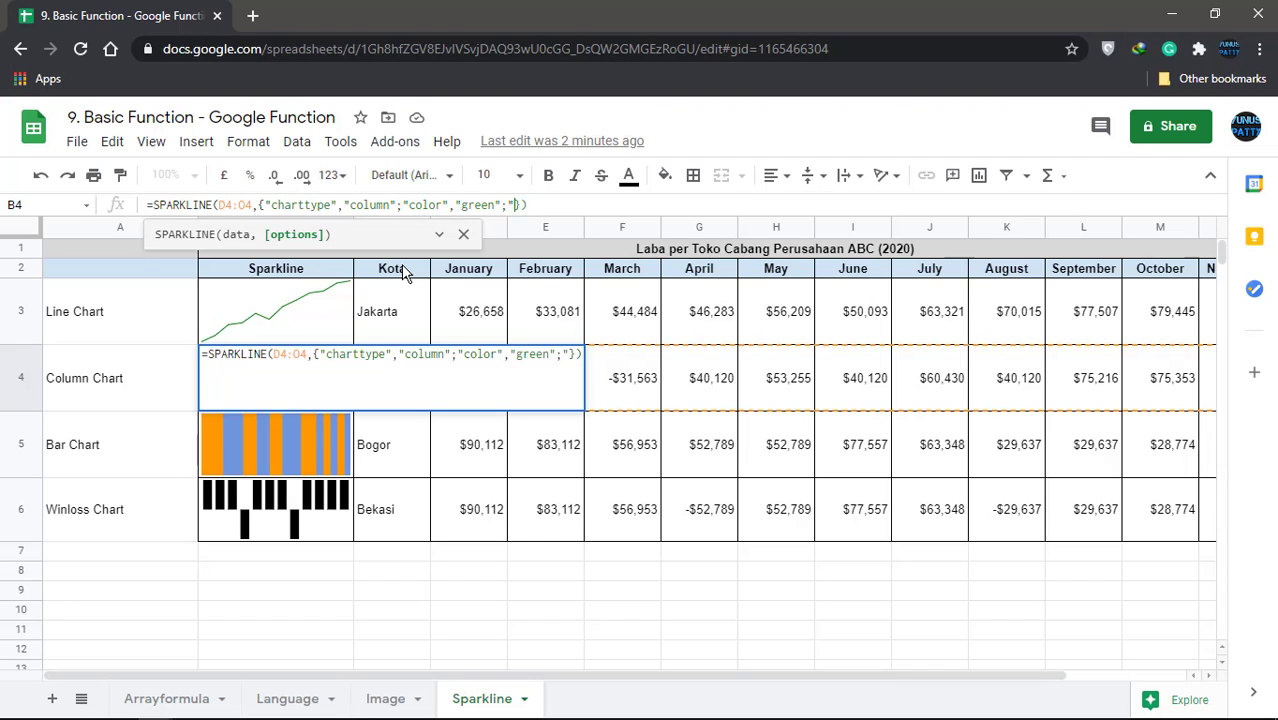
type("negc")
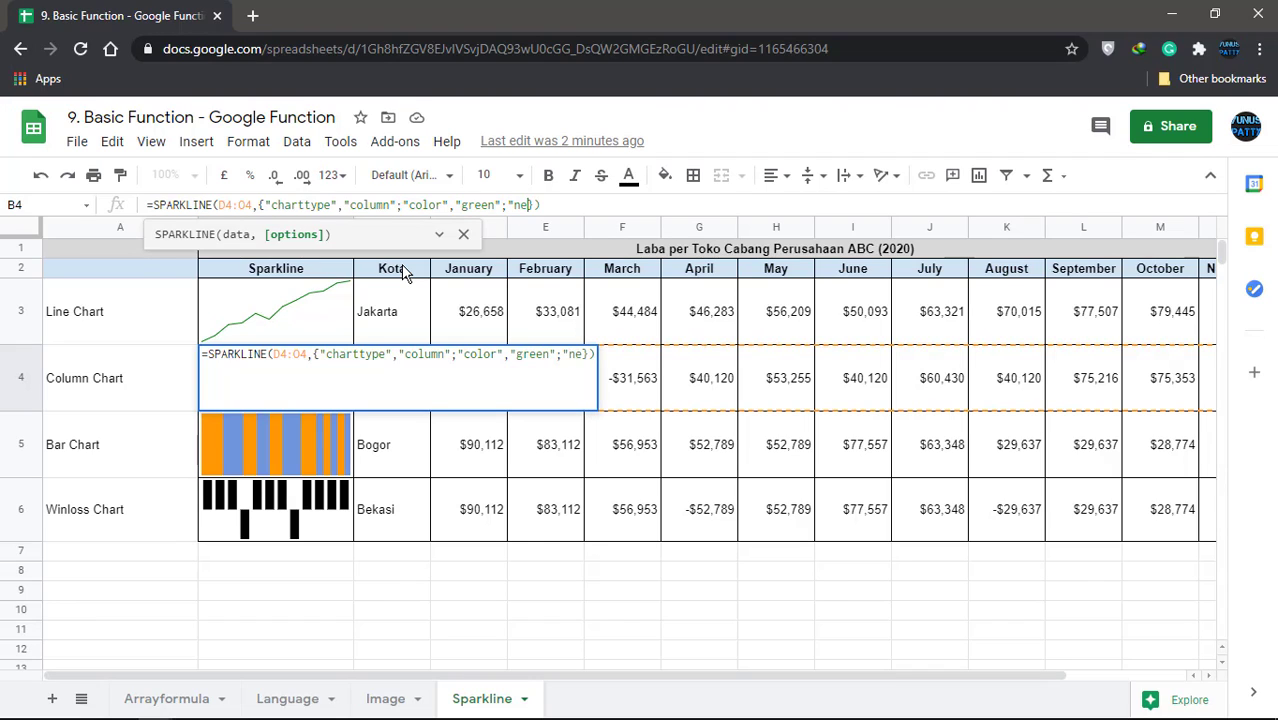
type("olor")
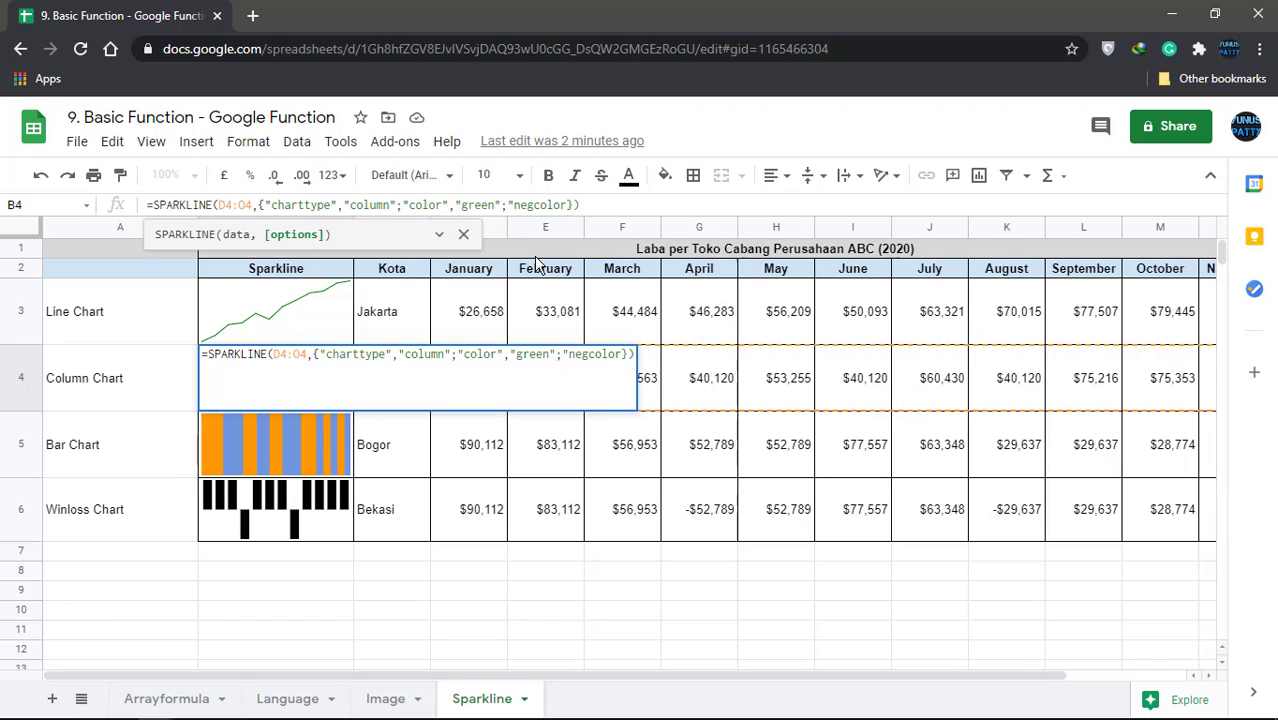
type("\"")
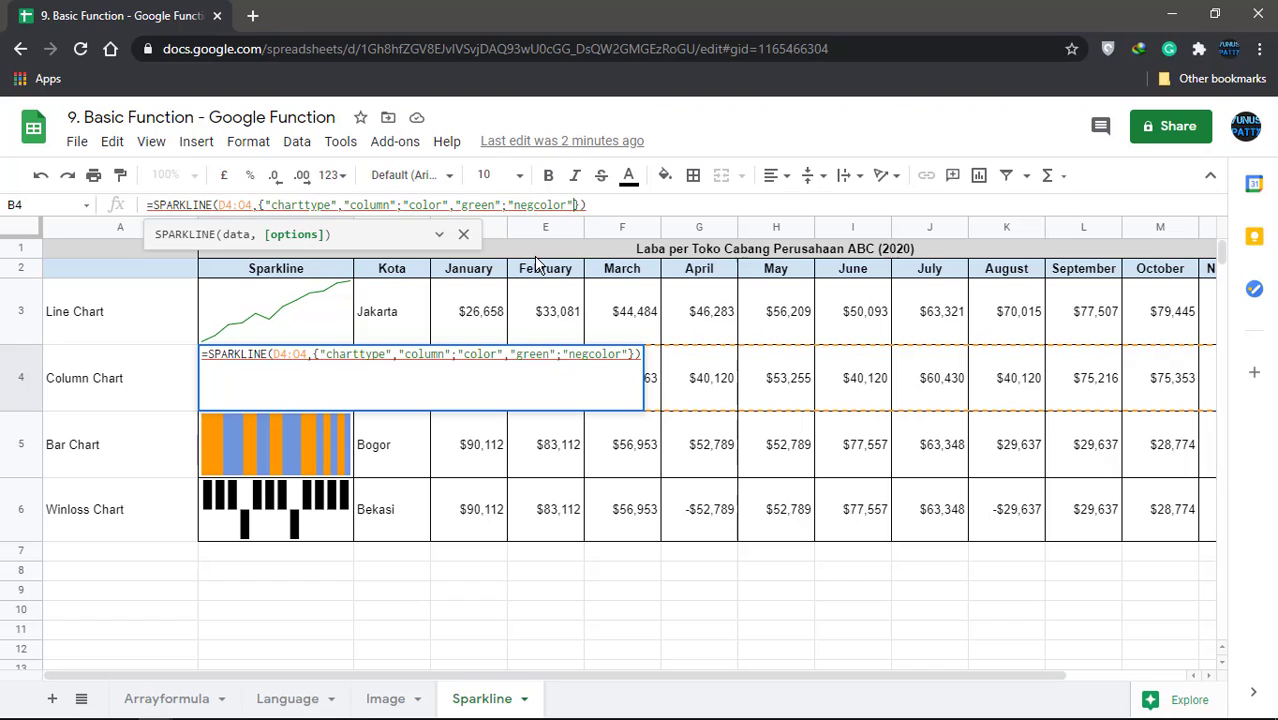
type(", \"")
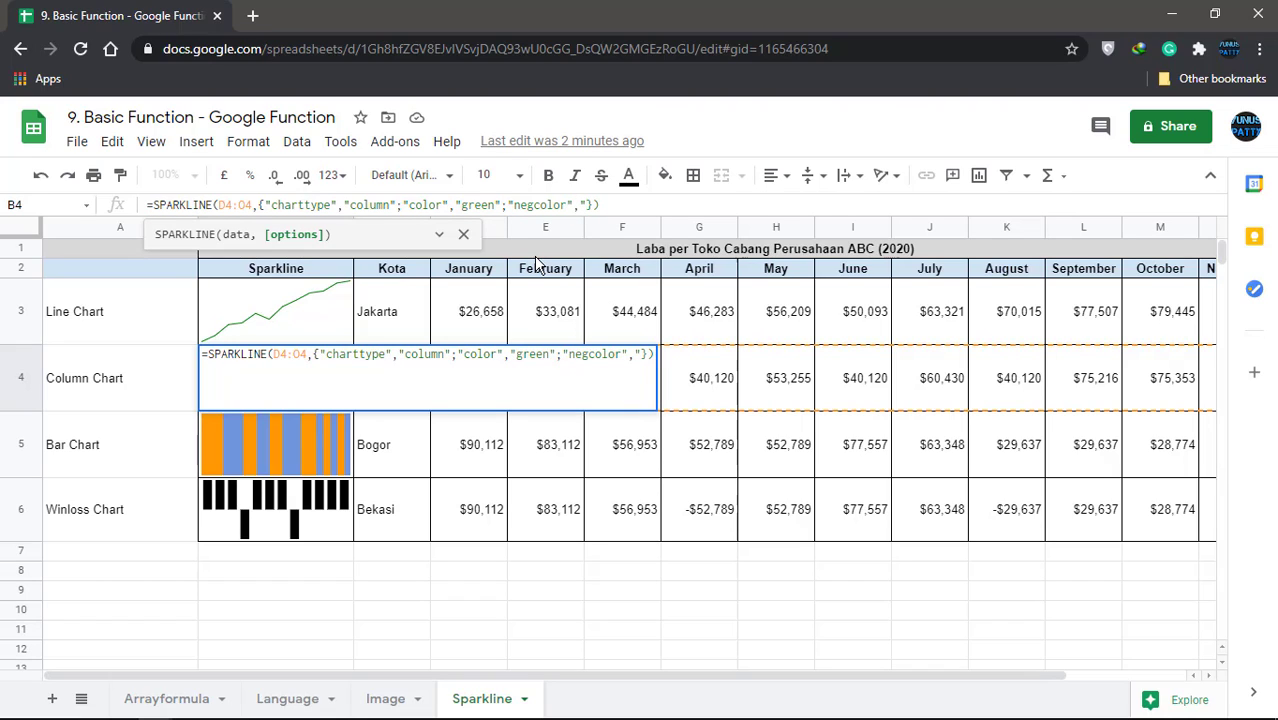
type("red\"\"")
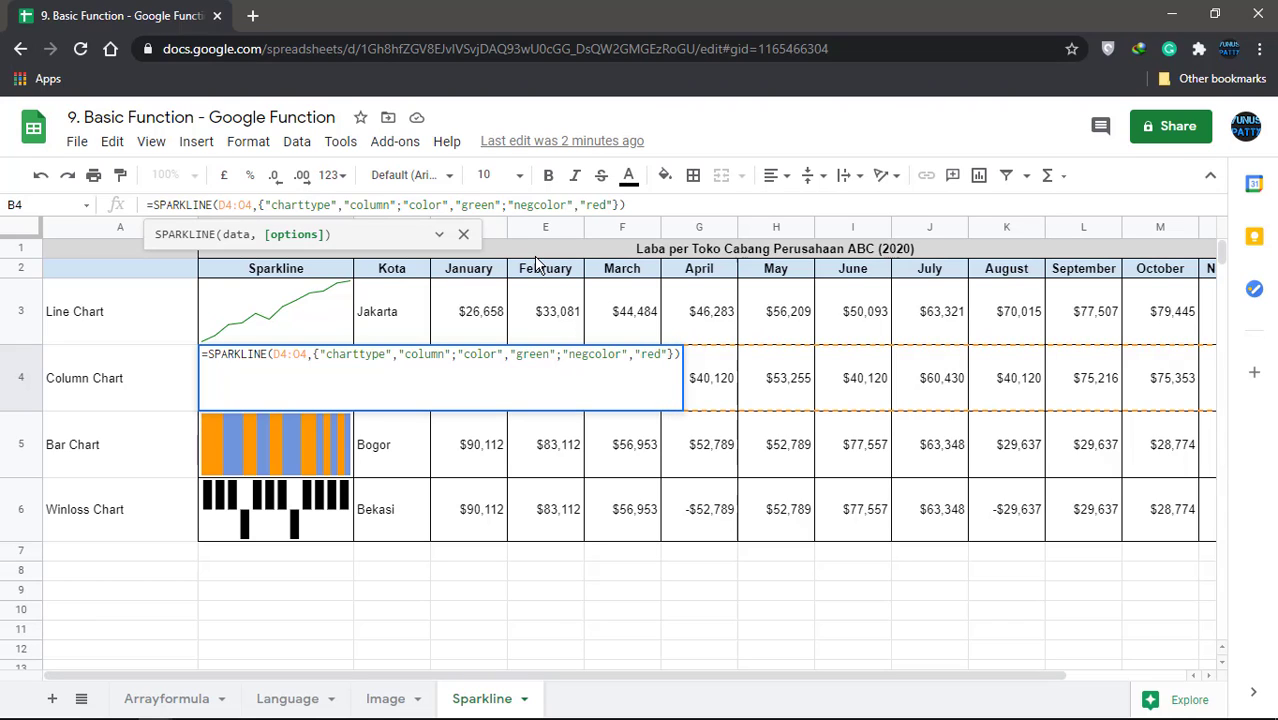
key("Return")
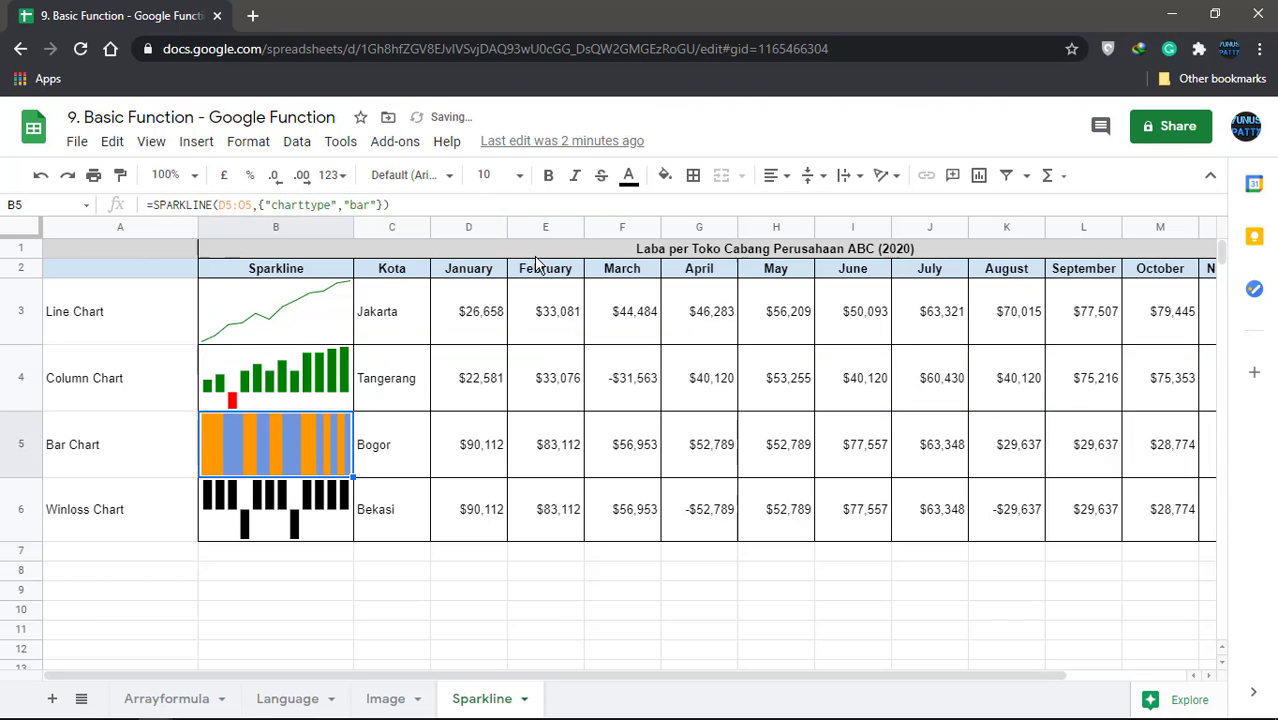
Step: Copy the Tangerang sparkline formula from B4 into Bekasi's cell B6
left_click(224, 386)
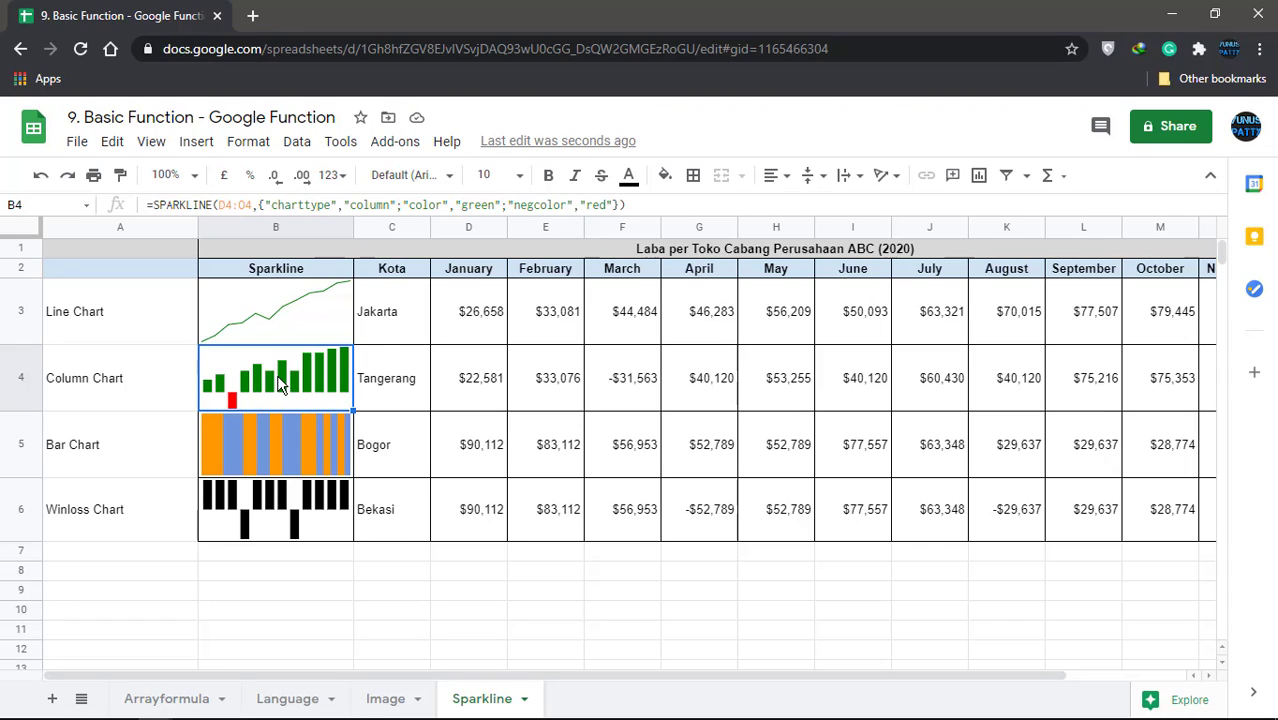
left_click(246, 519)
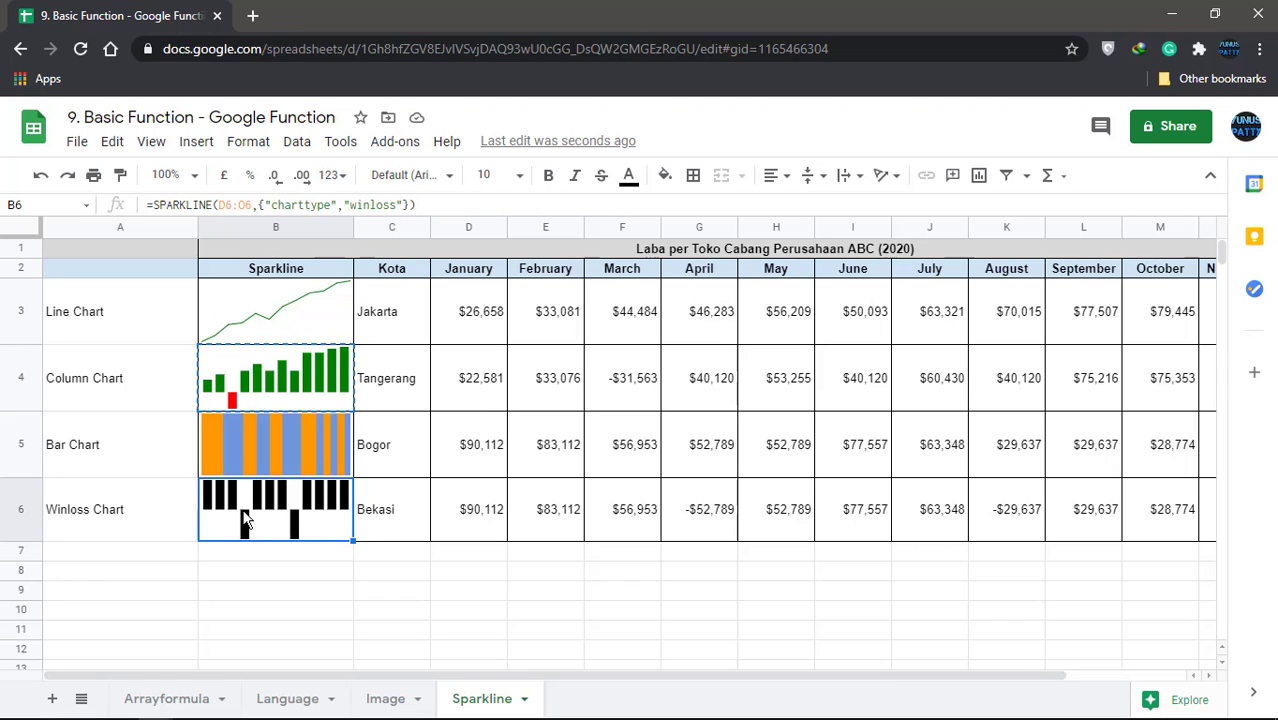
key("ctrl+v")
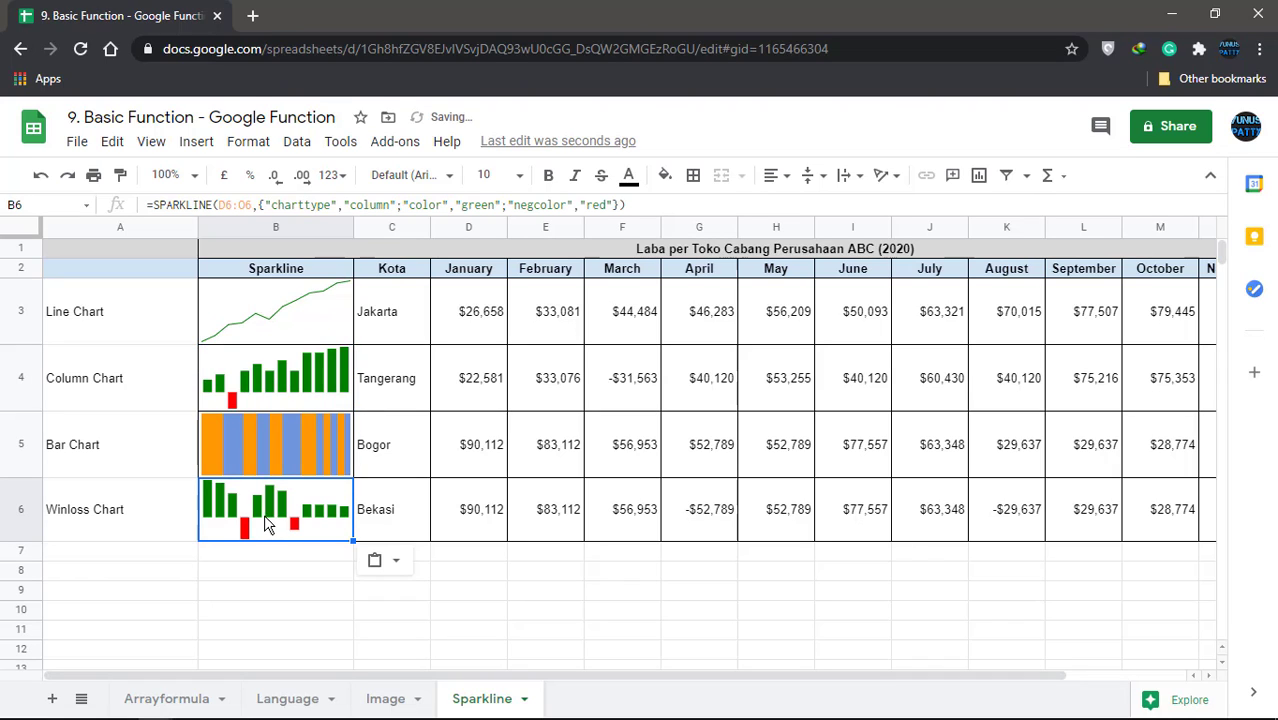
Step: Change the chart type in the B6 sparkline formula to "winloss", keeping the green color and red negcolor options
left_click(388, 205)
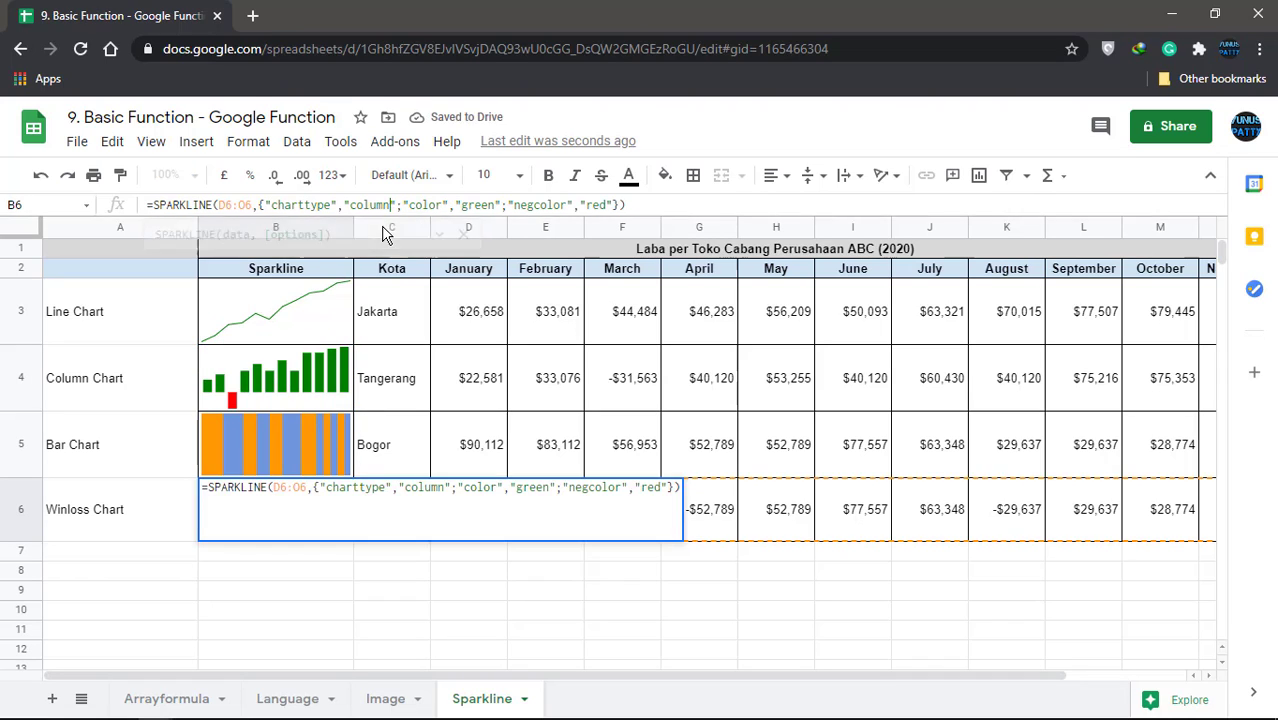
key("shift+Left")
key("shift+Left")
key("shift+Left")
key("shift+Left")
key("shift+Left")
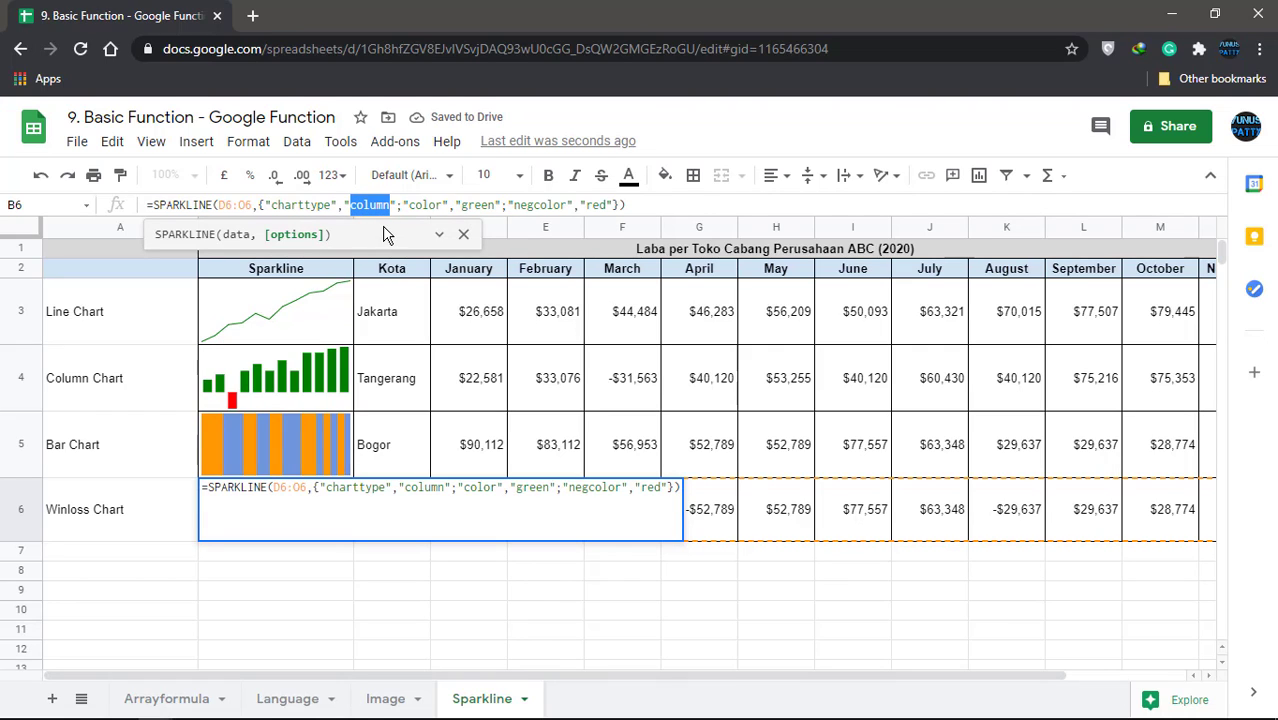
type("winloss")
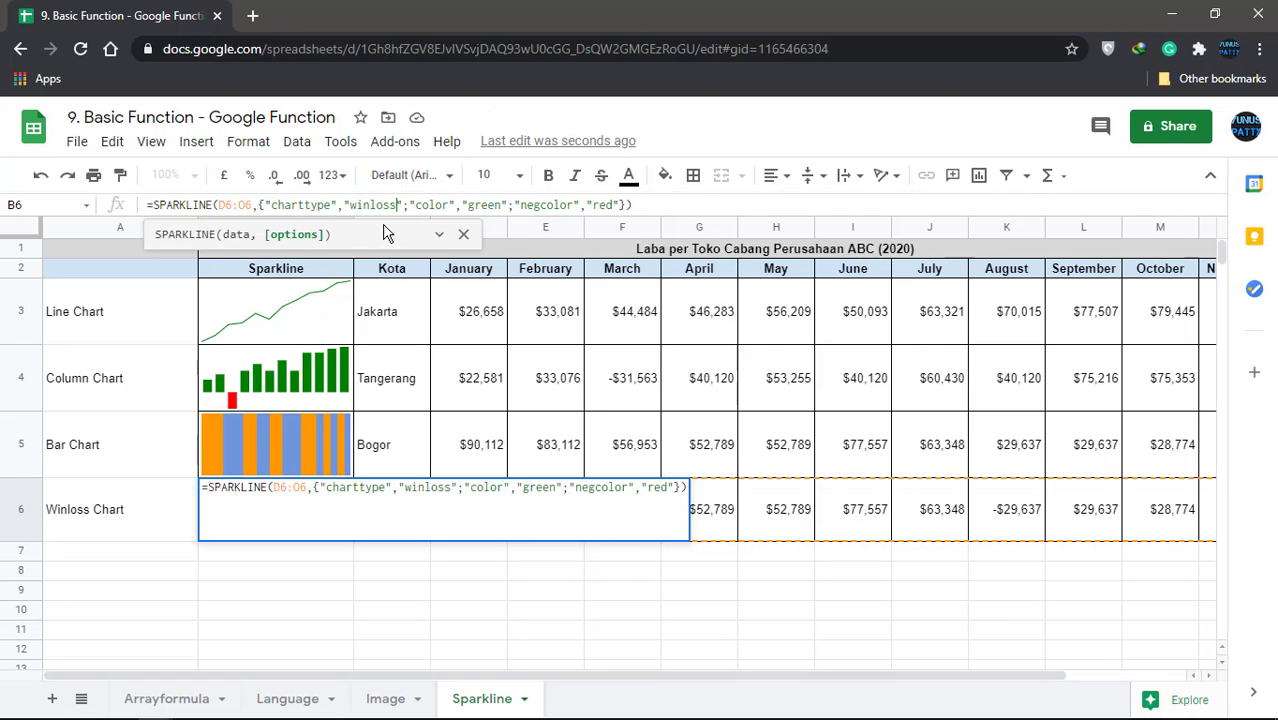
key("Return")
left_click(291, 510)
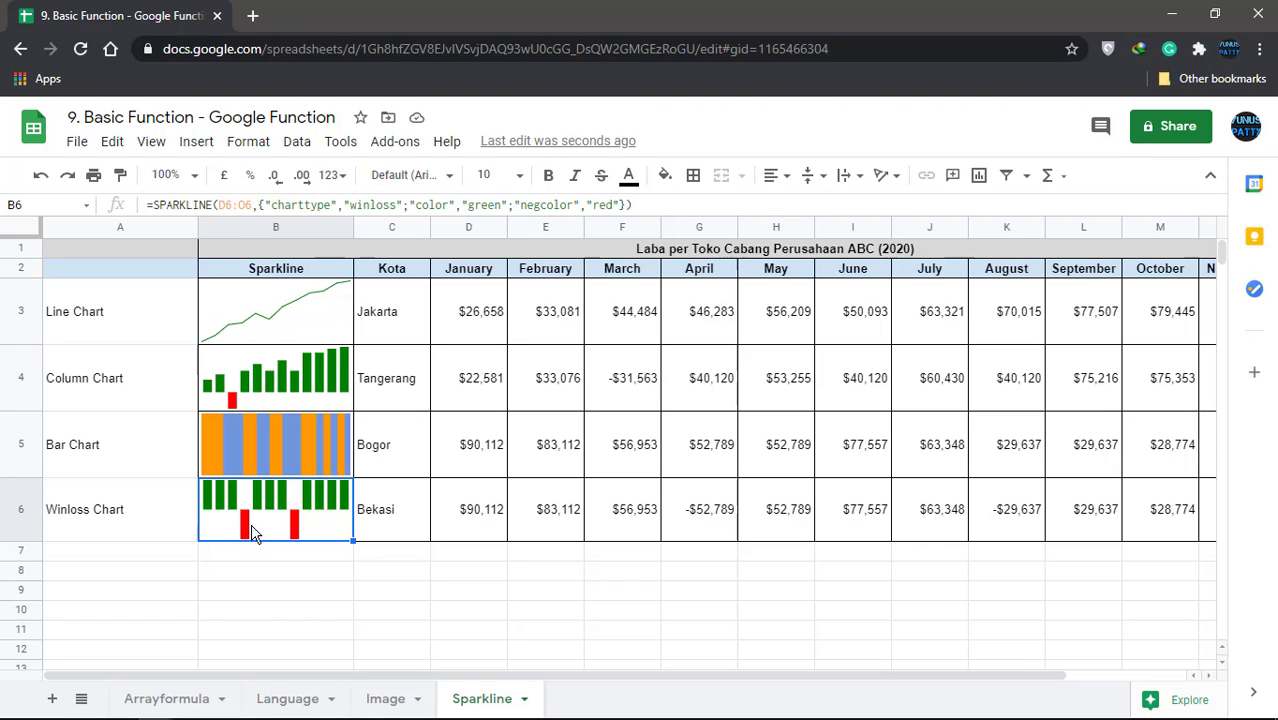
Step: Copy the B4 sparkline formula into Bogor's cell B5 and change its chart type to "bar"
left_click(253, 378)
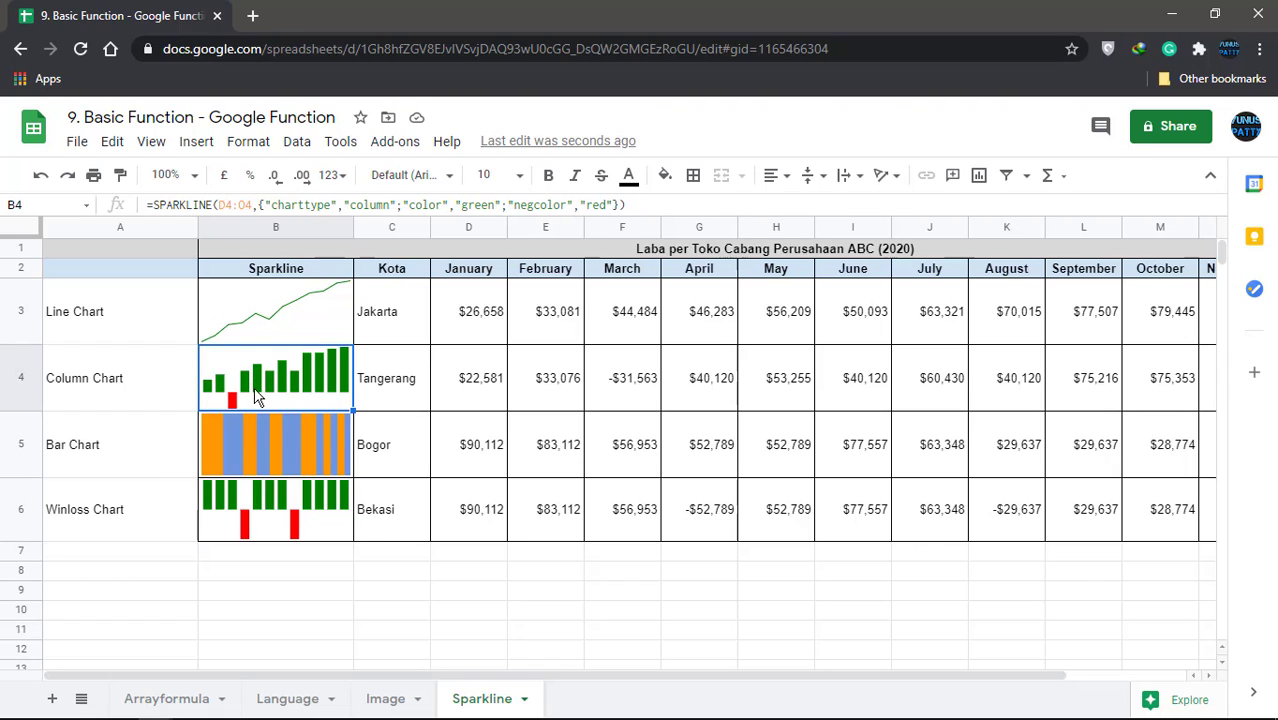
key("ctrl+c")
left_click(271, 424)
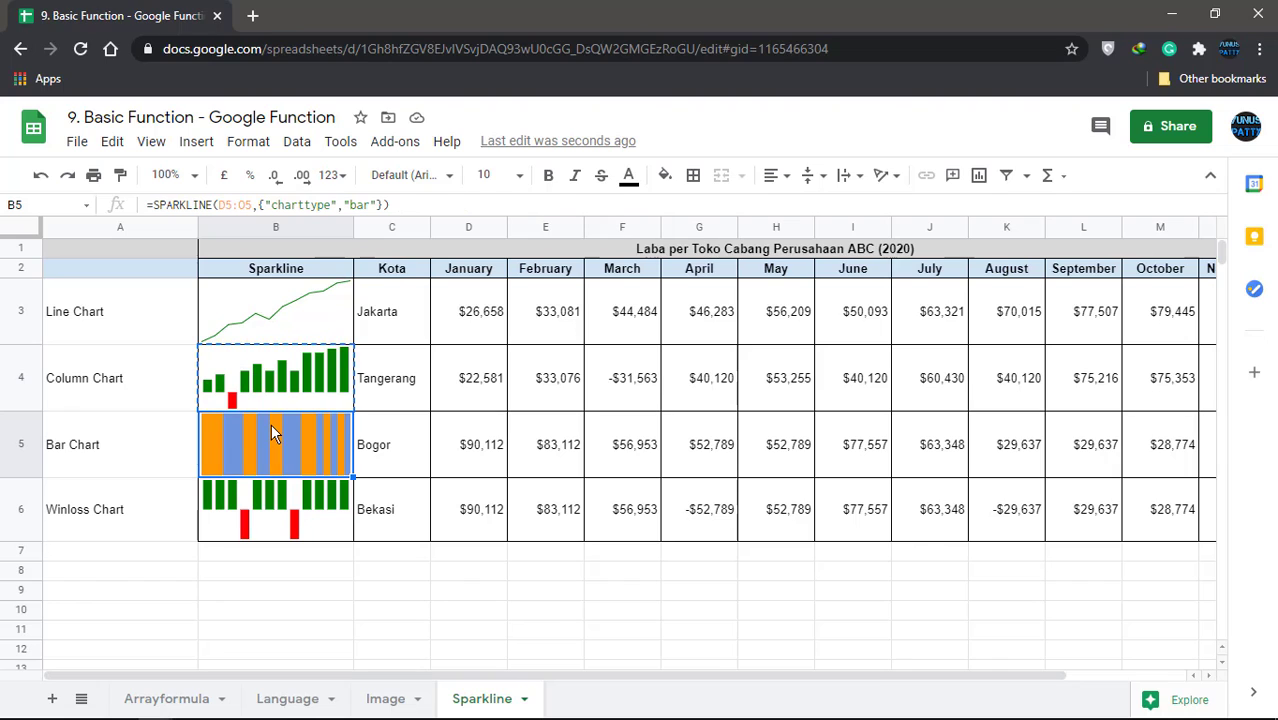
key("ctrl+v")
left_click(352, 205)
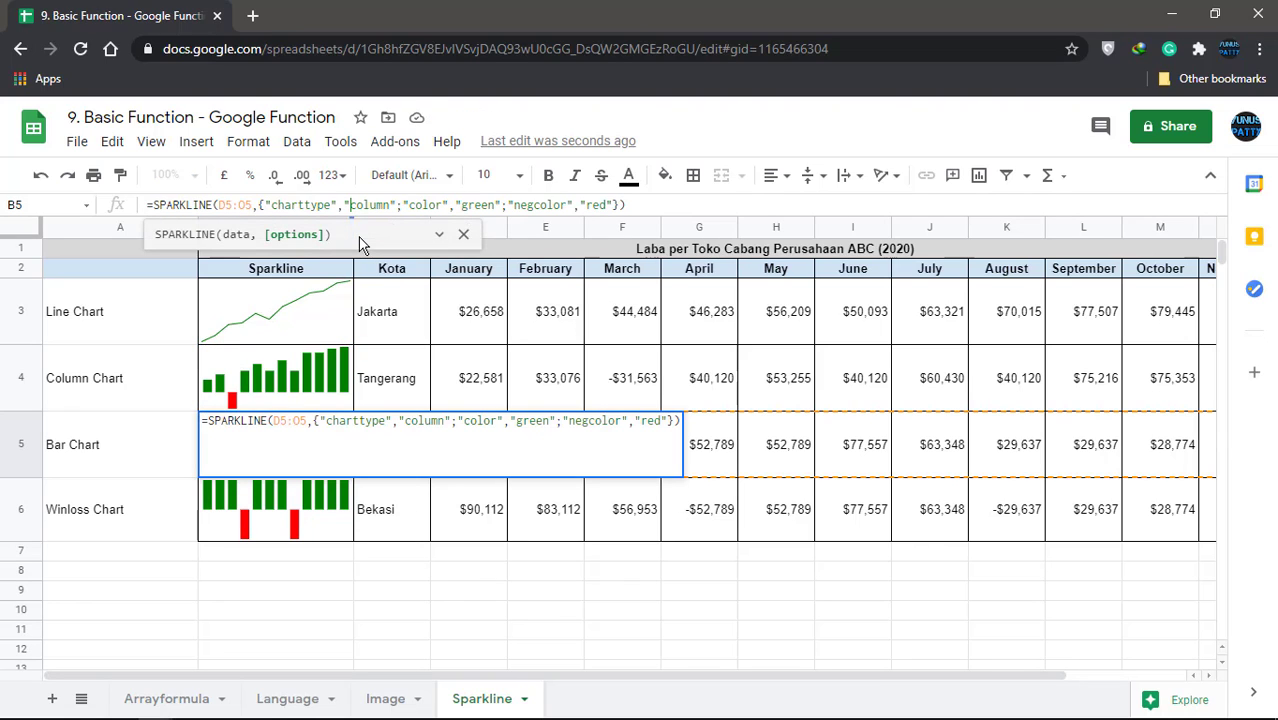
left_click_drag(352, 205, 362, 245)
type("bar")
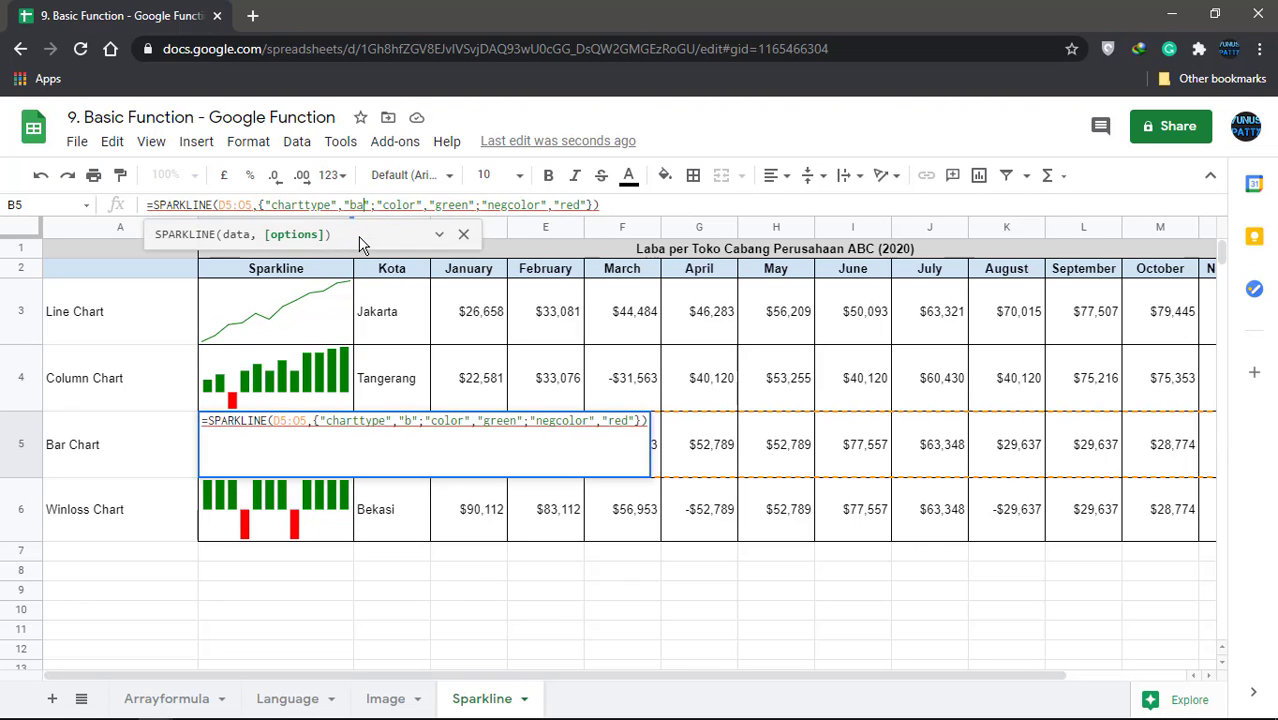
Step: Rename the options in the B5 bar sparkline to "color1" for green and "color2" for red, and apply the formula
key("Right")
key("Right")
key("Right")
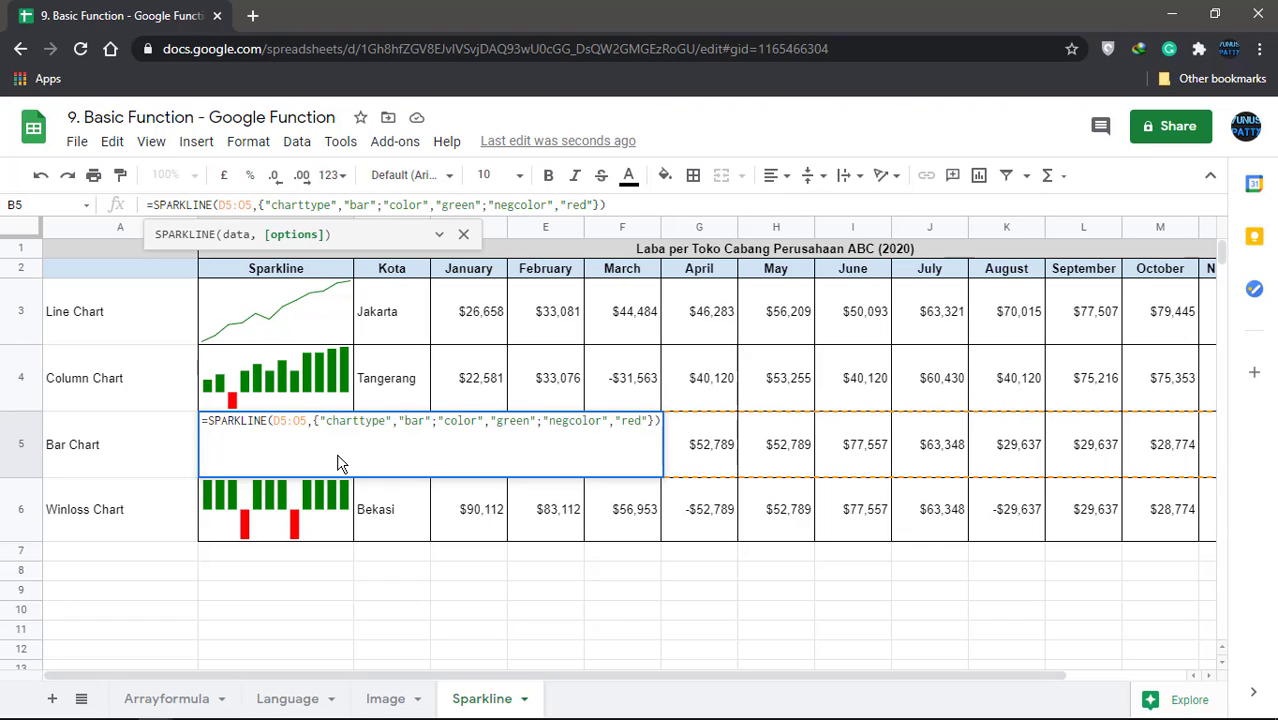
type("1")
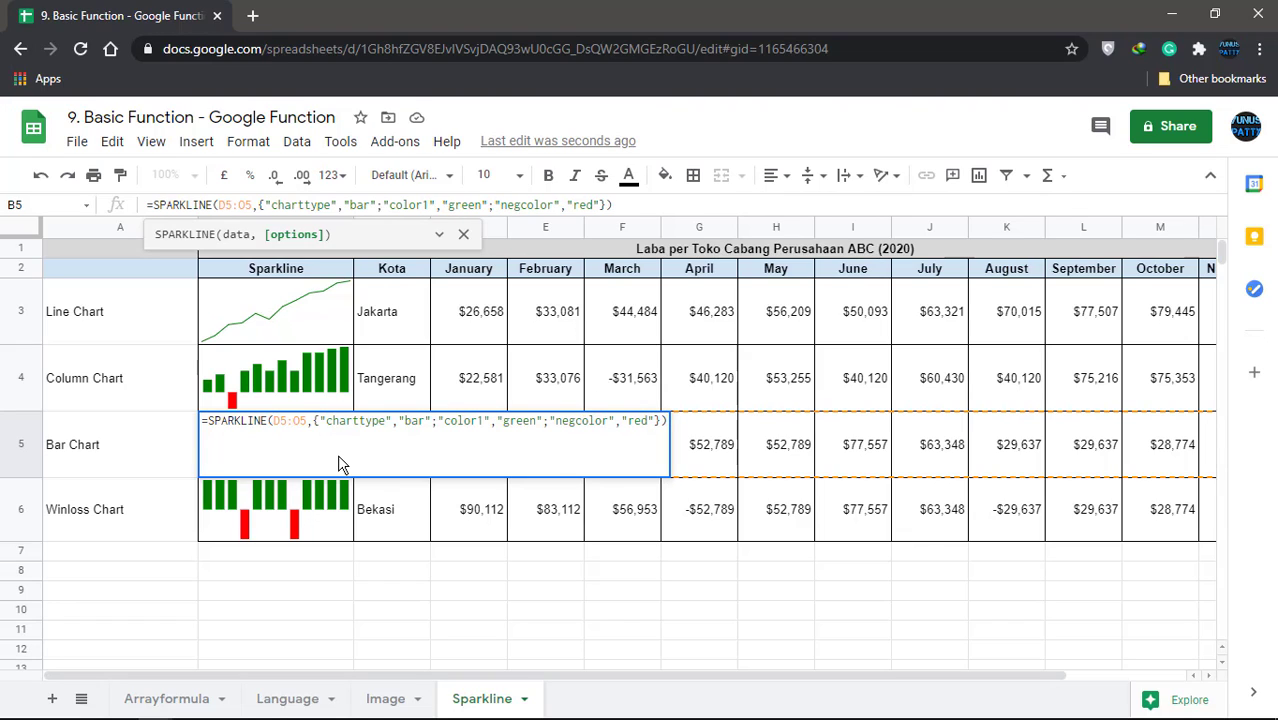
key("Right")
key("Right")
key("Right")
key("Right")
key("Right")
key("Right")
key("shift+Right")
key("shift+Right")
key("shift+Right")
key("BackSpace")
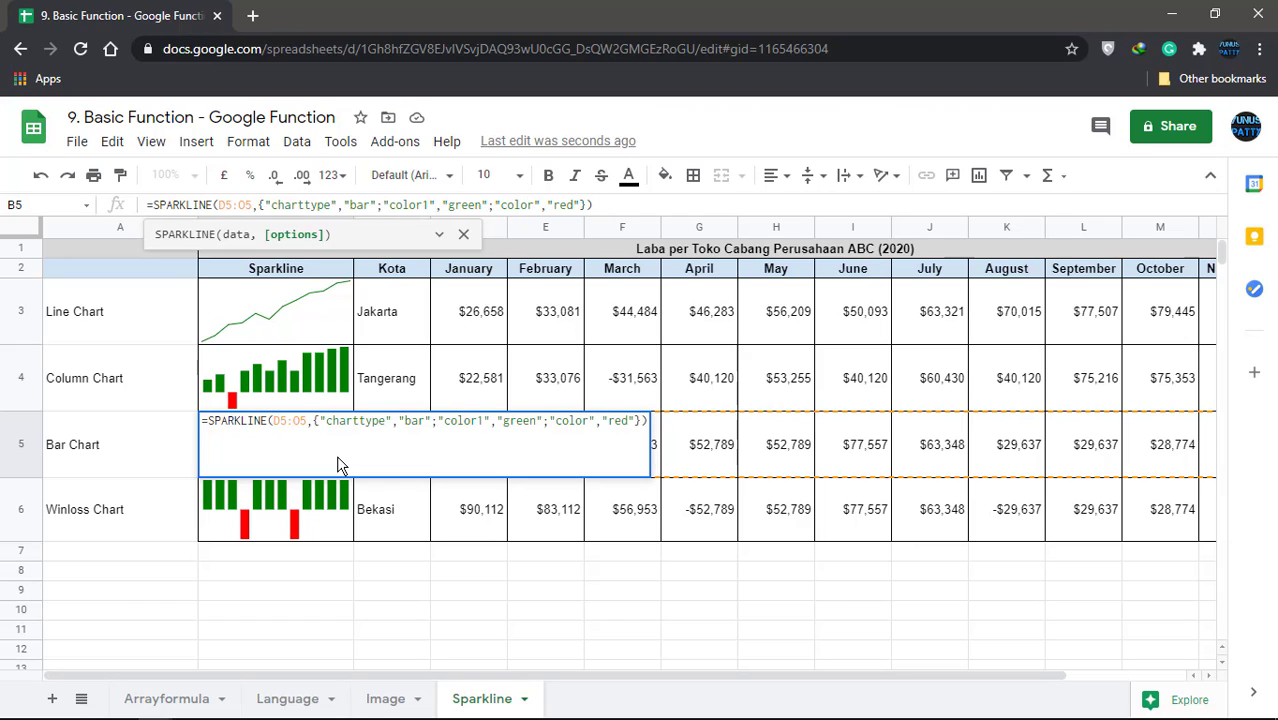
type("2")
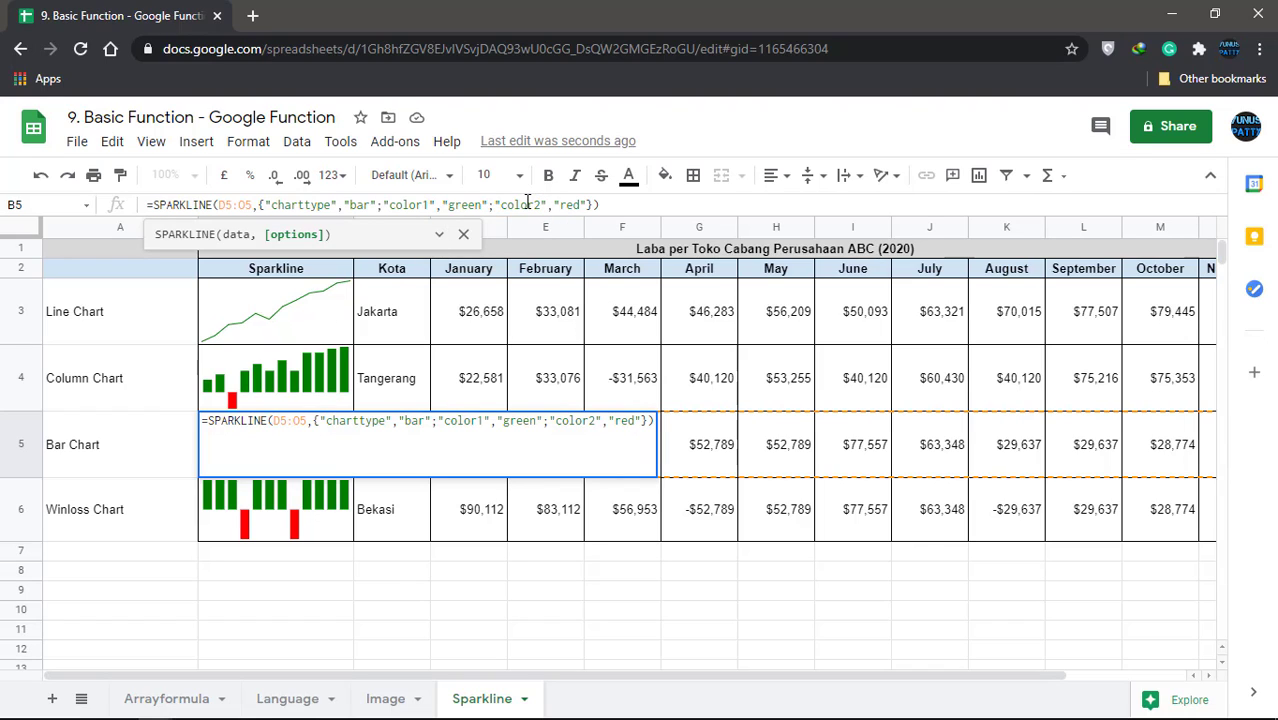
key("Return")
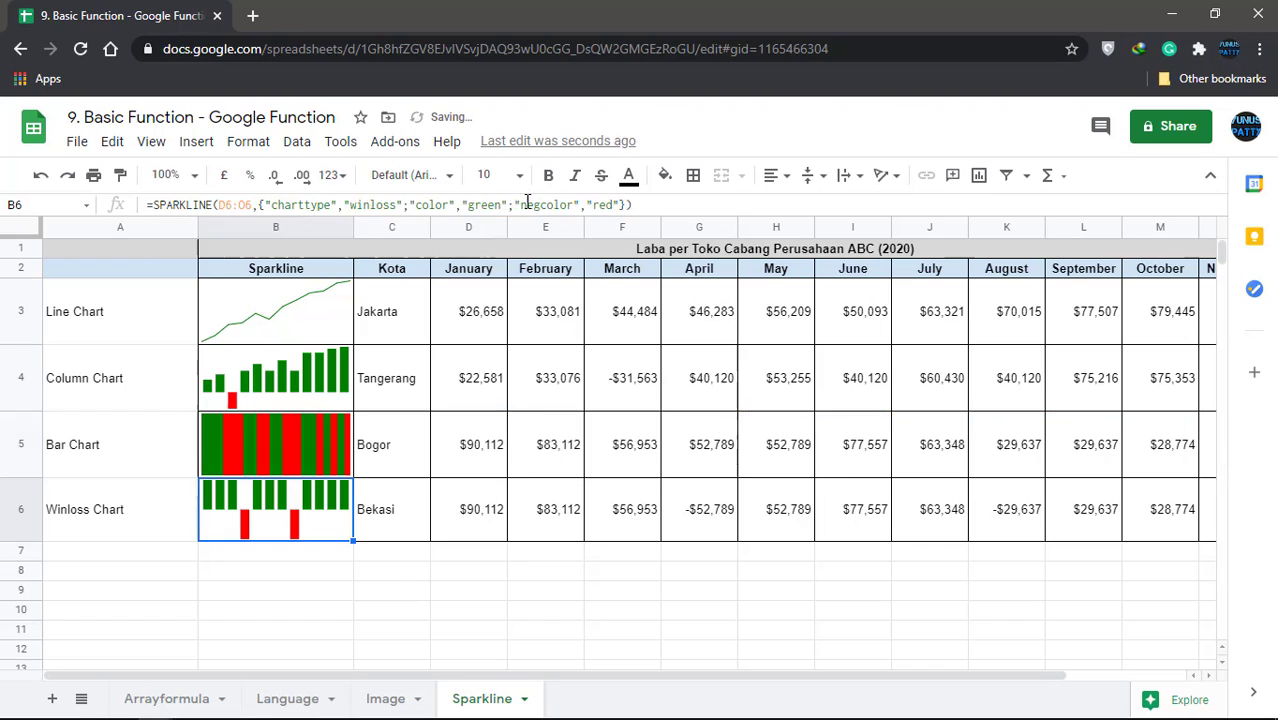
Step: Review the colored sparklines and their formulas in B3 through B6
left_click(257, 437)
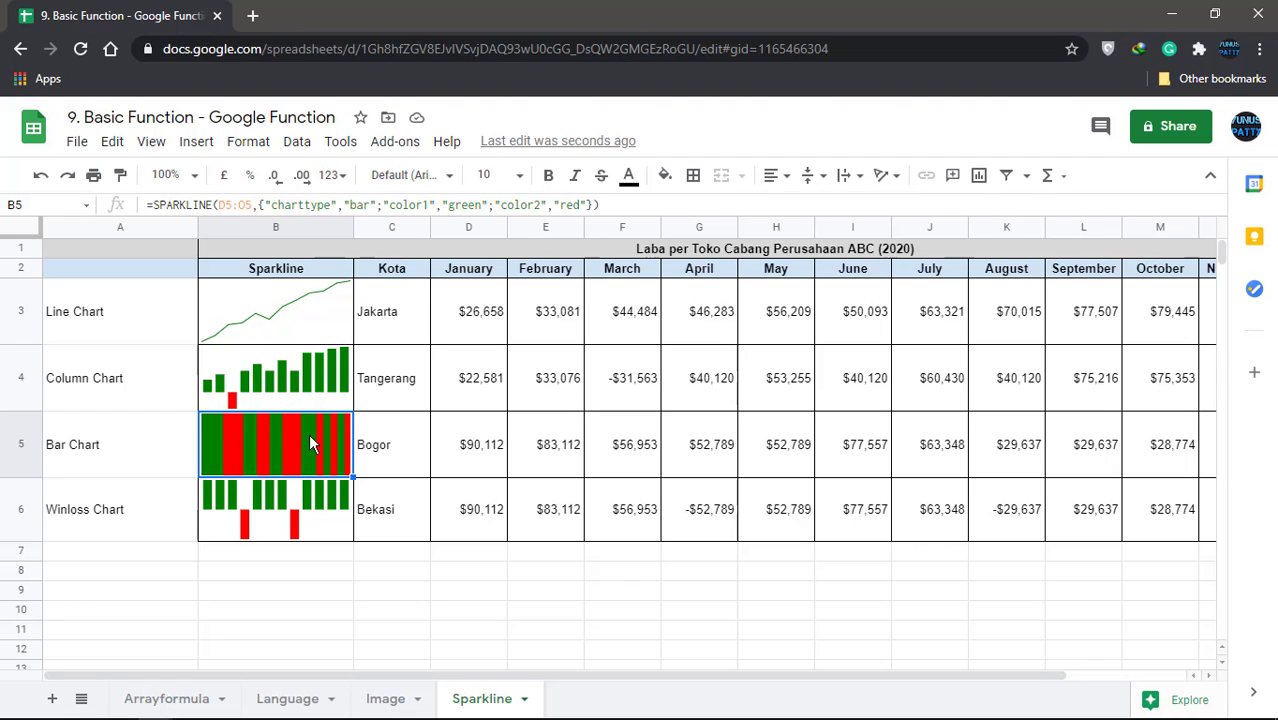
left_click(272, 527)
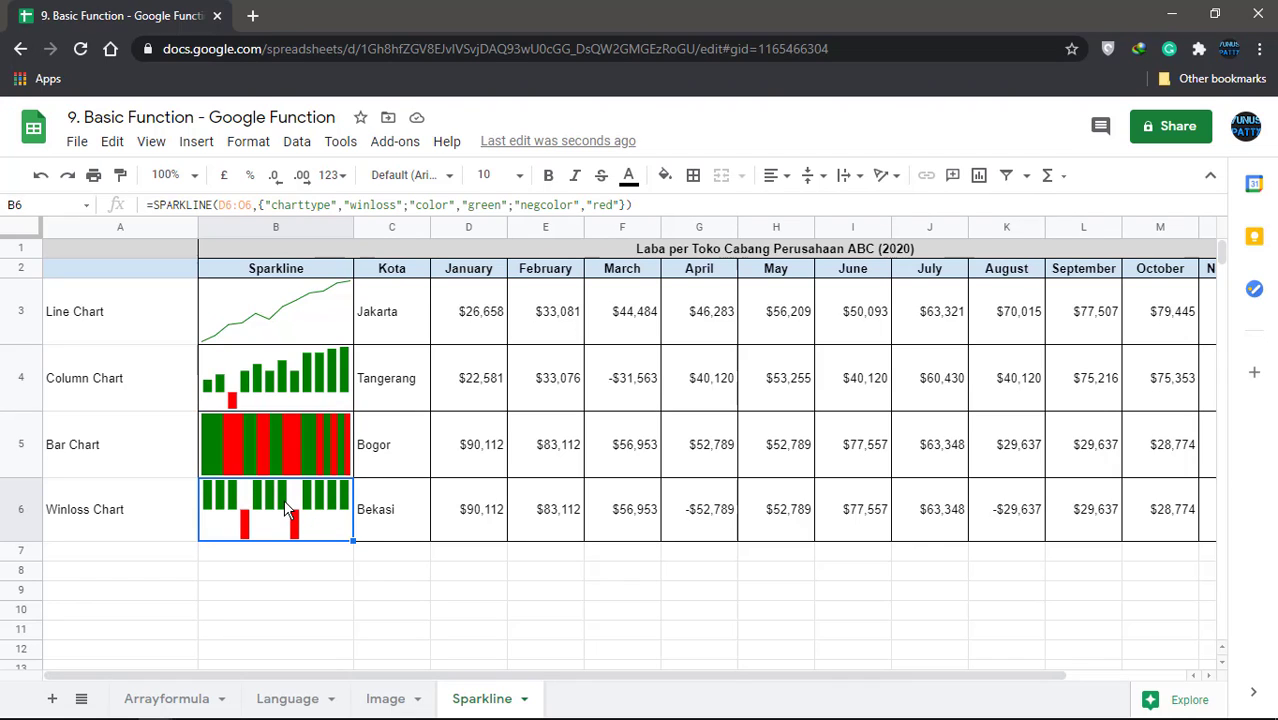
left_click(278, 457)
left_click(298, 379)
left_click(310, 326)
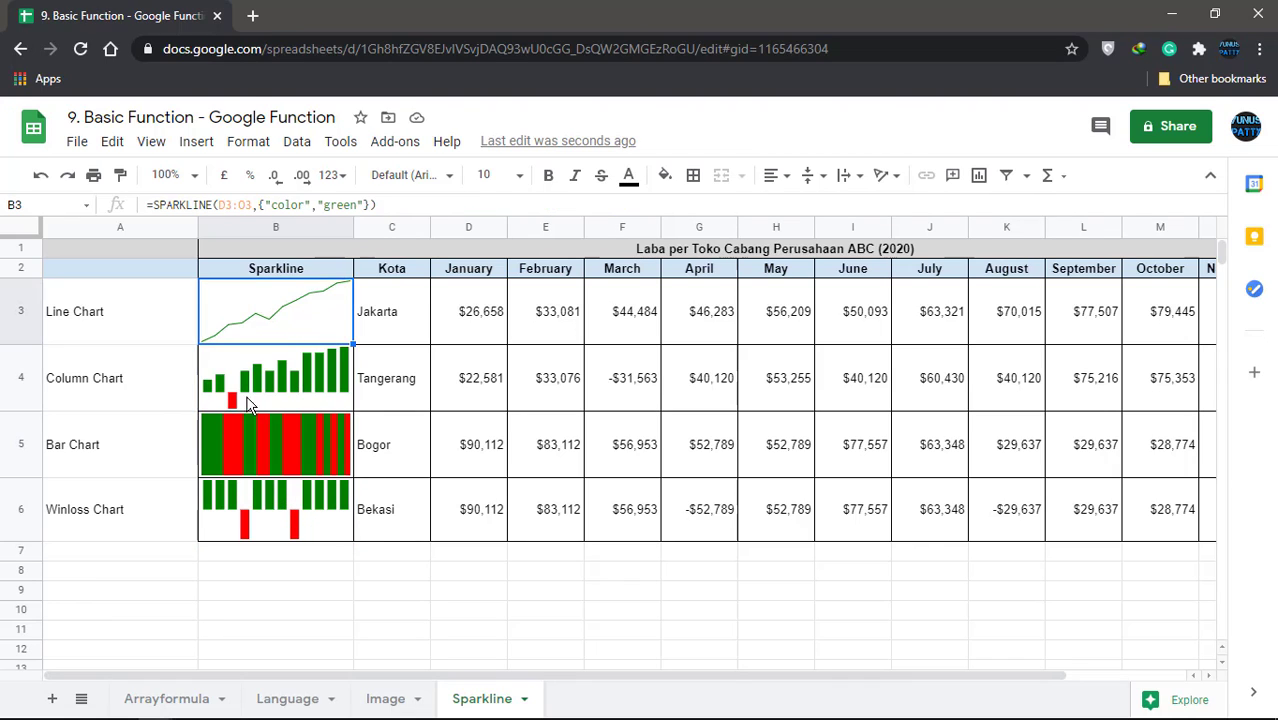
left_click(335, 557)
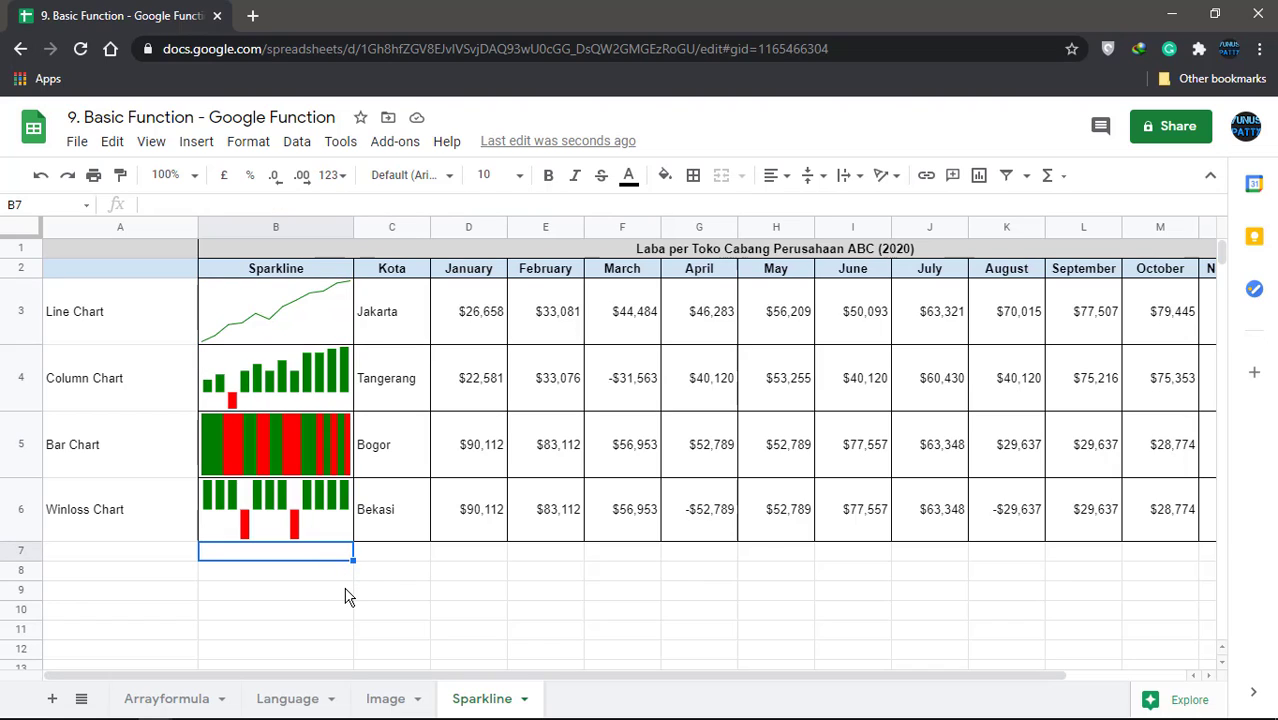